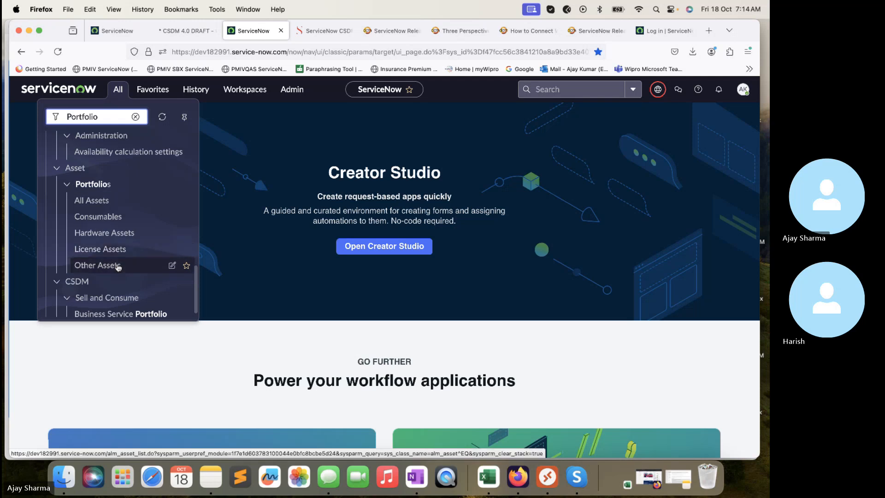
Step: Find the service portfolio module among the Portfolio filter results and open its record list in a new tab
scroll(105, 209, up, 3)
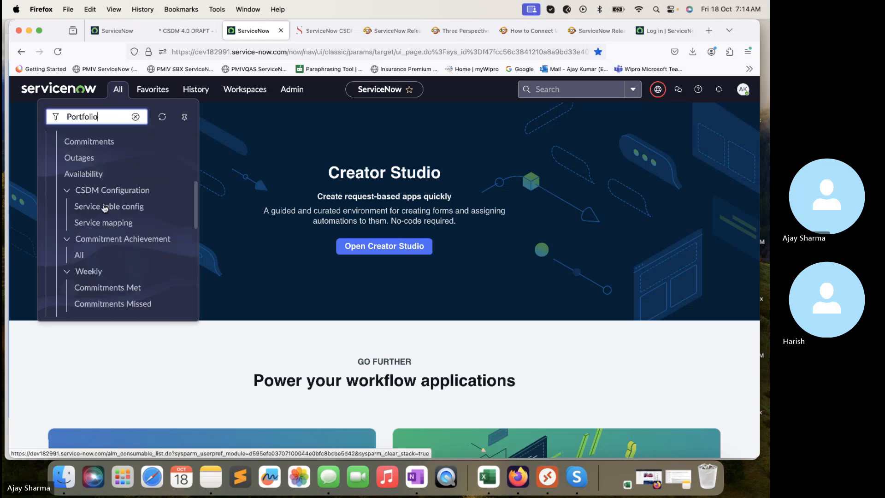
scroll(83, 206, down, 4)
scroll(83, 202, up, 1)
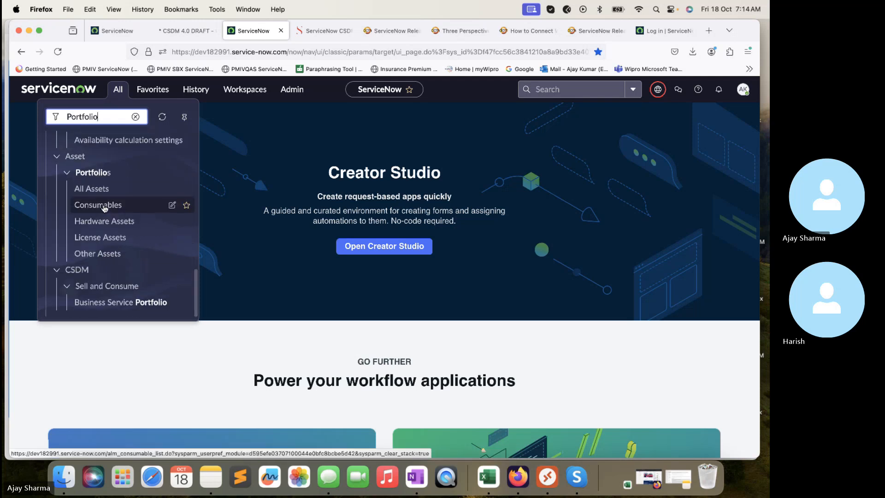
super+click(99, 304)
click(298, 32)
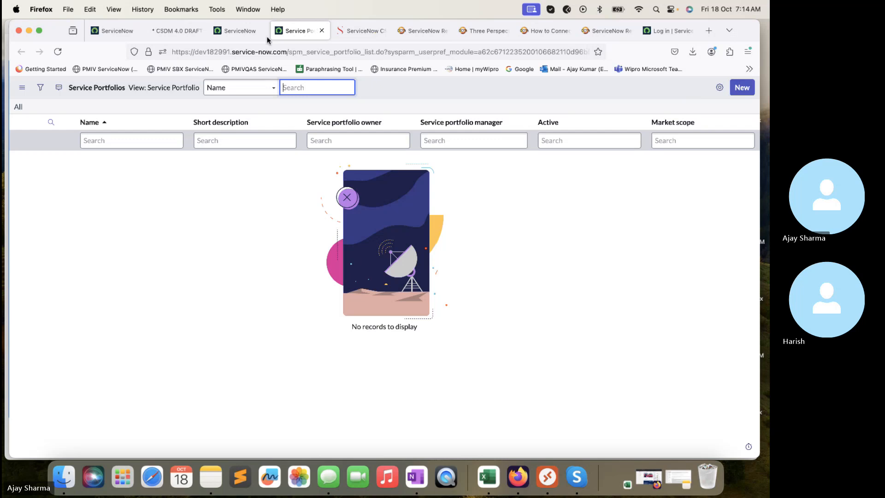
Step: Consult the ITSM example diagram for the portfolio name and start a new service portfolio record named IT Service Management
click(487, 30)
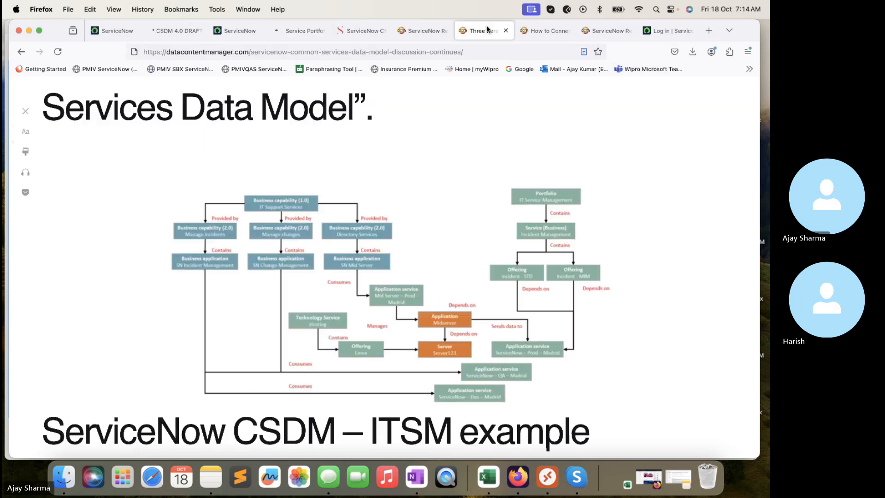
click(293, 31)
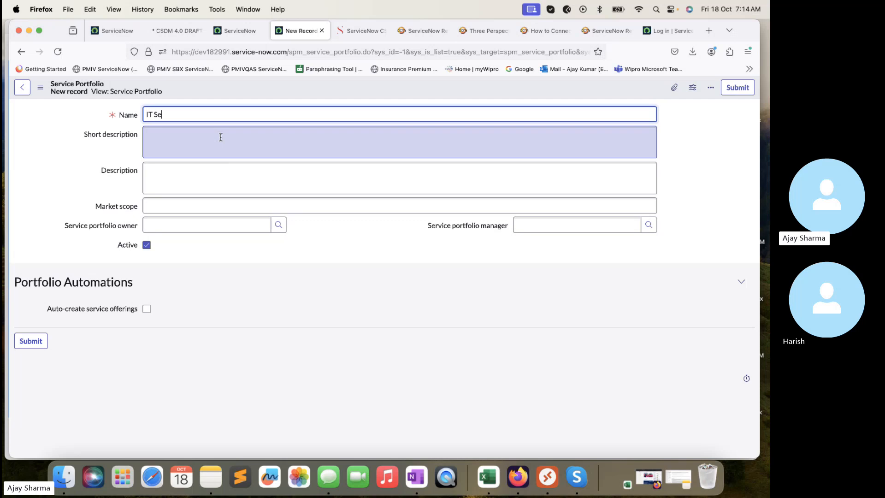
text(IT Service Management)
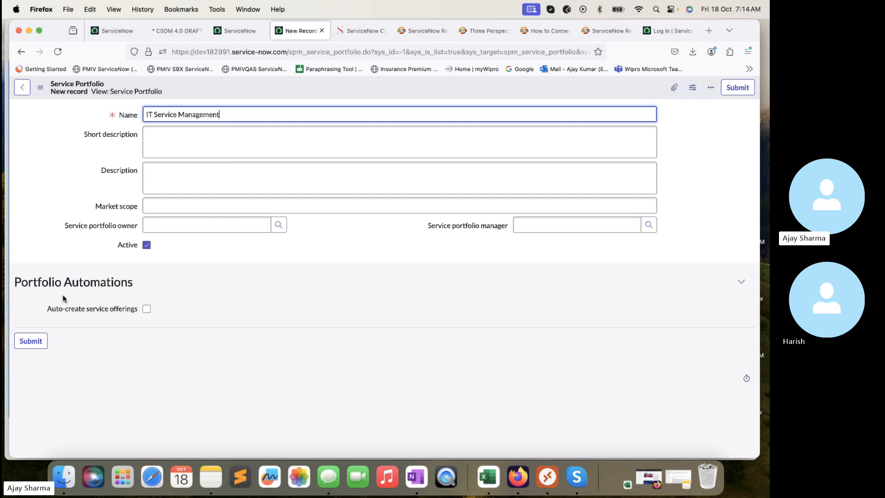
mouse_move(75, 310)
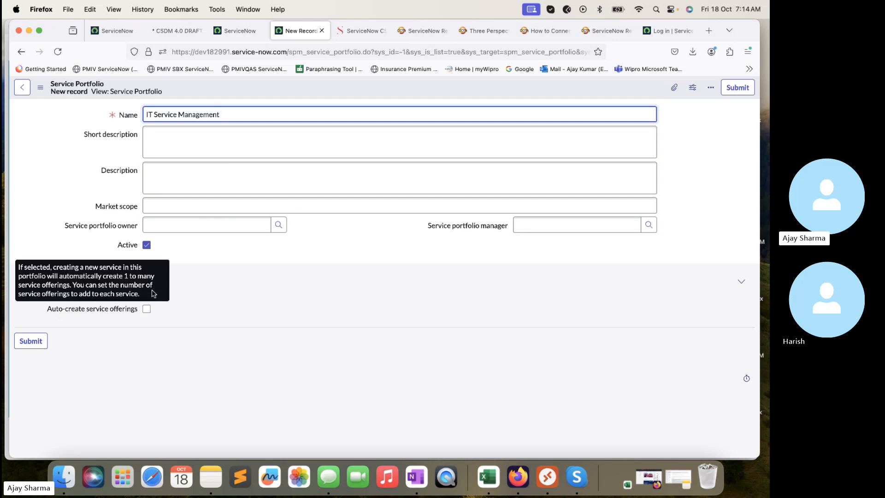
Step: Enter "This portfolio will help to manage the ITSM" as the short description, leaving the description and market scope blank
click(178, 137)
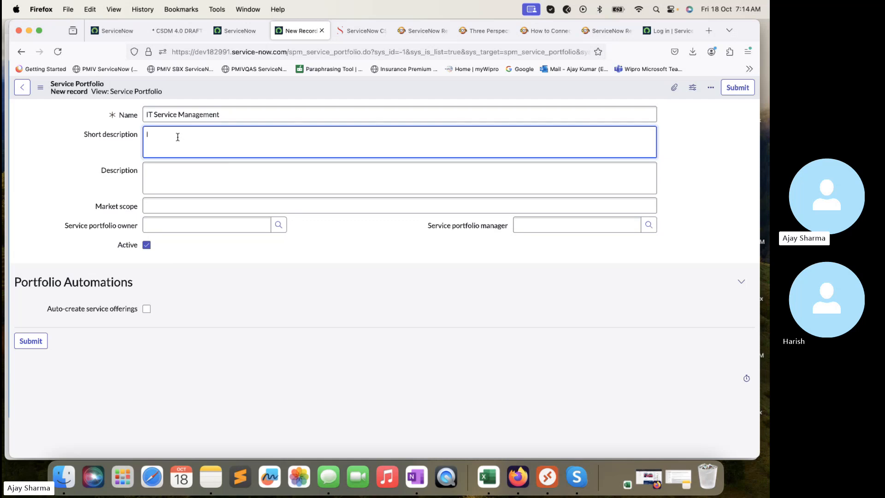
text(It)
key(BackSpace)
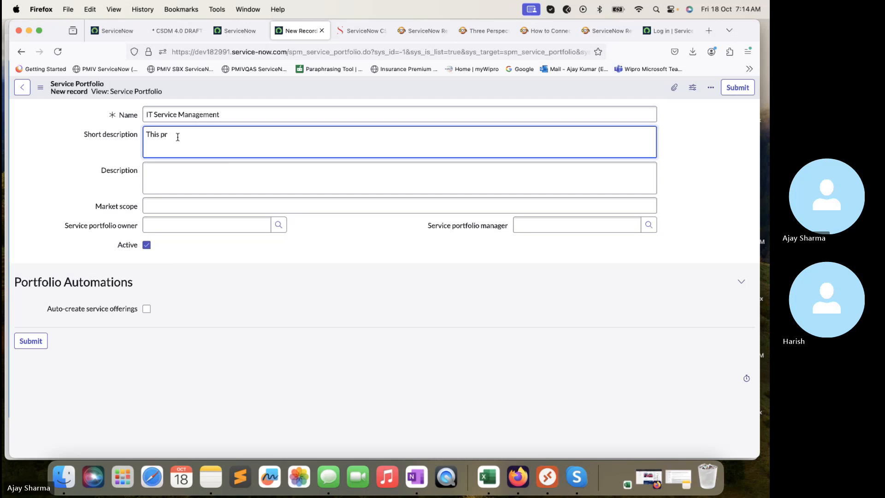
key(BackSpace)
text(ortfoli)
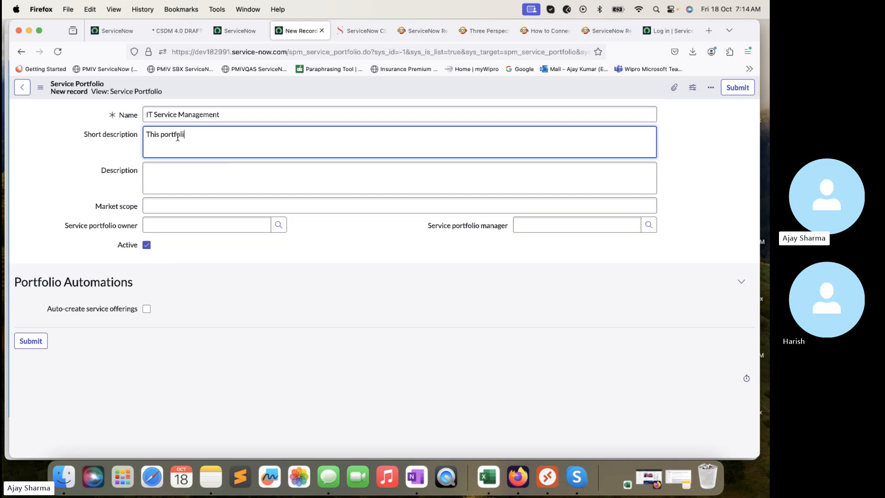
text(o wui)
text(ill)
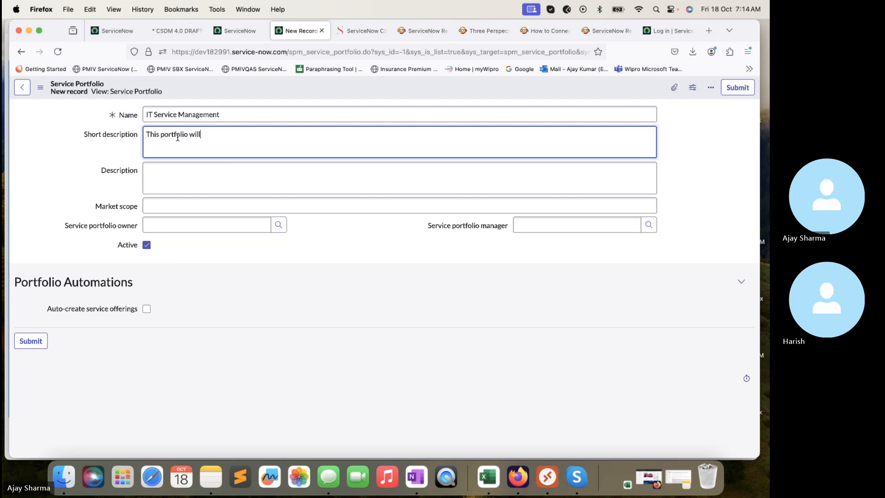
text( help to man)
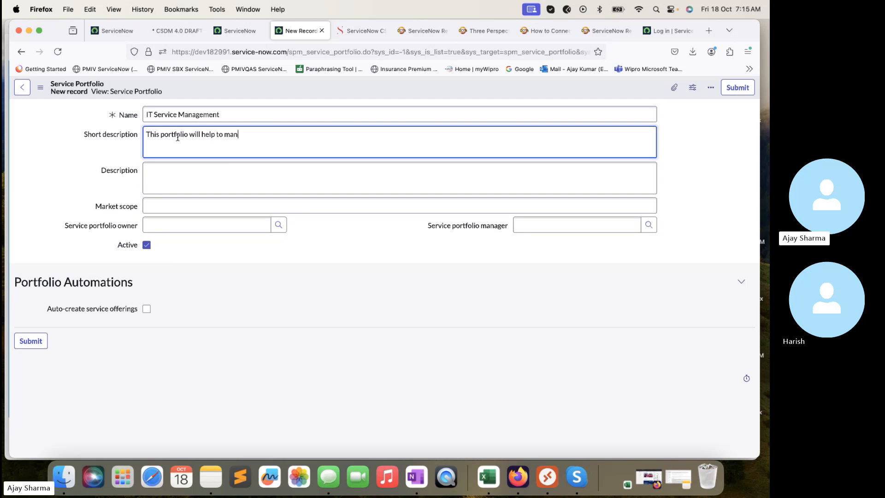
text(age the ITSM)
click(188, 179)
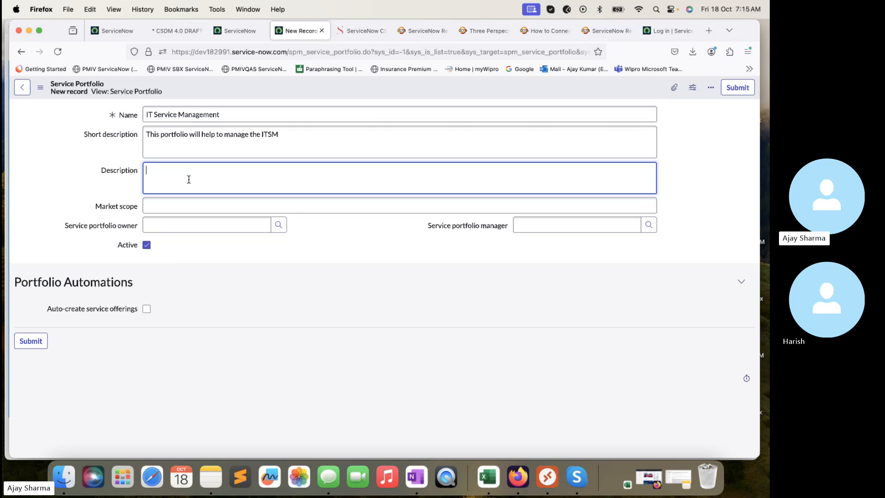
click(198, 207)
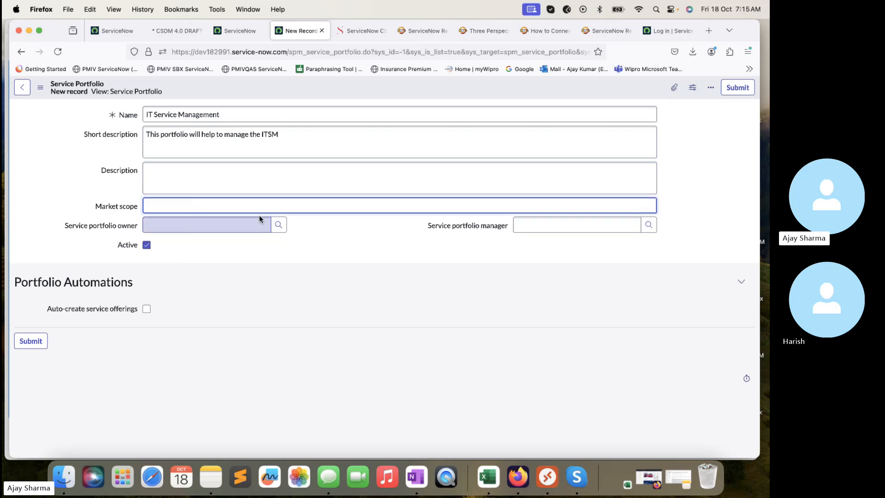
Step: Check the user lookup lists for the service portfolio owner and the service portfolio manager, closing each one
click(277, 224)
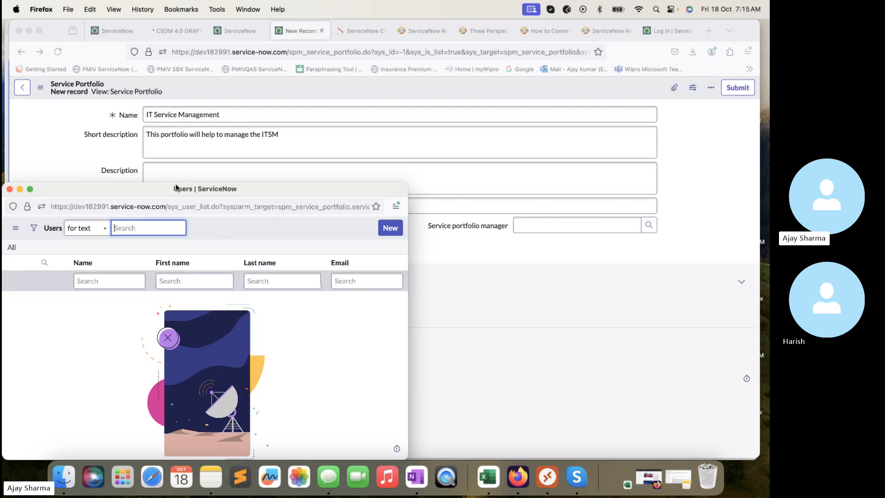
drag(161, 183, 201, 183)
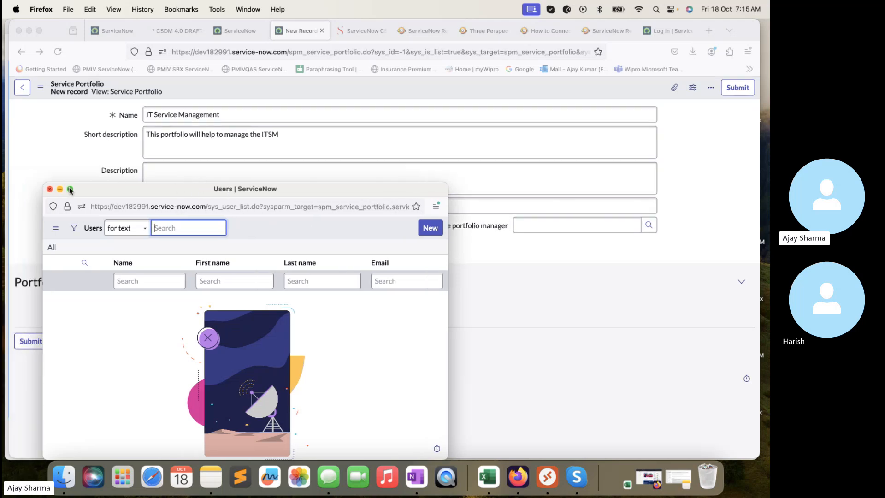
click(52, 190)
click(649, 225)
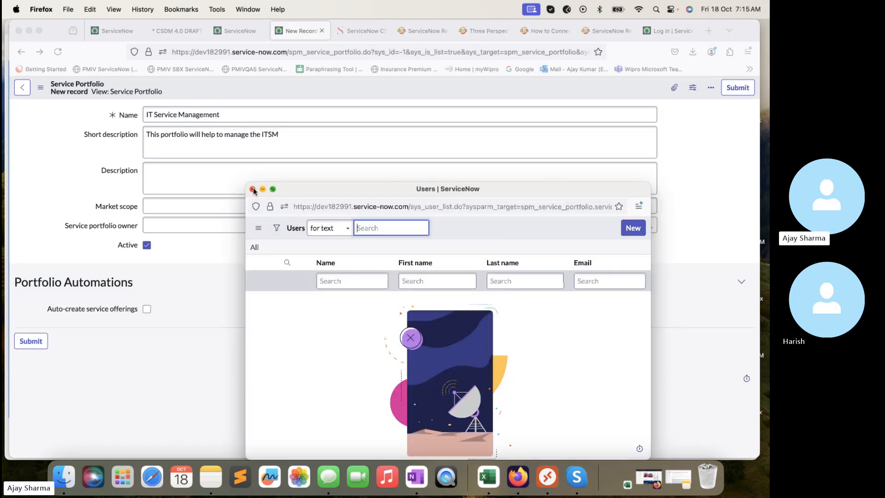
click(253, 189)
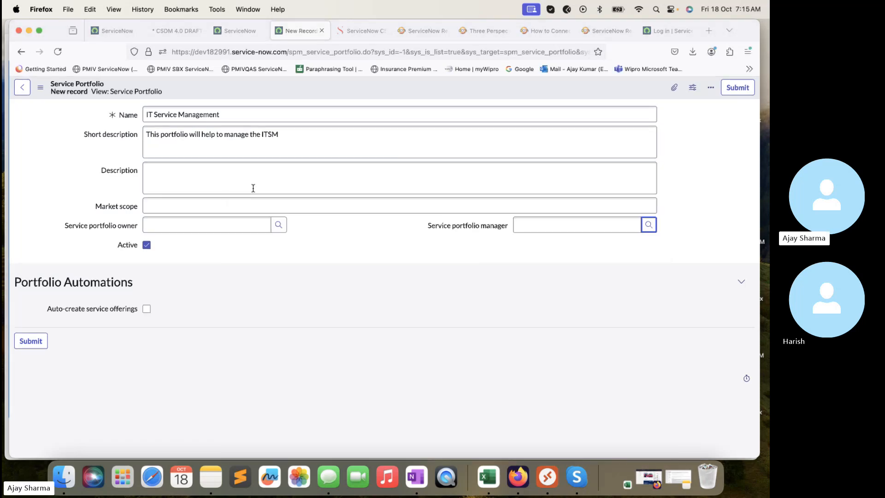
Step: Copy the table name sys_user from the address of the portfolio owner lookup and filter the application navigator by it
click(278, 225)
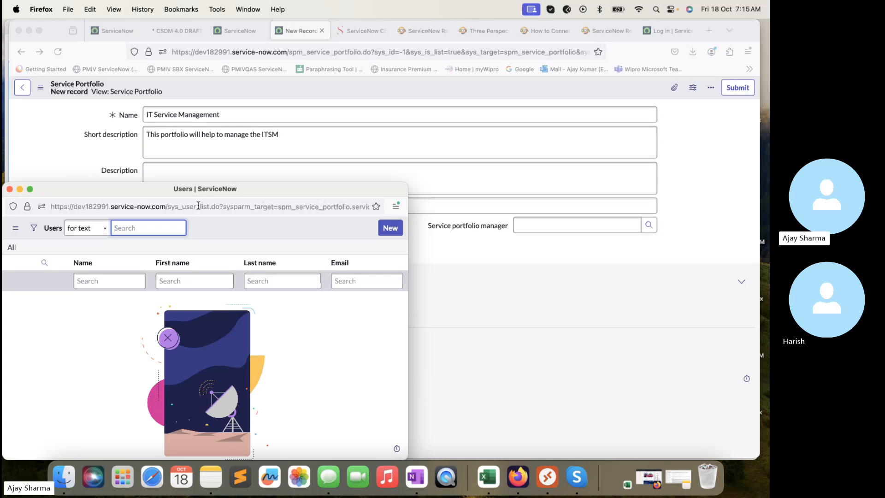
drag(198, 206, 166, 206)
key(super+c)
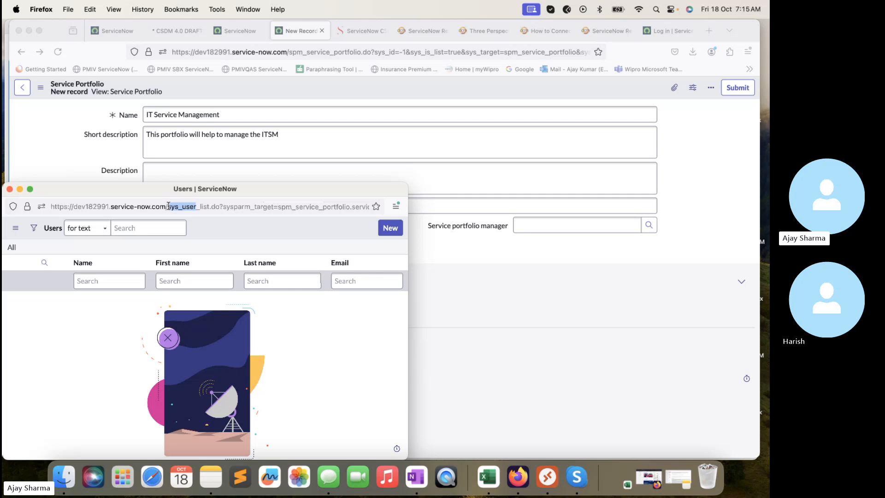
click(9, 189)
click(220, 30)
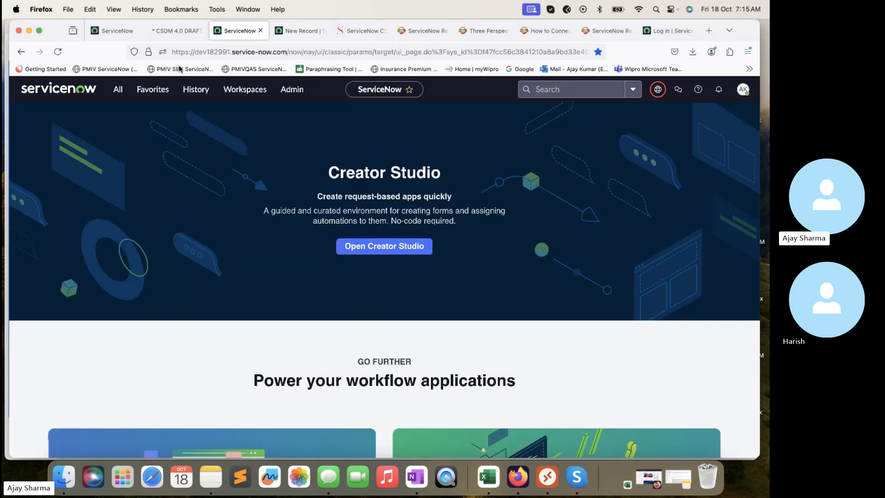
click(118, 89)
key(super+v)
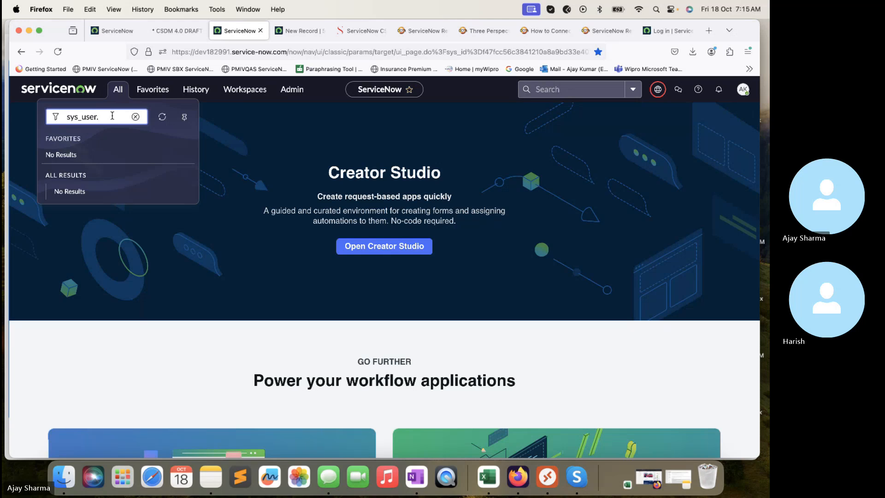
Step: Switch the application scope from Plant Management to Global
click(656, 89)
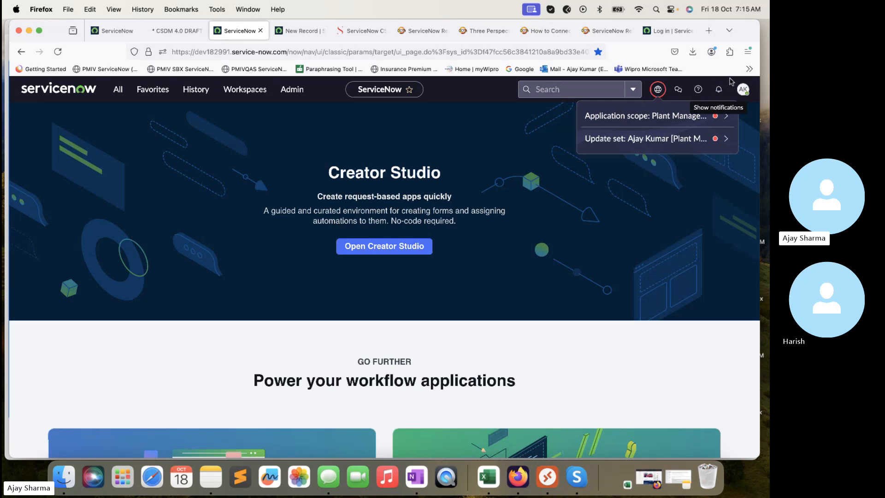
click(742, 92)
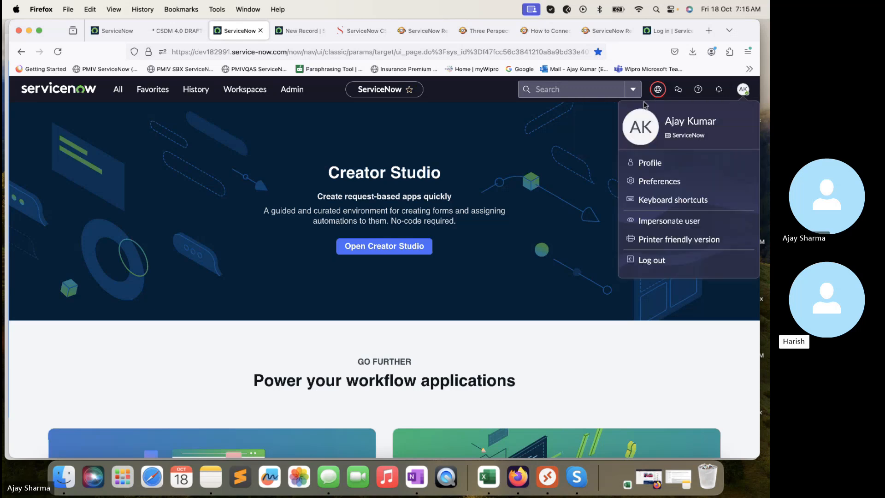
click(472, 89)
click(658, 89)
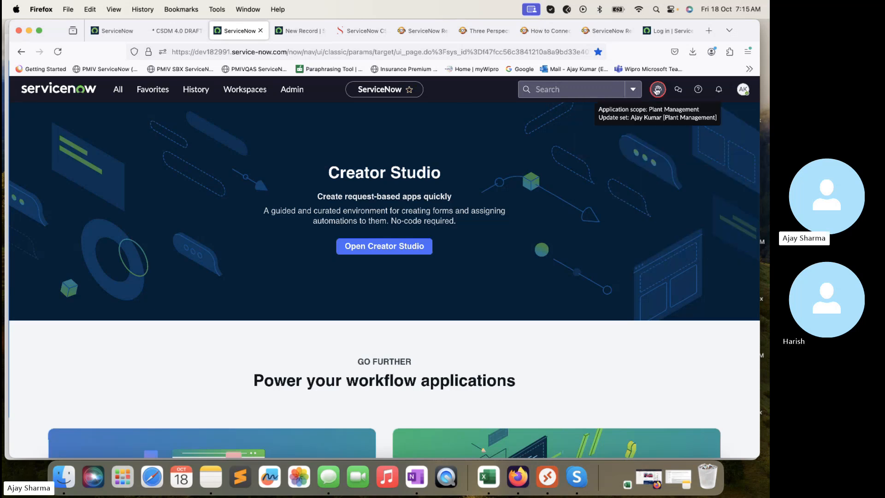
click(727, 117)
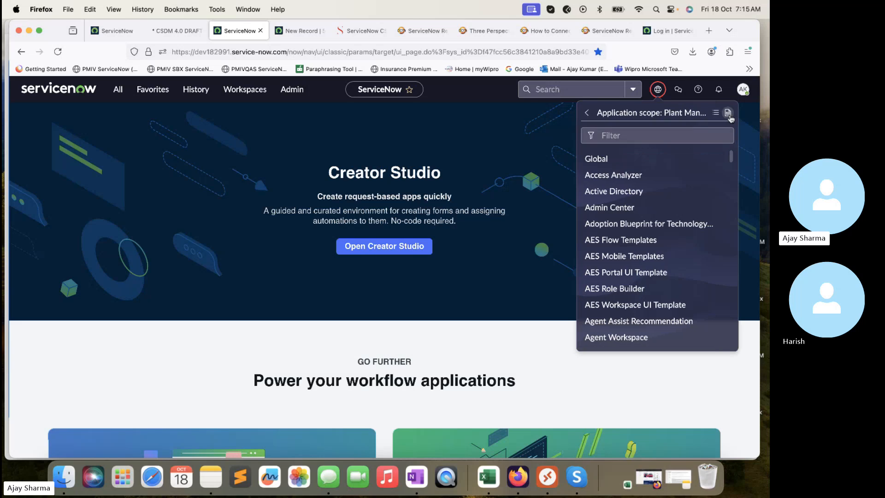
click(610, 158)
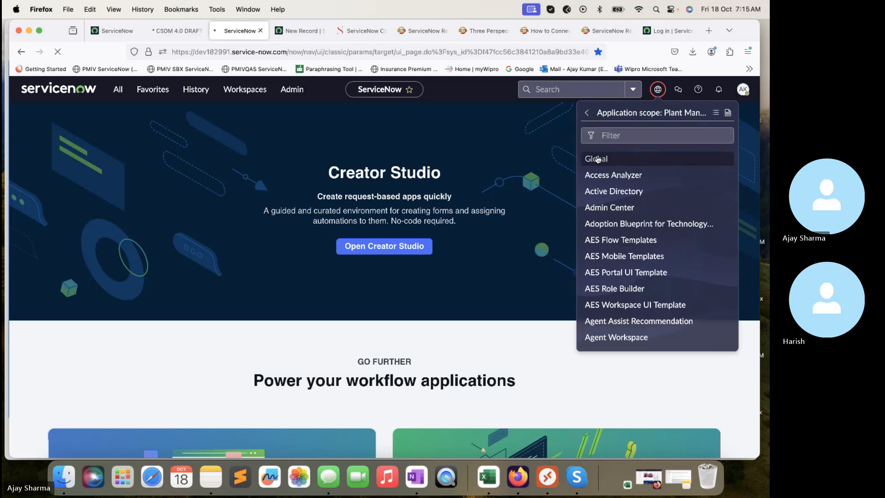
Step: Save the new IT Service Management service portfolio and stay on its record
click(298, 31)
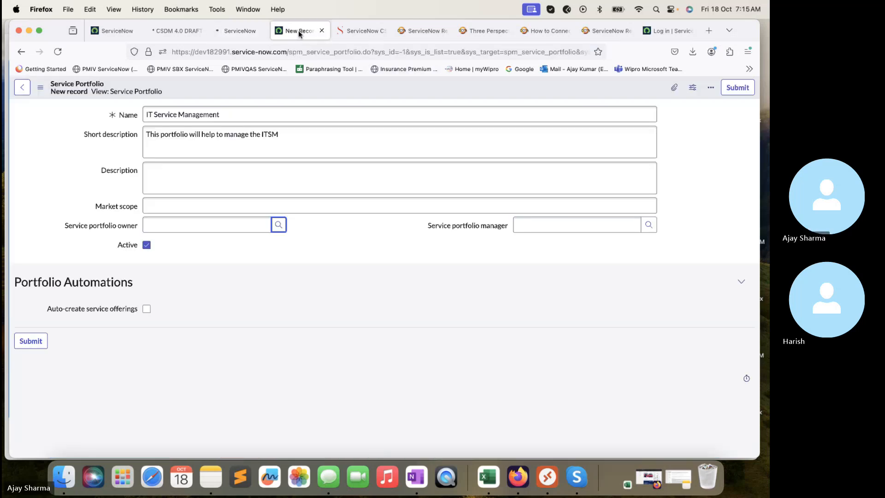
right_click(226, 84)
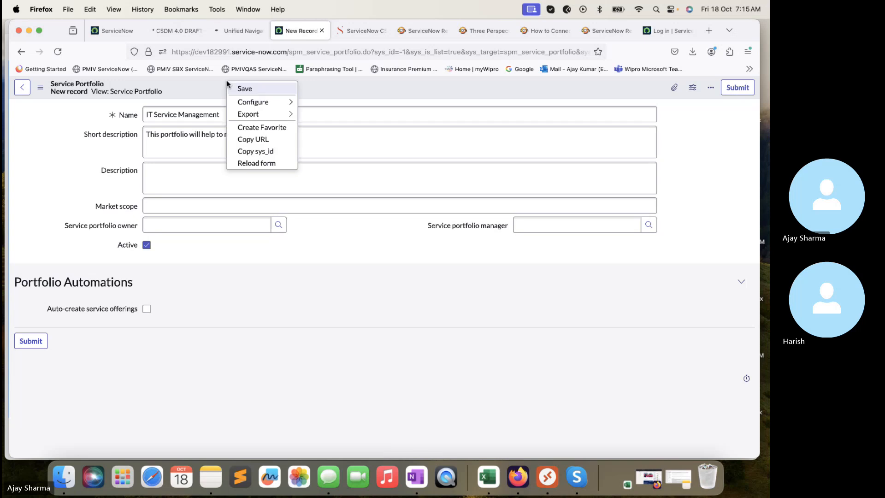
click(239, 86)
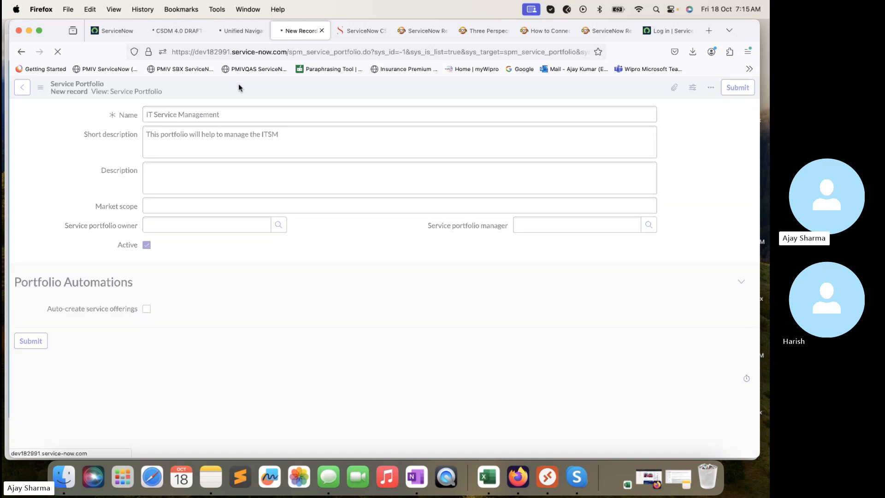
click(239, 31)
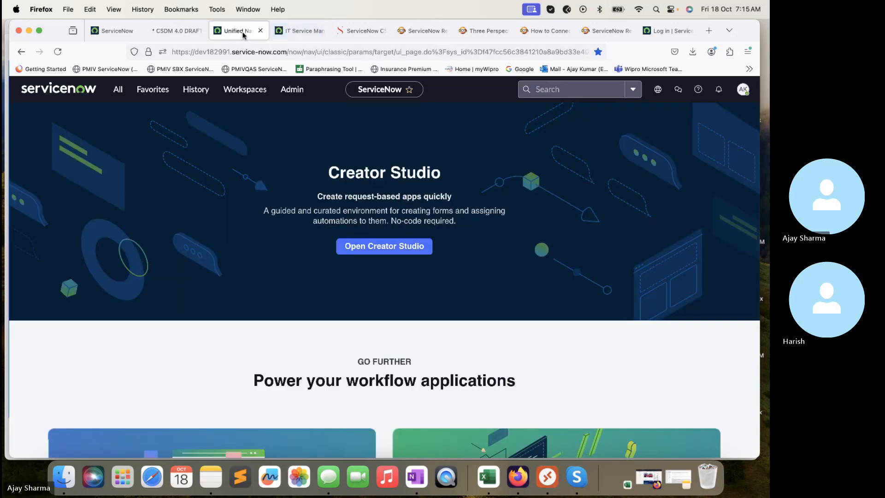
click(292, 29)
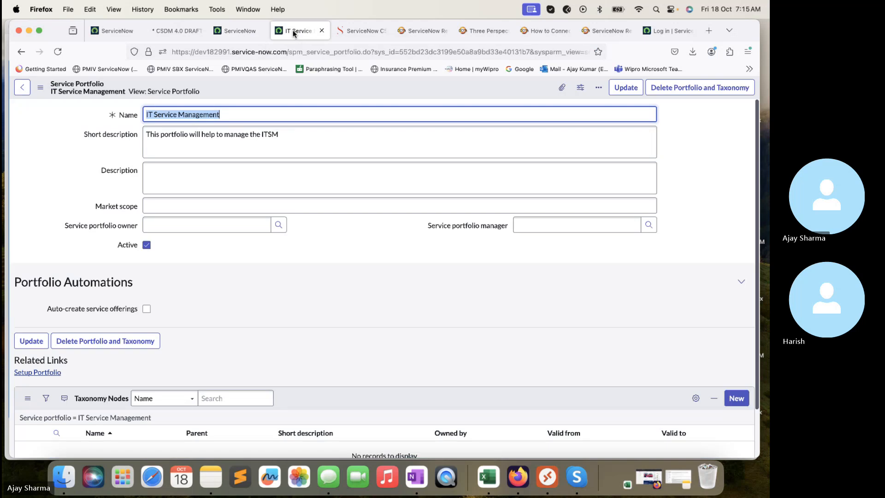
Step: Recheck the user lookup for the saved portfolio's owner, close it, and return to the ServiceNow home page
click(278, 224)
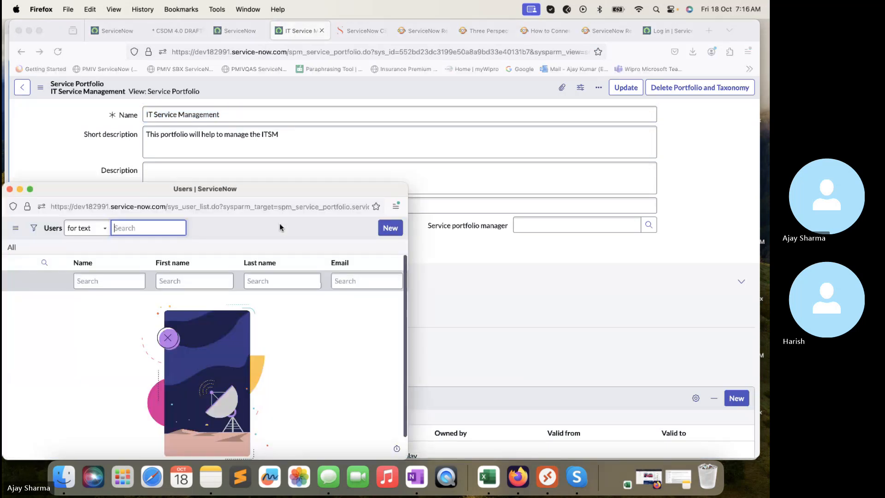
click(9, 189)
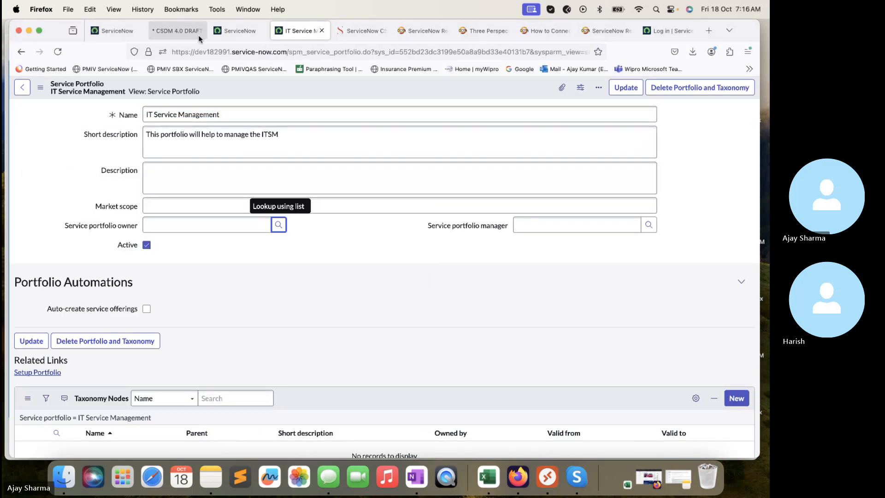
click(63, 50)
click(252, 32)
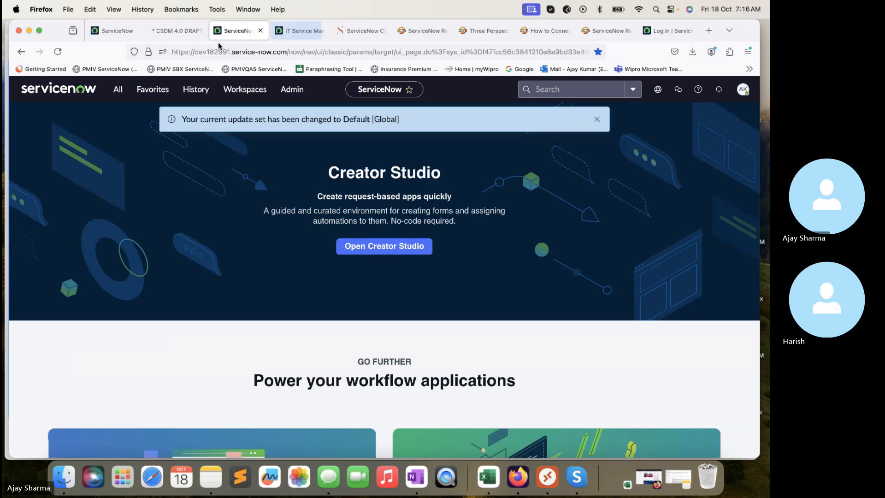
Step: Check the current application scope and open the full user table list using sys_user.LIST in the application navigator
click(118, 90)
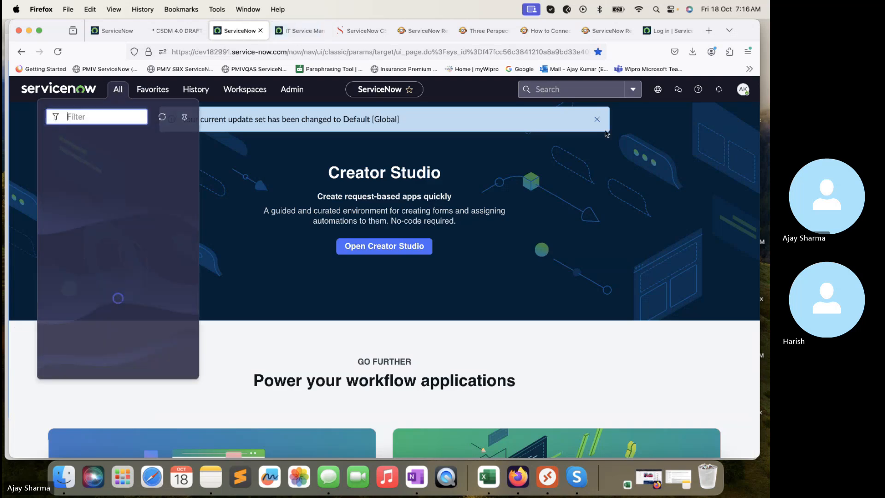
click(658, 90)
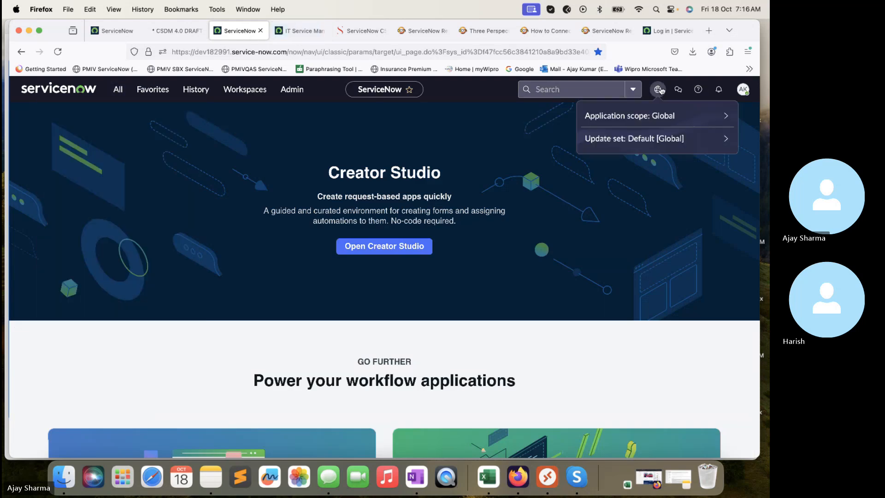
click(118, 90)
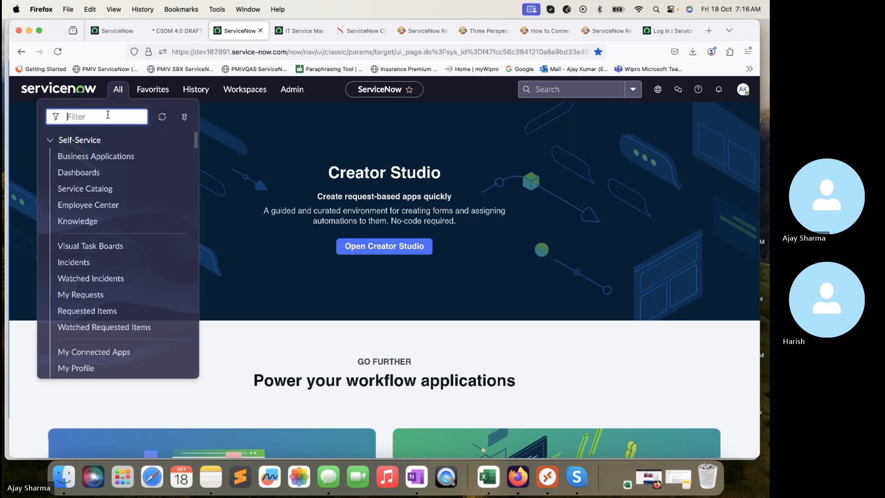
text(sys_user)
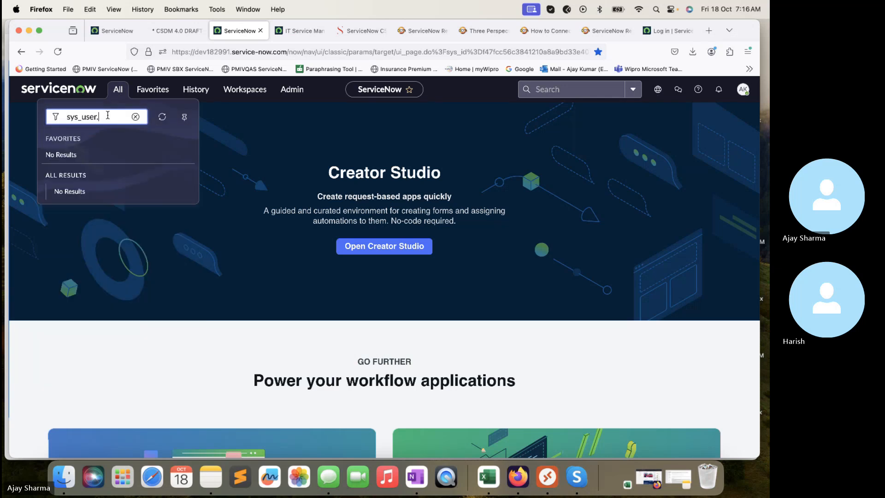
text(.LIST)
key(Return)
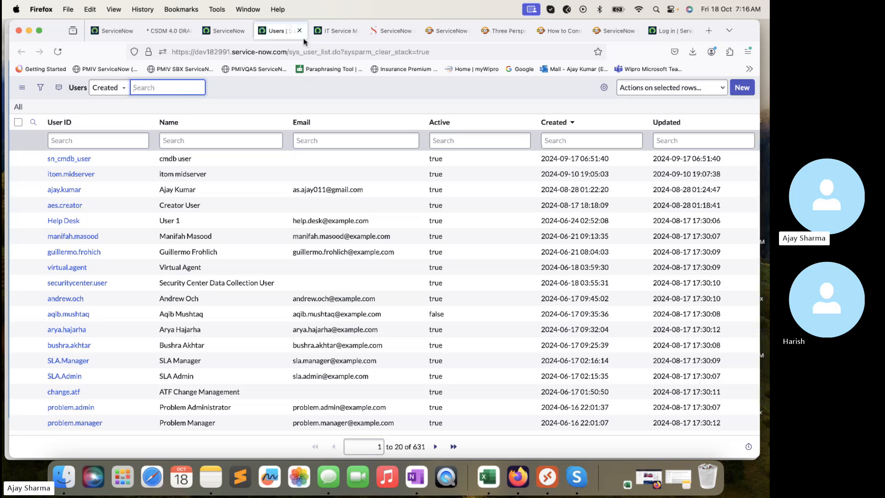
Step: Return to the IT Service Management portfolio and check the user lookups for its owner and manager, closing each one
click(338, 30)
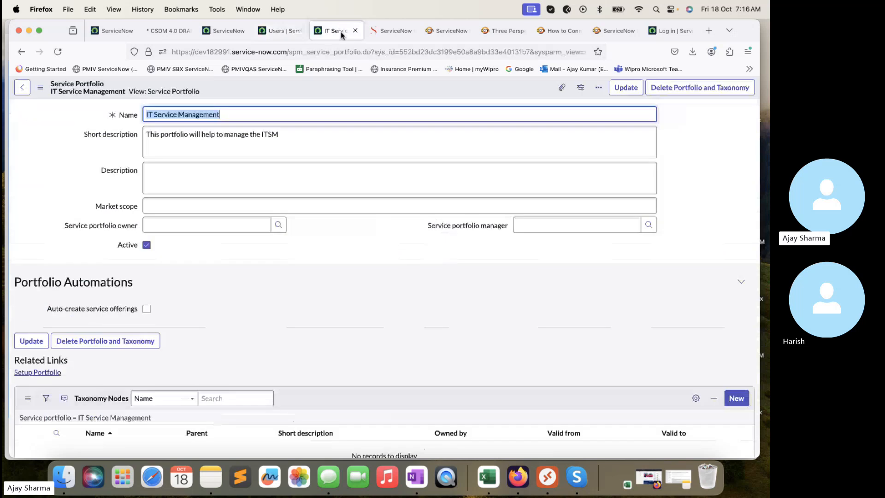
click(278, 224)
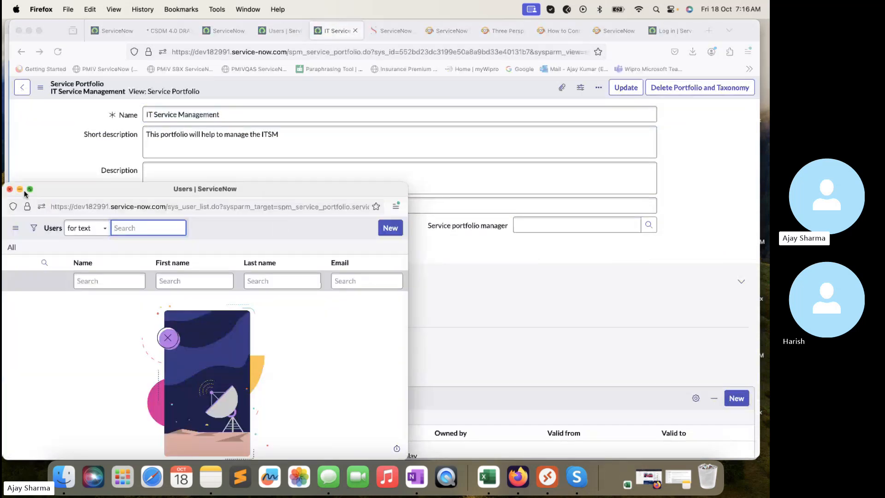
click(9, 189)
scroll(205, 251, down, 2)
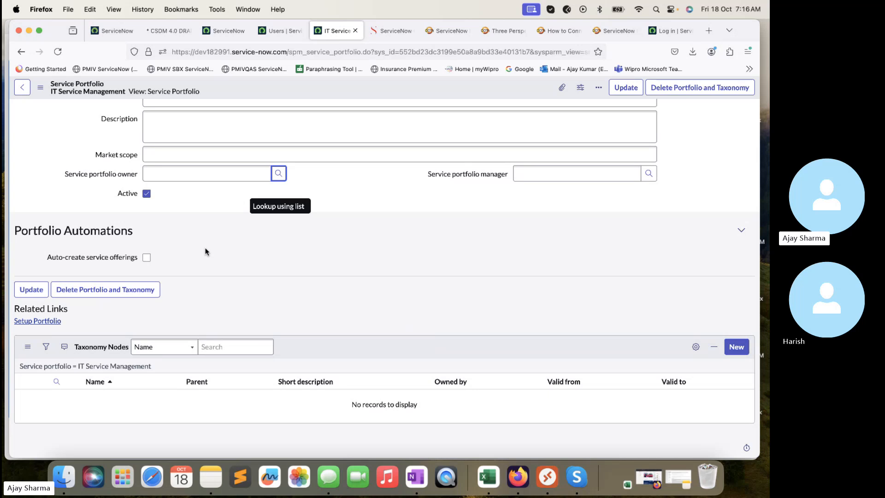
click(648, 173)
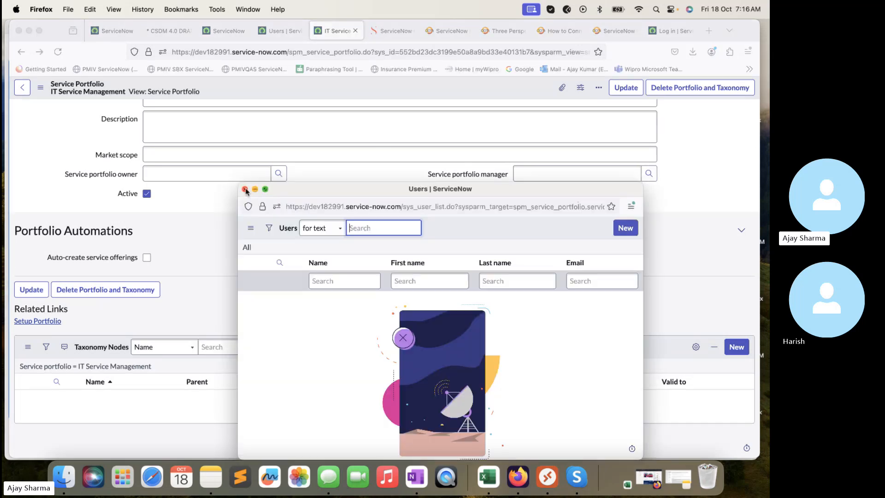
click(255, 190)
Step: Copy the portfolio's name, go back to the portfolio list and start a new service portfolio named IT Service Management1
scroll(217, 140, up, 3)
triple_click(236, 113)
key(super+c)
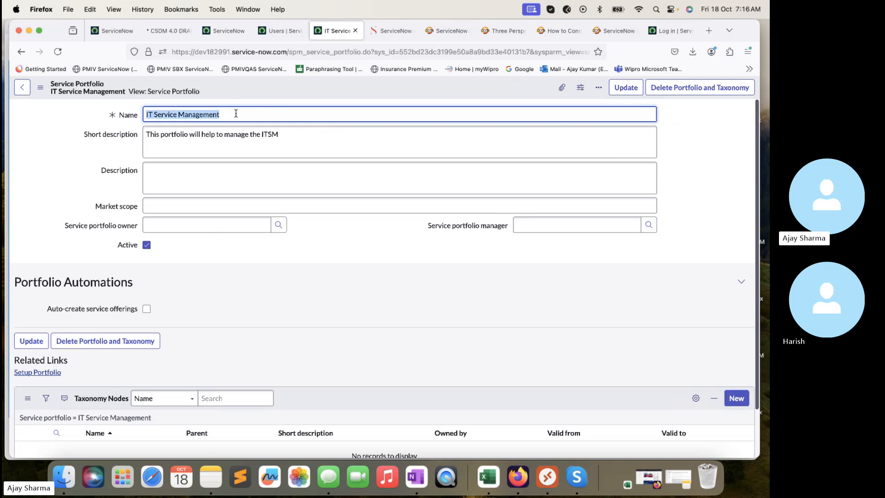
click(22, 53)
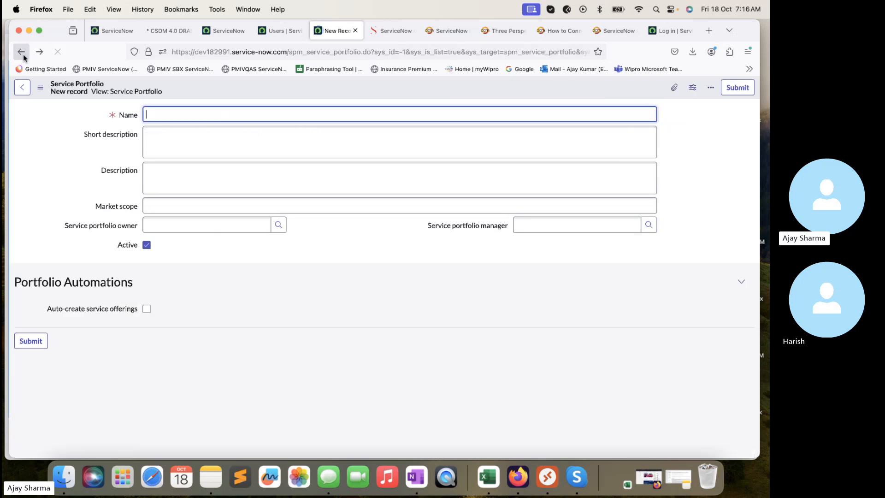
click(22, 53)
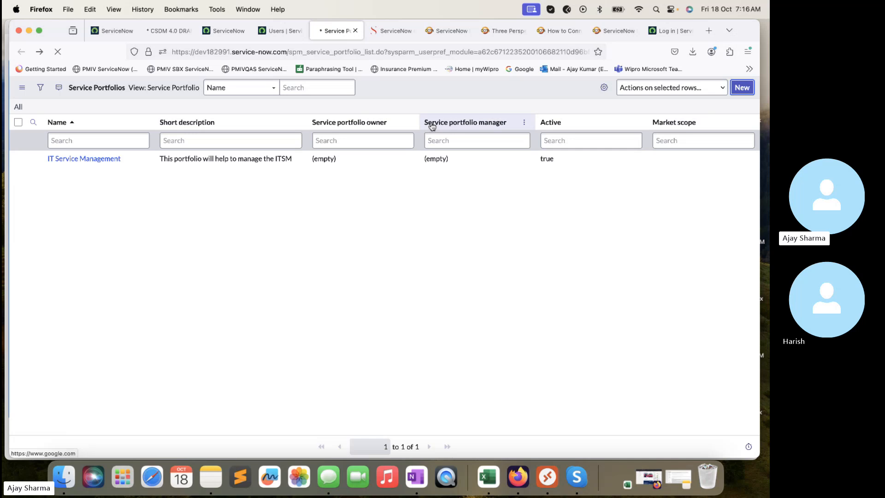
key(super+v)
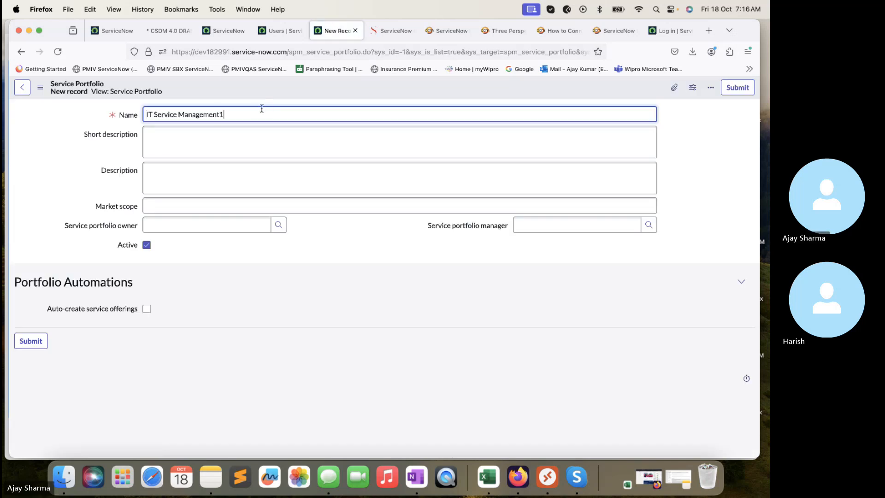
Step: Enter the short description "This portfolio will help for manage ITSM" for the new portfolio
click(232, 143)
text(T)
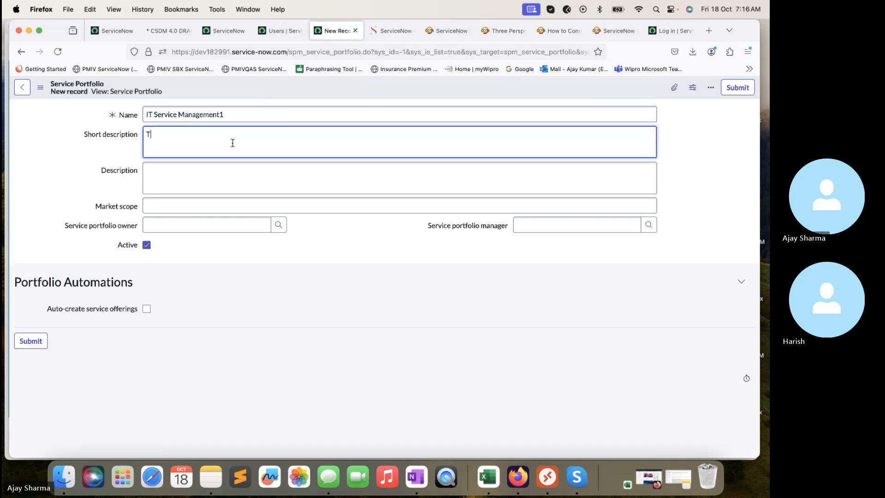
text(his portfolio will help for m)
text(anage ITSM)
Step: Check the user lookups for the new portfolio's owner and manager, closing both without picking anyone
click(279, 226)
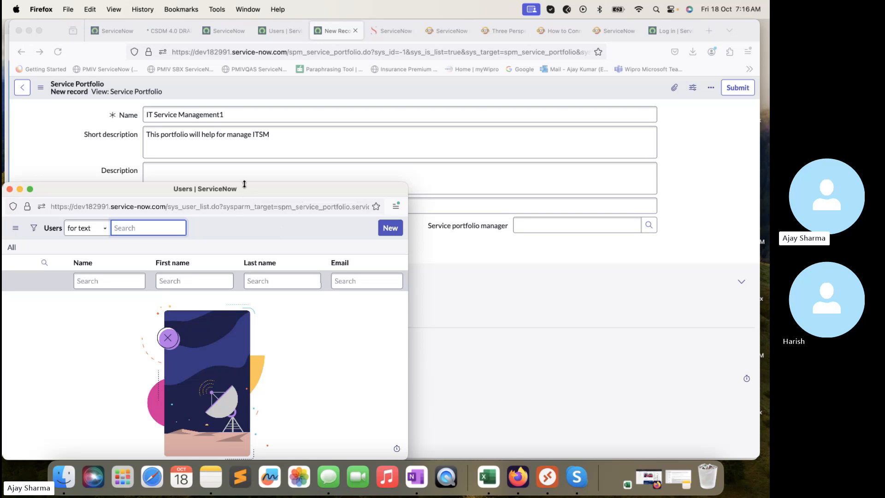
drag(242, 191, 257, 191)
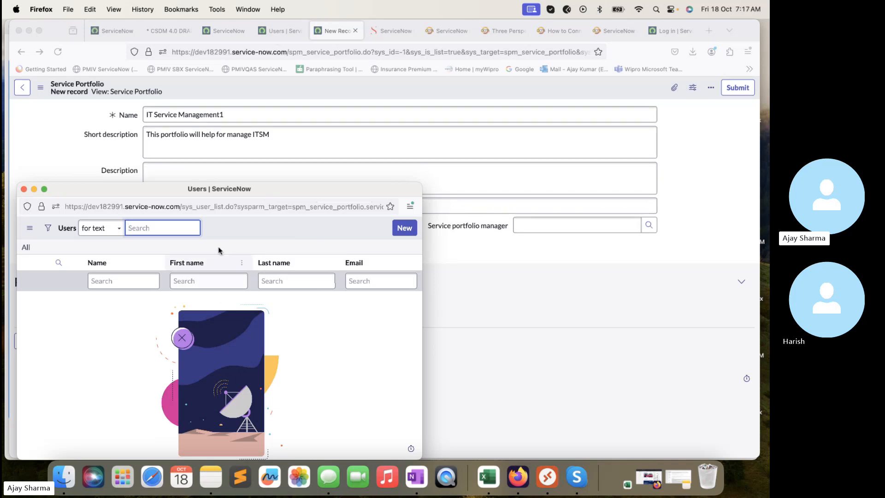
click(23, 189)
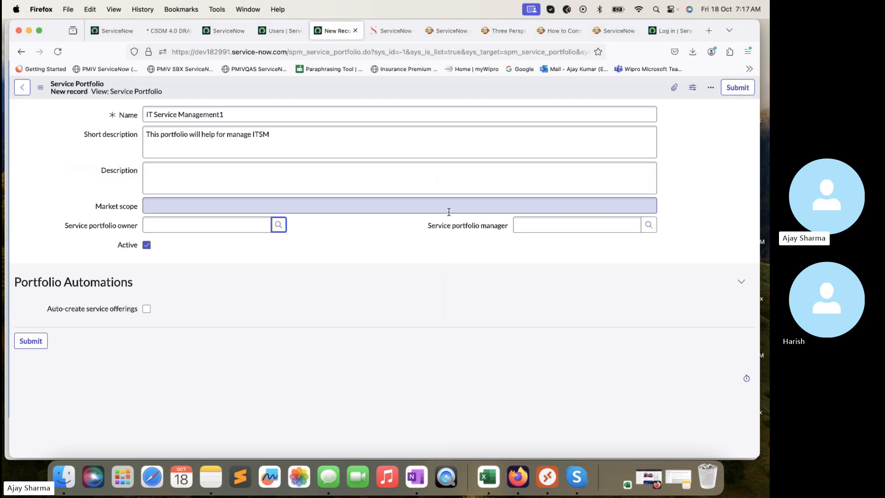
click(649, 226)
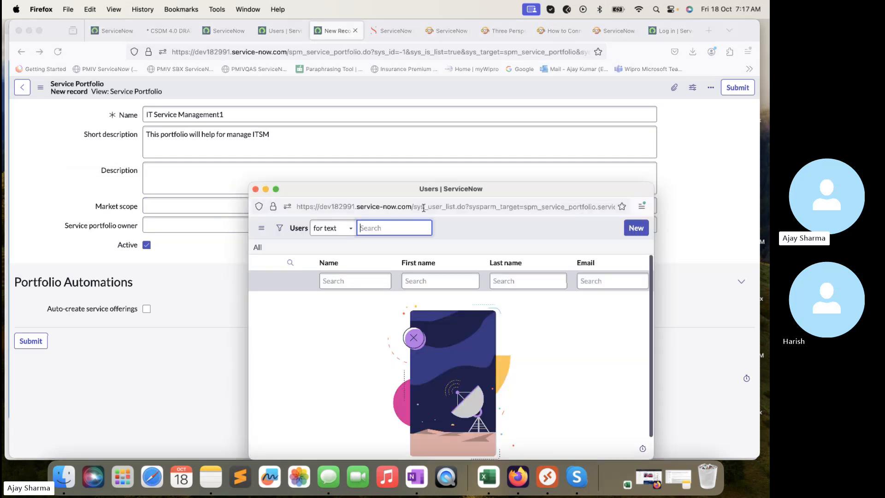
click(255, 189)
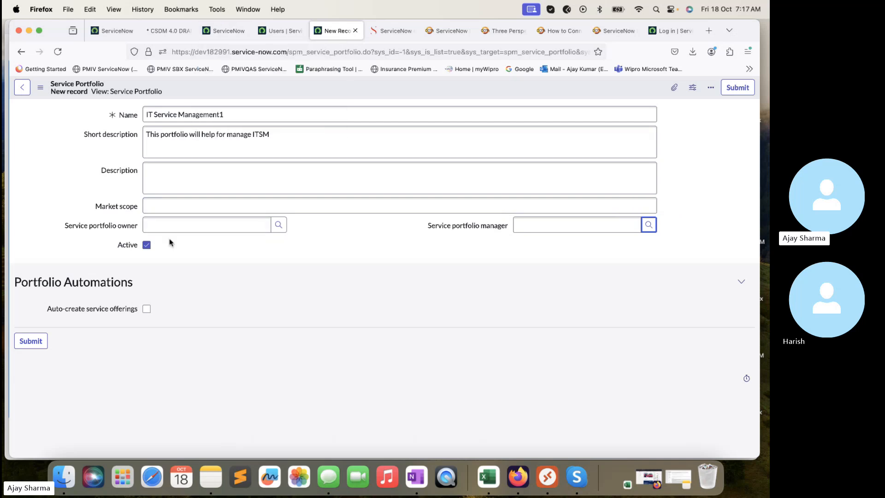
Step: Enable auto-creation of service offerings with 2 offerings per service and submit the new portfolio
click(147, 309)
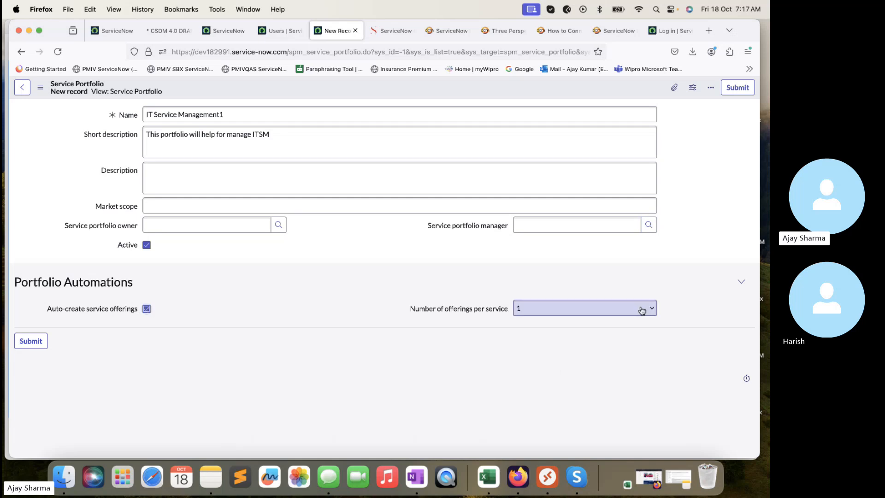
click(581, 308)
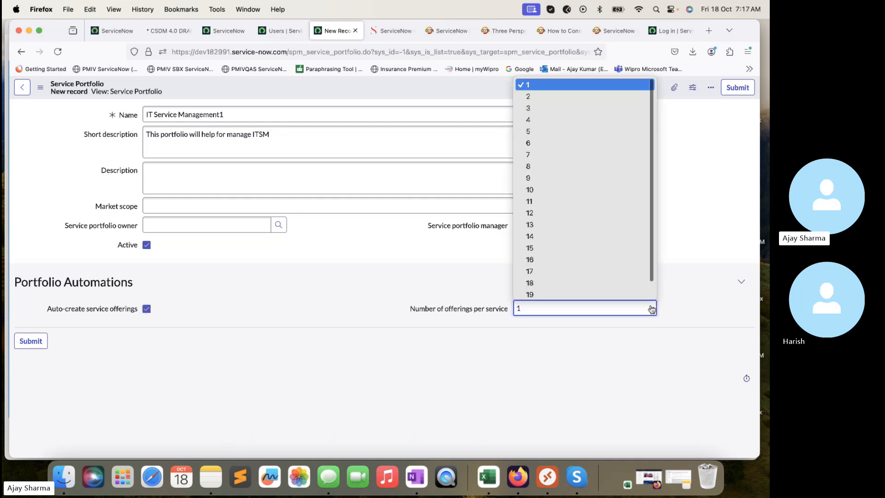
click(544, 96)
click(30, 342)
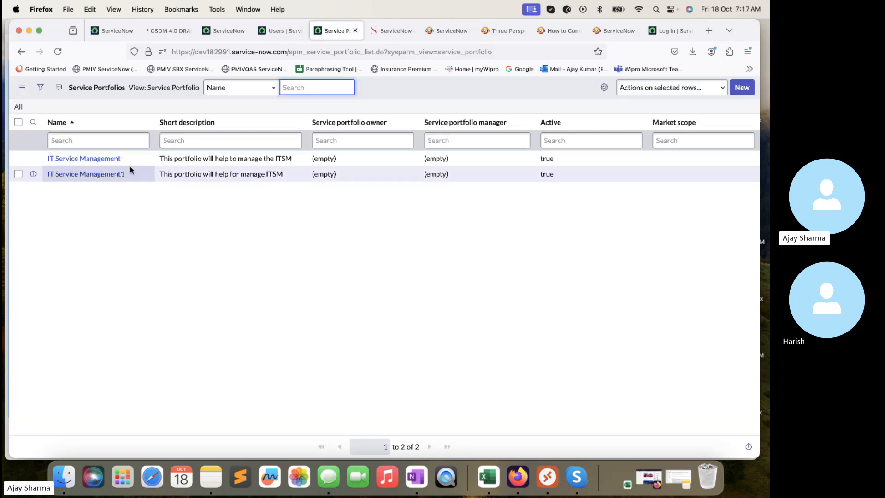
Step: Review the saved IT Service Management1 record, close it and go to the CSDM ITSM example diagram
click(106, 175)
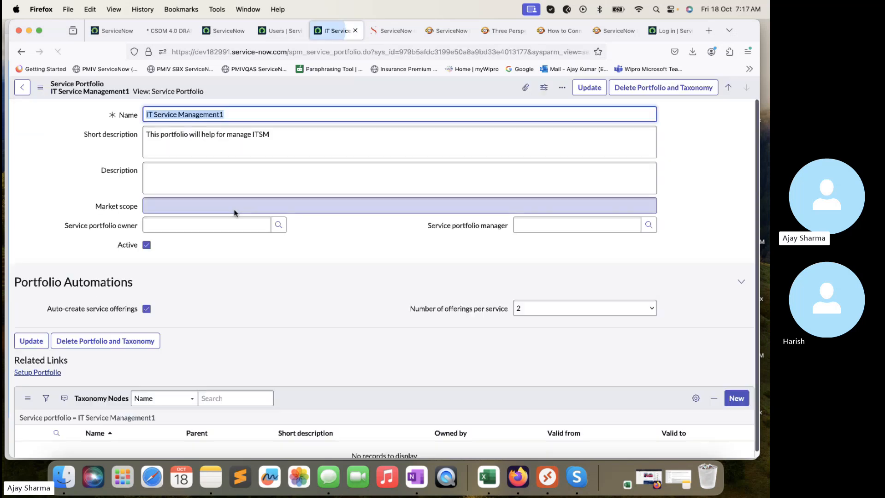
scroll(233, 210, down, 2)
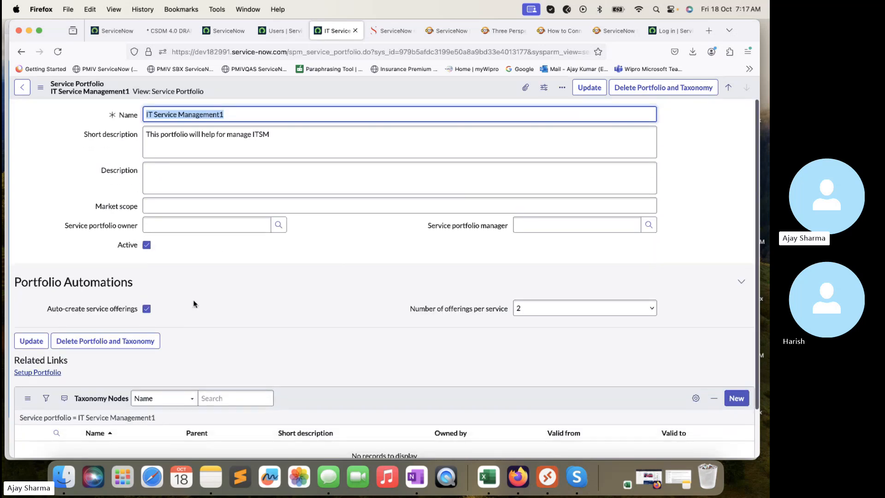
click(355, 31)
click(472, 32)
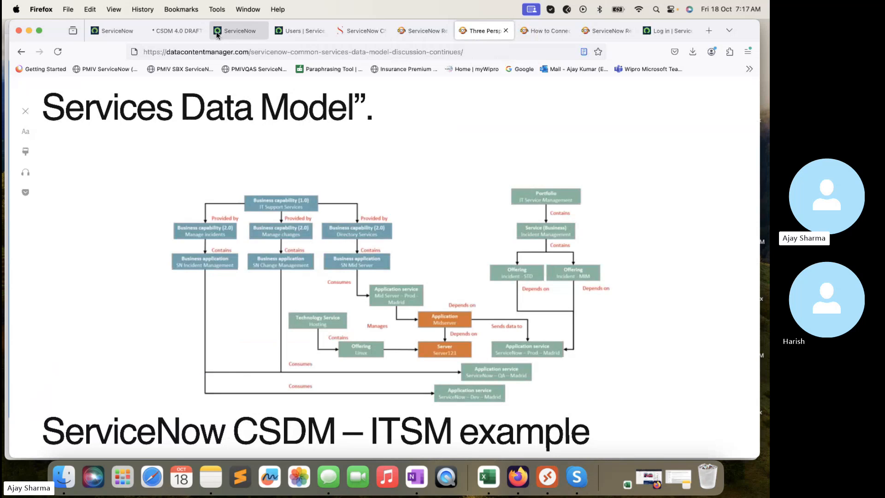
Step: Find Business Service in the ServiceNow application navigator, open the business services list and start a new service record
click(241, 32)
click(118, 89)
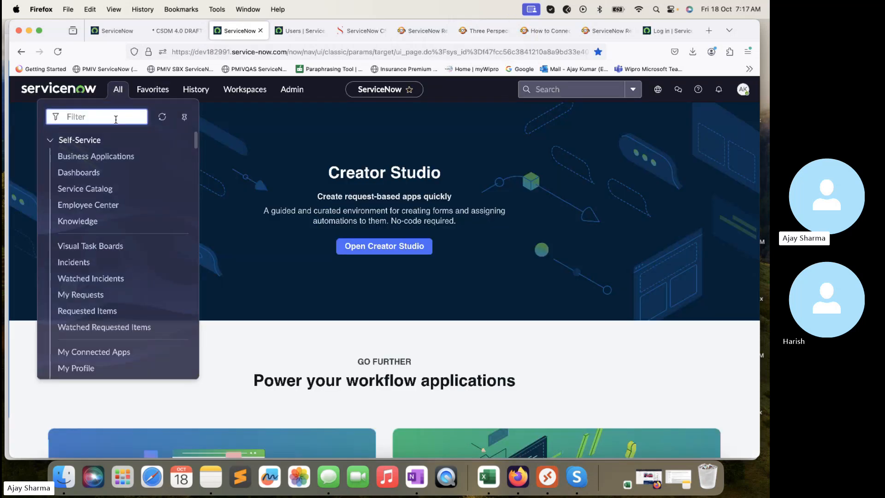
text(Busine)
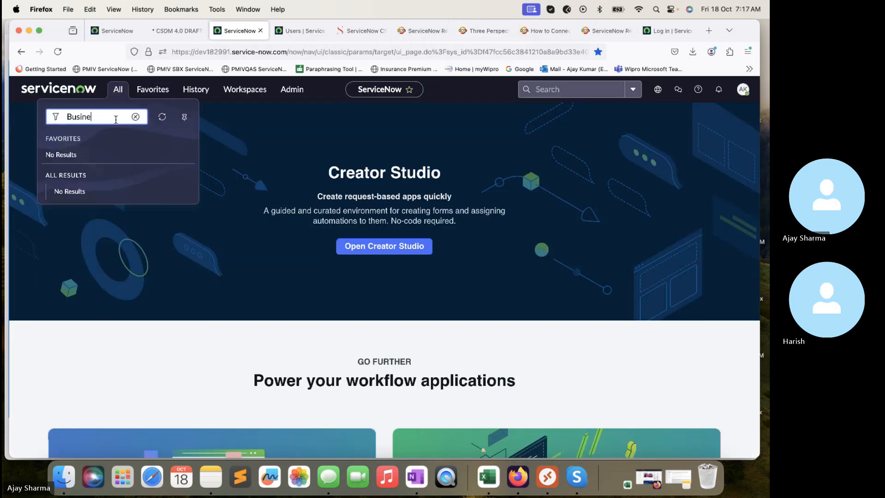
text(ss Service)
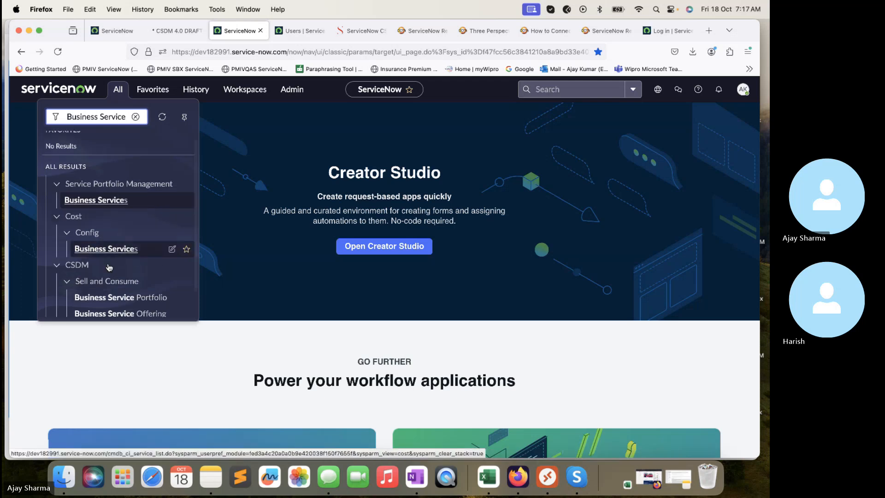
scroll(107, 268, down, 2)
click(107, 302)
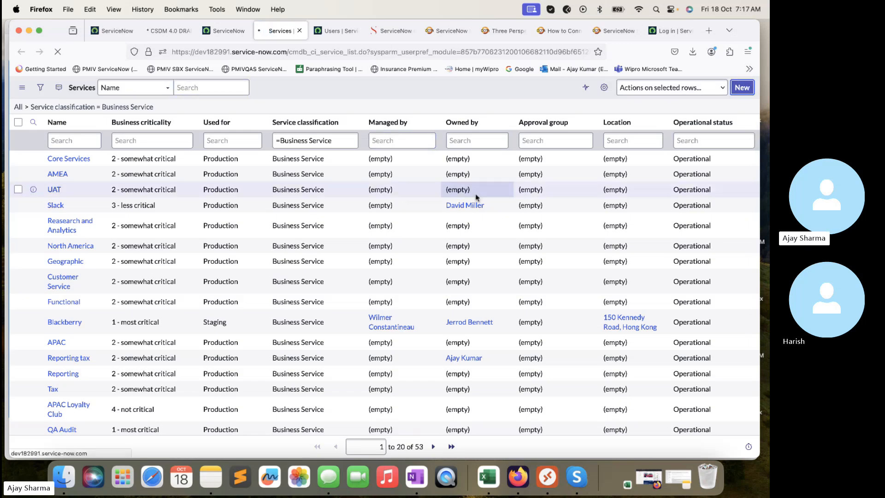
Step: Consult the business service in the CSDM ITSM example diagram and name the new service record Incident Management
click(500, 31)
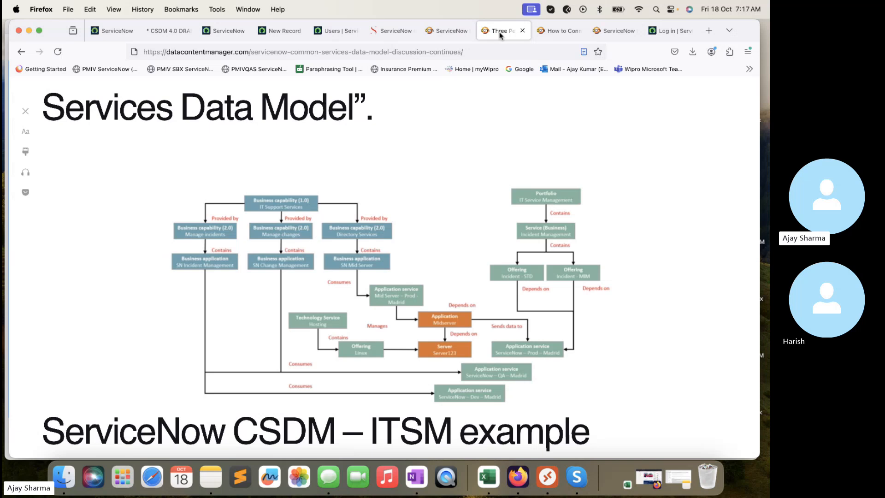
mouse_move(307, 24)
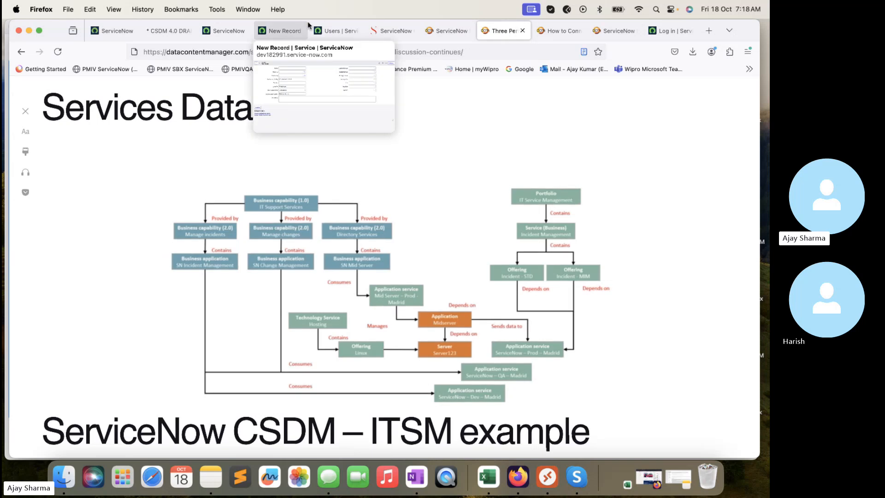
click(274, 30)
text(Inc)
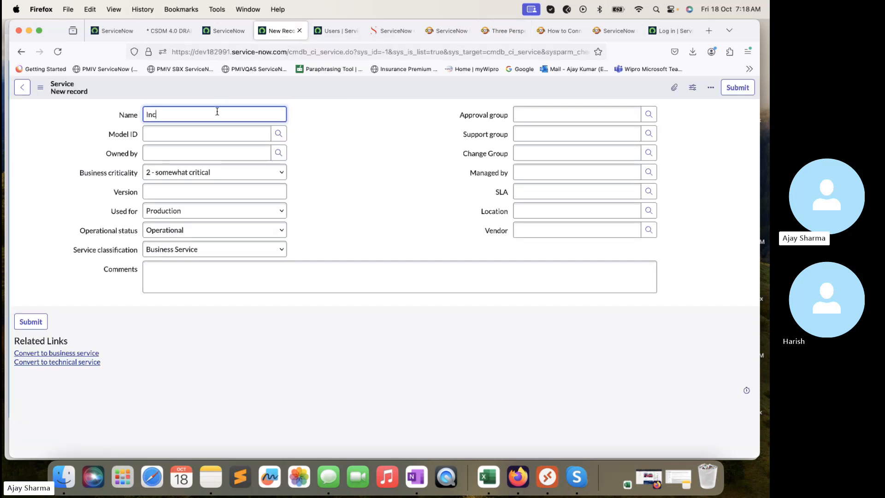
text(ident Management)
Step: Set the new service's model ID to Unknown, the product model in the Business Service category
click(214, 133)
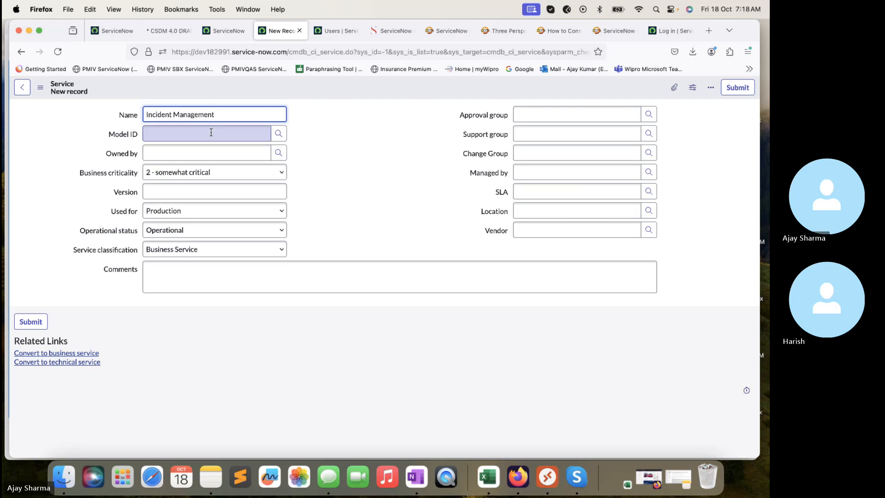
click(278, 133)
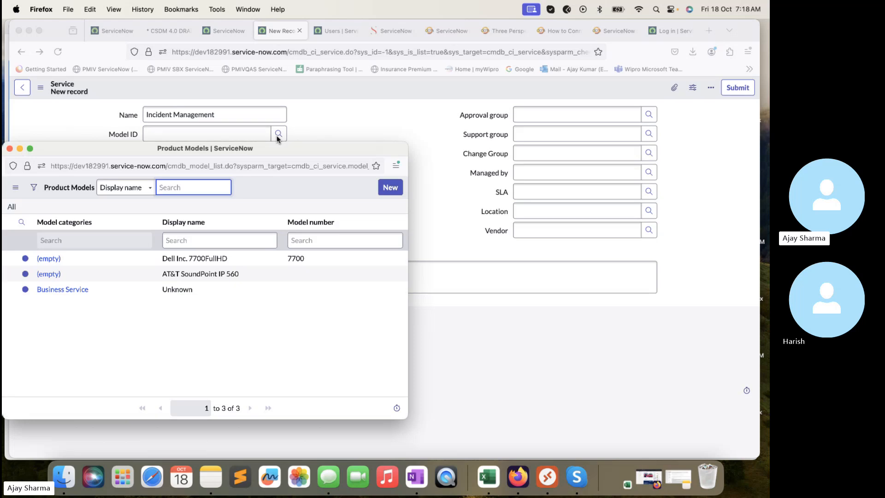
click(64, 290)
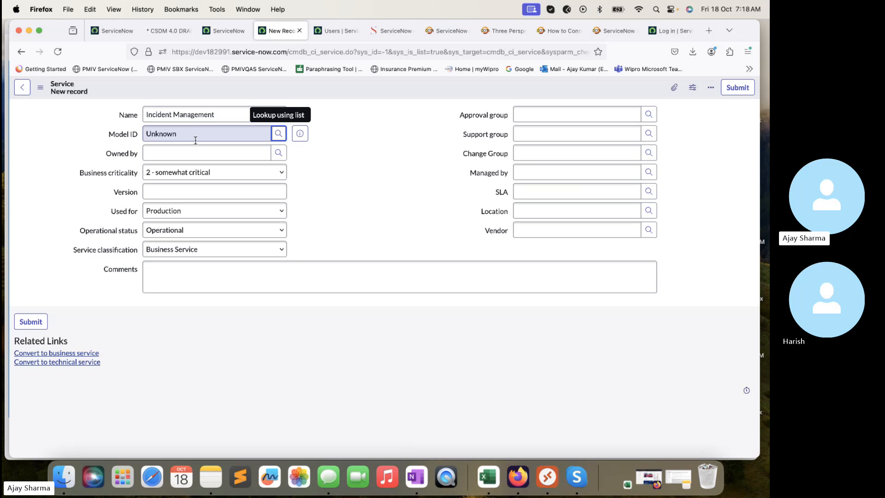
Step: Set the owner of the new Incident Management service to the intended user, chosen from the user records
click(278, 153)
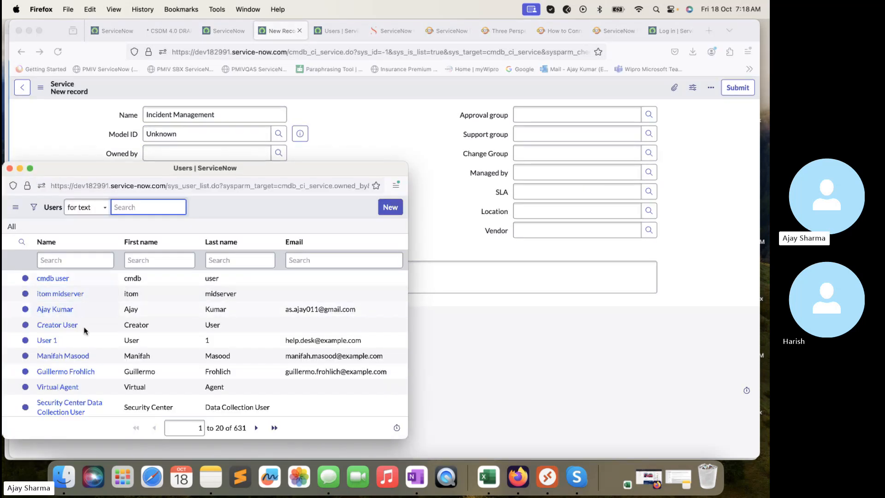
click(55, 310)
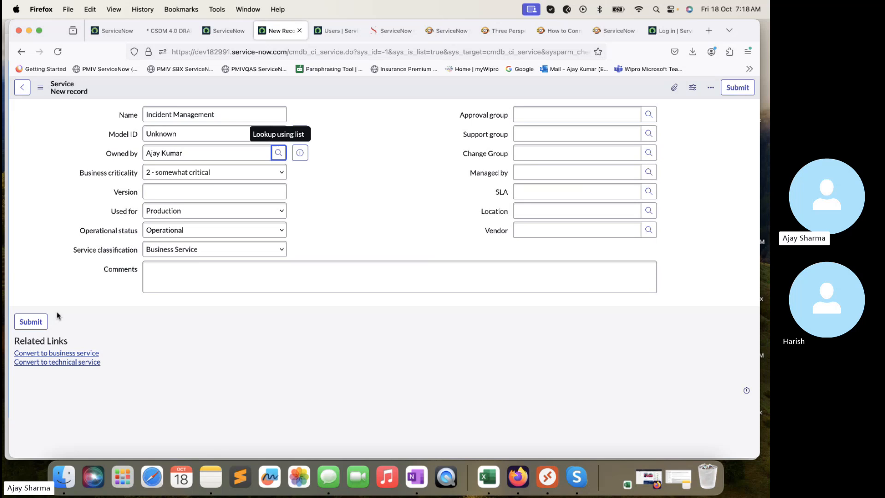
Step: Examine the options available for business criticality, used for, operational status and service classification on the new service record
click(174, 173)
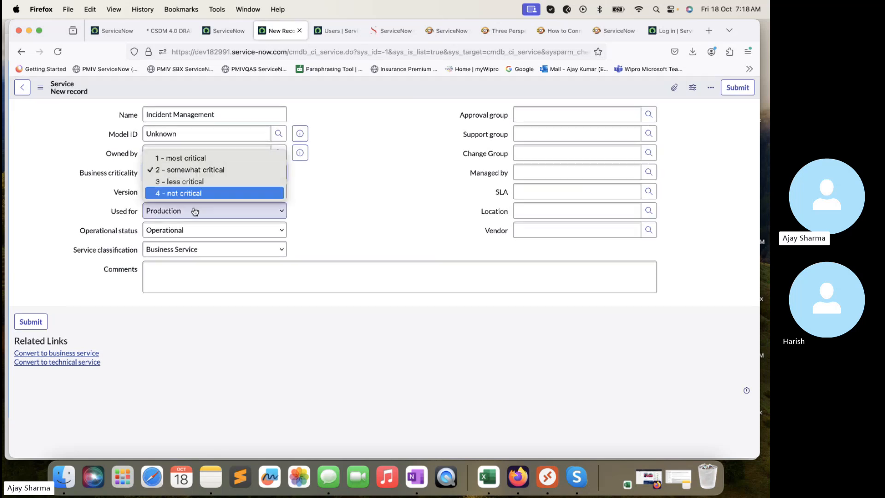
click(101, 193)
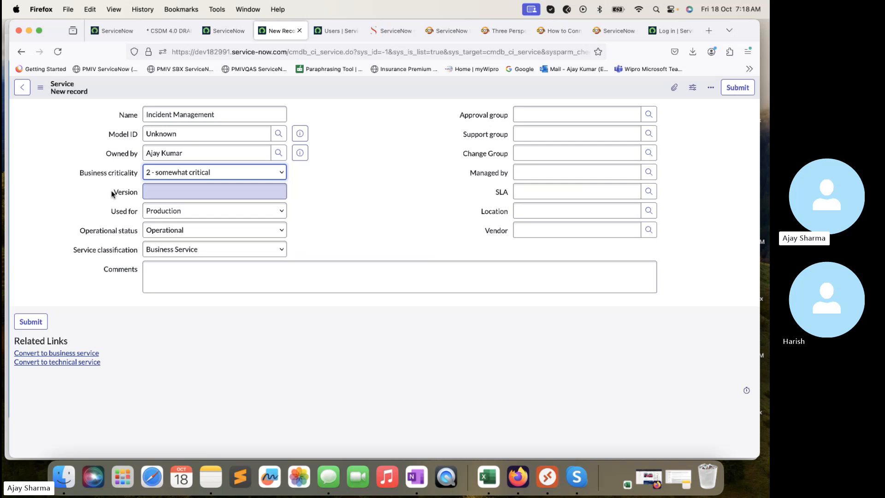
click(184, 211)
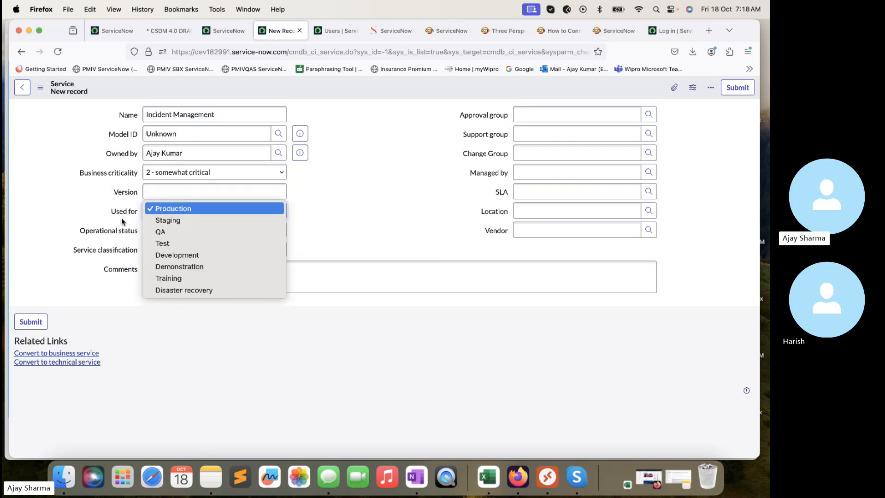
click(92, 212)
click(197, 233)
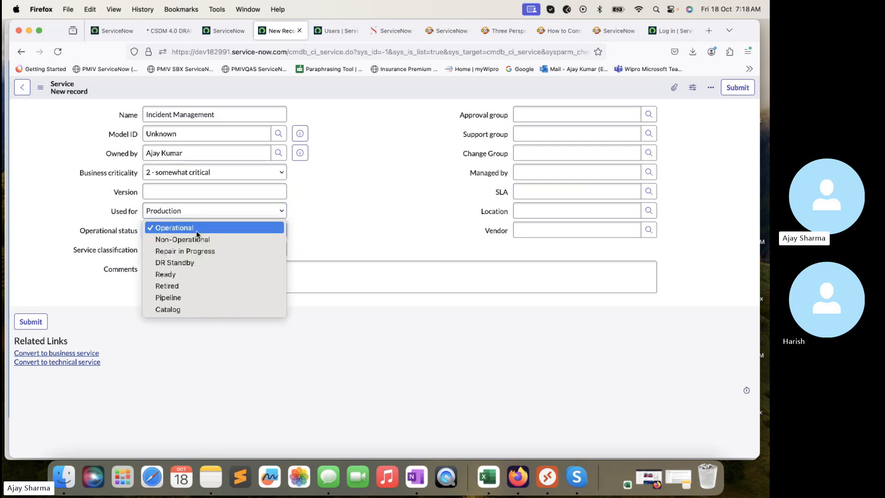
click(76, 214)
click(184, 250)
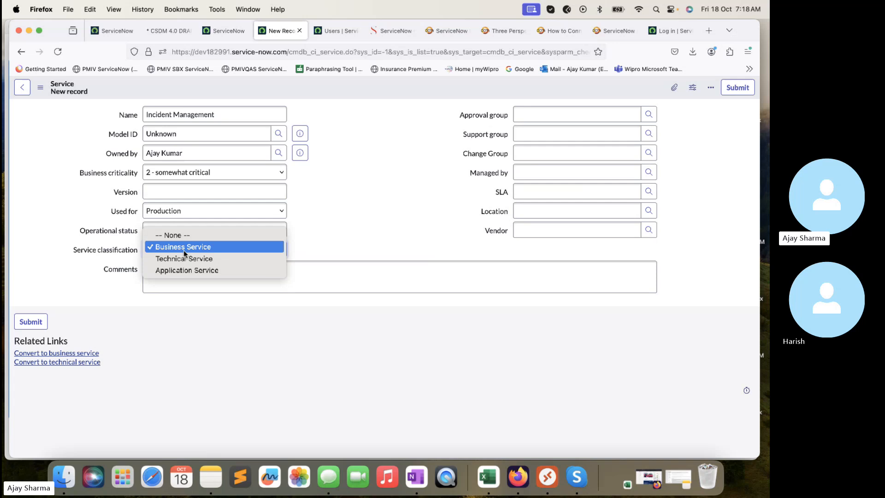
click(60, 261)
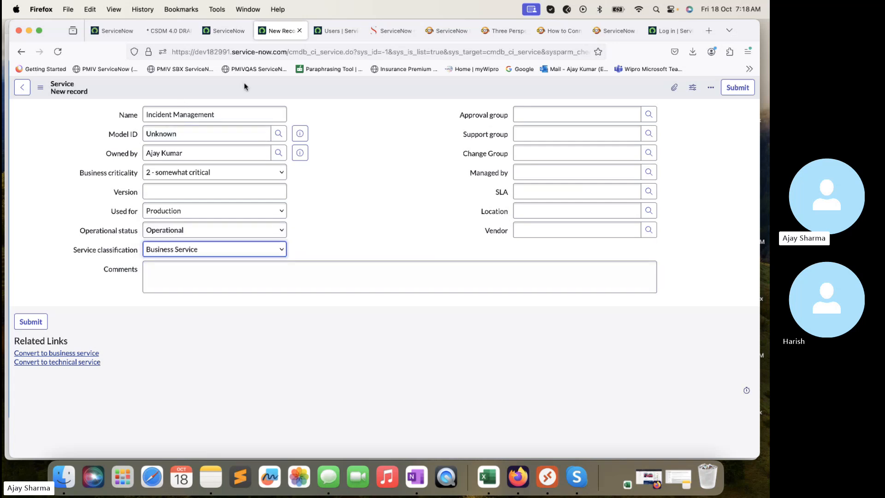
click(216, 250)
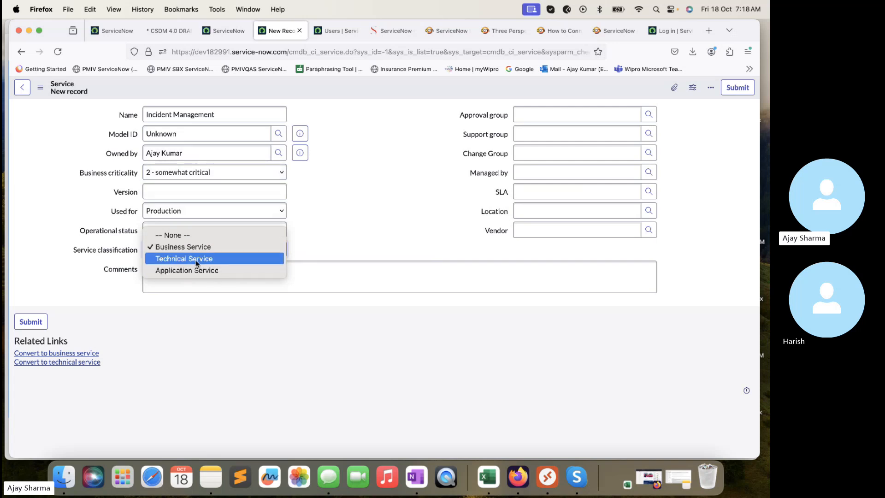
click(117, 285)
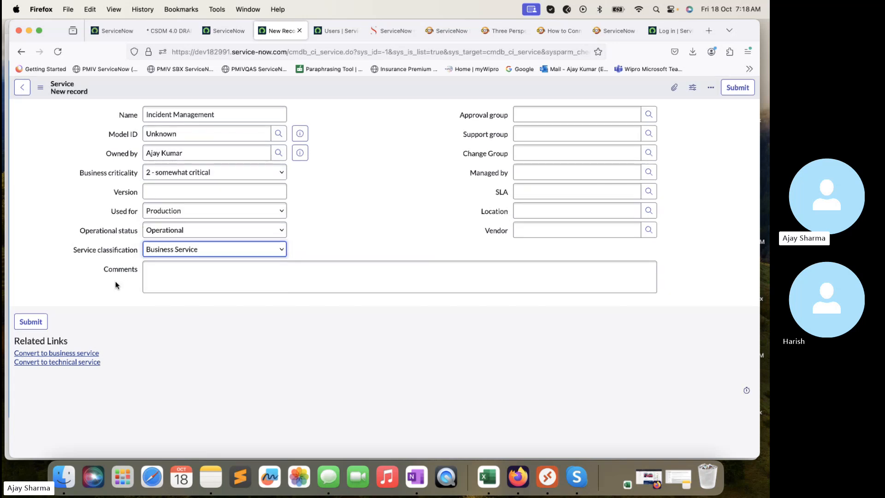
Step: Set the service's approval group to ITSM Engineering, filtering the groups by ITSM
click(649, 113)
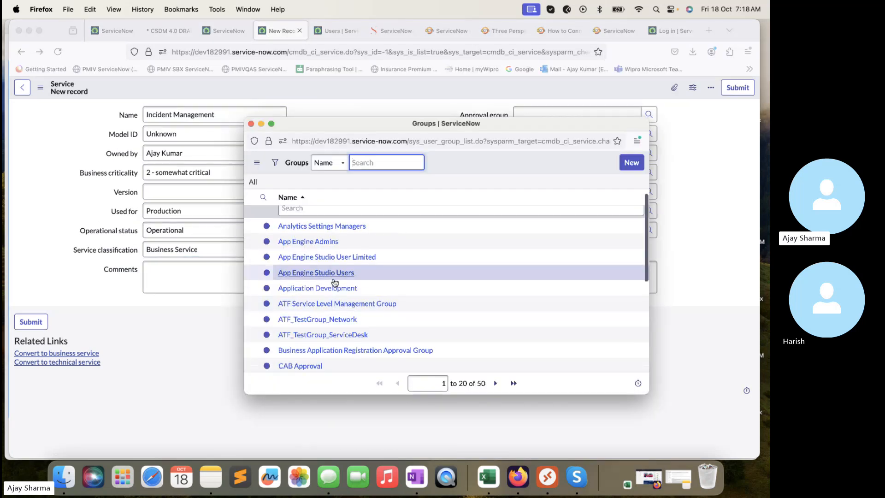
scroll(329, 283, down, 3)
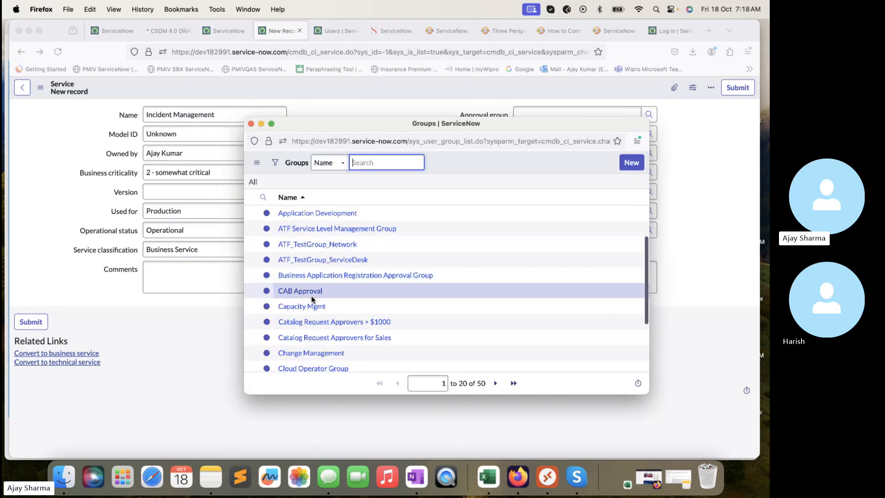
scroll(311, 295, up, 3)
click(322, 215)
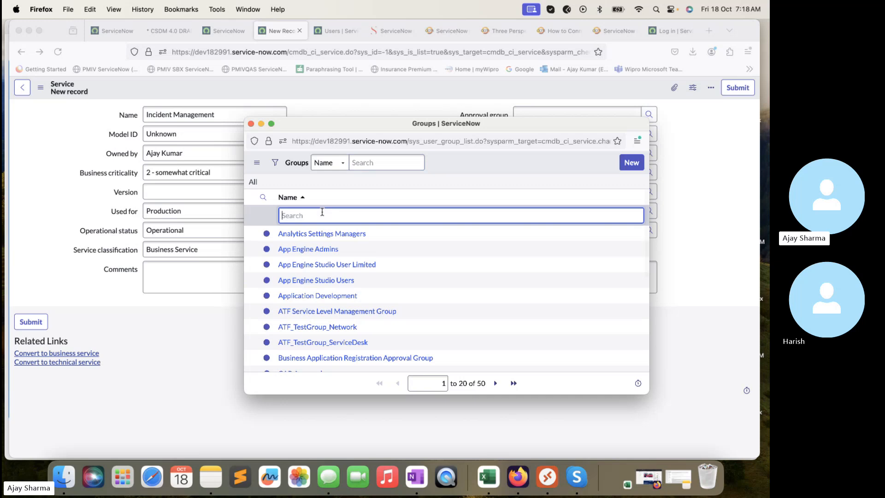
text(ITSM)
key(Return)
click(301, 249)
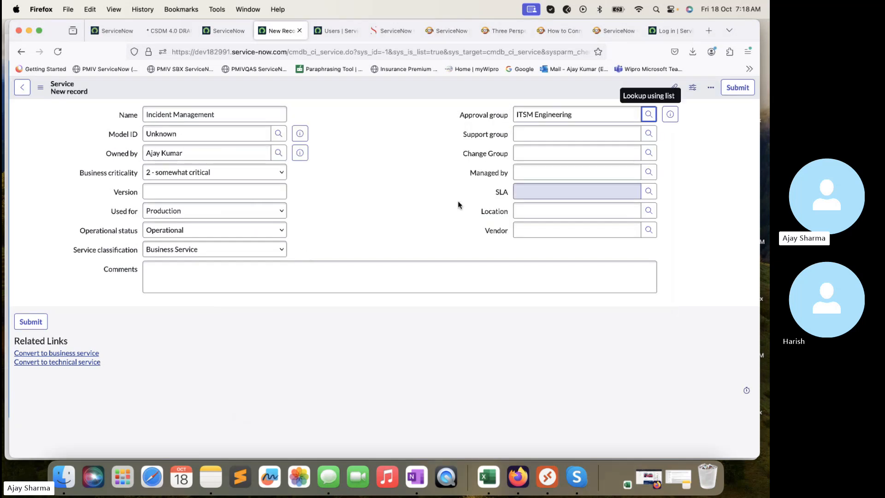
Step: Set the service's support group to ITSM App-Dev, filtering the groups by ITSM
click(650, 133)
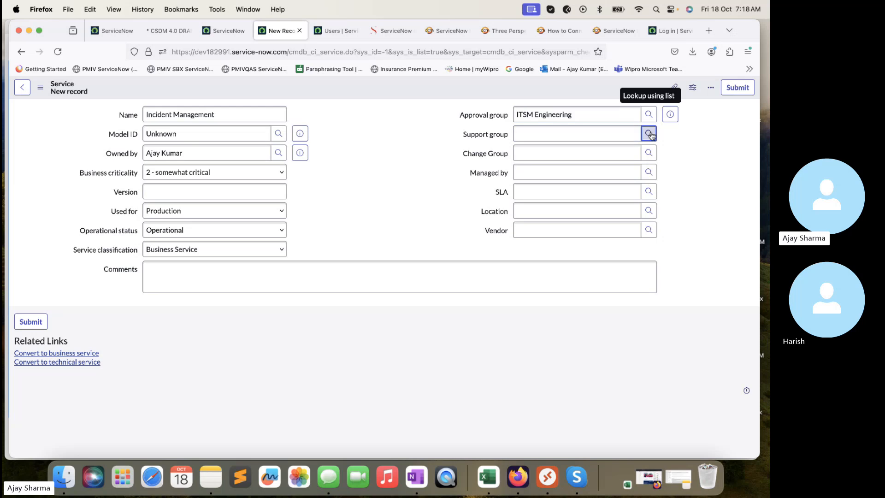
click(316, 236)
text(I)
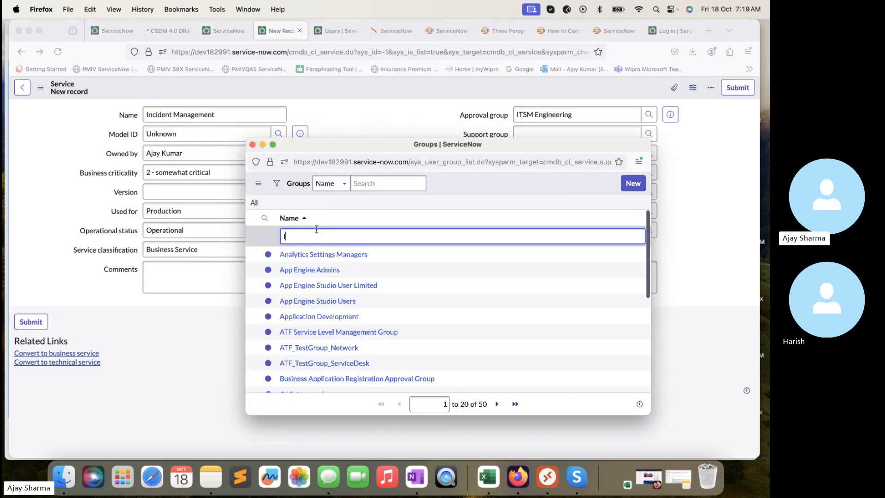
text(TSM)
key(Return)
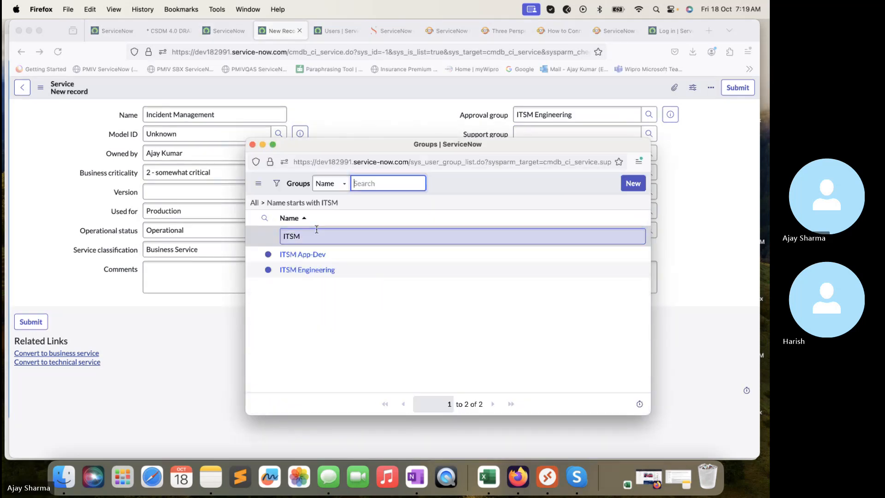
click(316, 252)
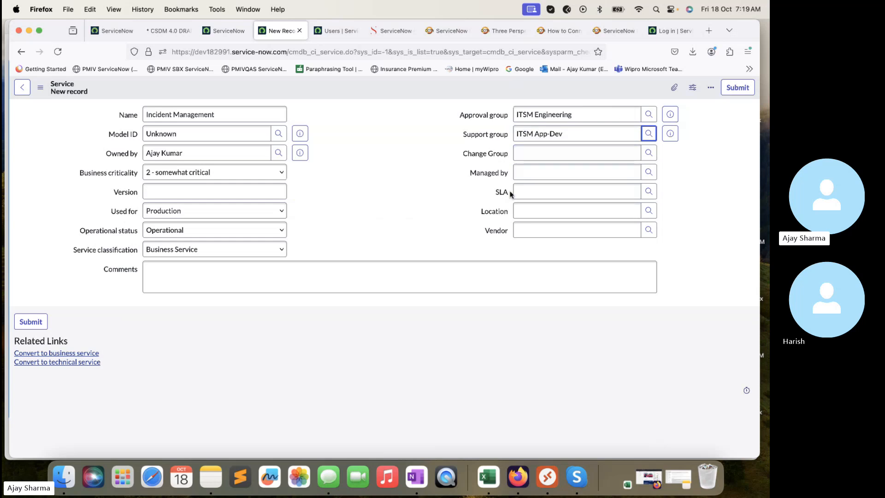
Step: Set the service's location to Americas and submit the Incident Management record
click(648, 210)
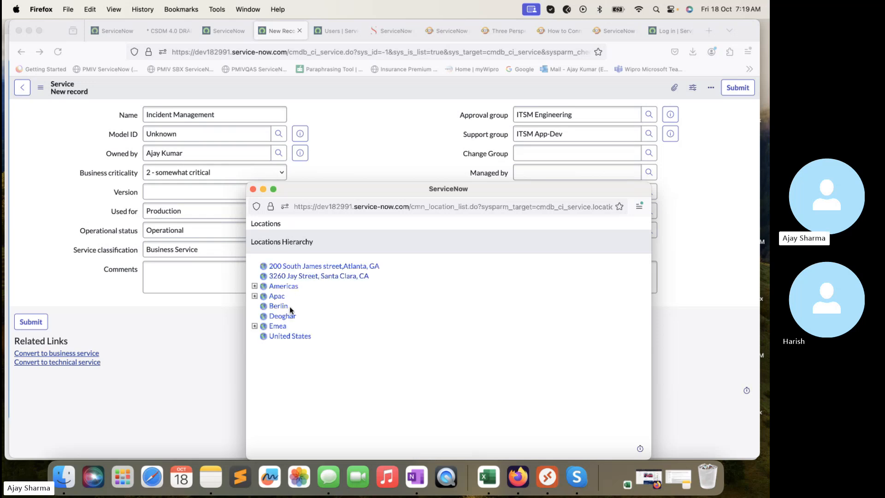
click(283, 286)
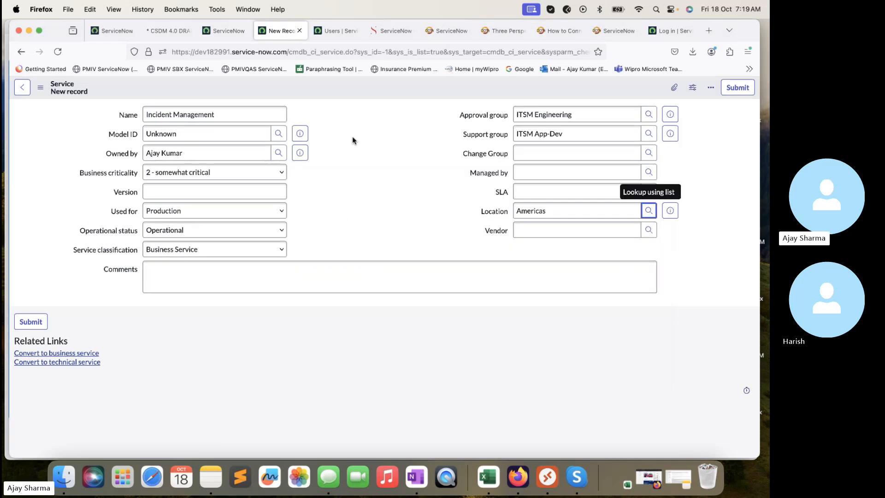
click(736, 87)
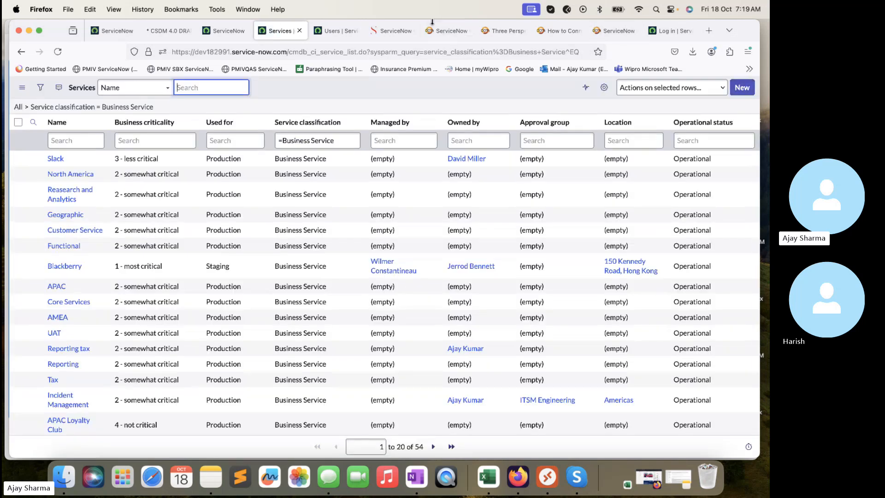
Step: Consult the CSDM ITSM example diagram and open the CI Relationships list in ServiceNow with cmdb_rel_ci.LIST
click(507, 30)
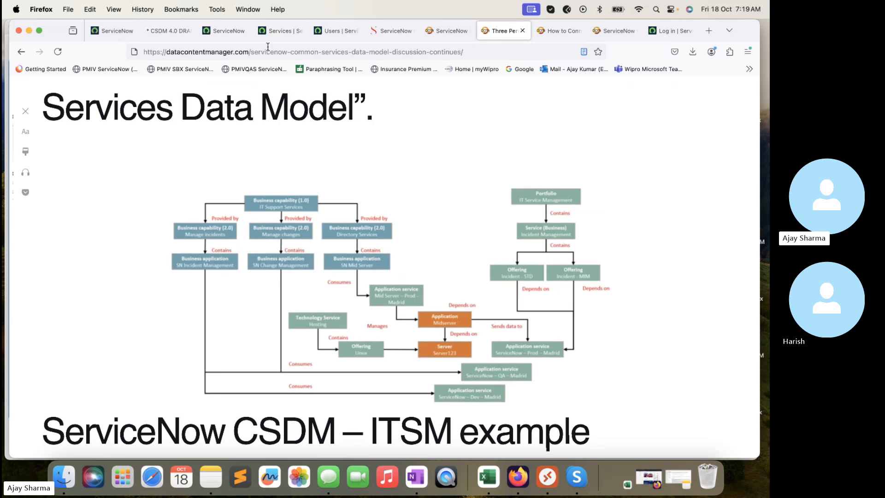
click(225, 31)
click(119, 89)
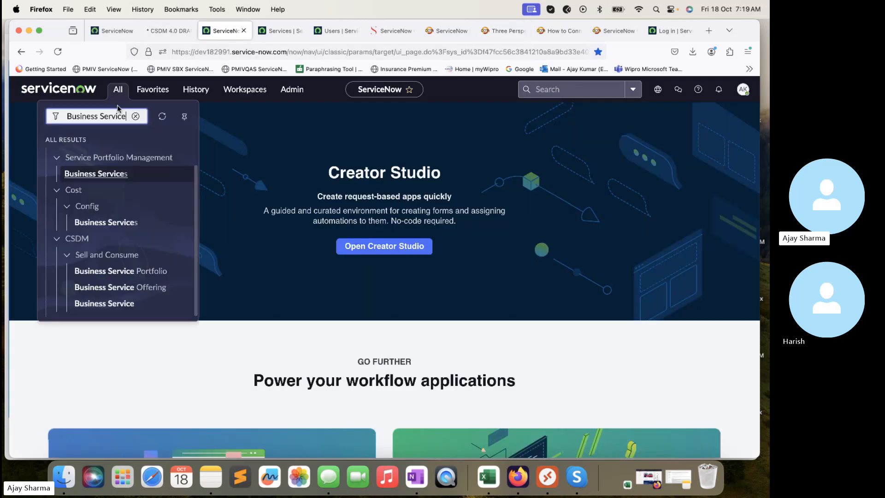
text(cmdb)
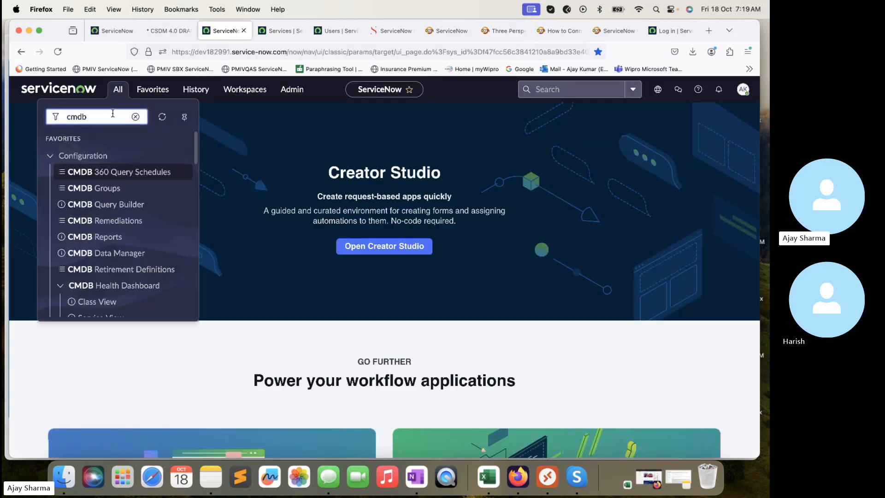
text(_rel_)
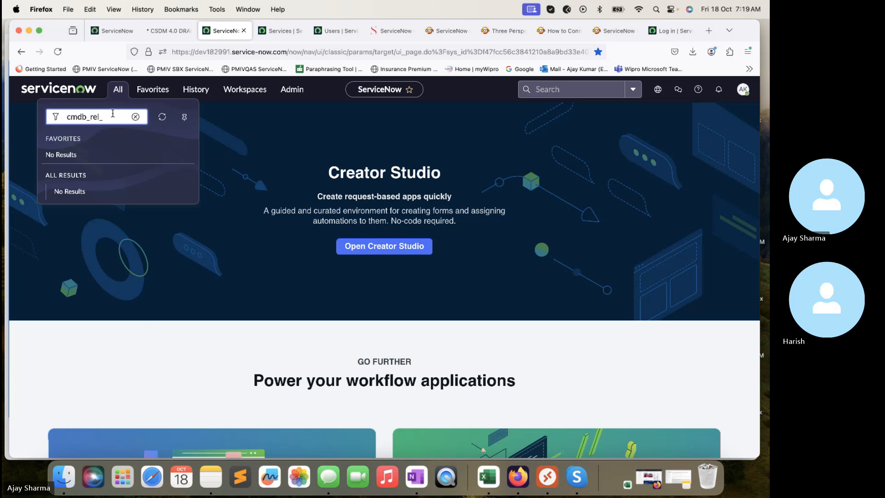
text(d)
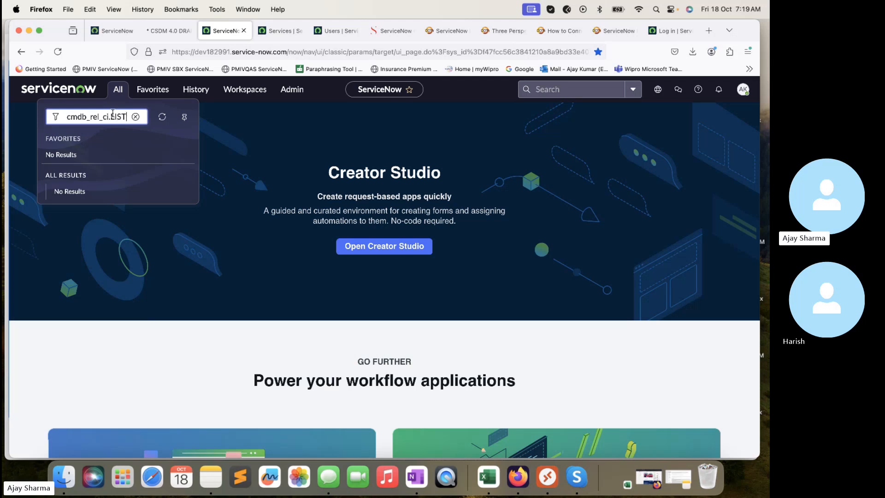
key(Return)
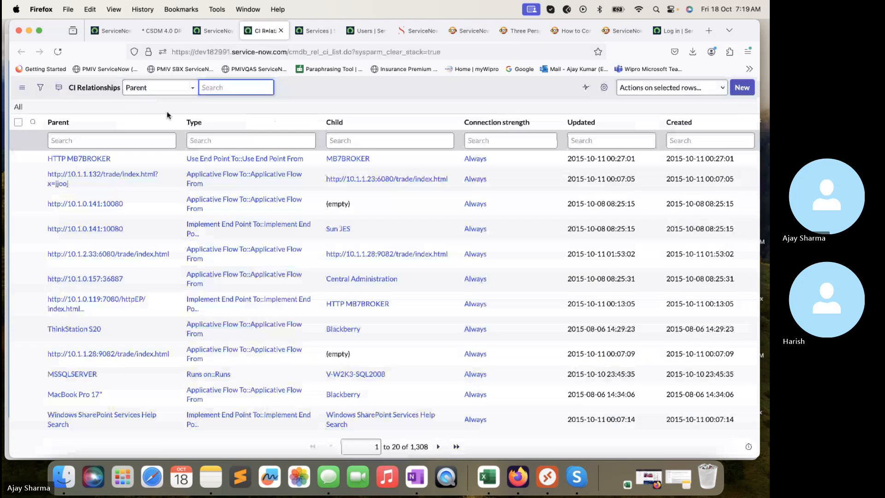
Step: Start a new CI relationship, look up IT service Management as its parent and clear the name filter from the configuration items
click(741, 88)
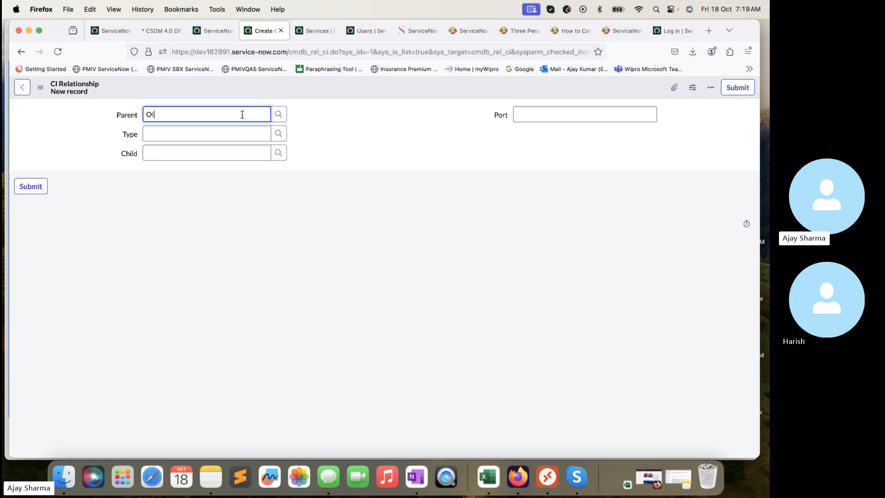
key(BackSpace)
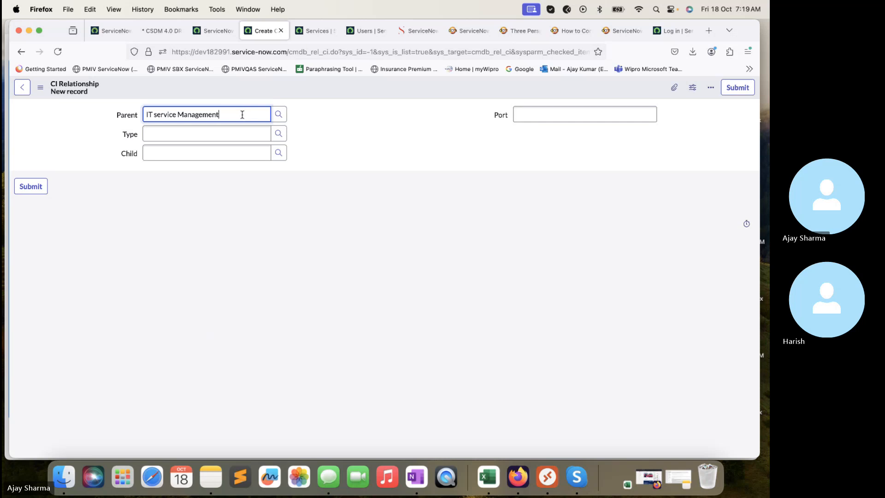
click(278, 118)
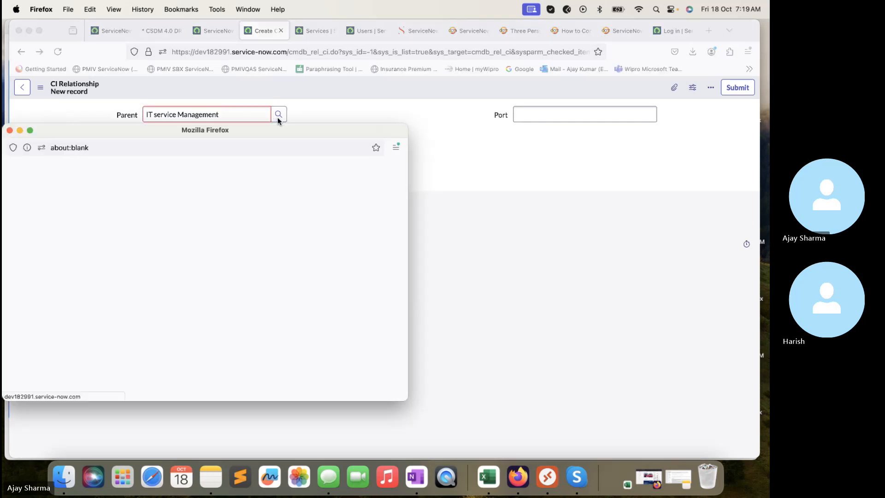
triple_click(108, 228)
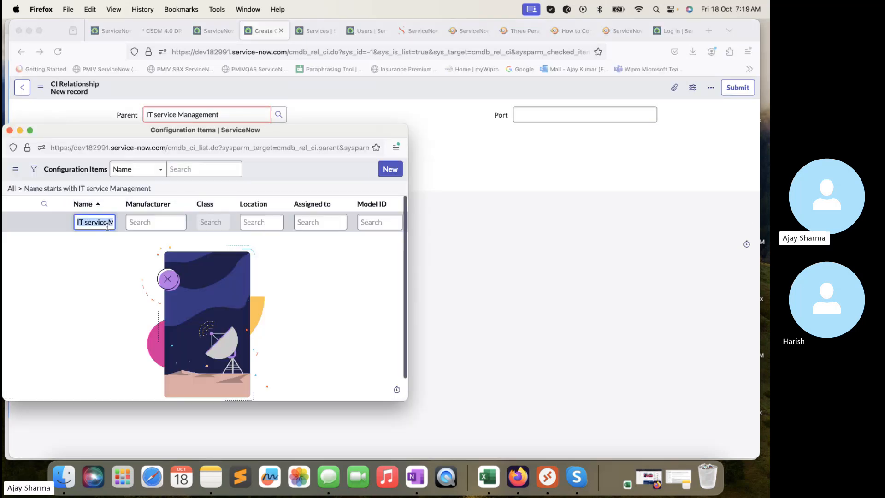
key(BackSpace)
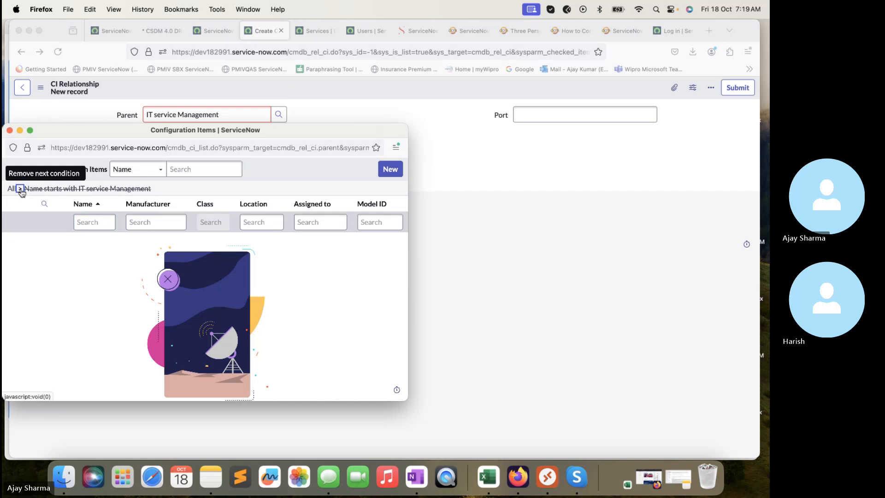
click(24, 192)
scroll(111, 364, down, 5)
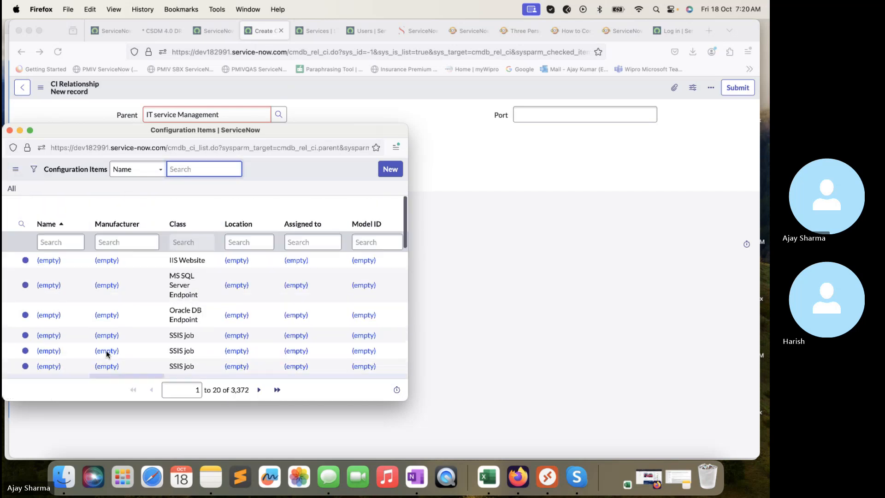
Step: Consult the ServiceNow CSDM ITSM example diagram and return to the Parent field of the new CI relationship
click(517, 31)
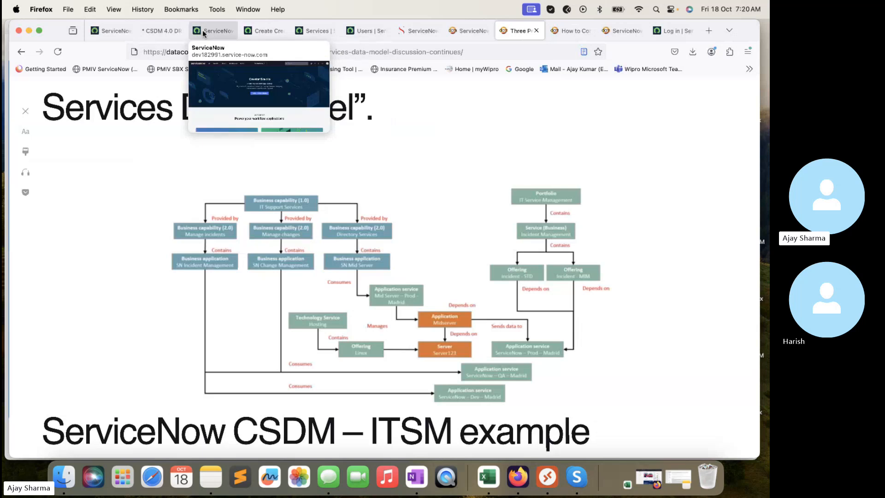
click(159, 31)
click(226, 30)
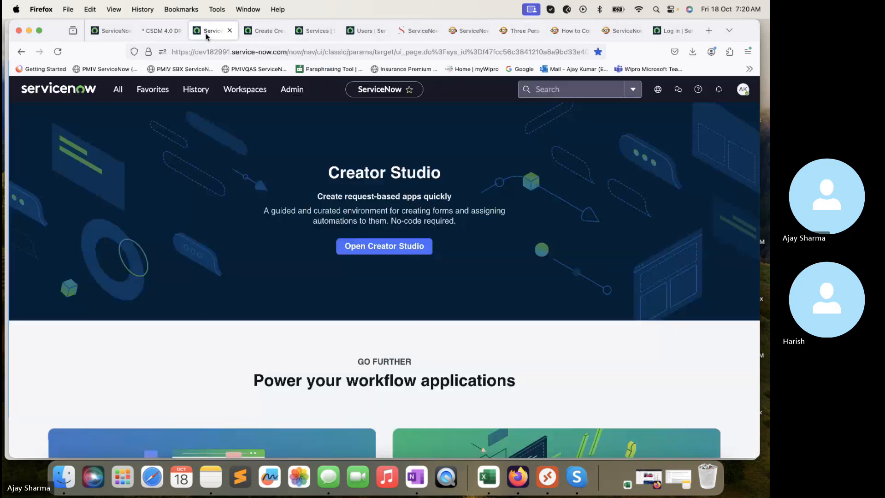
click(260, 31)
click(225, 114)
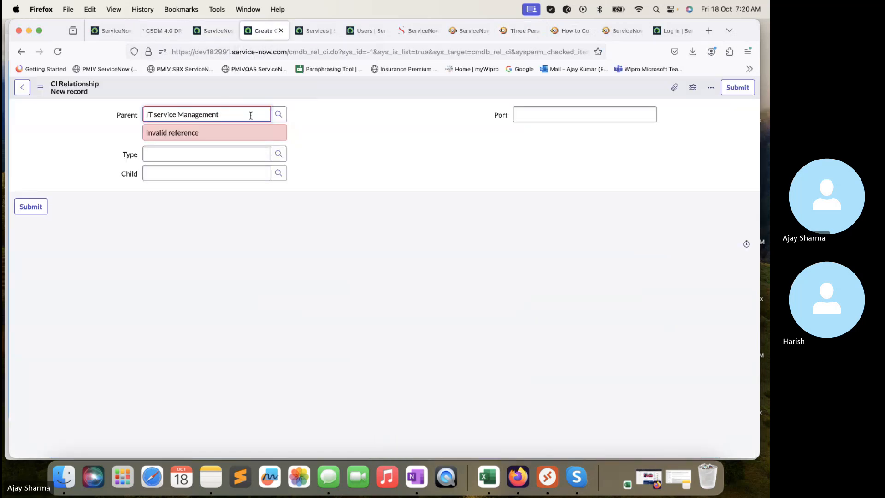
Step: Reopen the parent configuration item lookup, clear its name filter and filter the names by IT Service
click(279, 114)
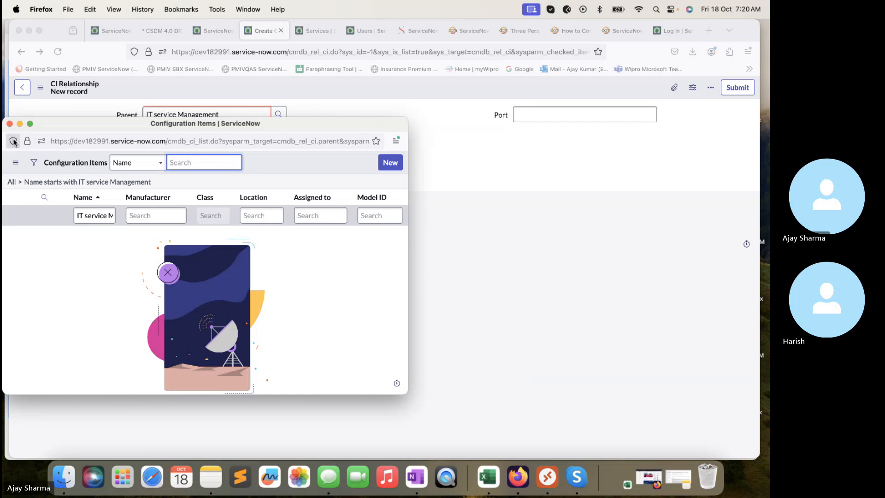
click(18, 182)
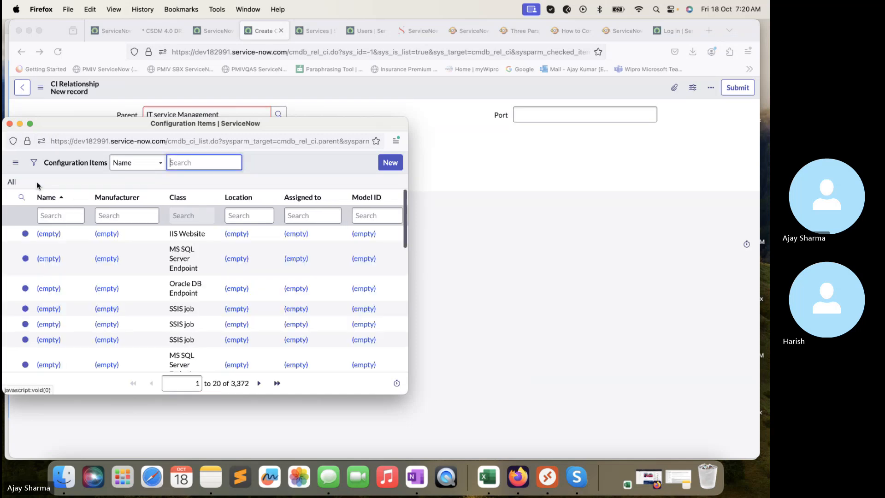
click(52, 213)
text(IT Service)
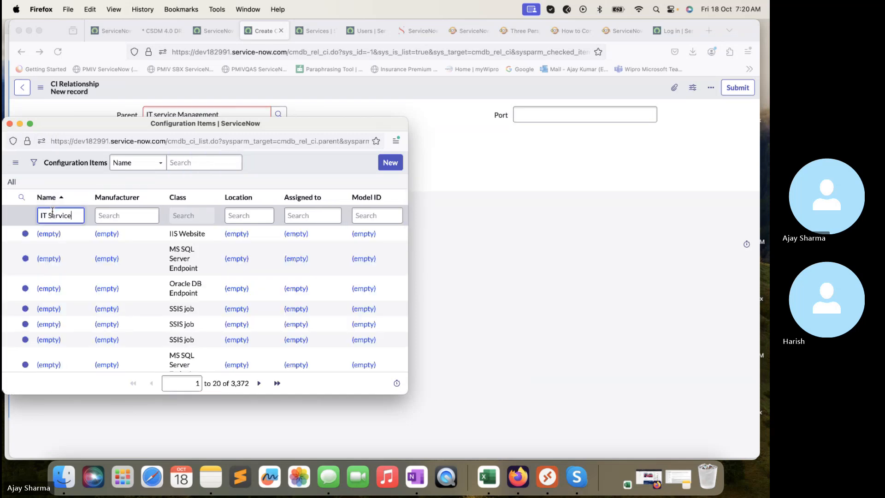
key(Return)
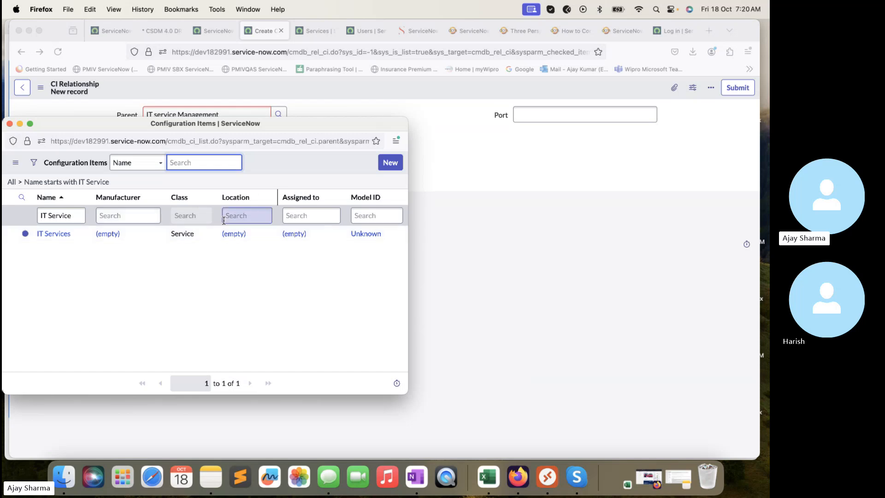
click(518, 31)
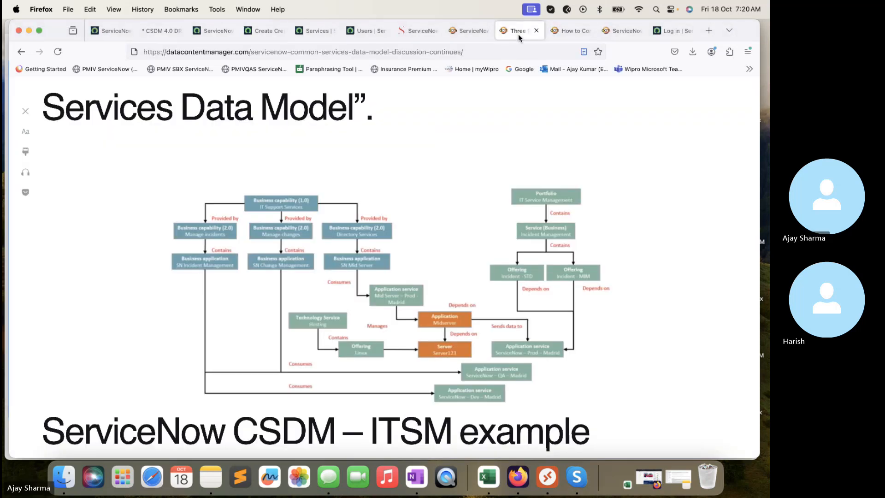
click(263, 31)
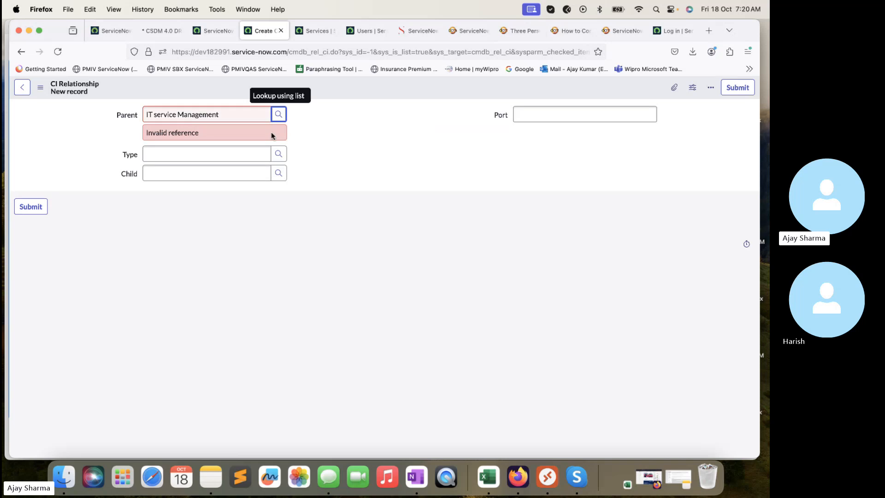
click(278, 173)
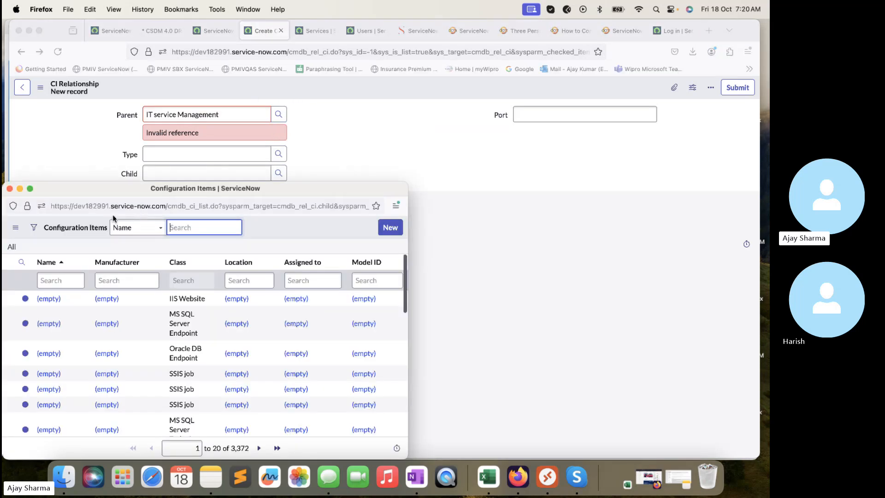
click(79, 278)
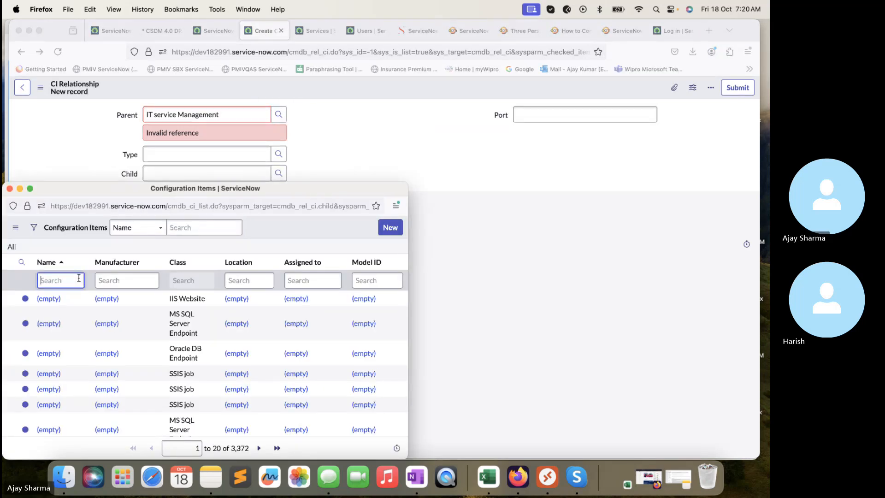
text(Ser)
Step: Check the child service in the ITSM example diagram and set the CI relationship's child to Incident Management
click(571, 30)
click(522, 31)
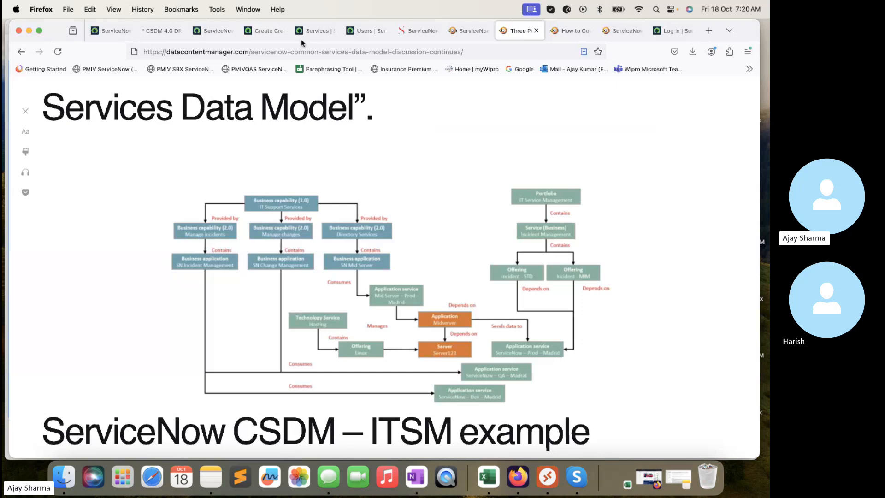
click(261, 31)
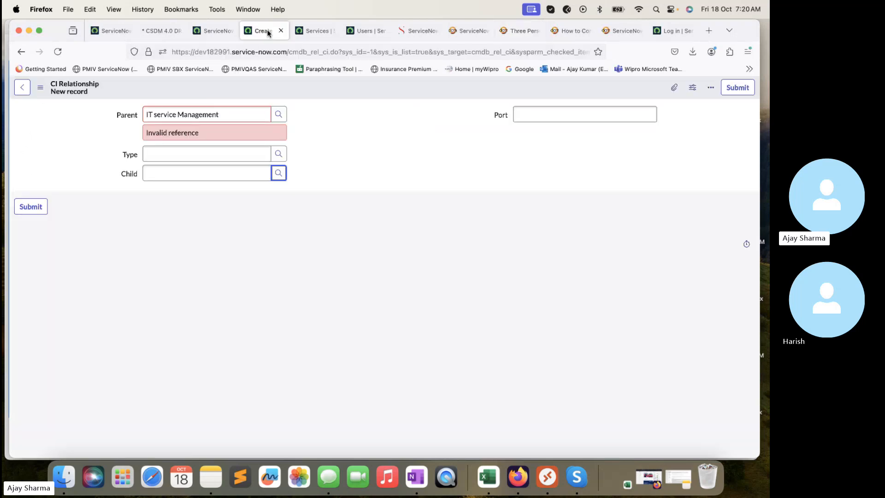
click(215, 169)
text(Incid)
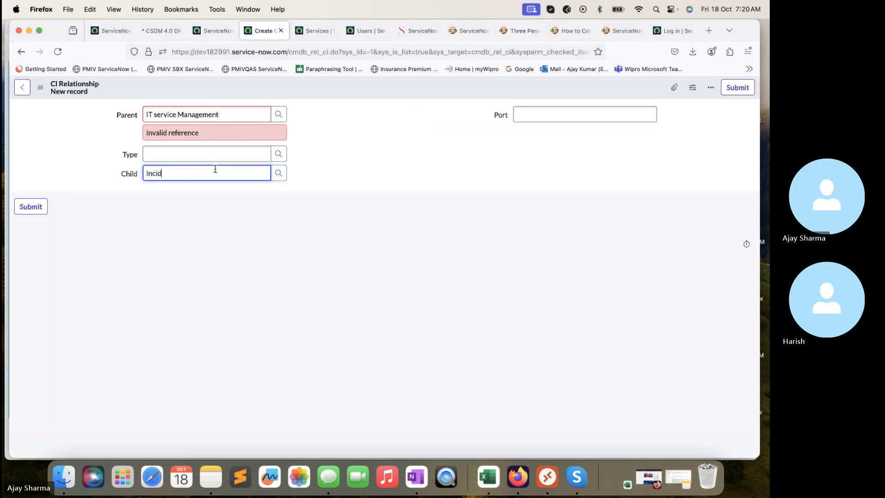
text(ent)
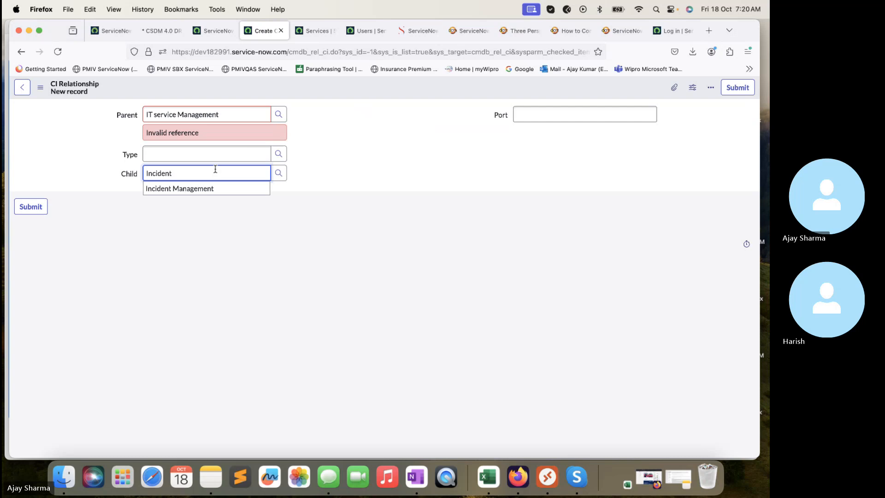
click(202, 192)
Step: Replace the CI relationship's parent with IT Services
click(239, 114)
double_click(239, 113)
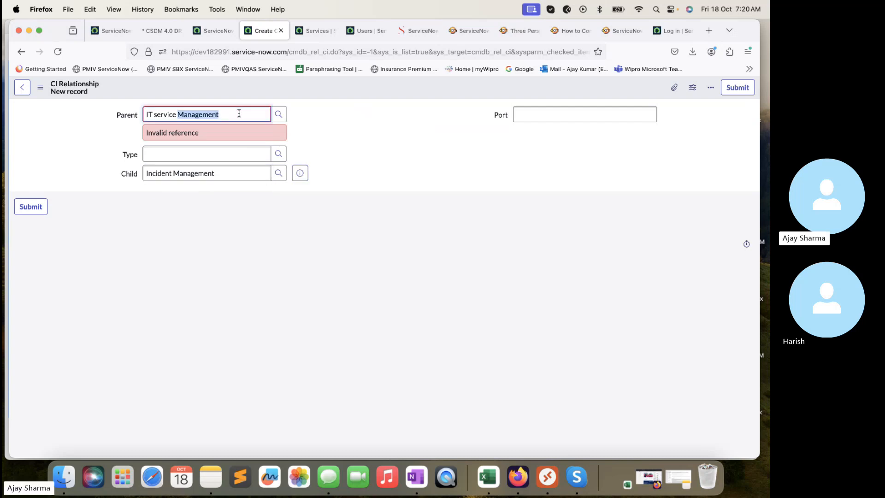
key(BackSpace)
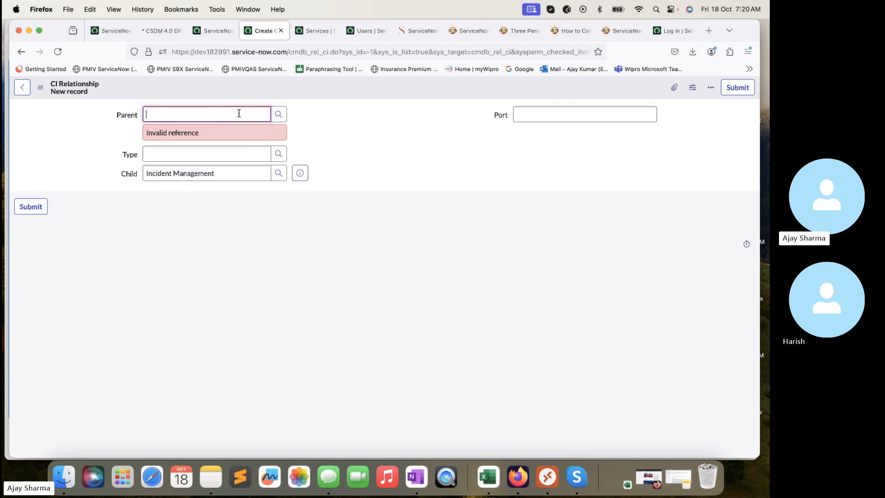
text(Serv)
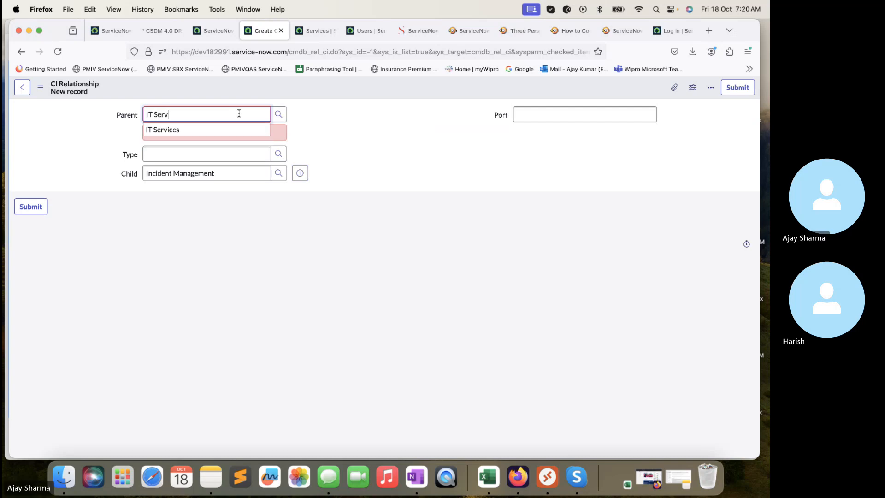
click(378, 117)
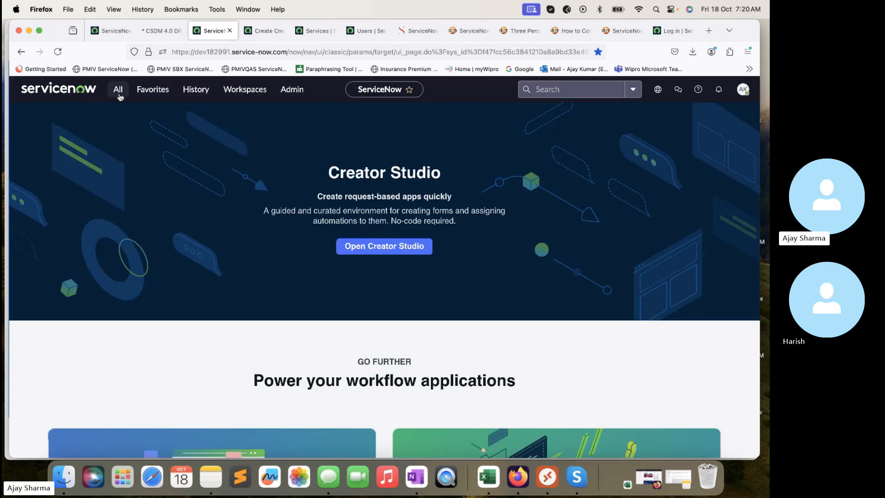
Step: Filter the ServiceNow application navigator by Portfolio and open the CSDM Business Service Portfolio list
click(118, 89)
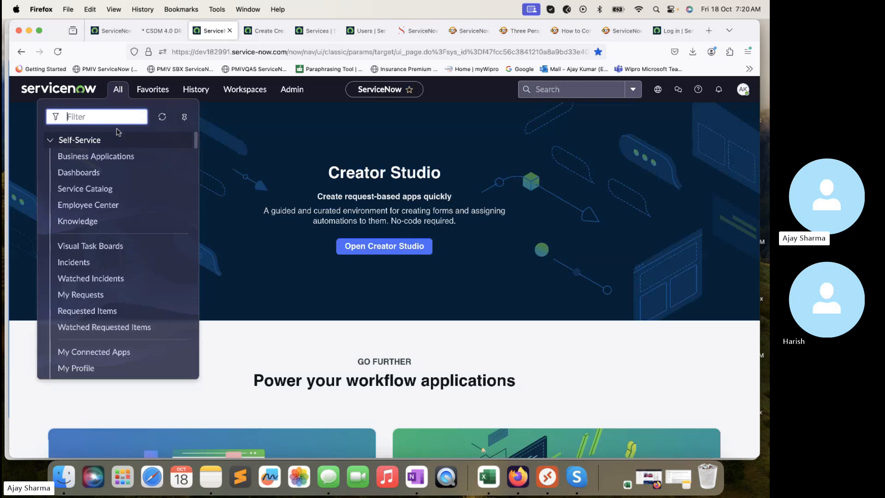
text(Portfolio)
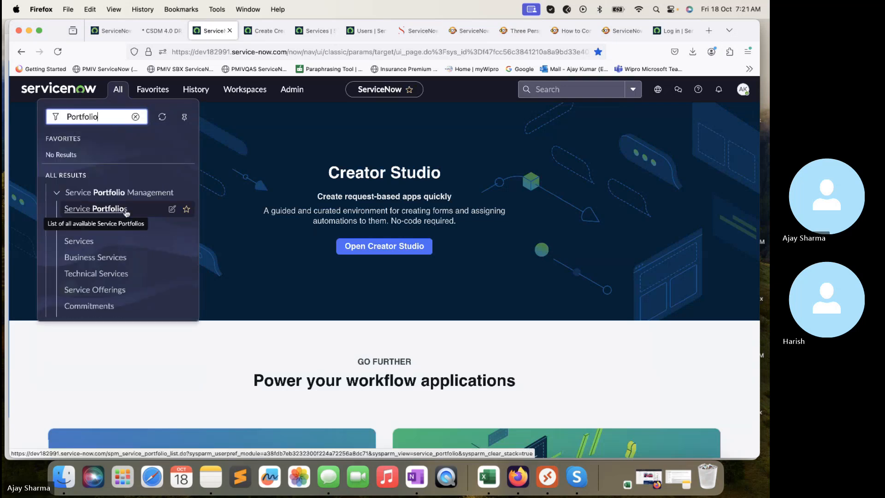
scroll(126, 212, down, 3)
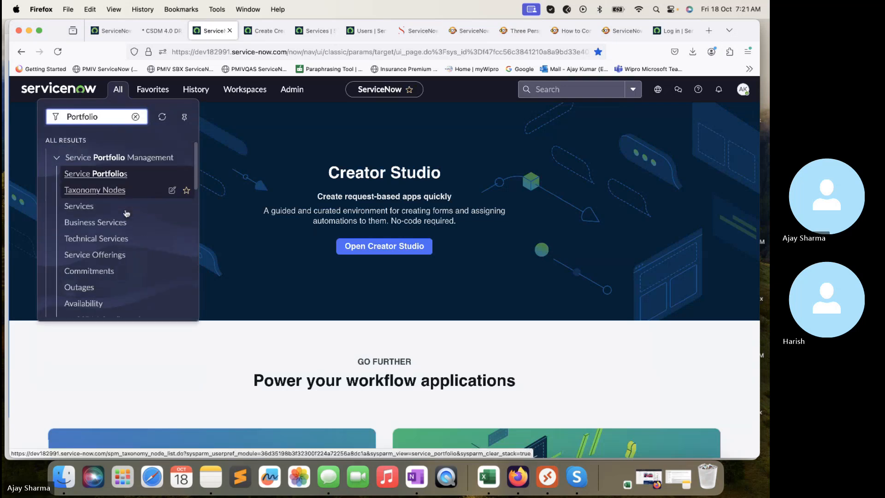
scroll(124, 210, up, 3)
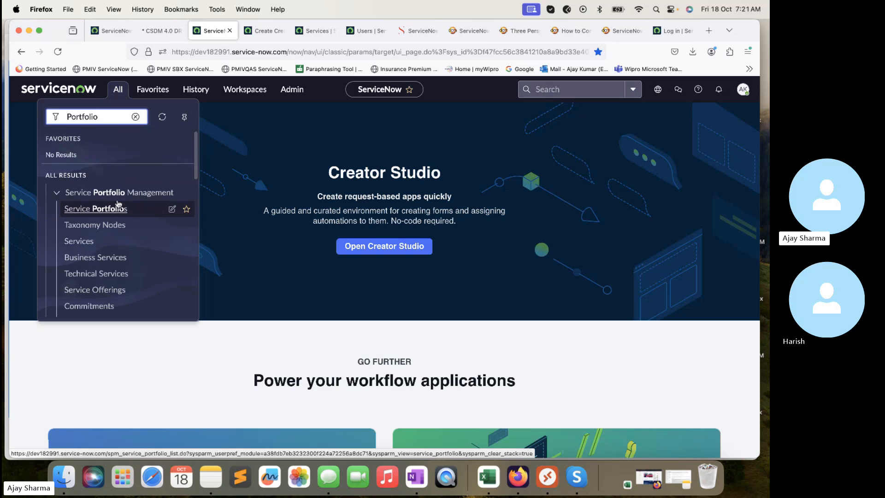
scroll(111, 212, down, 3)
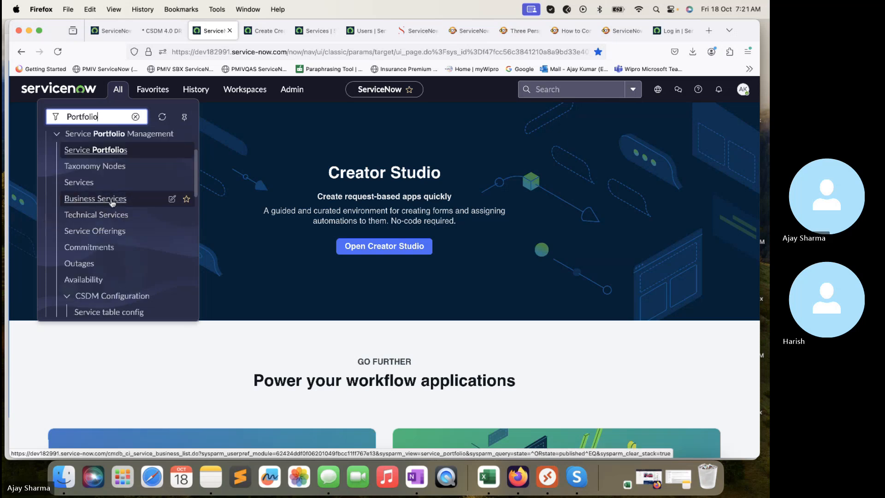
scroll(110, 217, down, 6)
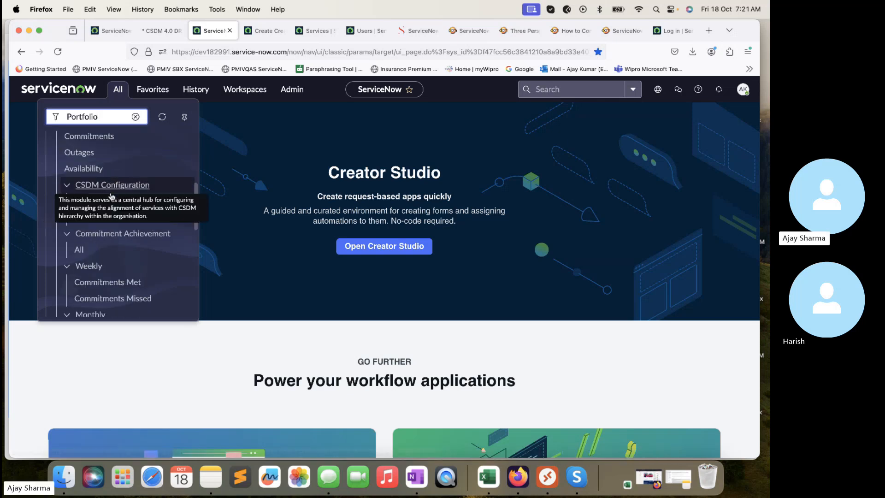
scroll(112, 251, down, 9)
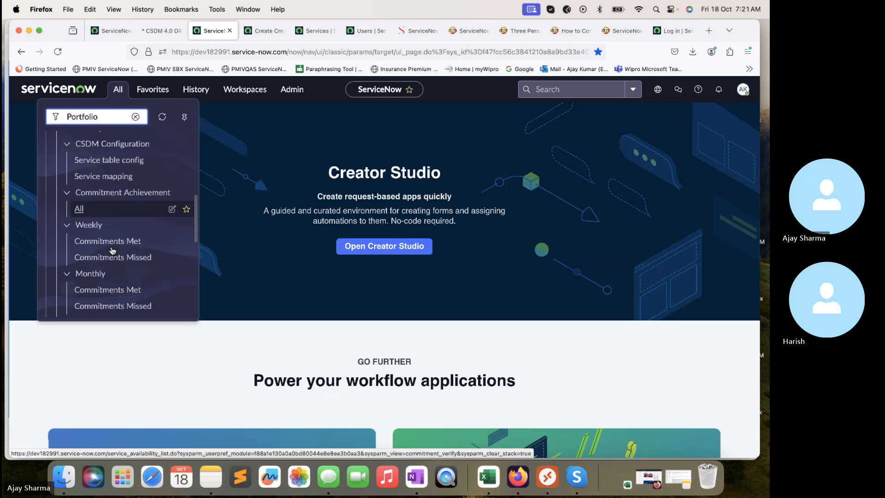
scroll(116, 266, down, 4)
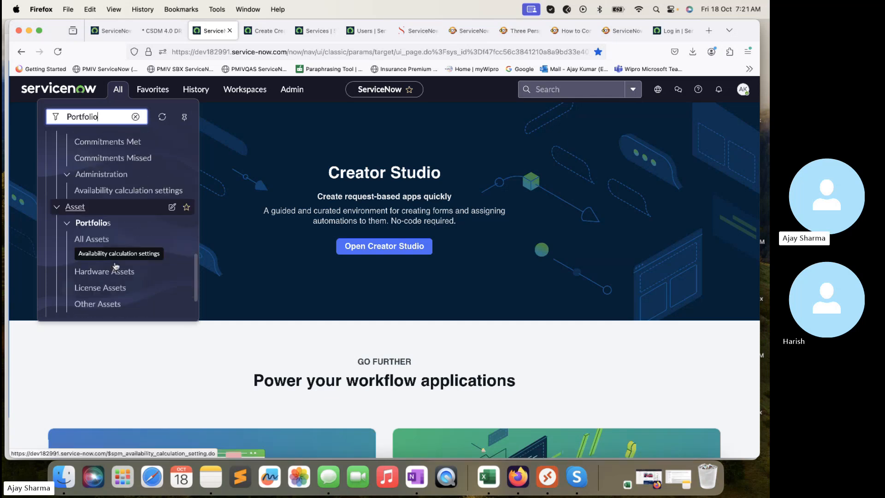
scroll(119, 259, down, 3)
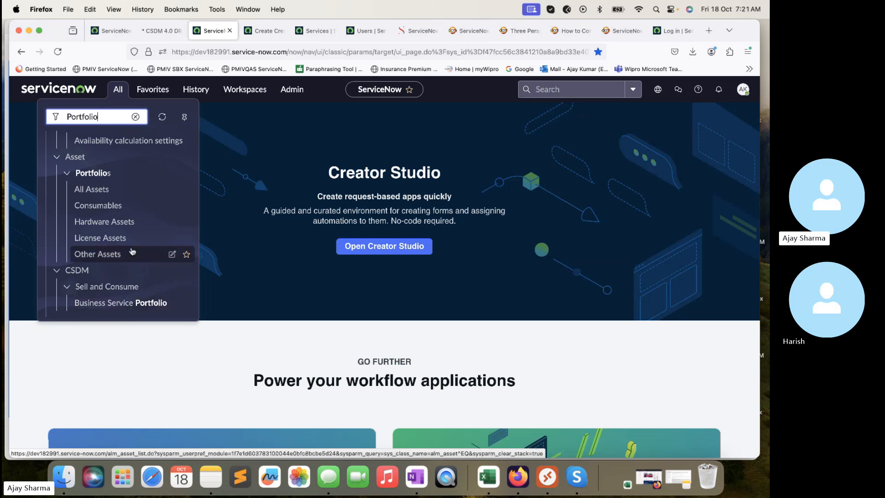
click(131, 303)
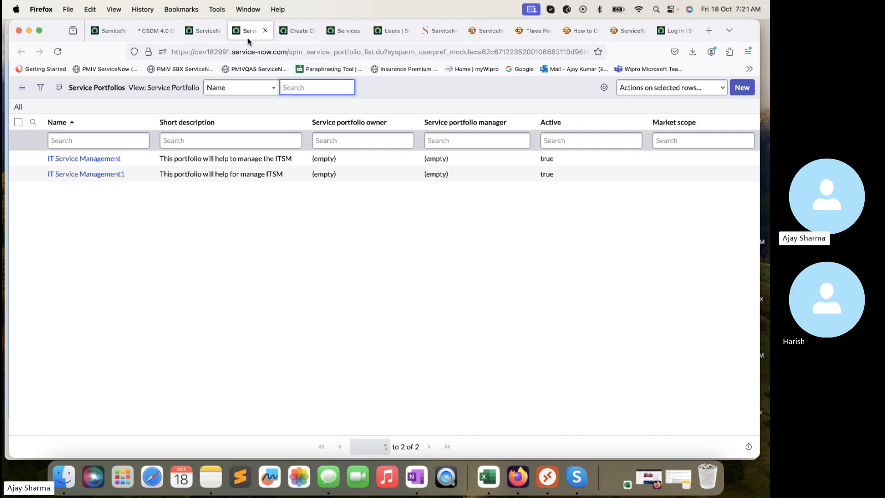
Step: Return to the new CI relationship and preview the details of its parent service record
click(203, 31)
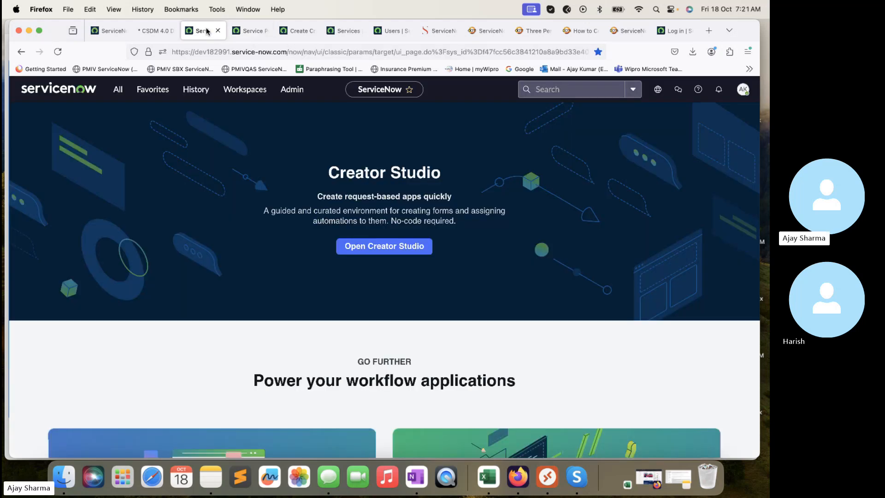
click(295, 32)
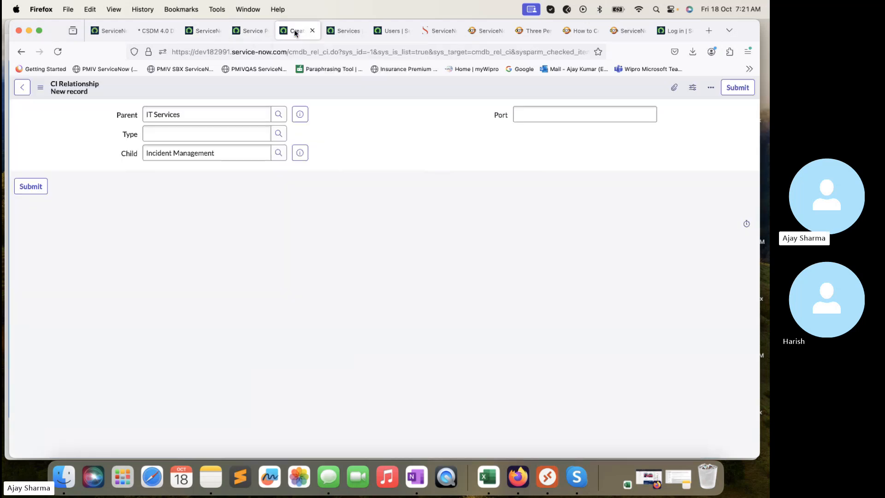
click(299, 115)
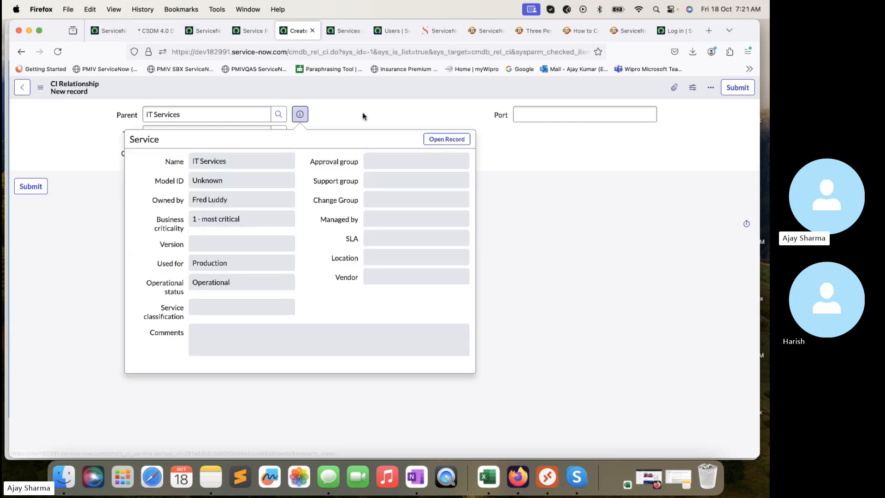
Step: Enter IT Service Management1 as the CI relationship's parent and look it up among the configuration items
double_click(209, 118)
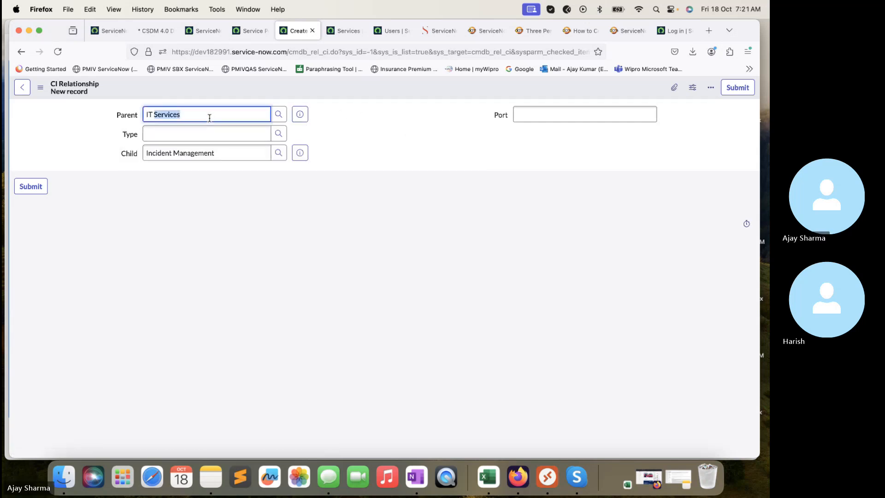
text(IT Serv)
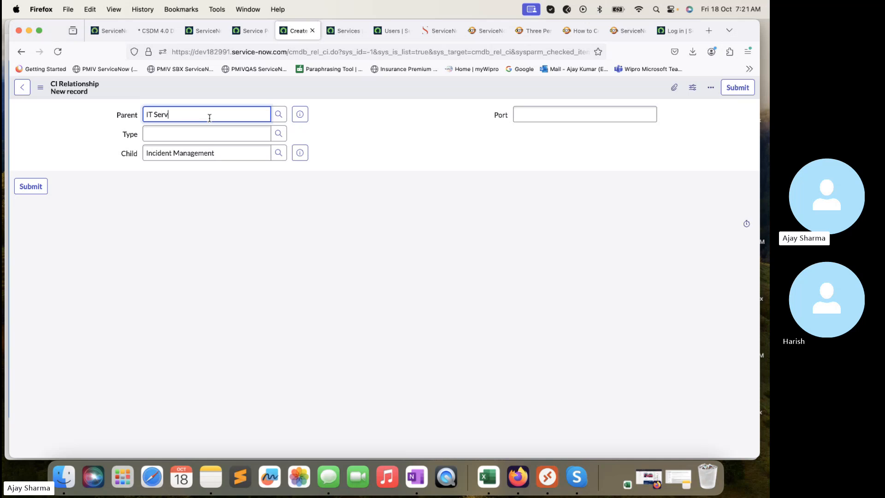
text(ice Management1)
click(278, 114)
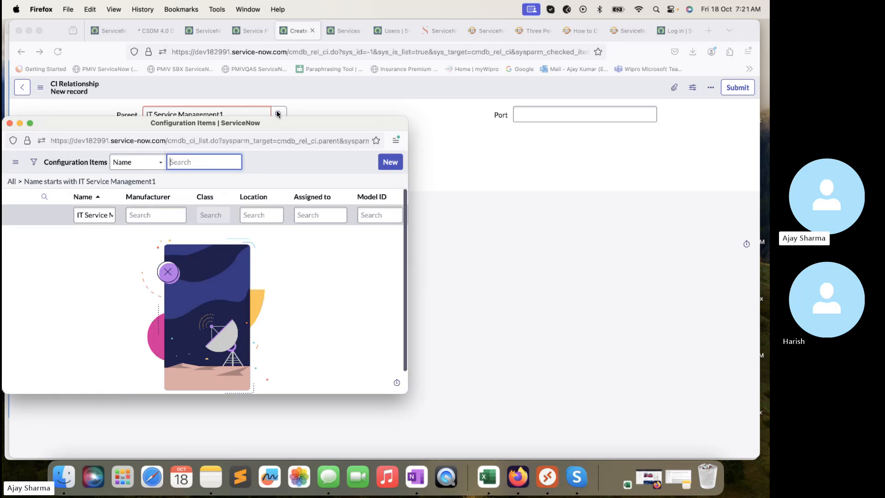
Step: Clear the name filter in the parent lookup, browse all configuration items, and close the lookup window
click(20, 182)
scroll(129, 263, down, 5)
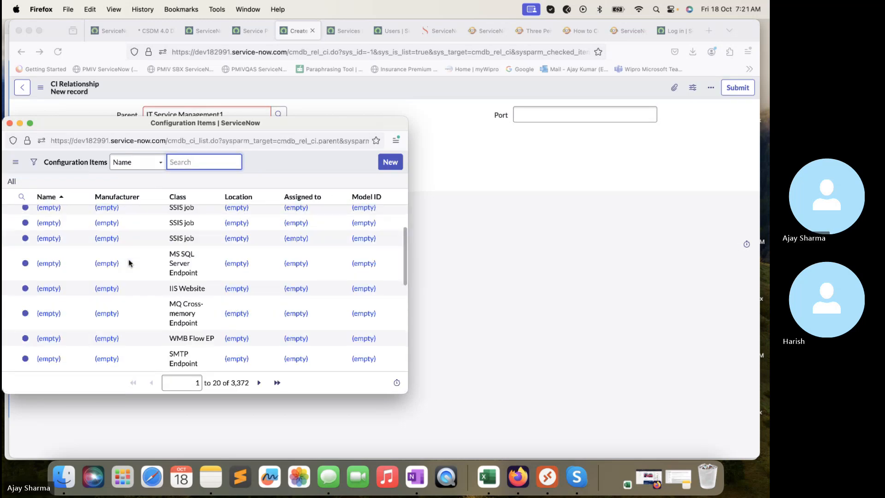
scroll(129, 264, down, 2)
scroll(130, 263, up, 7)
click(10, 124)
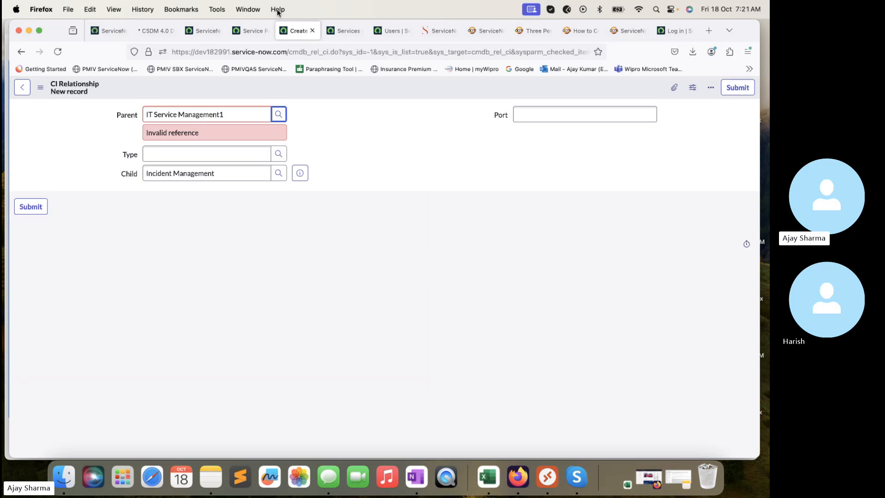
Step: Review the CSDM 4.0 Draft white paper through its Run stage, examining the business service portfolio, service and offering definitions and diagram
click(253, 31)
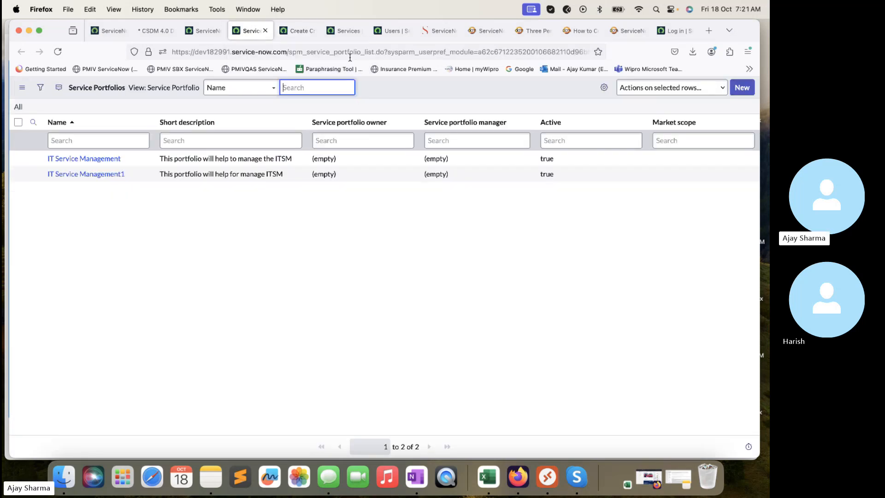
click(202, 30)
click(161, 31)
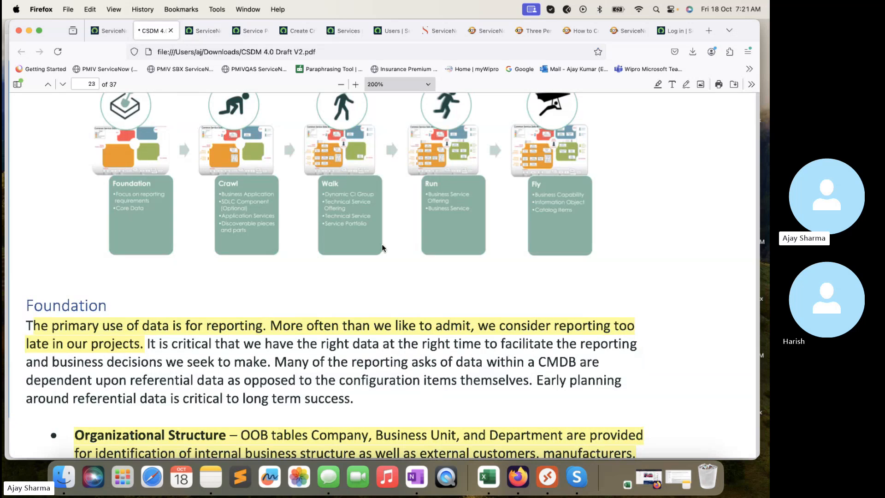
scroll(382, 247, up, 7)
scroll(382, 247, down, 10)
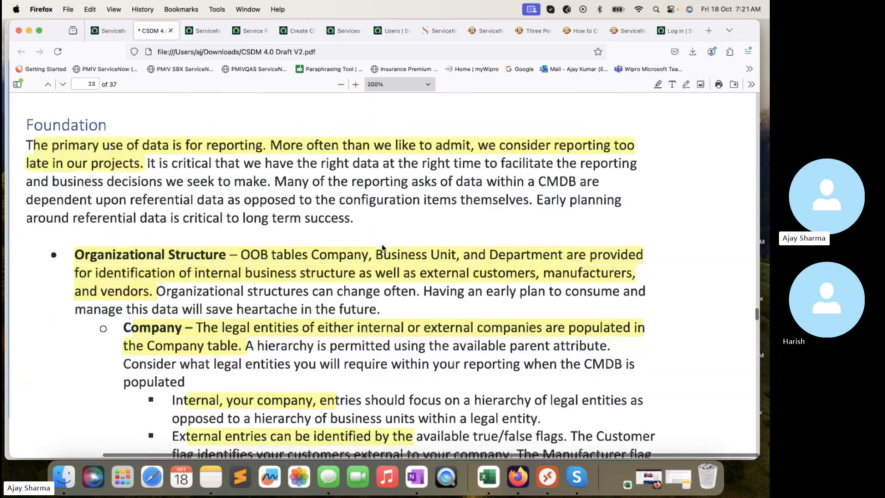
scroll(382, 248, down, 15)
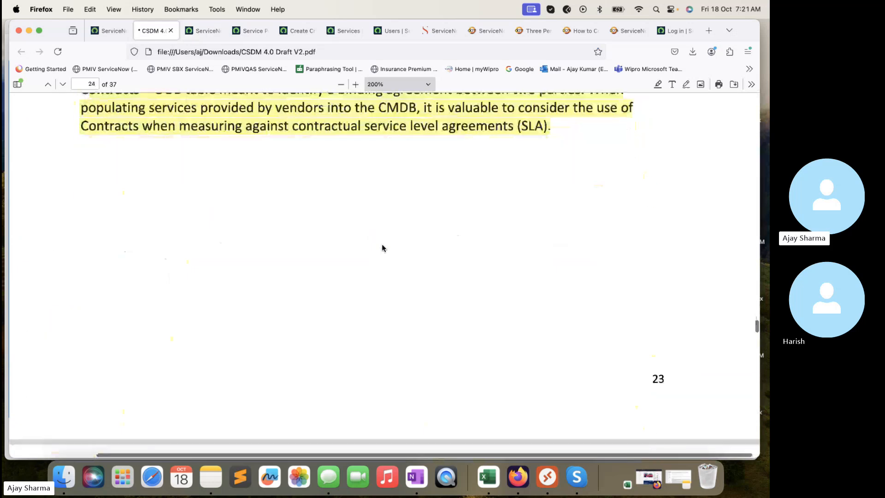
scroll(382, 248, down, 15)
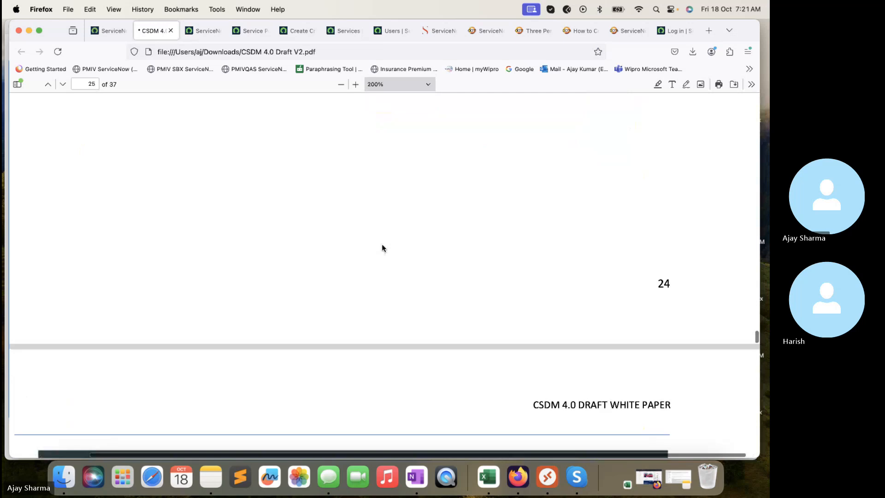
scroll(381, 248, down, 12)
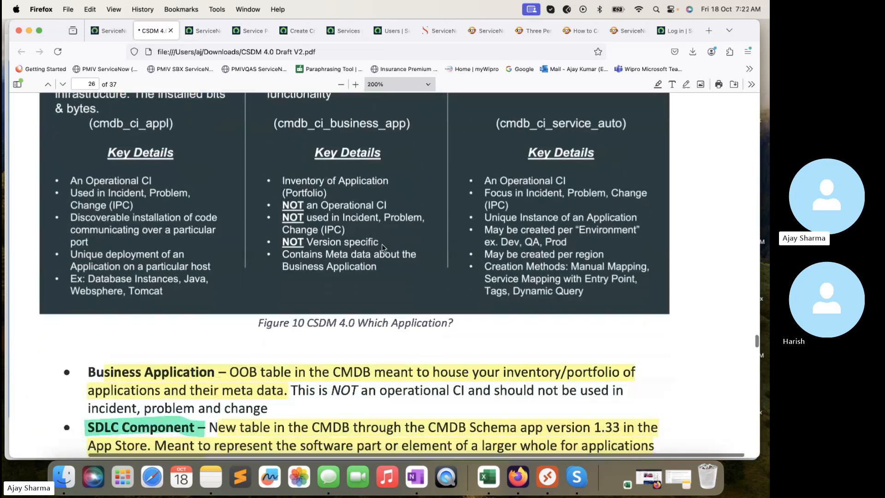
scroll(382, 247, down, 12)
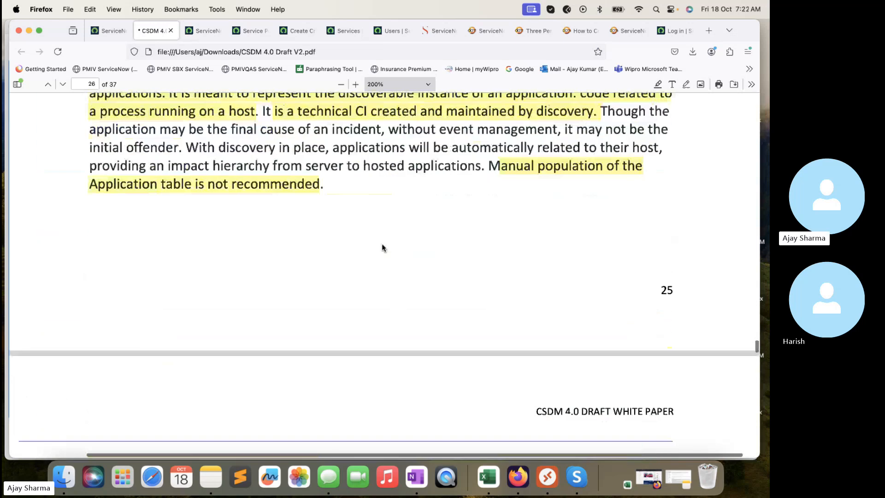
scroll(382, 248, down, 12)
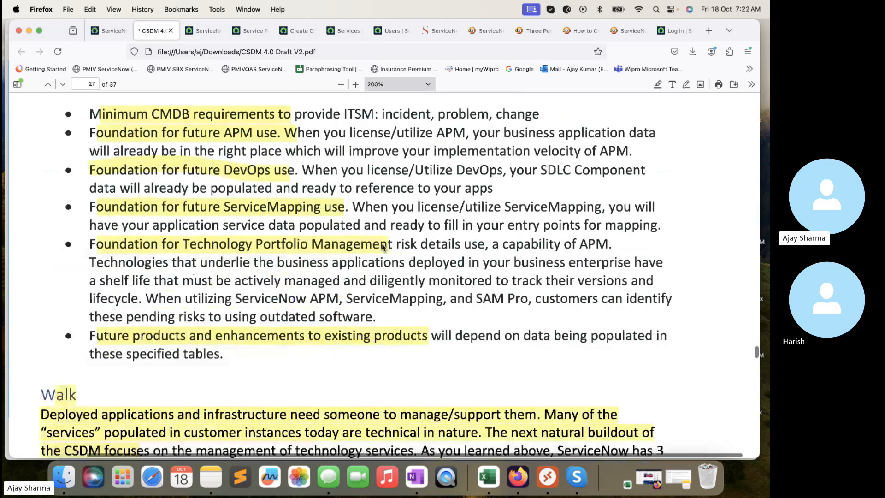
scroll(382, 247, down, 1)
scroll(382, 247, down, 12)
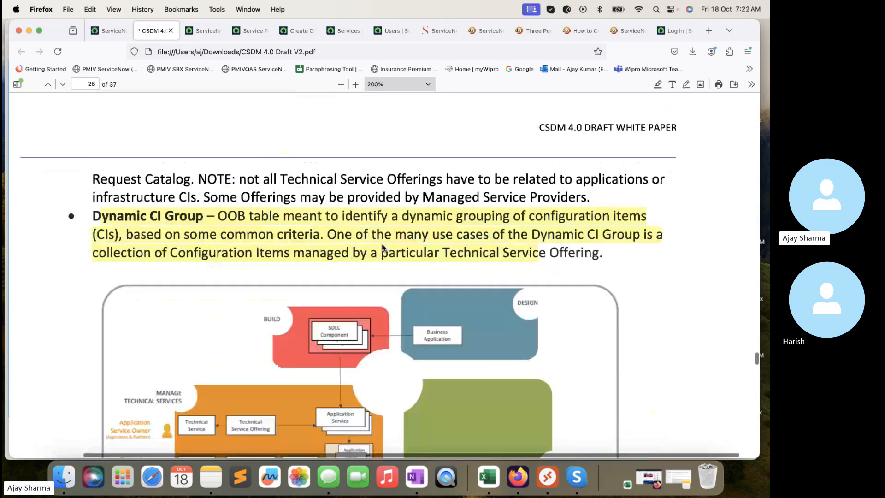
scroll(382, 248, down, 15)
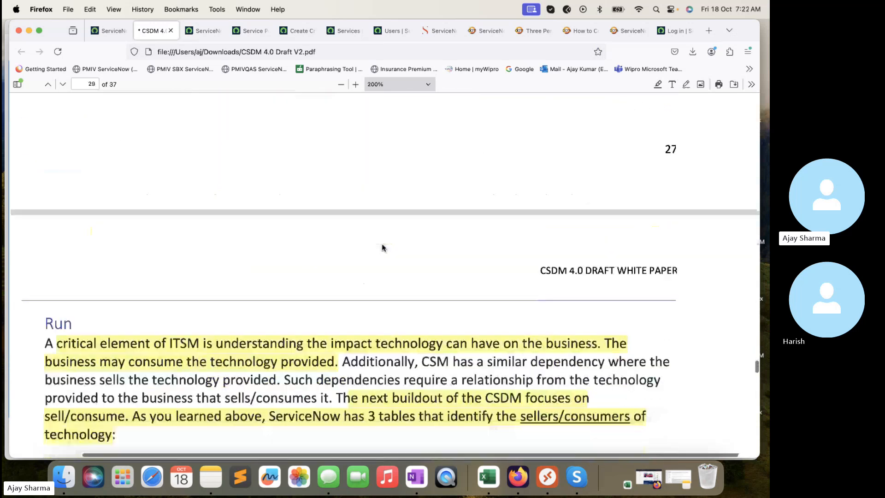
scroll(382, 242, down, 3)
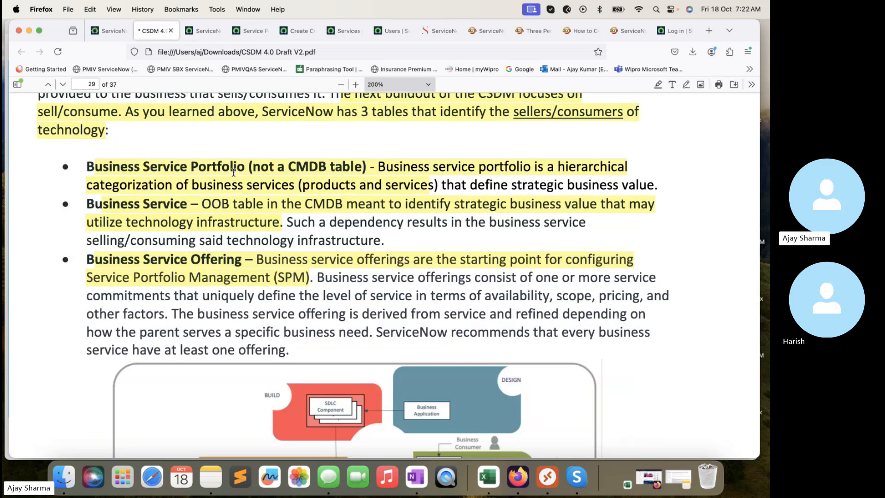
scroll(234, 172, down, 3)
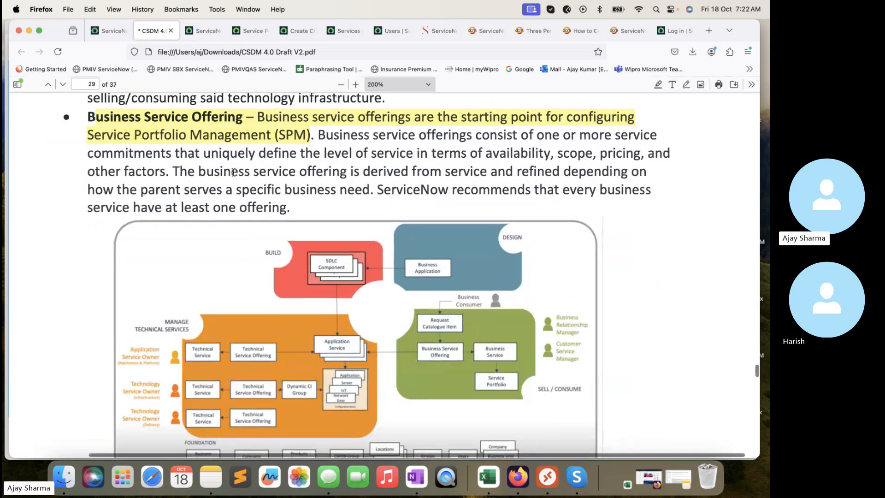
scroll(234, 175, up, 10)
scroll(233, 176, up, 5)
Step: Close the Service Portfolios list and the new CI relationship form, discarding the unsaved relationship
click(249, 31)
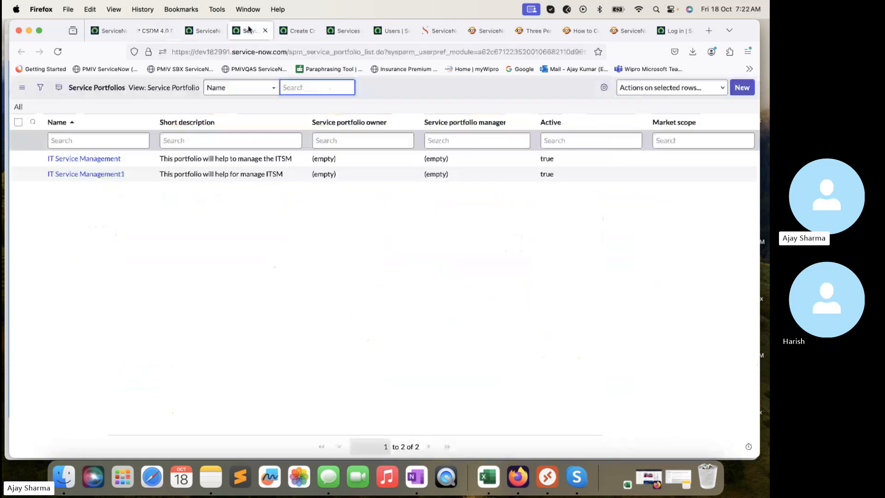
click(264, 31)
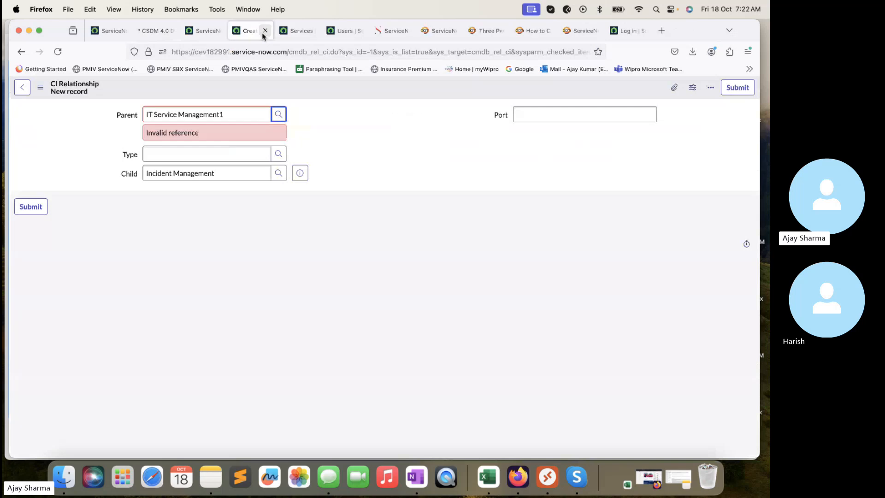
click(265, 30)
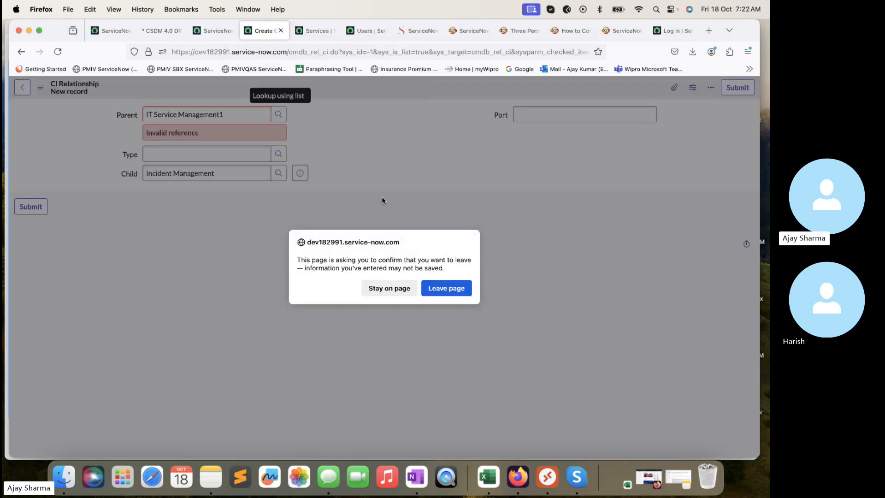
click(454, 289)
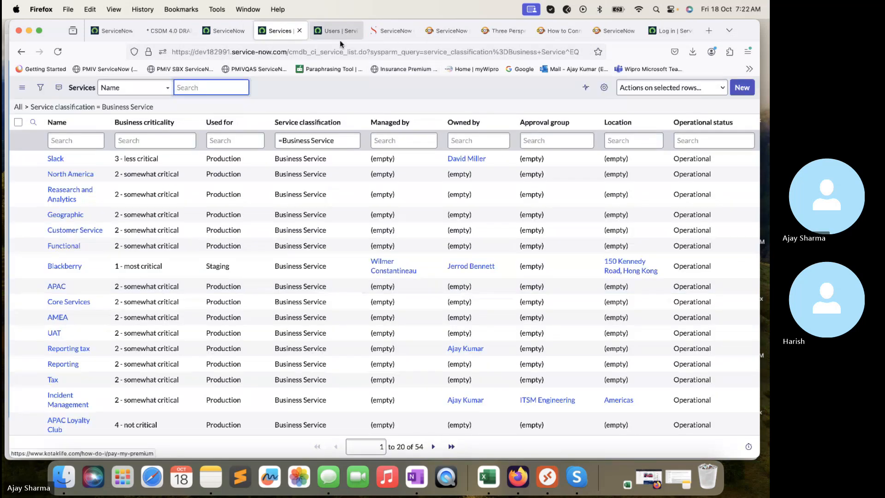
Step: Check the CSDM ITSM example diagram and open the CSDM Business Service Offering list in a separate tab of the ServiceNow instance
click(557, 31)
click(503, 30)
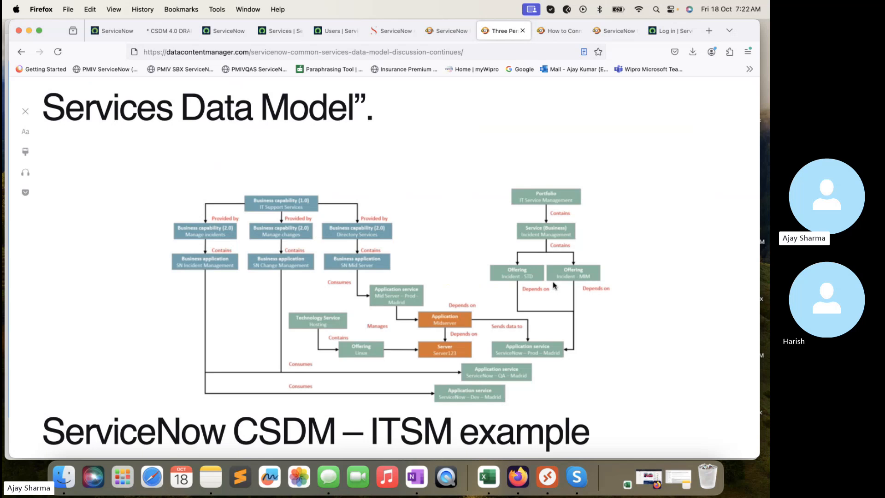
click(225, 30)
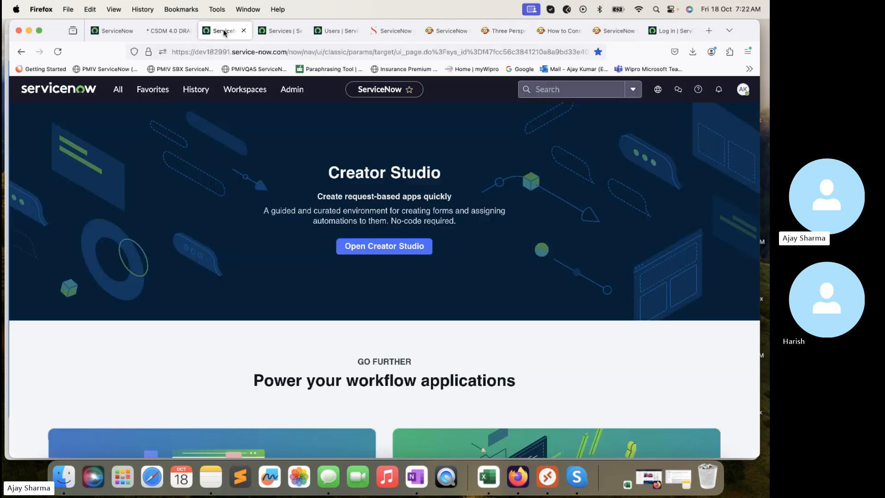
click(118, 89)
text(B)
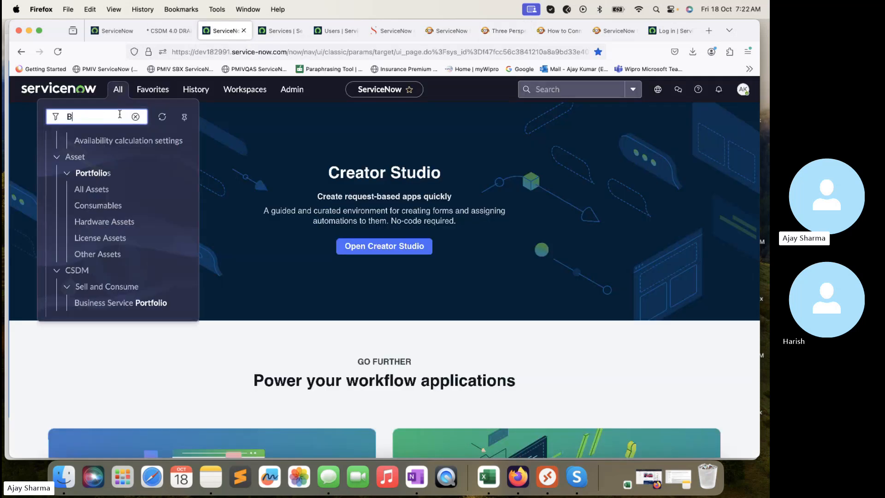
text(usiness Serv)
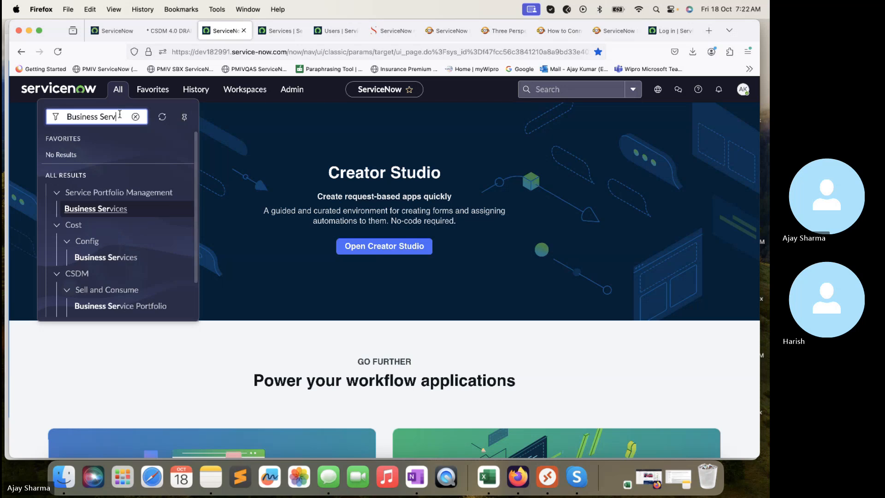
text(ice O)
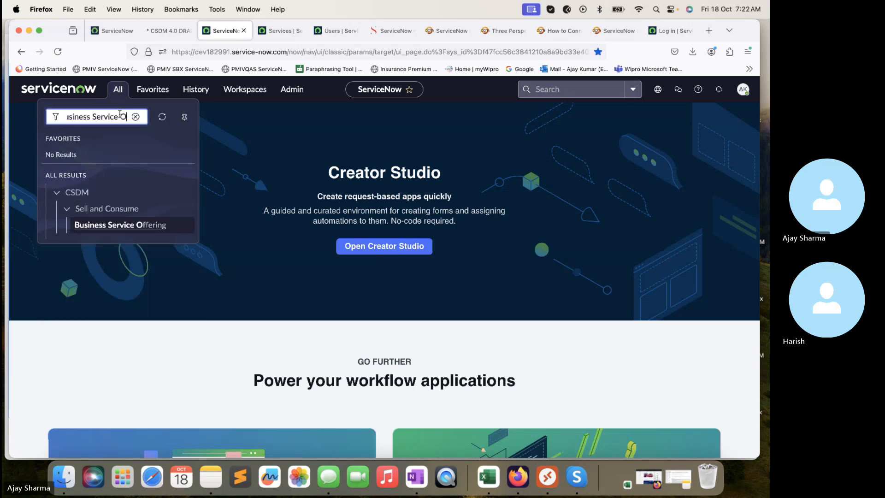
super+click(117, 225)
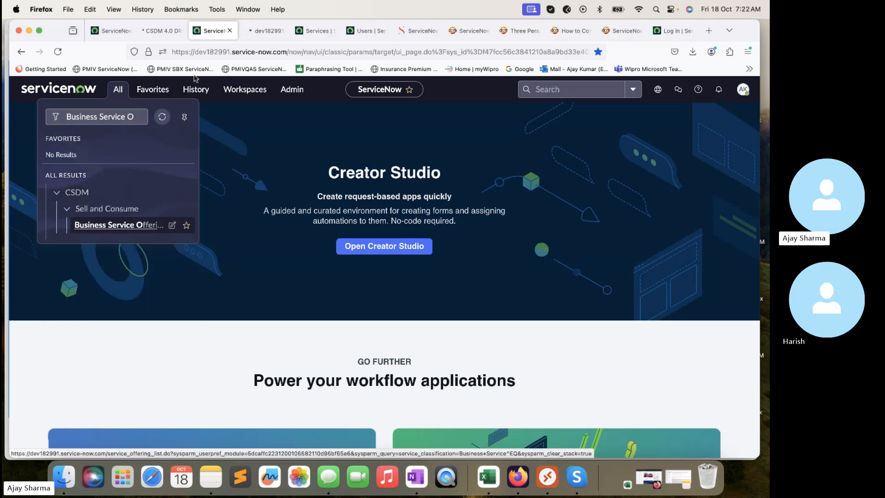
click(252, 32)
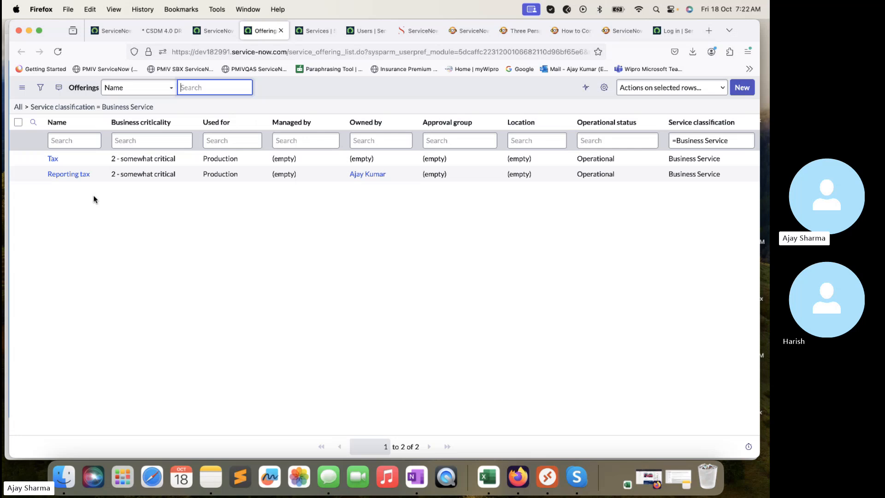
Step: Create a new business service offering and name it Incident -STD, following the ITSM example diagram
click(747, 88)
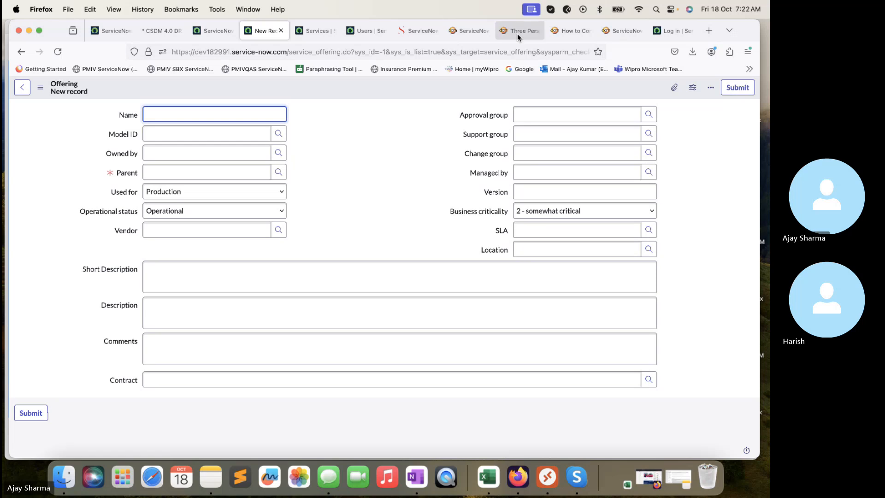
click(555, 32)
click(513, 35)
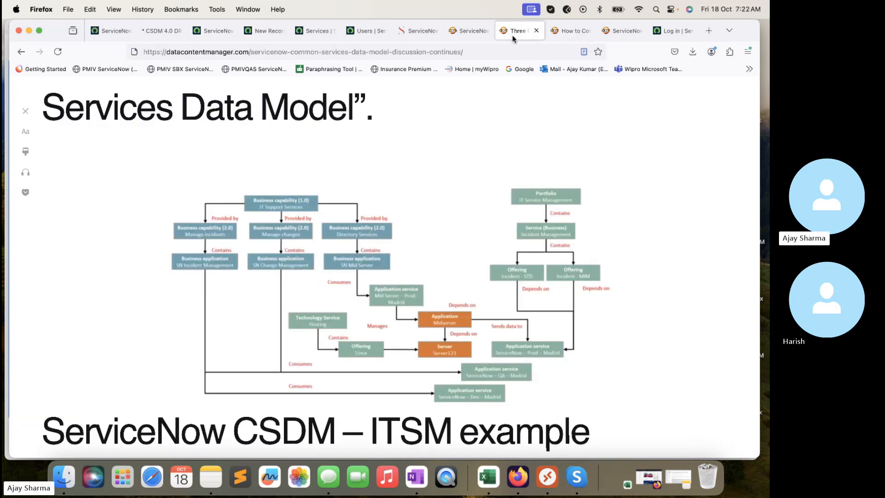
click(256, 31)
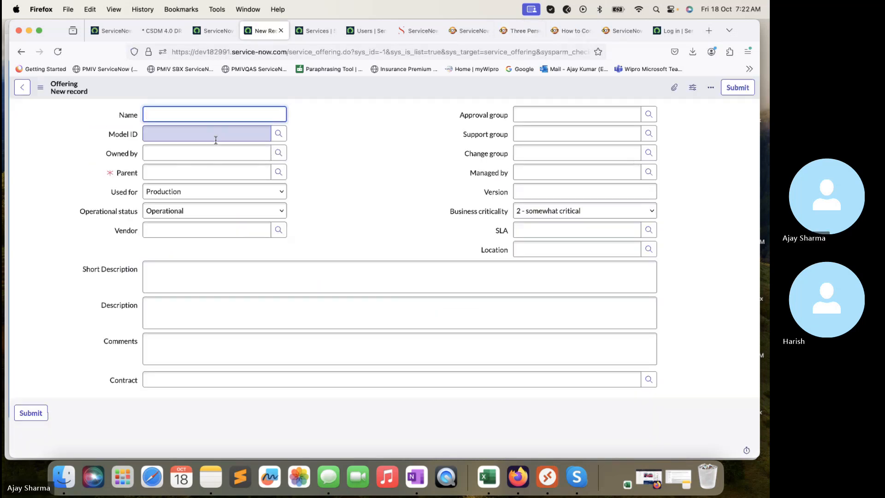
text(Incident -STD)
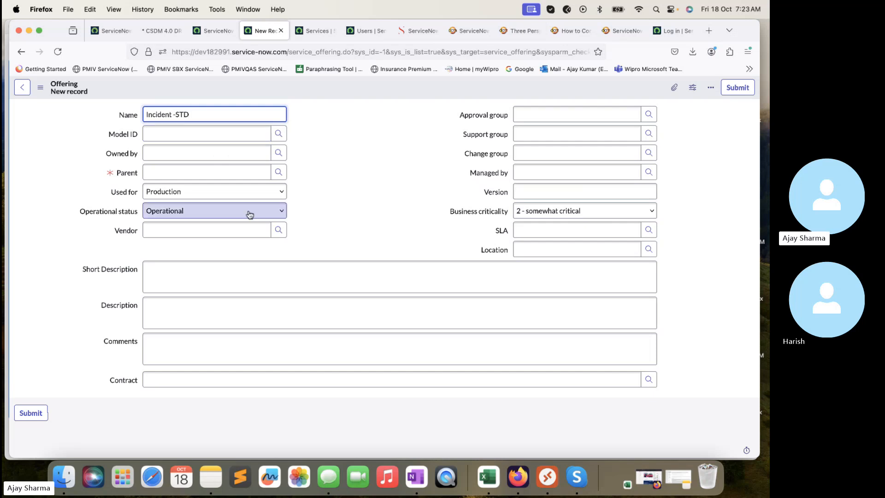
Step: Look up services whose name contains Incident and set Incident Management as the offering's parent
click(279, 172)
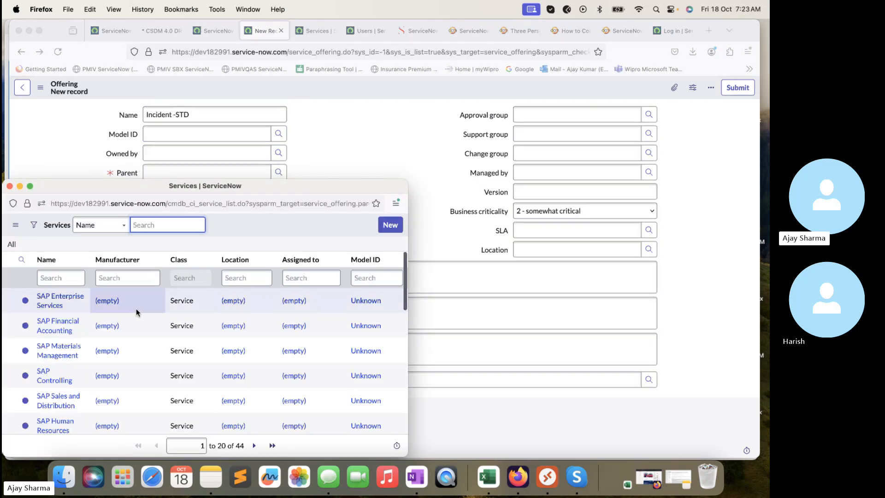
click(68, 277)
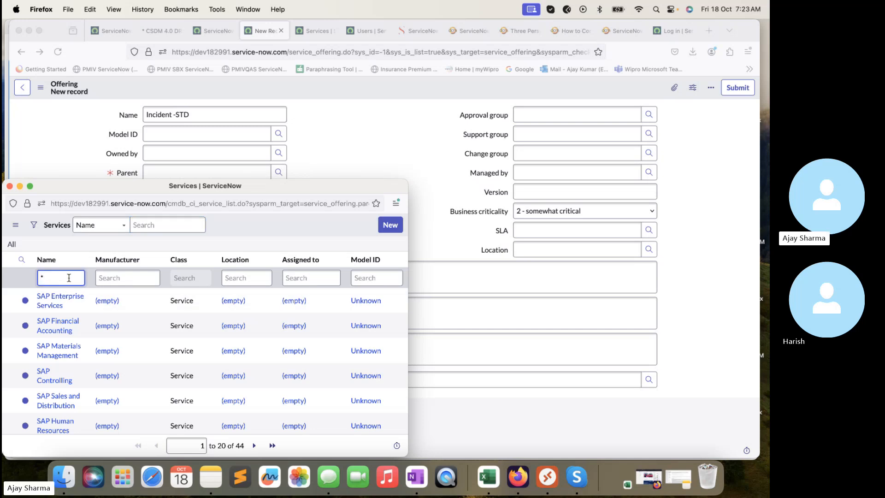
text(*Incident)
key(Return)
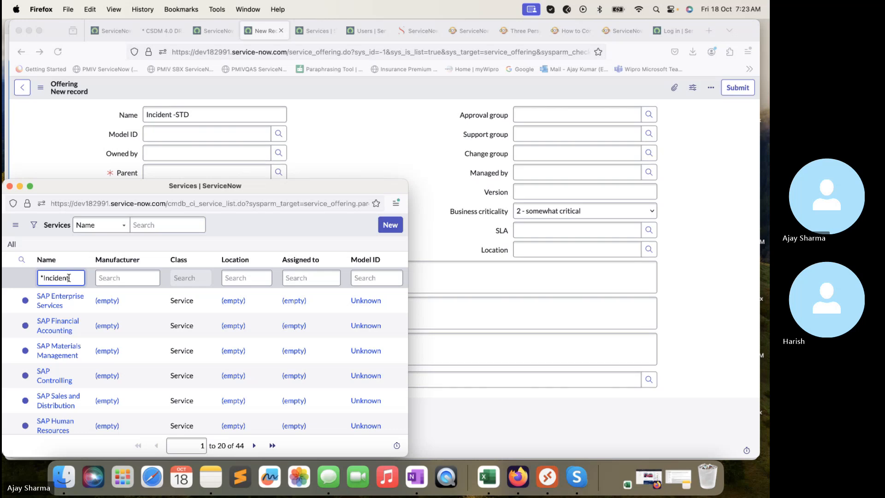
click(52, 296)
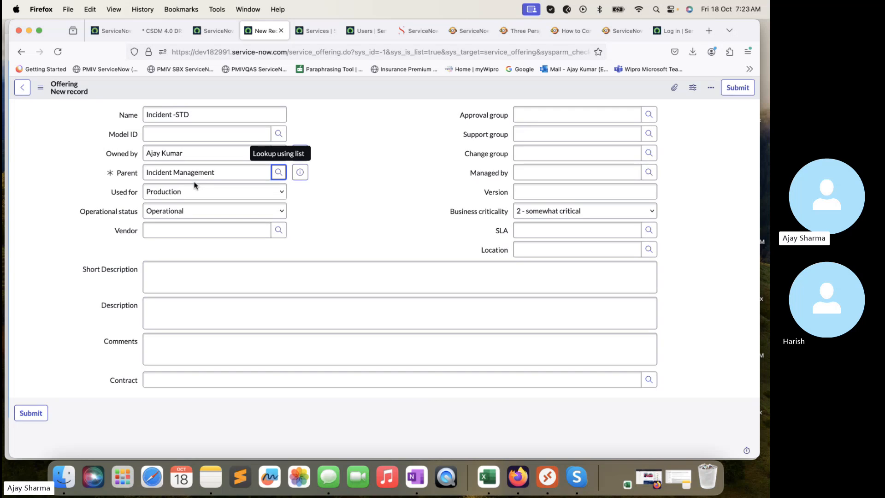
Step: Submit the Incident -STD offering, leaving its short description and approval group empty
click(194, 277)
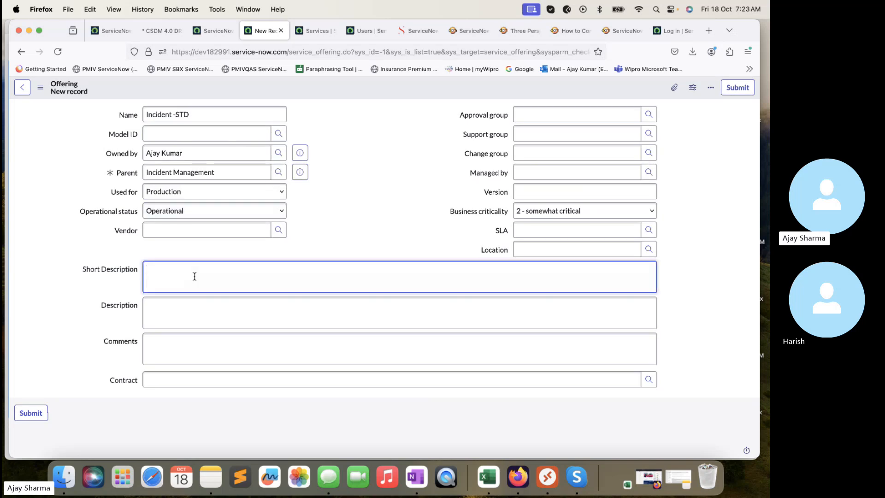
click(546, 116)
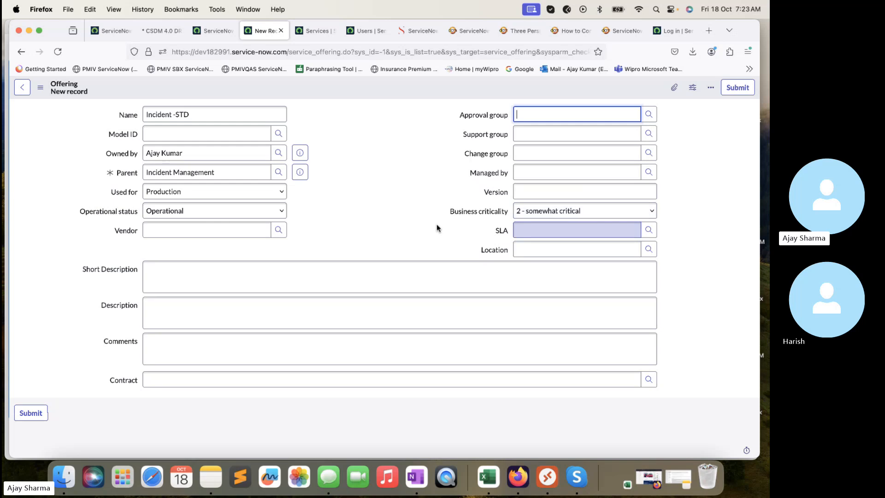
click(731, 90)
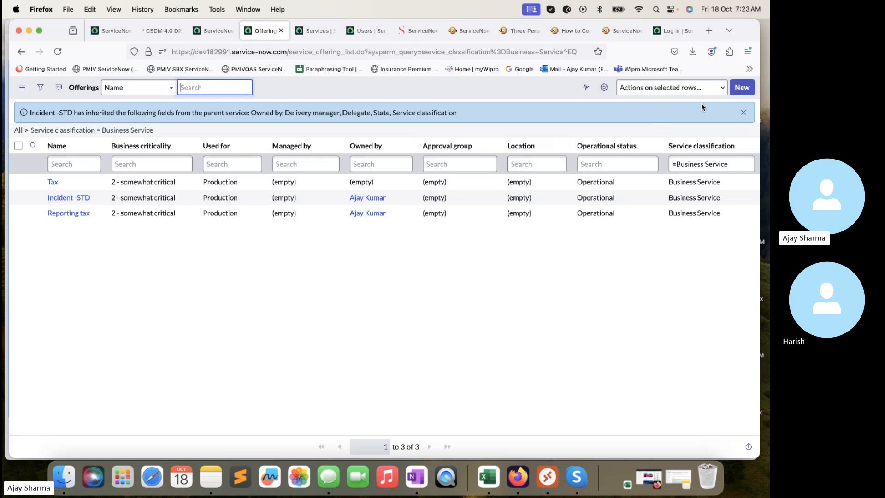
Step: Create another business service offering named Incident - MIM with Incident Management as its parent, and submit it
click(741, 87)
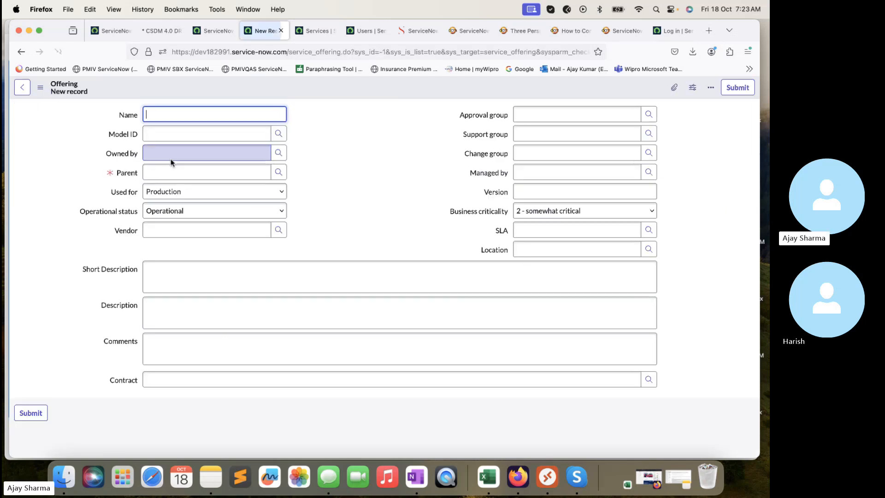
text(Inciden)
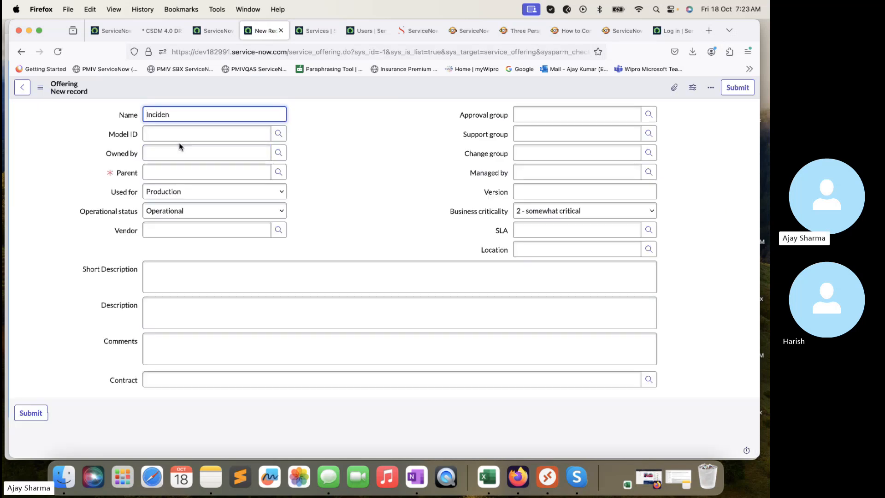
text(t - MIM)
click(184, 173)
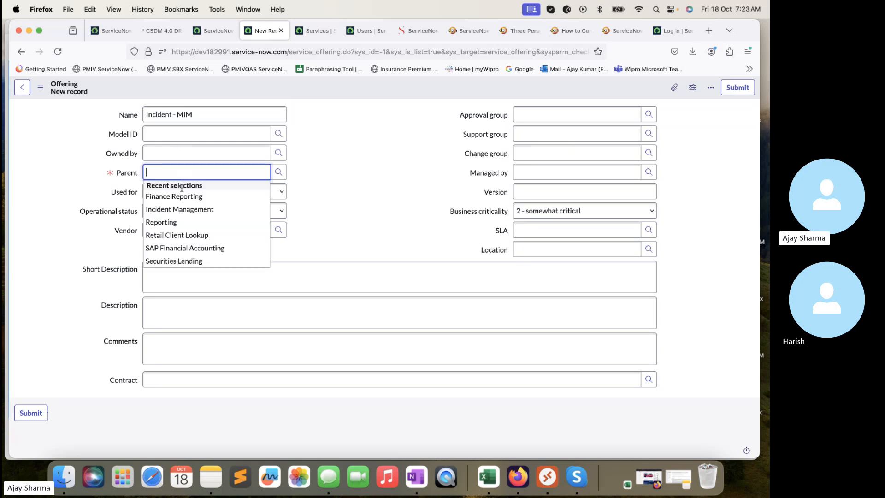
click(180, 209)
click(737, 88)
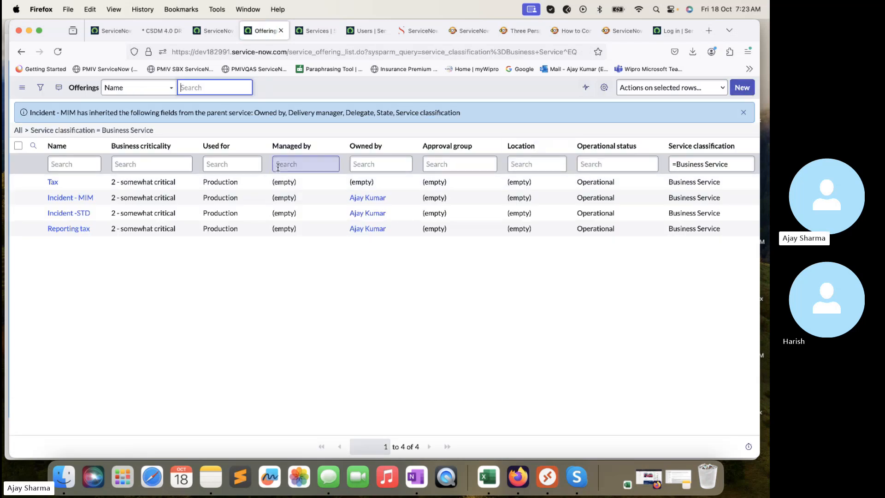
Step: Open the Incident - MIM offering in a separate tab and review its related items and subscriber lists without adding subscribers
super+click(83, 200)
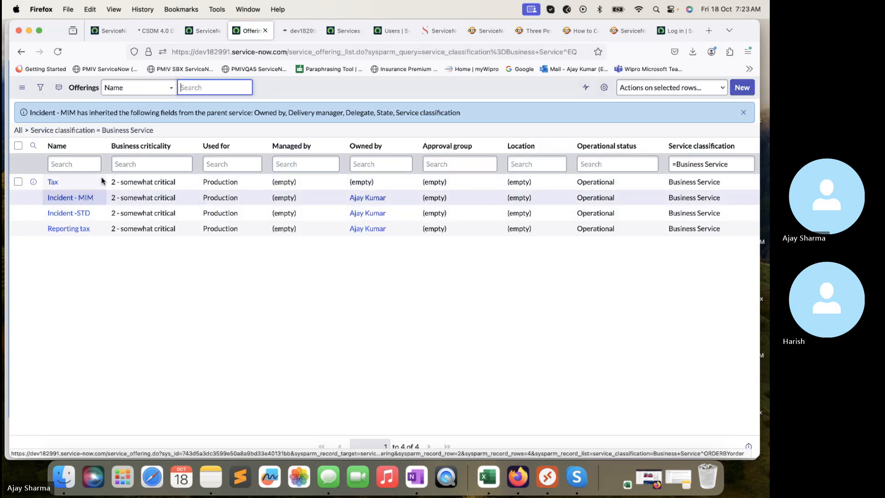
click(300, 31)
scroll(379, 162, down, 10)
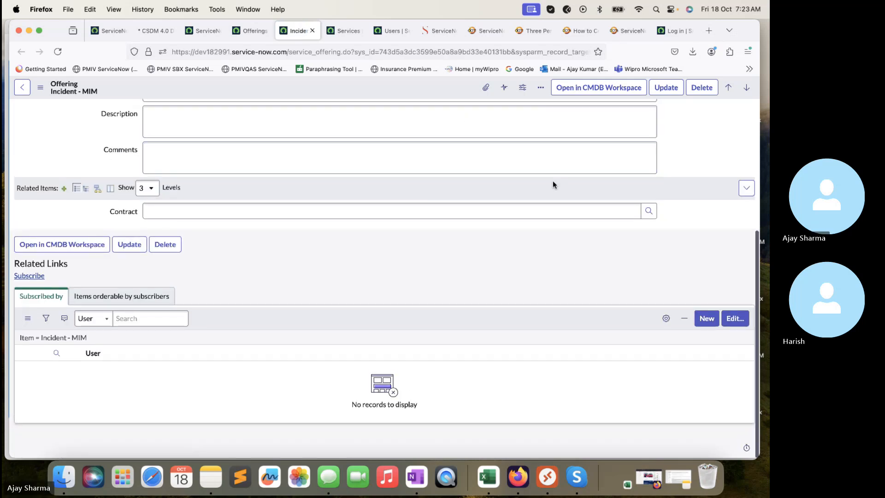
click(96, 189)
scroll(95, 190, down, 5)
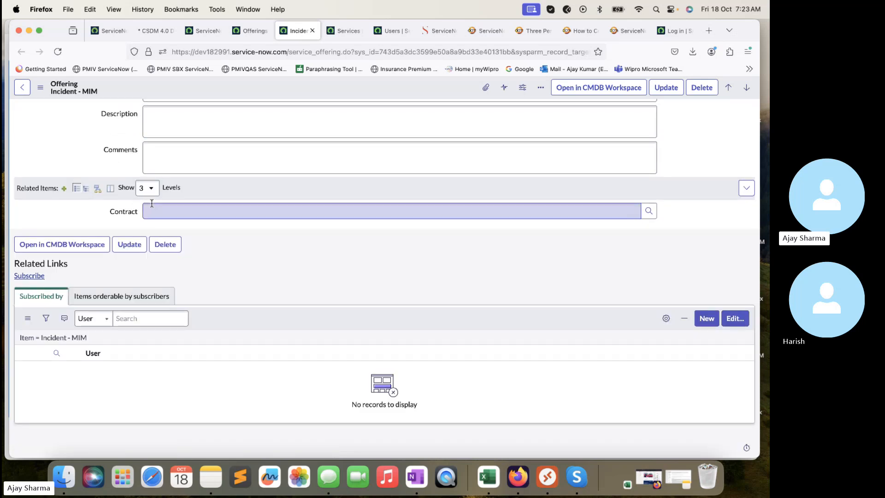
click(122, 297)
click(42, 297)
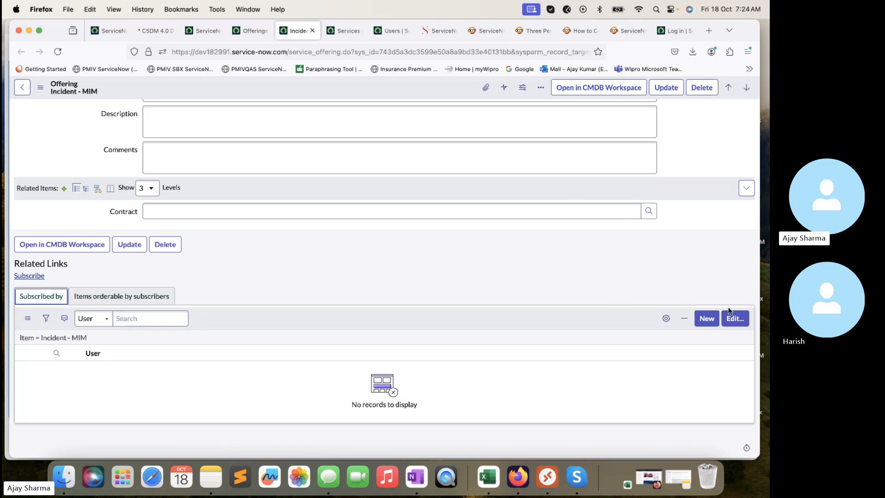
click(742, 318)
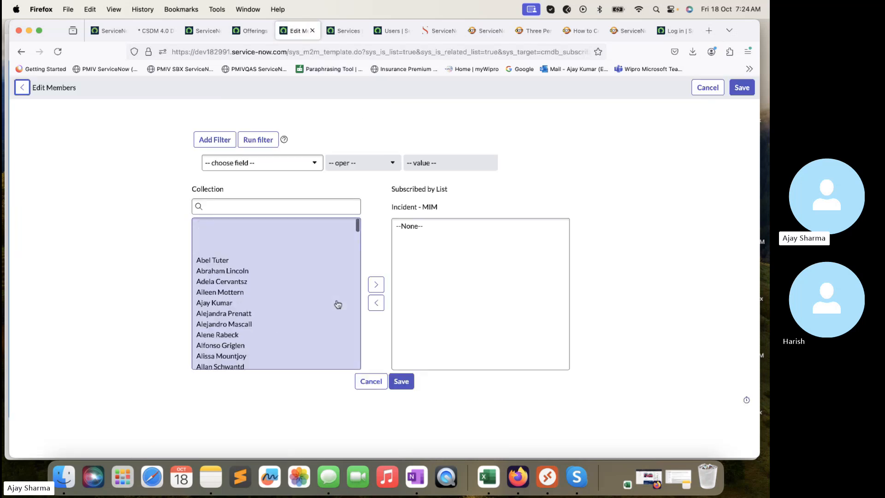
click(376, 384)
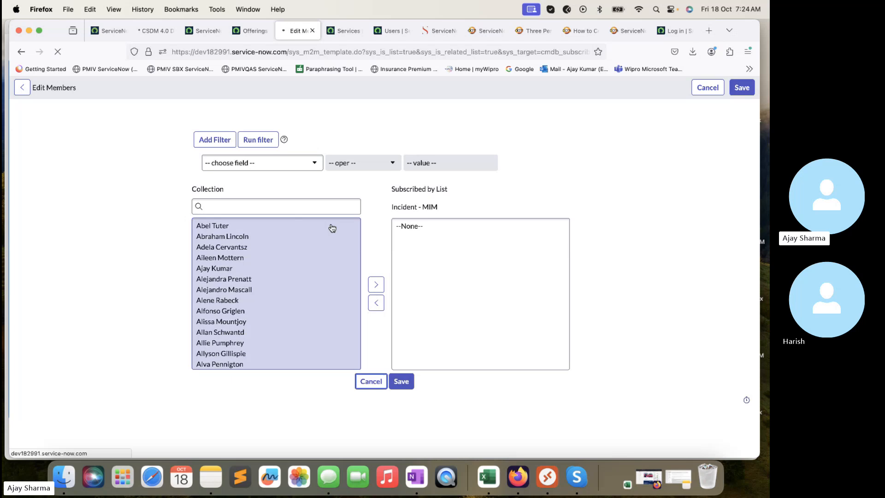
Step: Open the dependency map of the Incident - MIM offering and apply a maximum of 1 level
scroll(304, 150, down, 5)
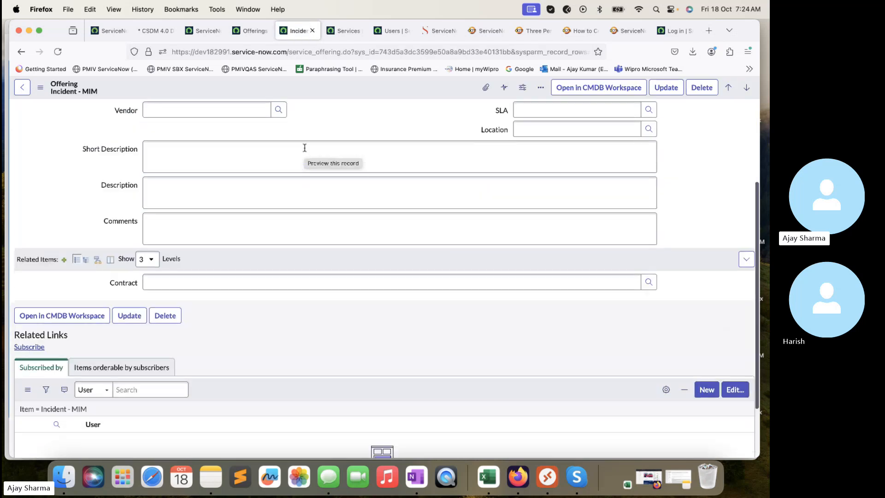
click(96, 259)
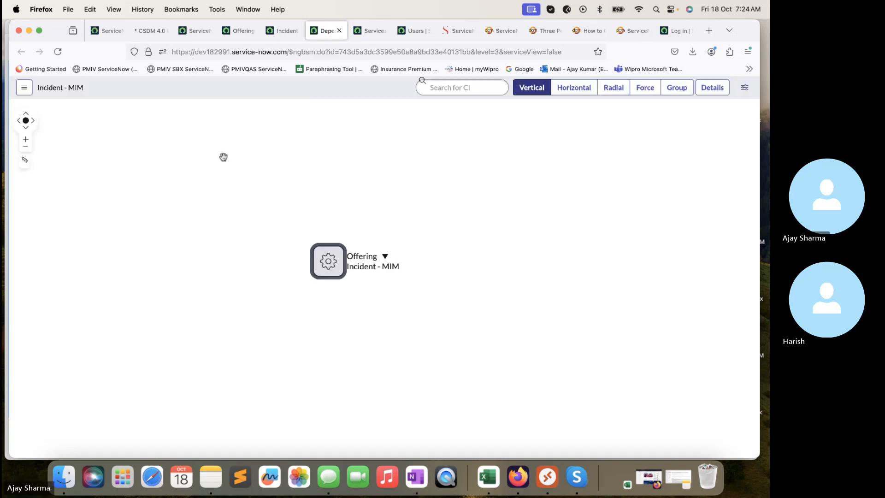
click(744, 87)
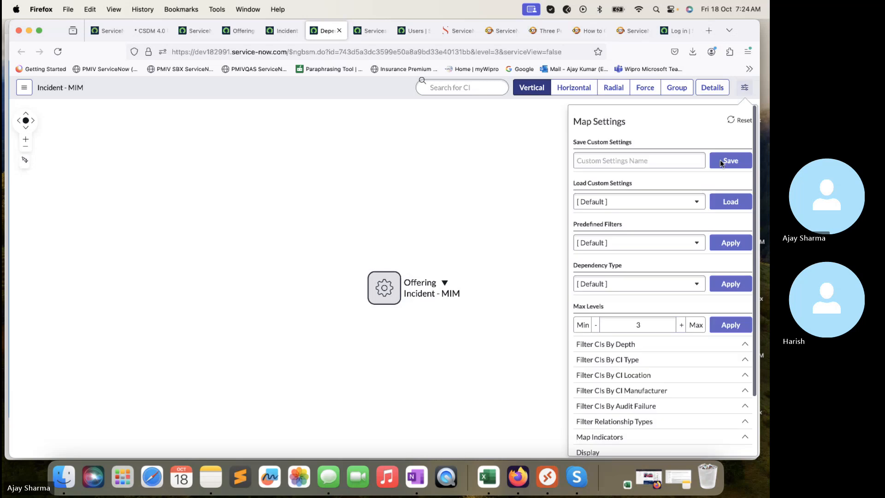
click(595, 325)
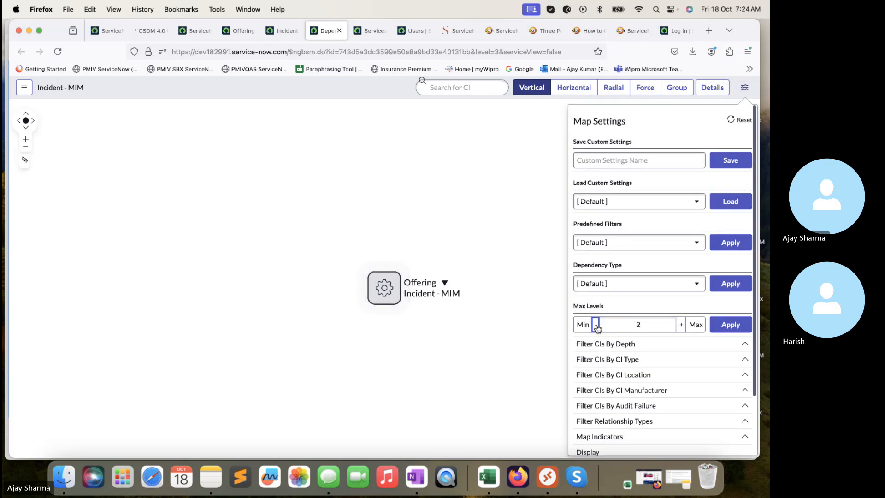
click(596, 324)
click(732, 325)
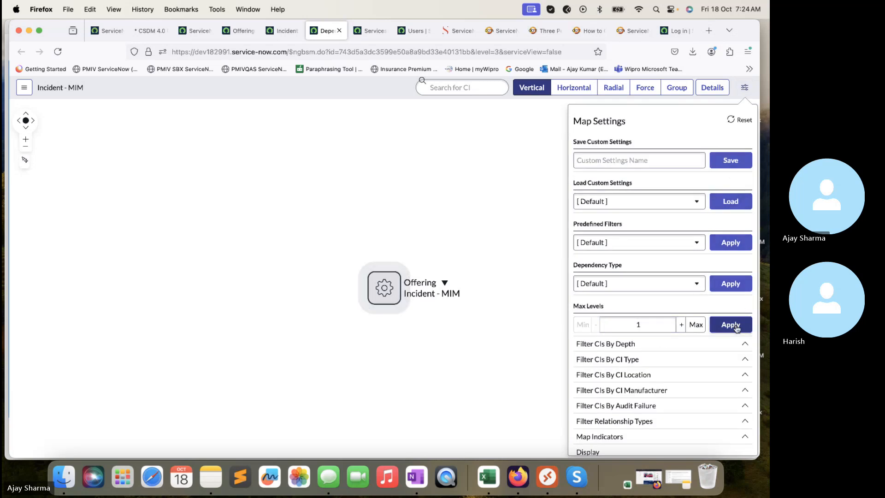
scroll(695, 403, down, 3)
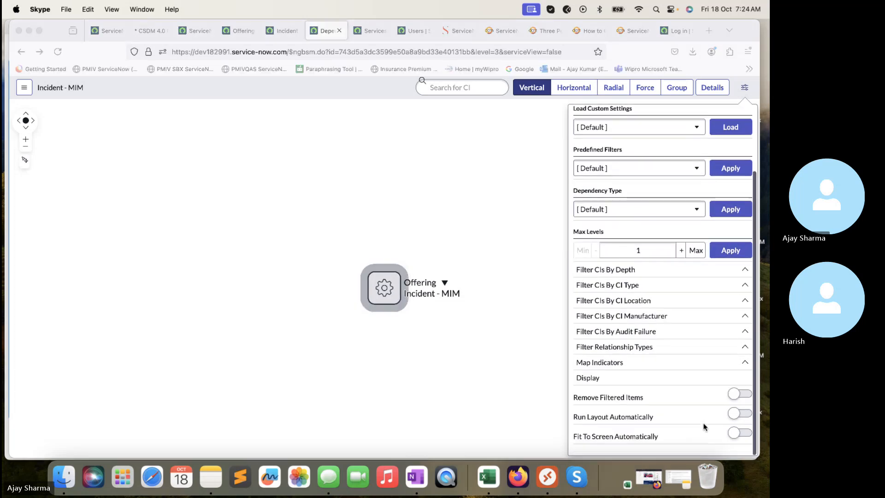
click(519, 200)
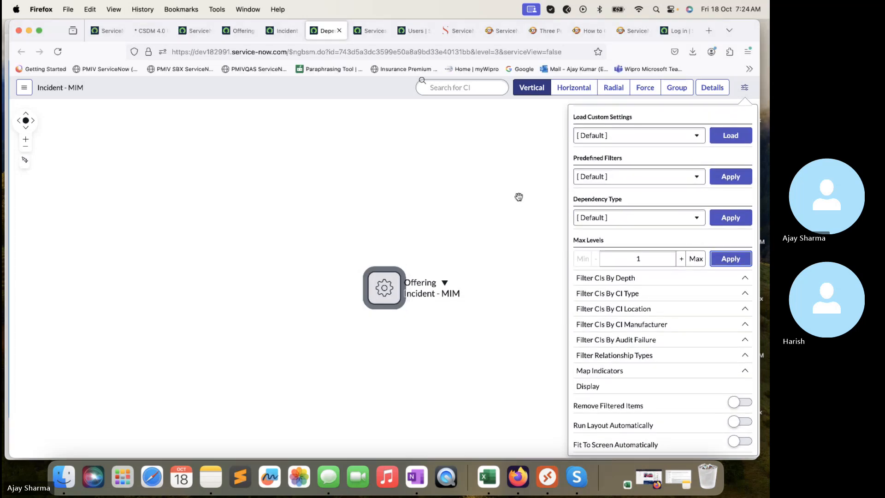
scroll(682, 212, up, 3)
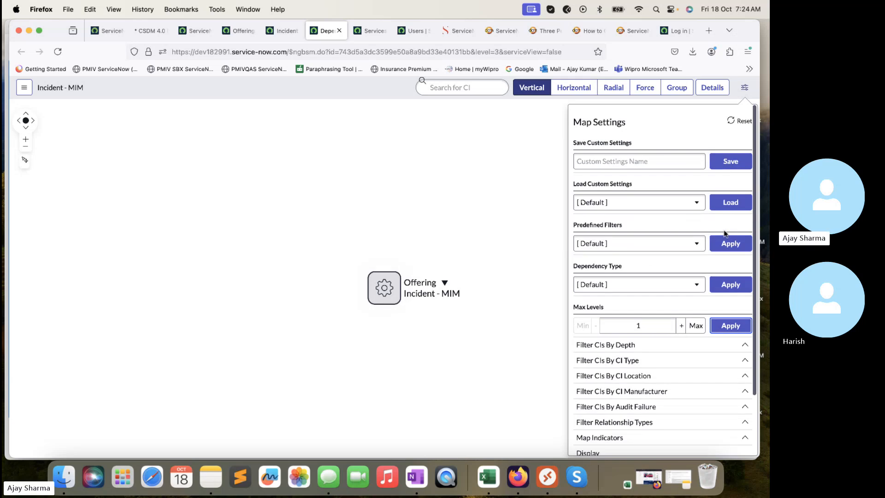
click(730, 325)
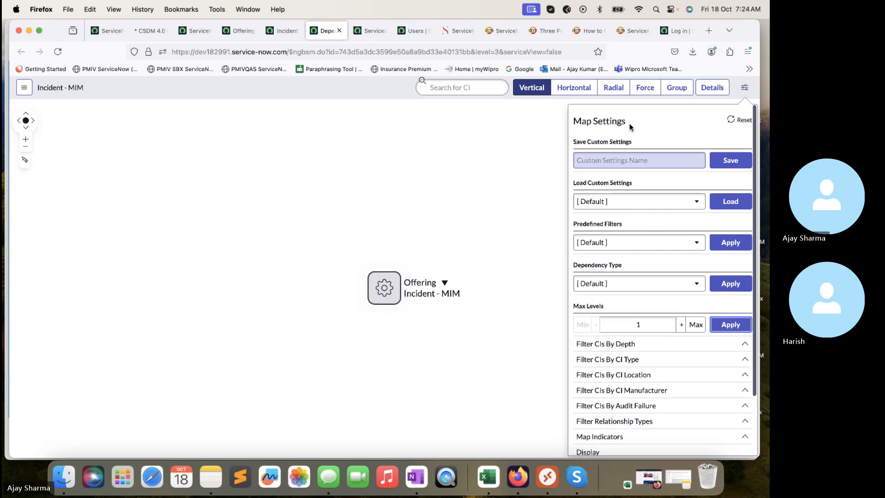
click(512, 168)
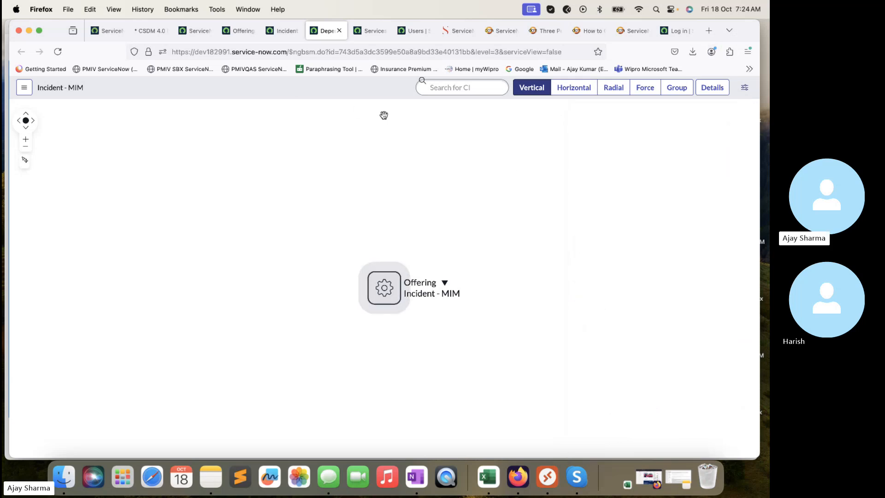
Step: Check the CSDM ITSM example diagram and open the cmdb_rel_ci list of CI relationships from the ServiceNow navigator
click(548, 30)
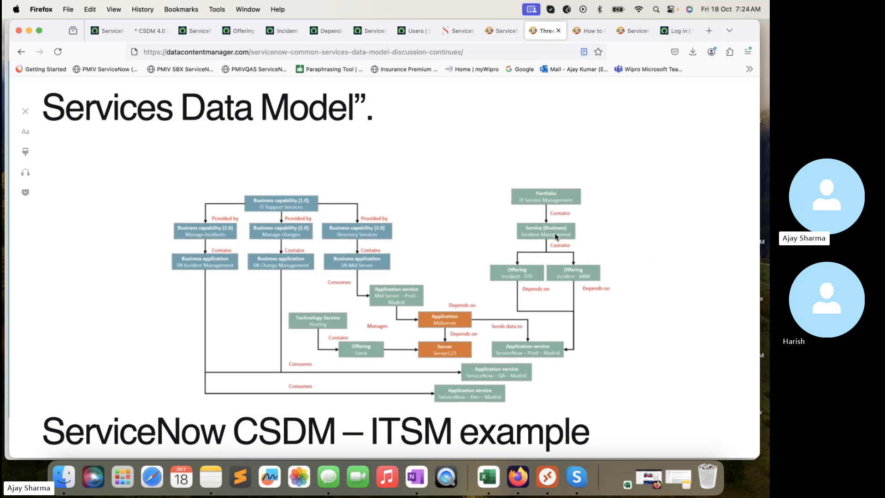
click(191, 31)
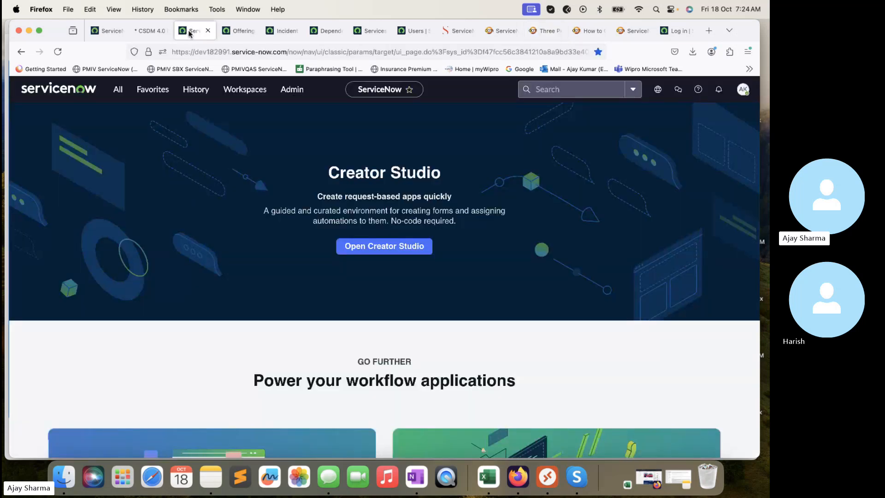
click(236, 31)
click(195, 32)
click(115, 98)
click(119, 116)
key(super+a)
text(c)
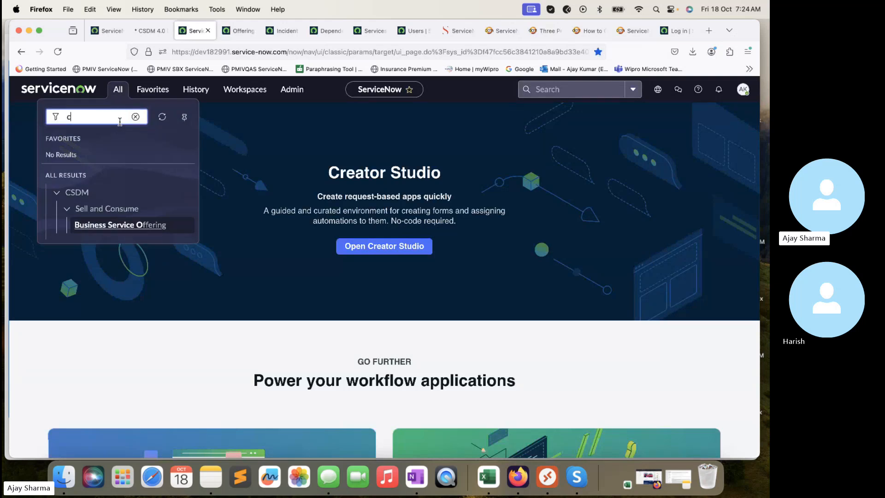
text(mdb_ci.LIST)
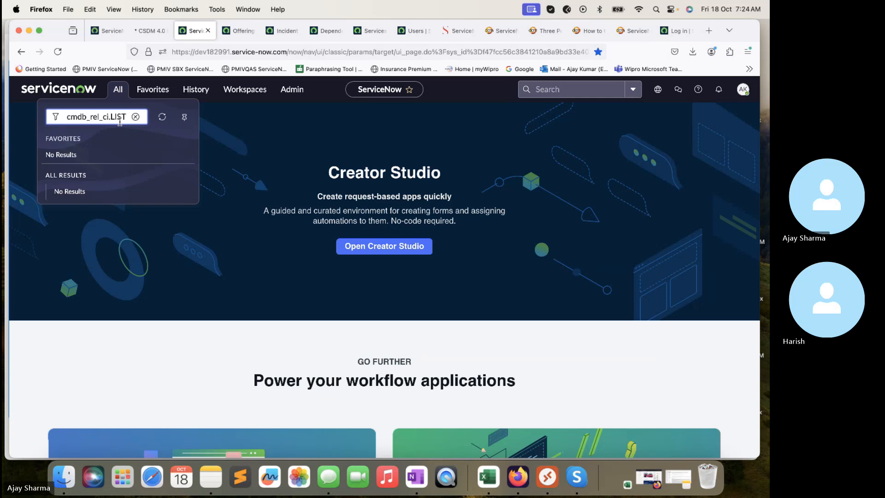
key(Return)
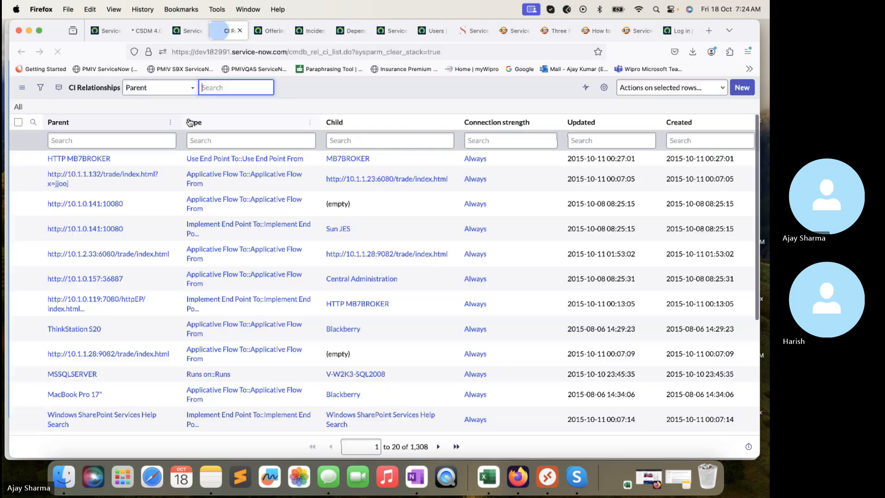
Step: Start a new CI relationship with Incident Management as the parent and Contains::Contained by as the type
click(742, 87)
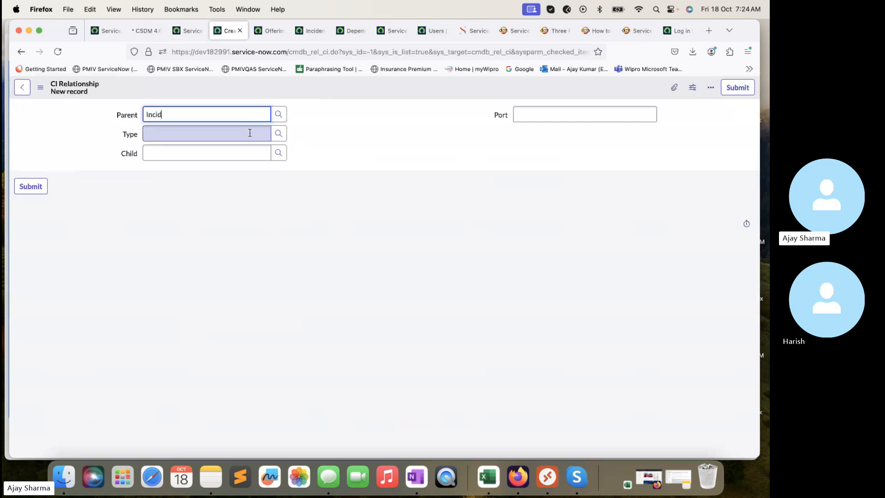
text(Incident Mana)
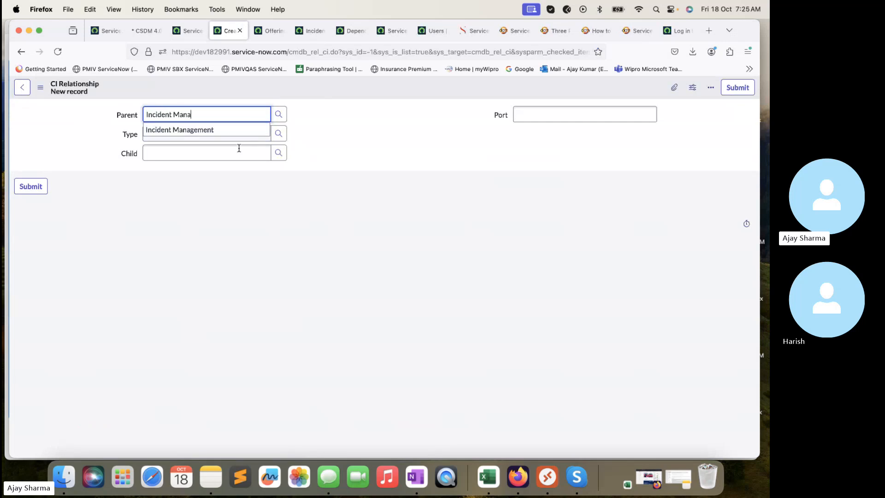
click(239, 131)
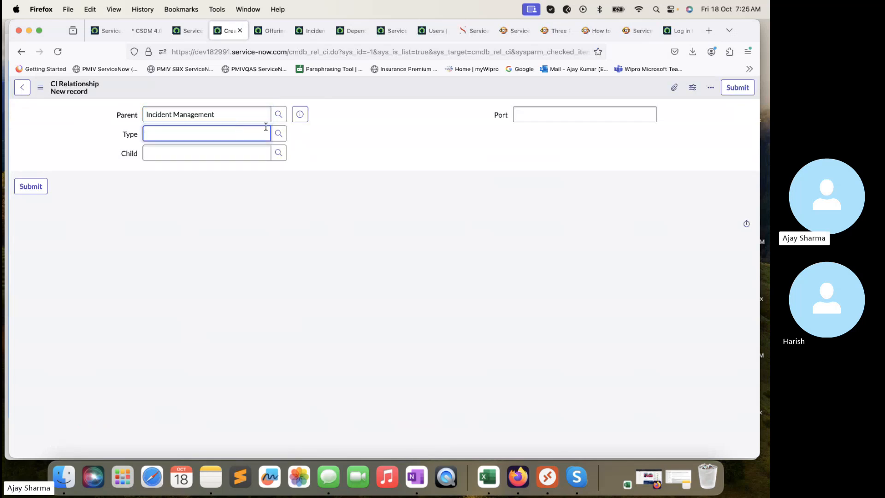
click(550, 31)
click(217, 30)
text(cont)
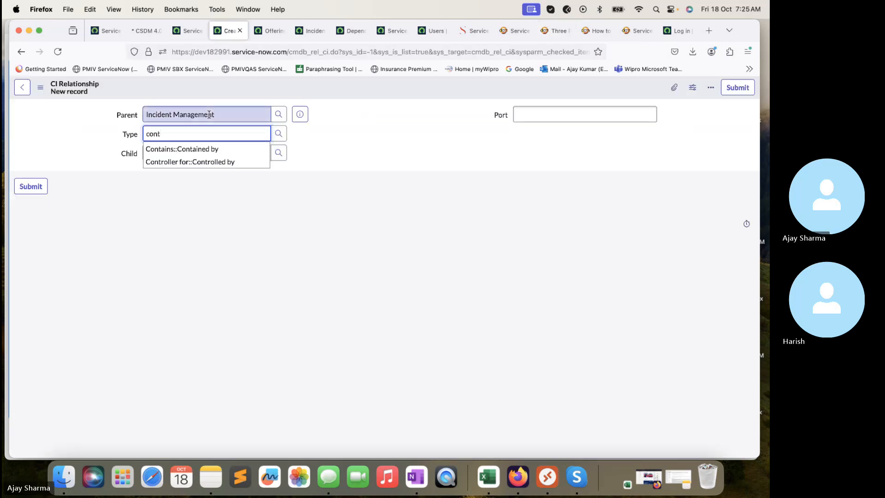
click(198, 149)
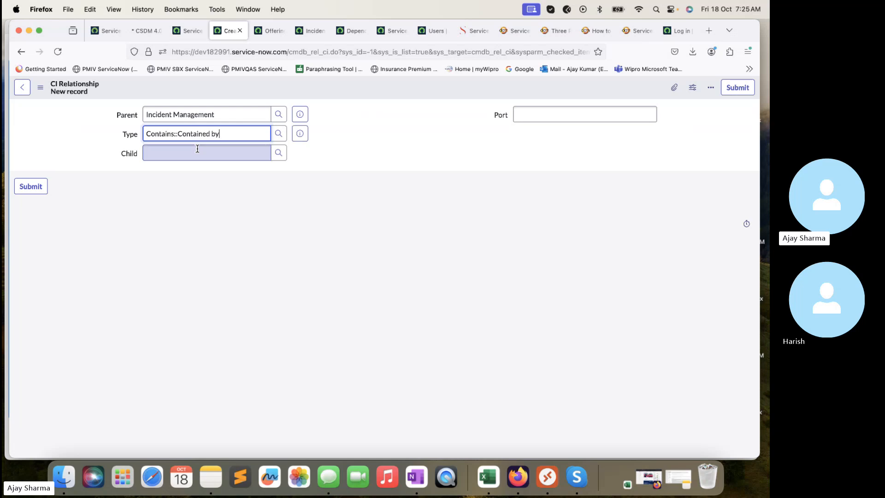
Step: Choose the Incident - MIM offering as the child of the Incident Management relationship and submit the record
click(279, 155)
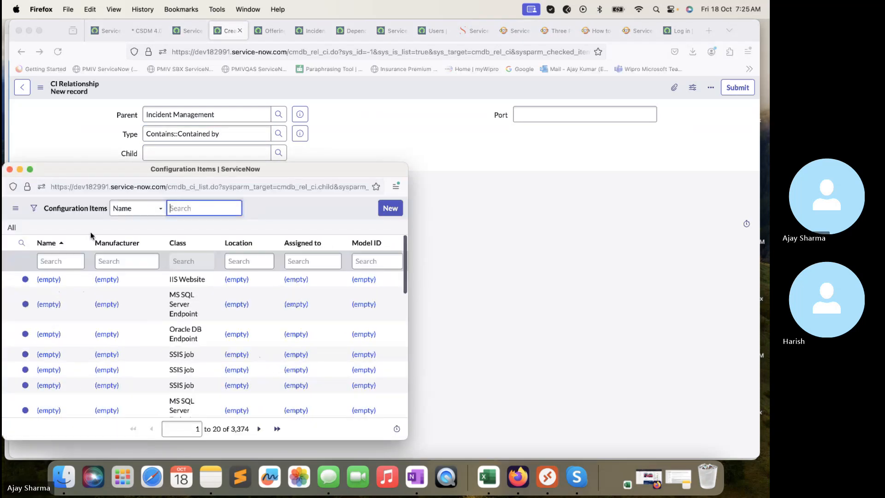
click(75, 260)
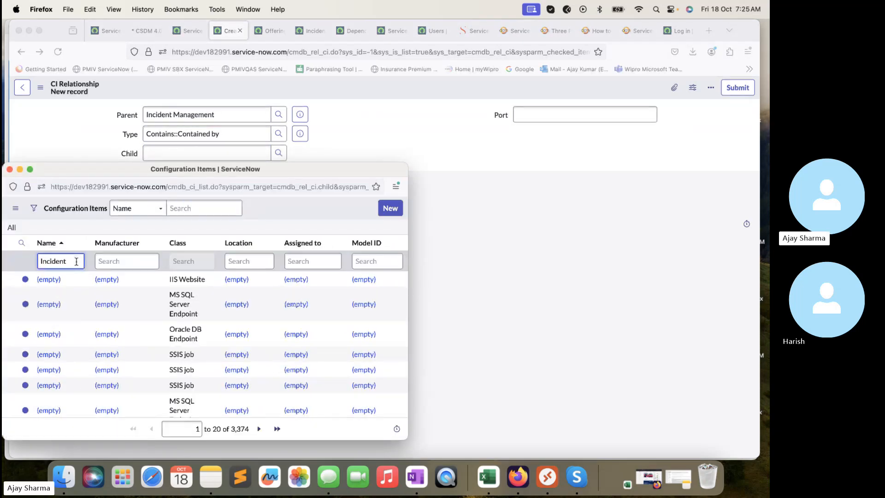
key(Return)
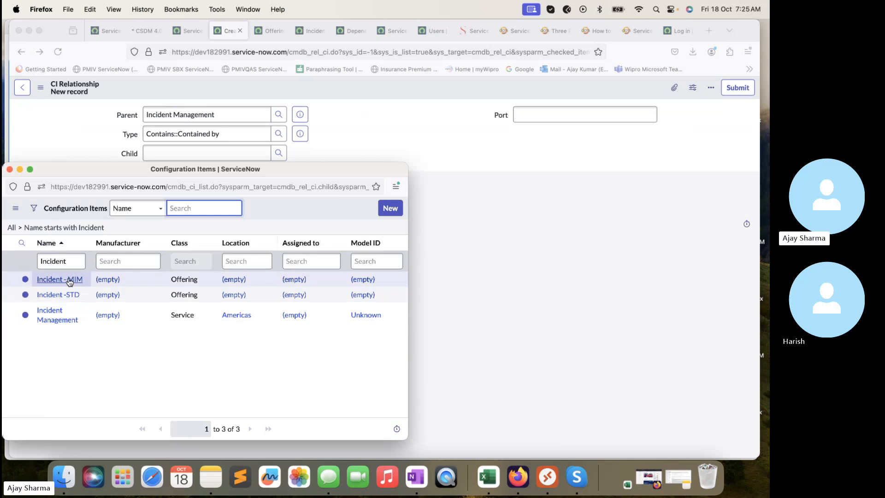
click(47, 279)
click(737, 89)
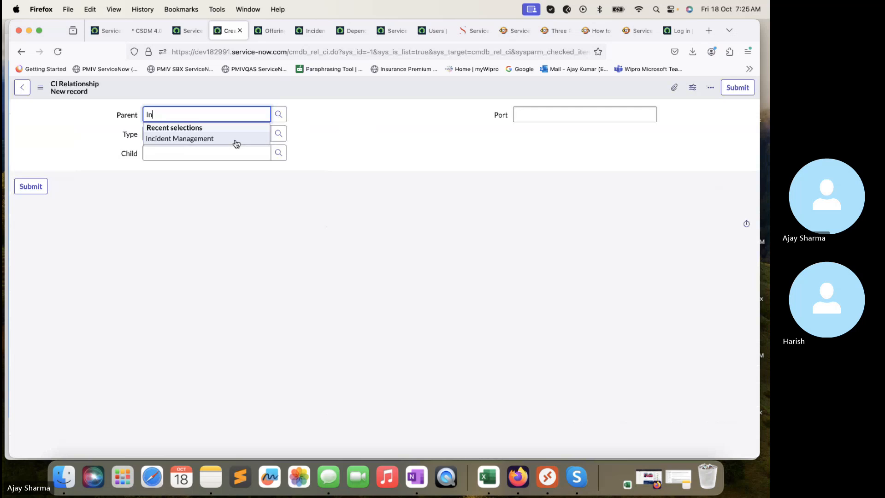
Step: Create and save a second CI relationship with parent Incident Management, type Contains::Contained by and child Incident -STD
click(224, 140)
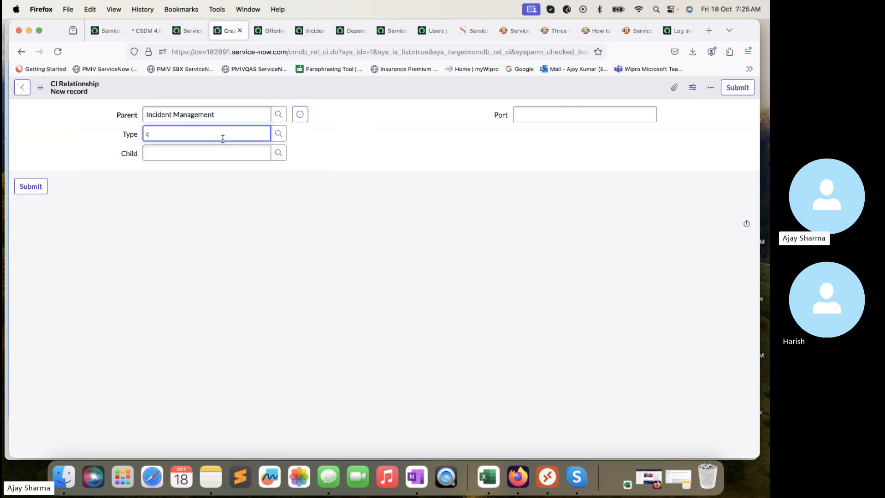
text(c)
click(211, 156)
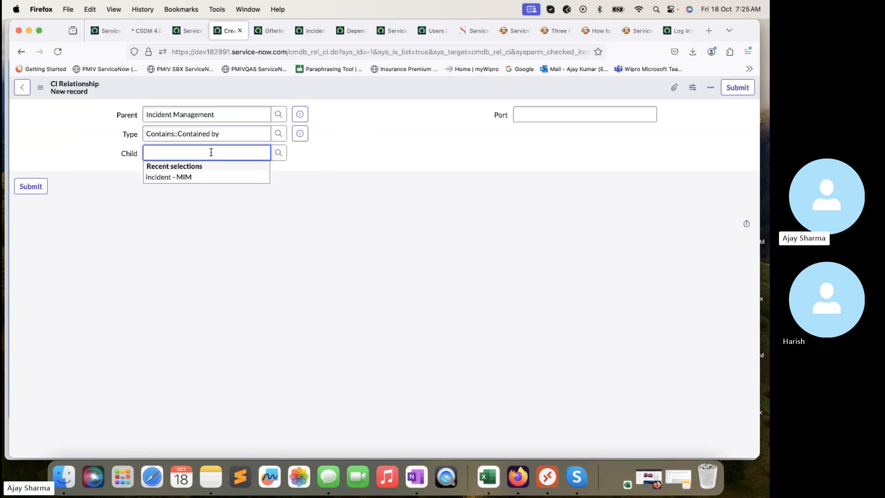
text(Incident)
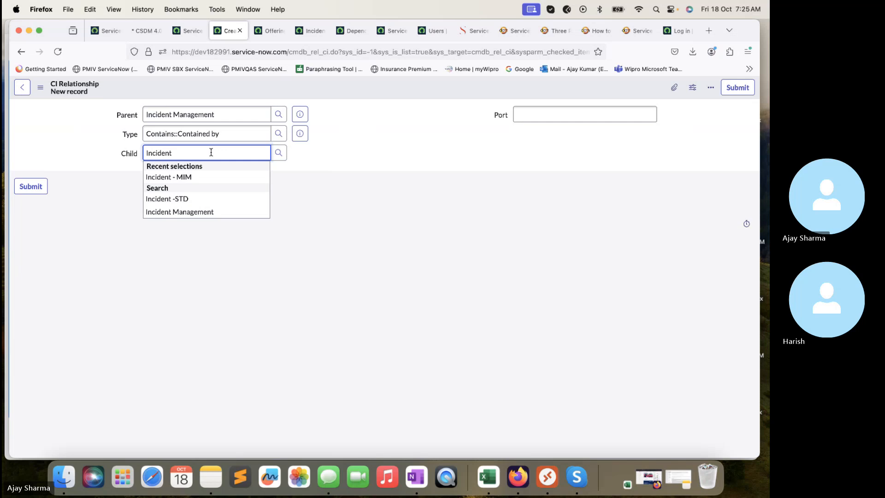
click(181, 198)
right_click(366, 87)
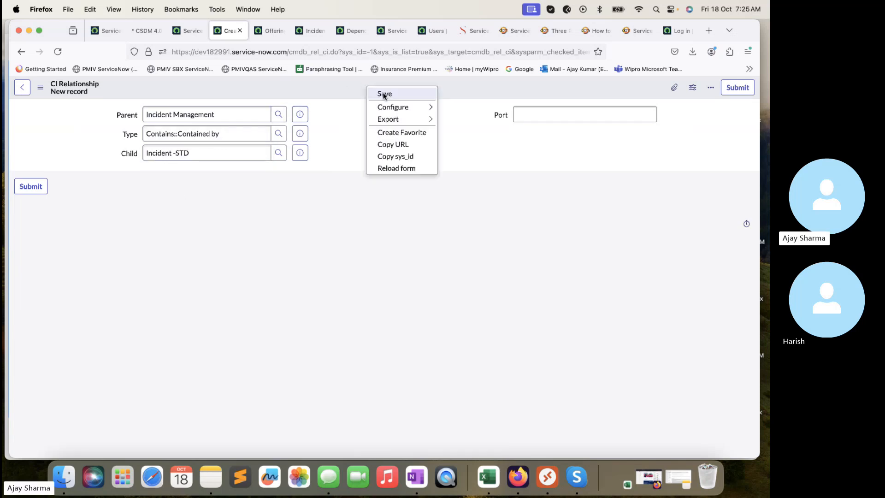
click(384, 94)
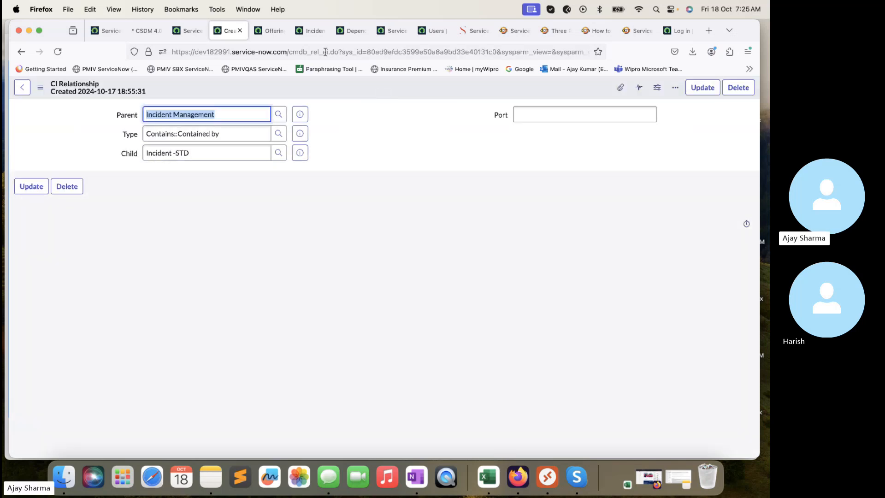
Step: Reload the Incident - MIM dependency map to check the relationships, and review the CSDM ITSM example diagram
click(310, 31)
click(272, 30)
click(348, 30)
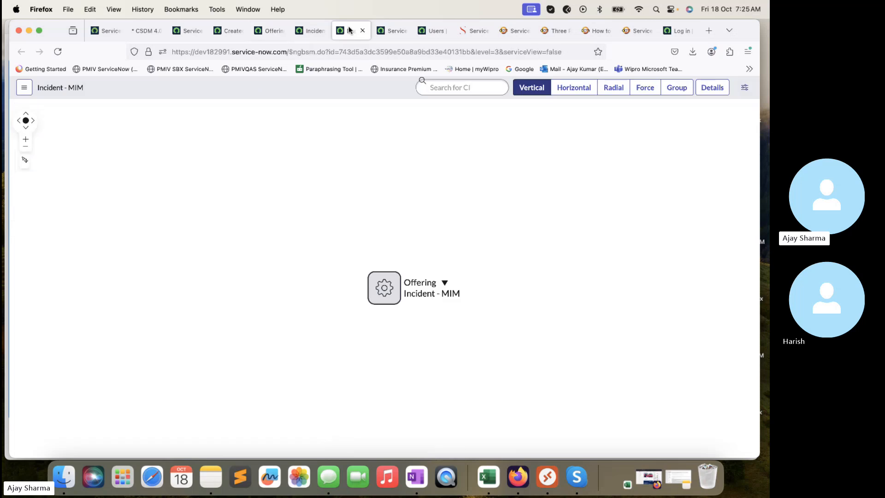
click(61, 52)
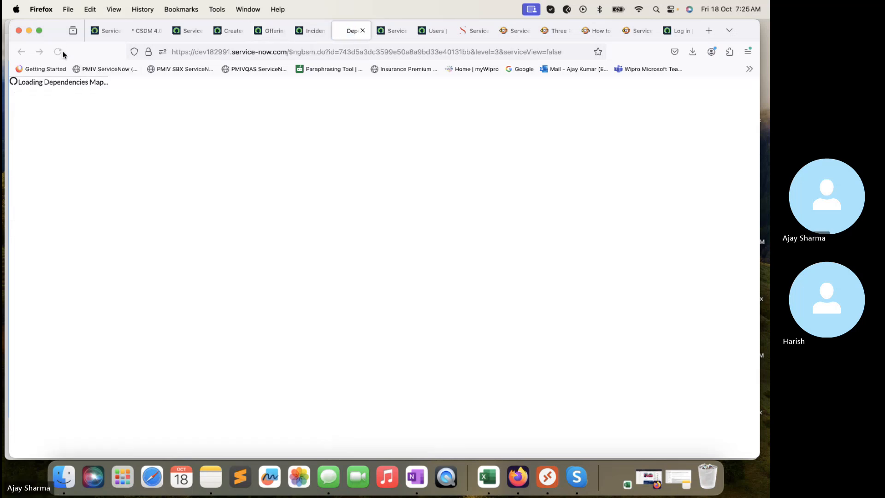
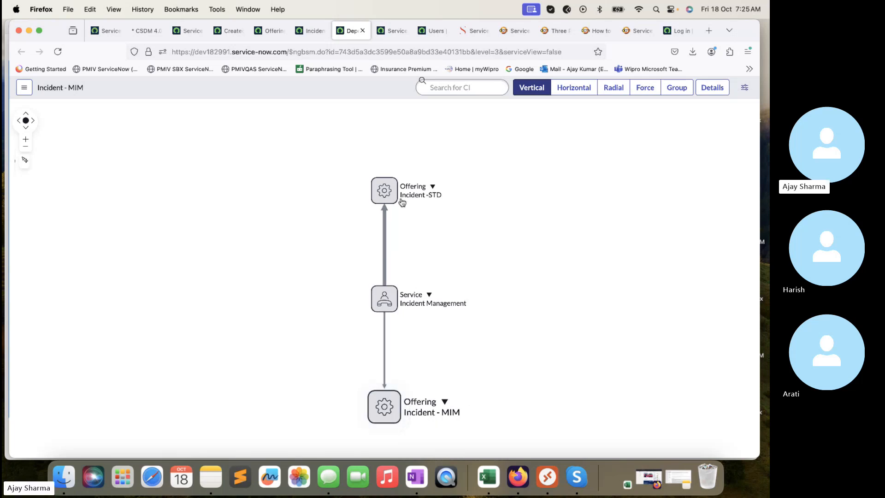
click(233, 30)
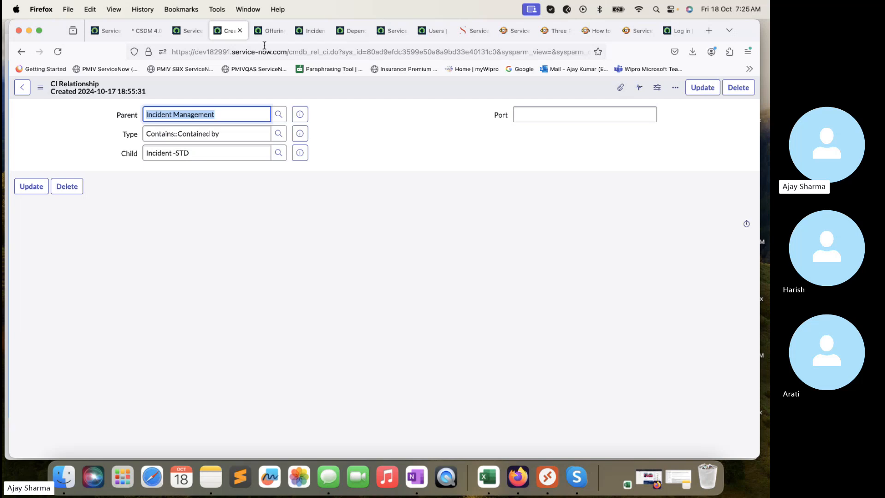
click(555, 31)
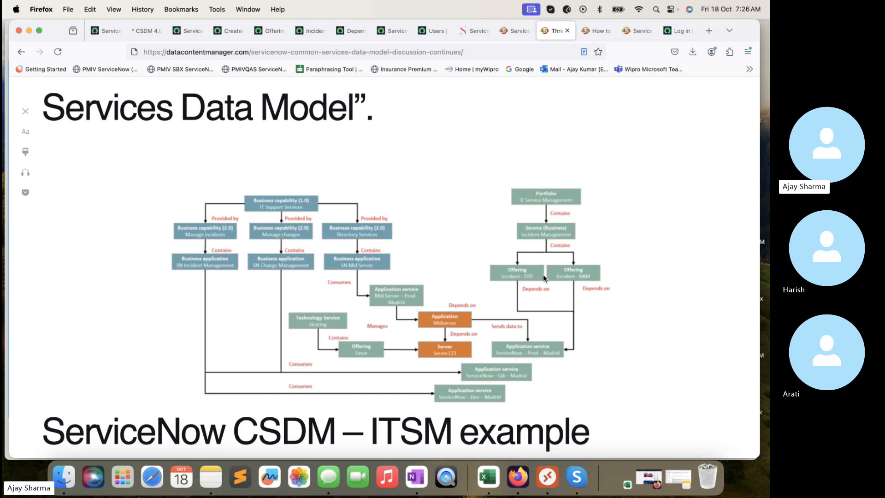
Step: Find Application Service under CSDM Manage Technical Services in the ServiceNow navigator and open its list in a separate tab
click(184, 30)
click(143, 32)
click(178, 33)
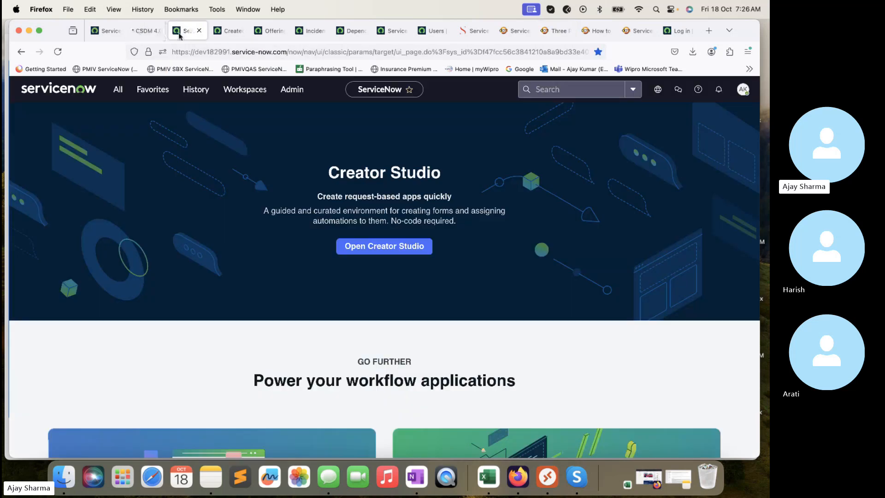
click(118, 89)
text(Appli)
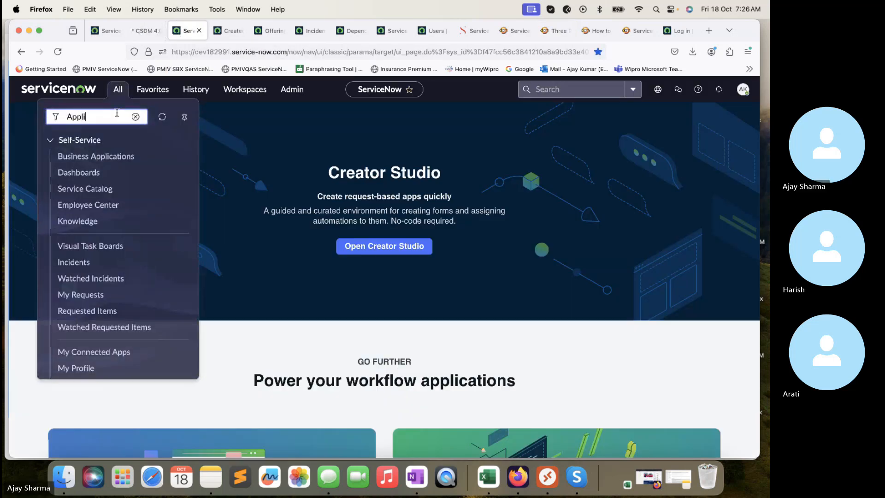
text(cation Serv)
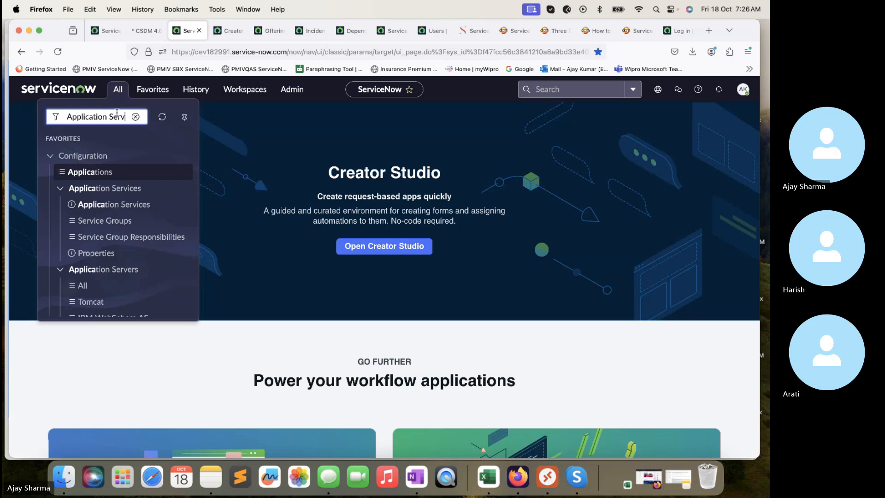
text(ice)
scroll(158, 249, down, 3)
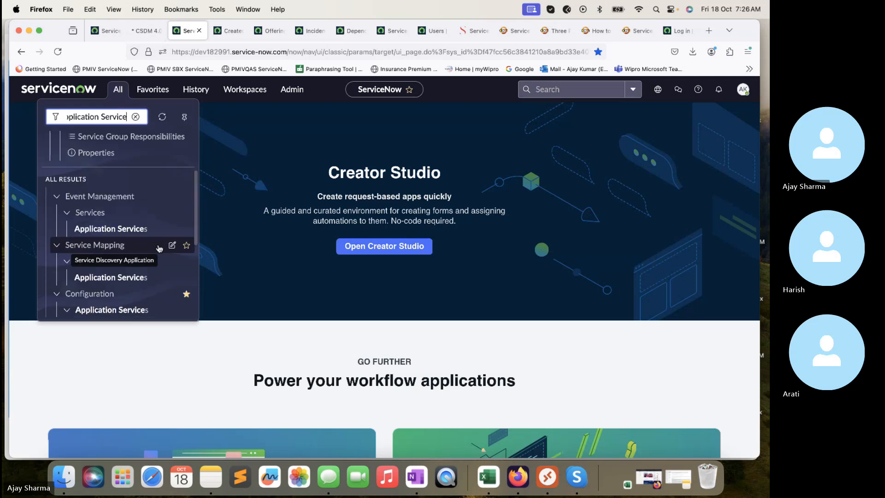
scroll(159, 249, down, 2)
scroll(136, 245, down, 5)
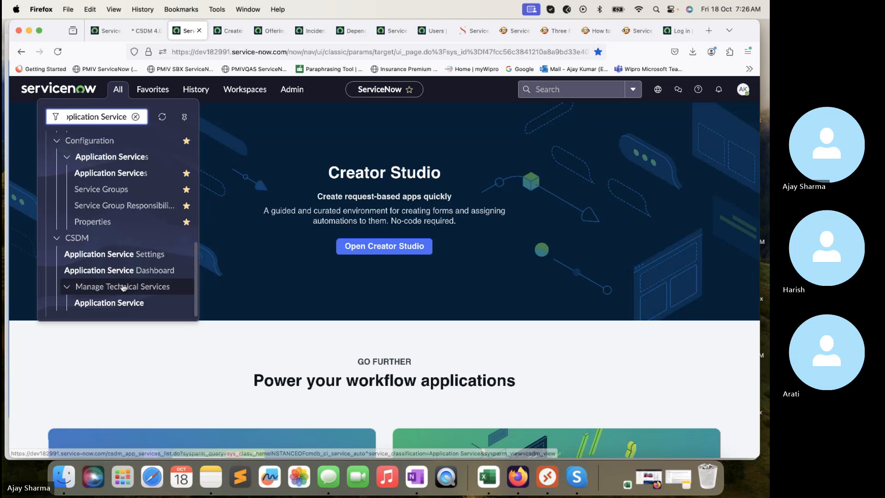
super+click(124, 304)
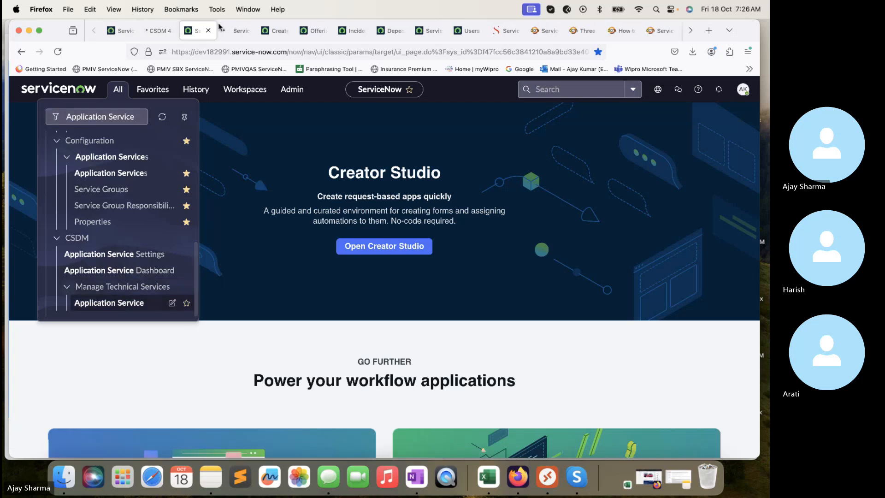
click(238, 31)
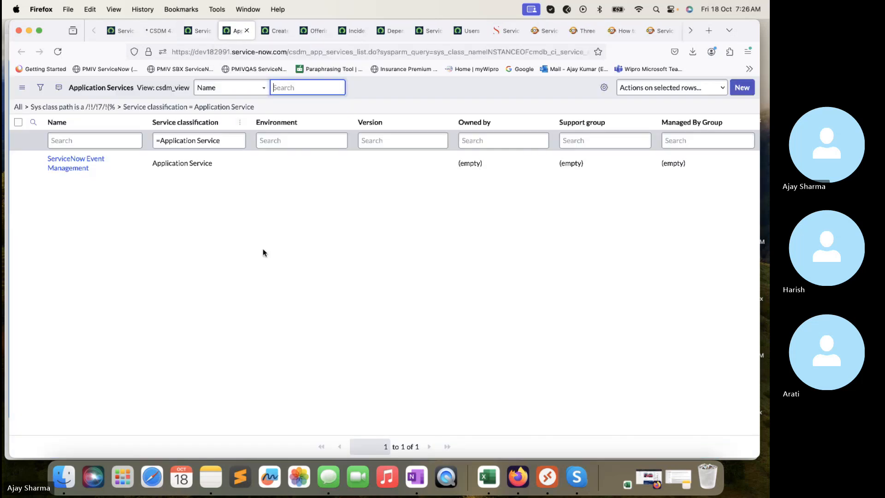
Step: Start a new application service named "ServiceNow- Prod - Madrid", matching the example diagram, and set its environment to Production
click(742, 88)
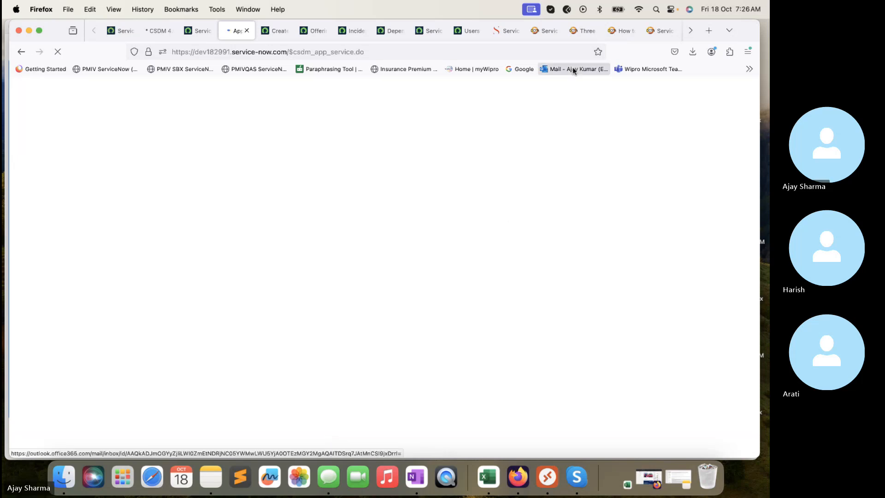
click(581, 32)
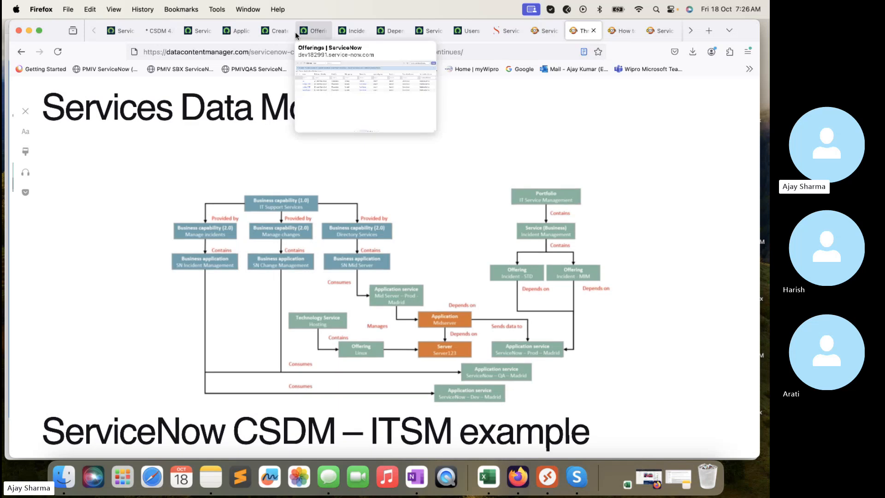
click(202, 31)
click(234, 31)
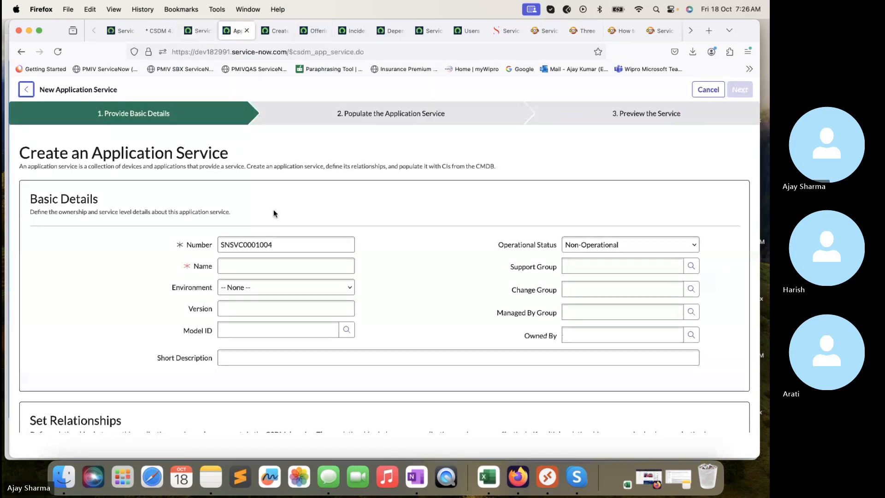
click(290, 265)
text(ServiceNow- Prod - Madrid)
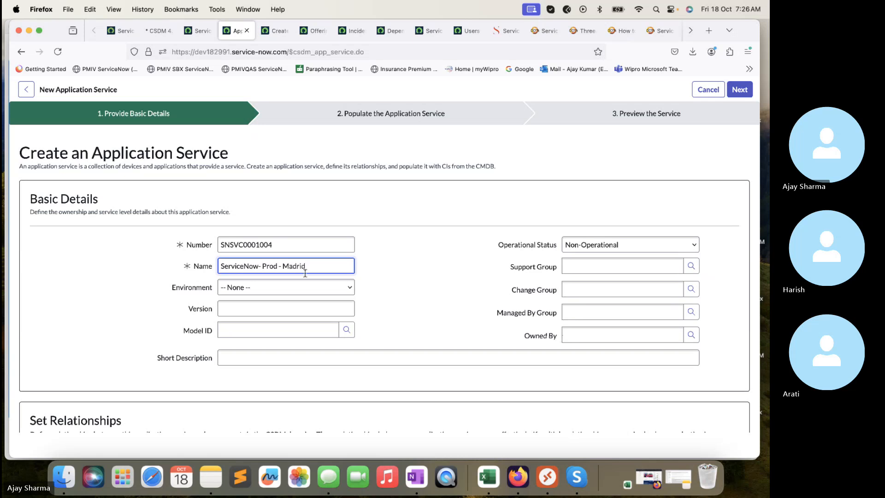
click(311, 288)
click(288, 297)
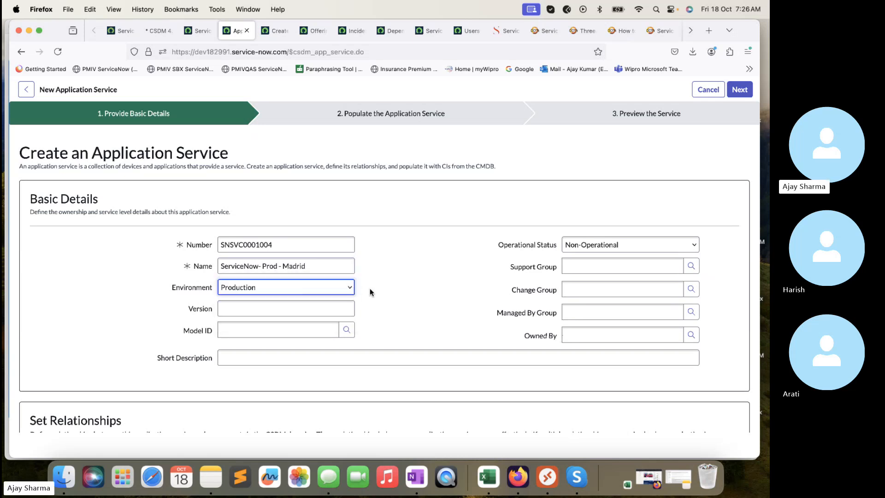
Step: Set the new application service's operational status to Retired and reopen the status options
scroll(370, 289, down, 2)
click(588, 211)
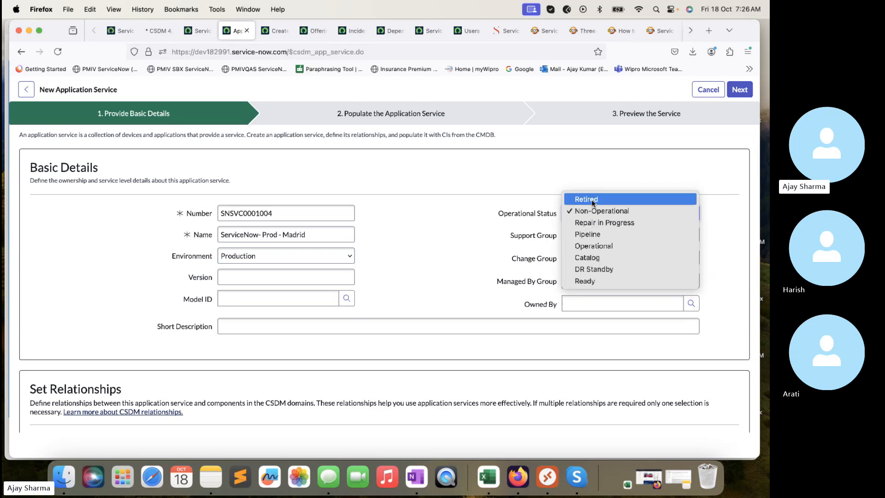
click(593, 199)
click(593, 216)
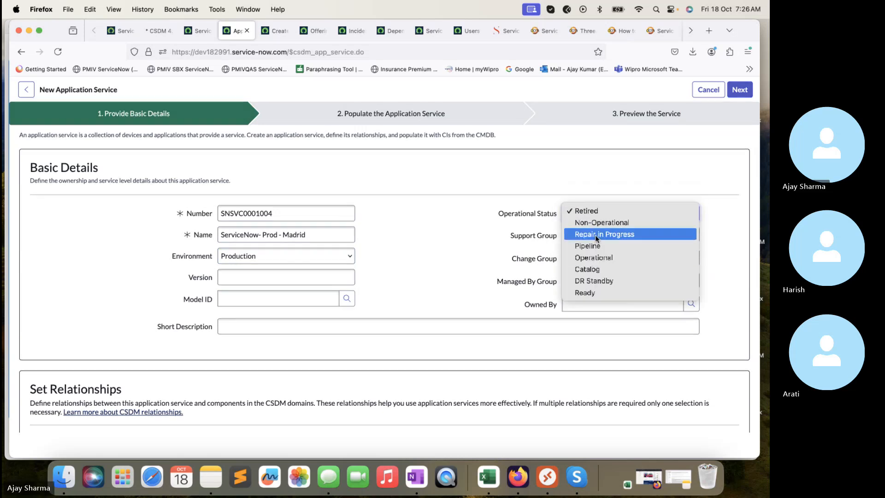
Step: Set the operational status to Operational and relate the application service to the Incident - MIM and Incident -STD business service offerings
click(593, 256)
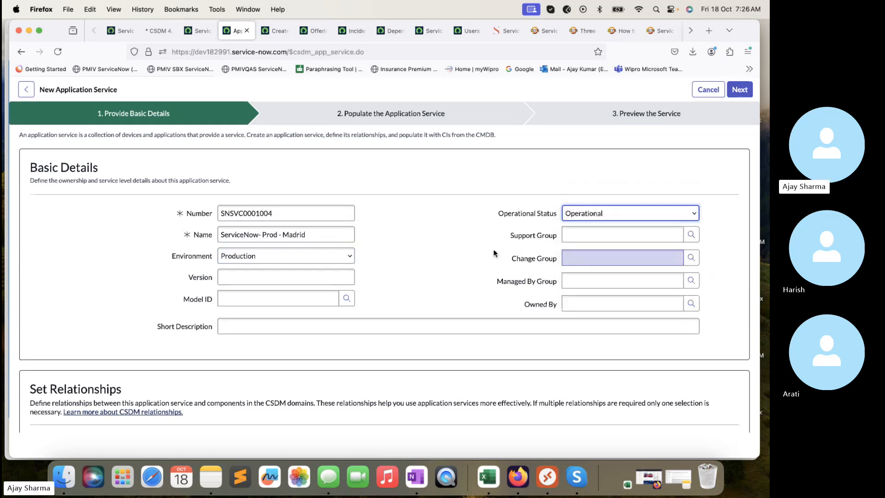
scroll(405, 245, down, 2)
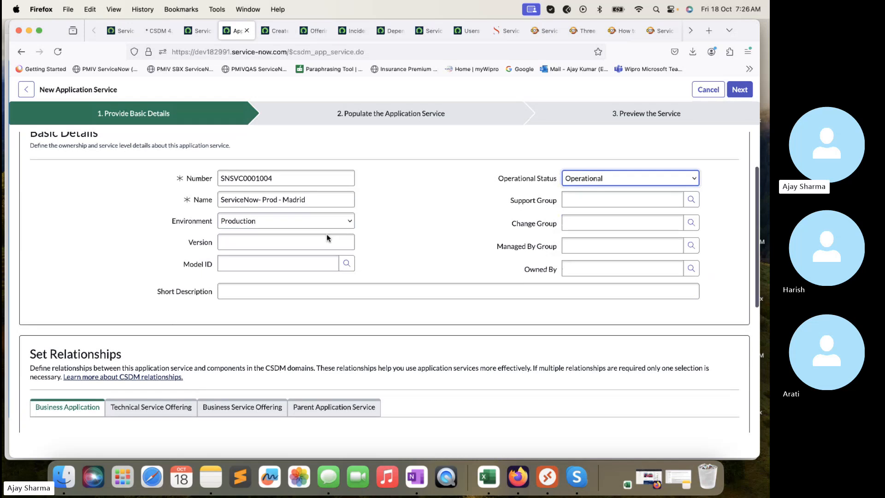
scroll(326, 234, down, 1)
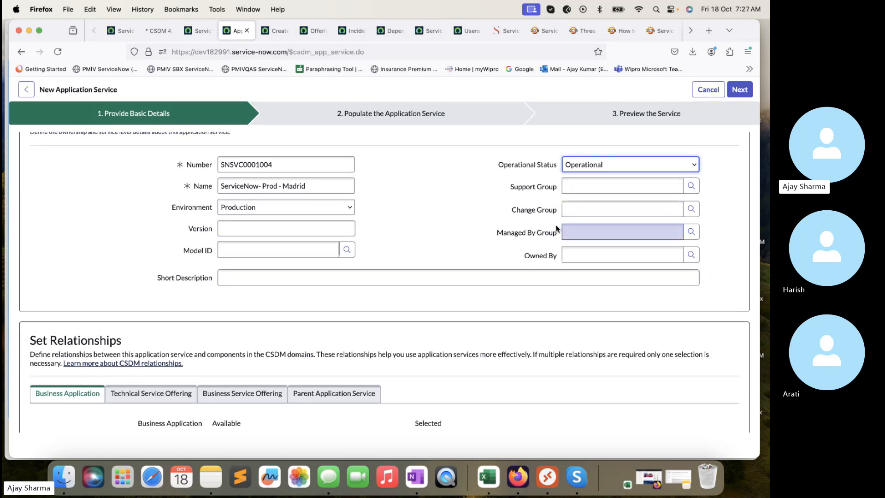
scroll(488, 275, down, 5)
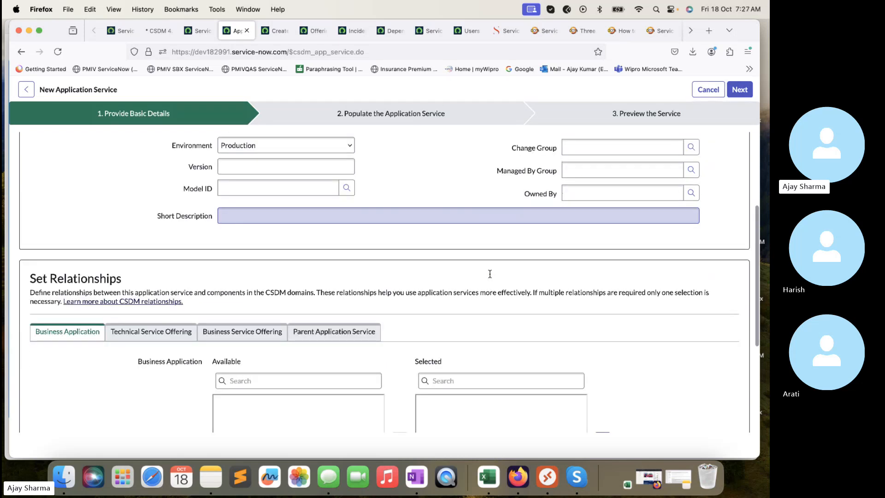
scroll(373, 158, down, 2)
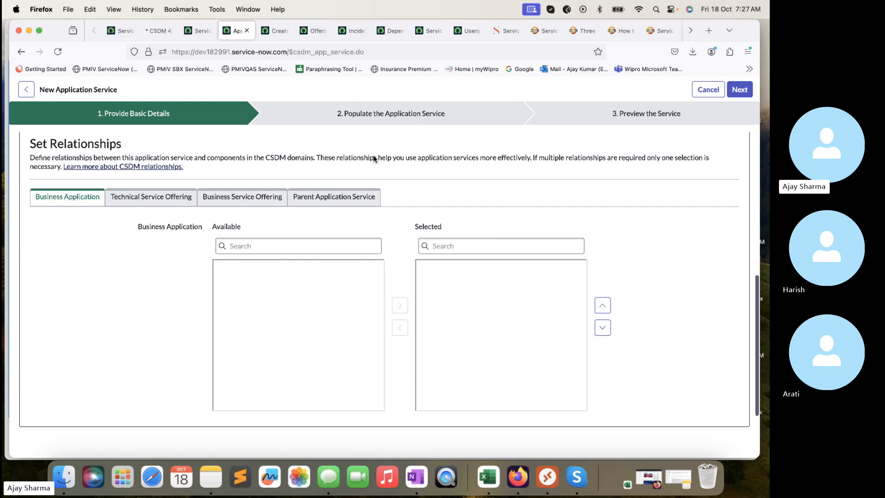
click(276, 190)
click(296, 260)
shift+click(273, 271)
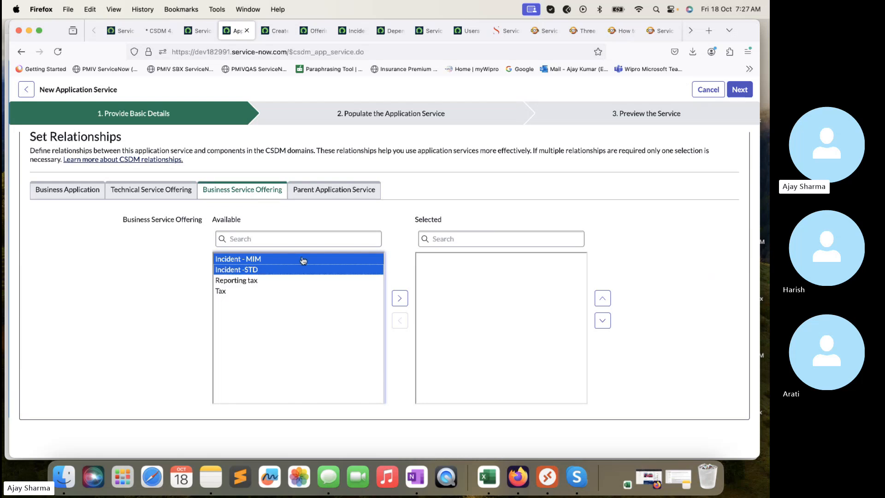
click(399, 298)
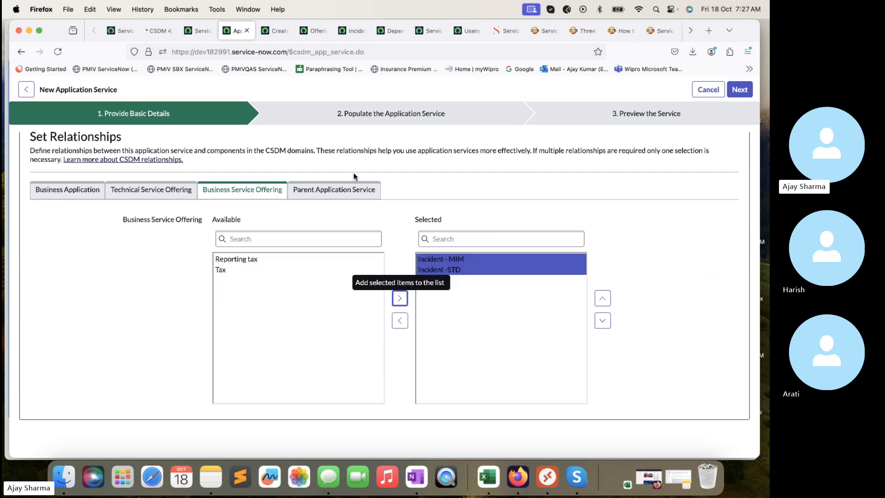
Step: Check the technical service offerings and business applications available for relating, and consult the ServiceNow CSDM ITSM example diagram
click(353, 197)
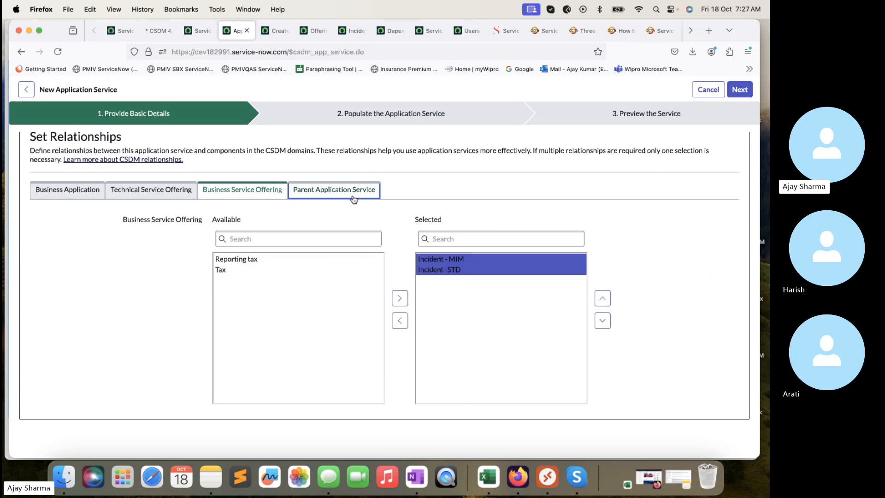
click(272, 194)
click(162, 192)
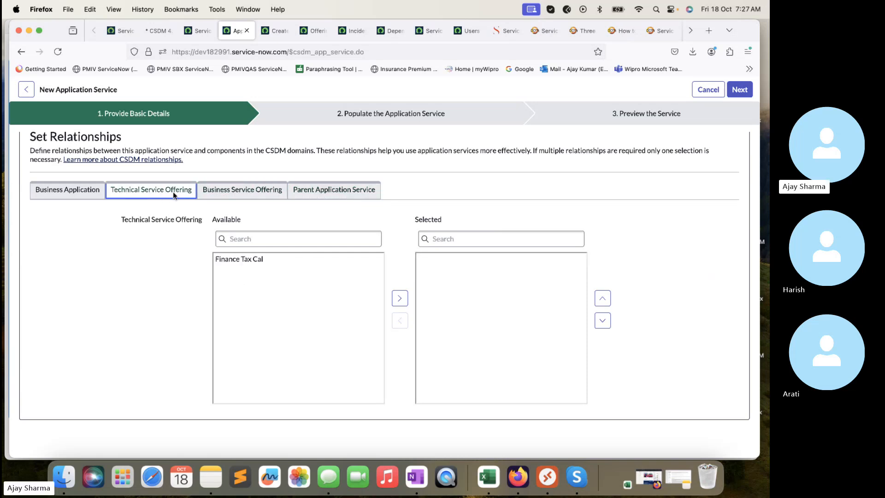
click(81, 192)
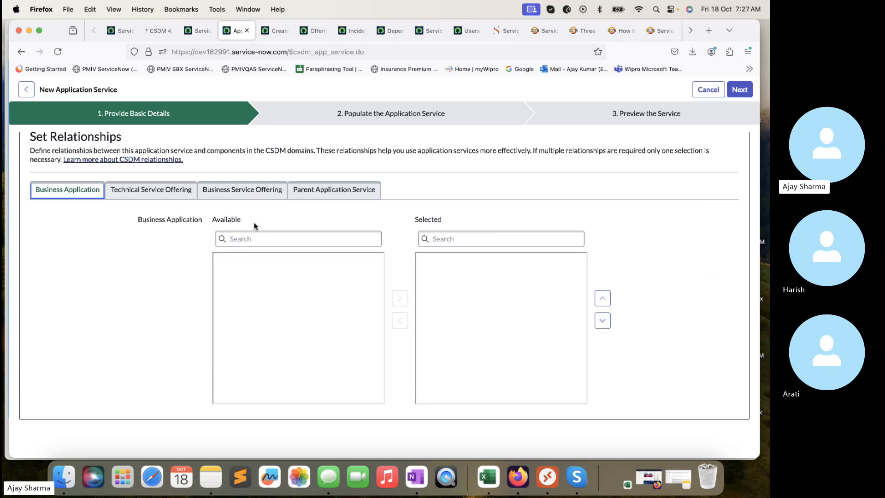
click(620, 36)
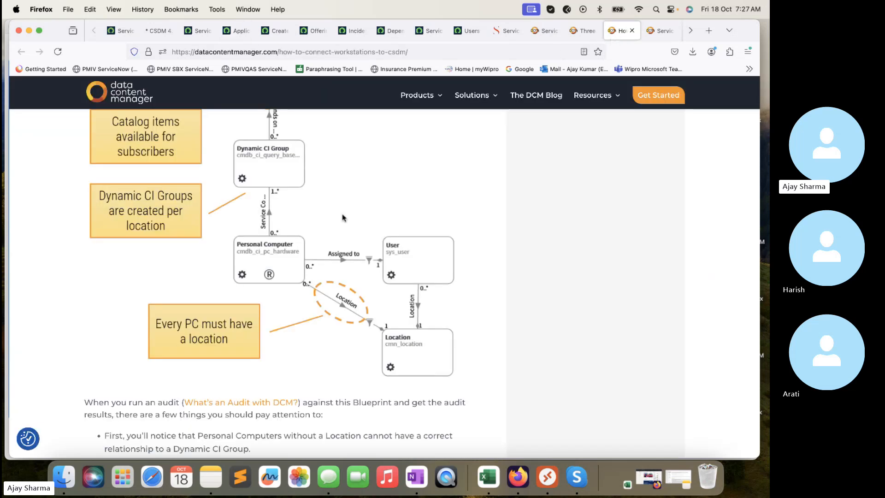
click(577, 39)
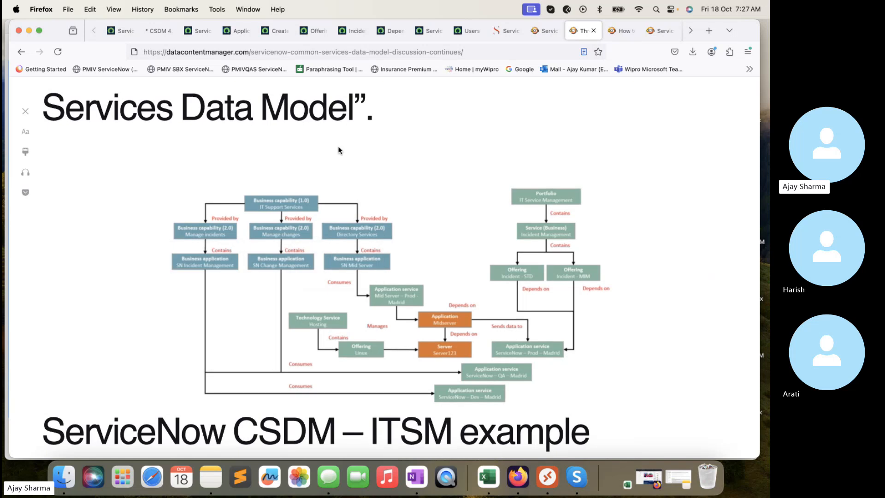
Step: Find Business Application under CSDM Design in the ServiceNow navigator and open its list in a separate browser tab
click(156, 30)
click(196, 30)
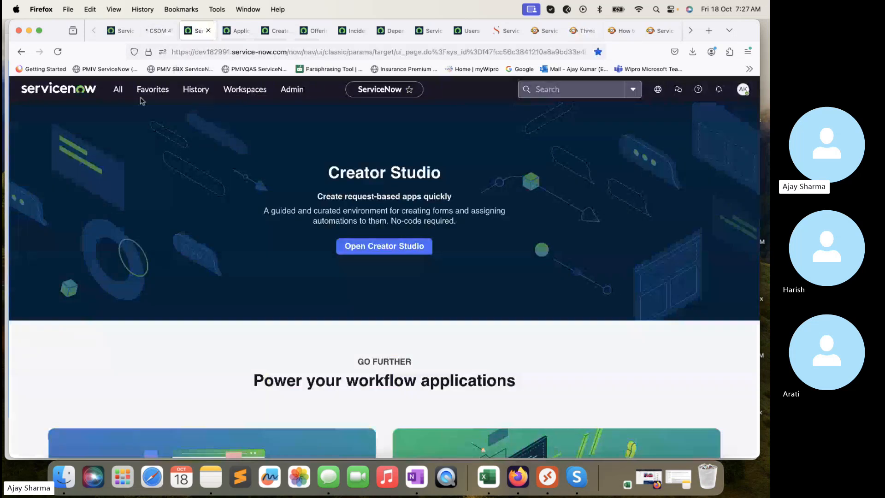
click(118, 89)
text(Bu)
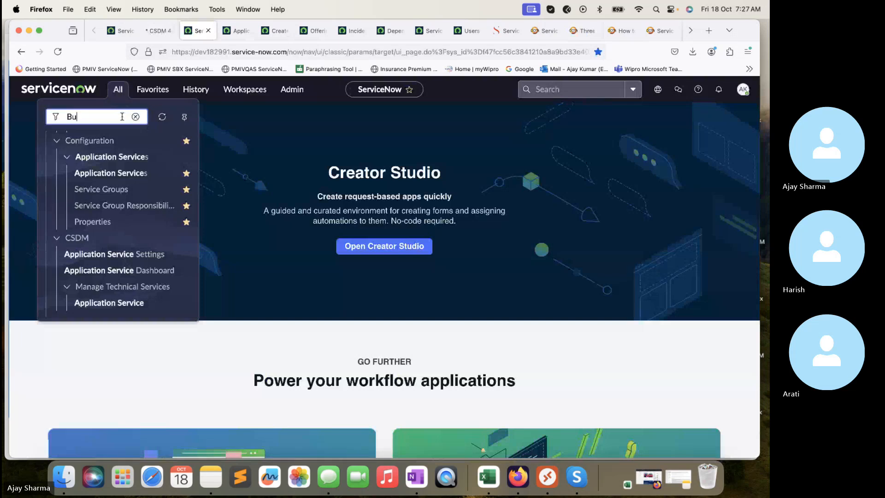
text(siness)
text(Ap)
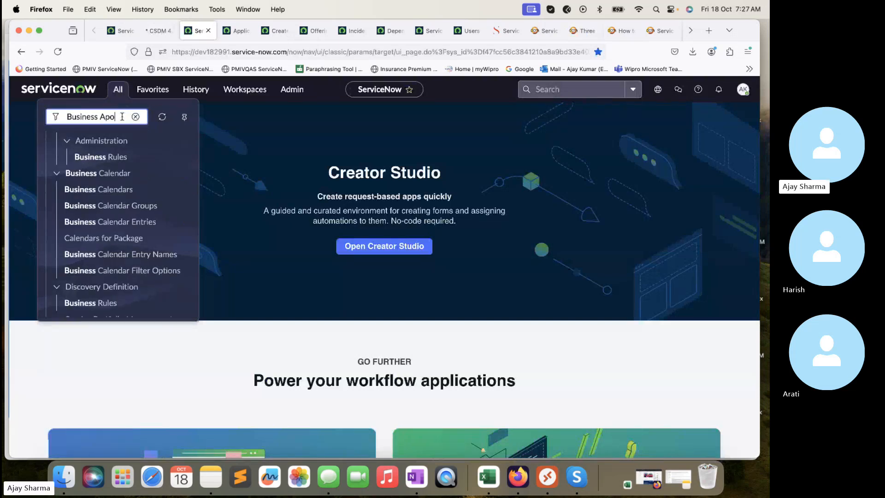
text(plication)
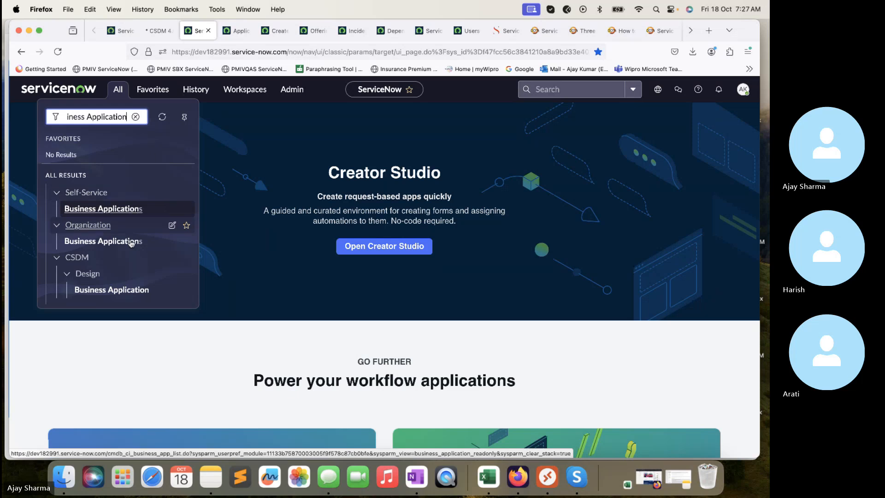
super+click(120, 292)
click(232, 32)
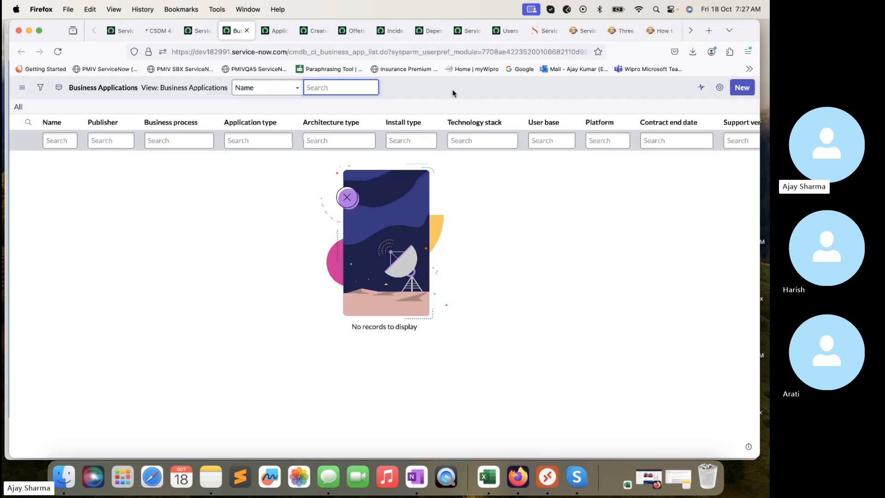
Step: Start a new business application record and name it SN Incident Management, following the CSDM example diagram
click(742, 87)
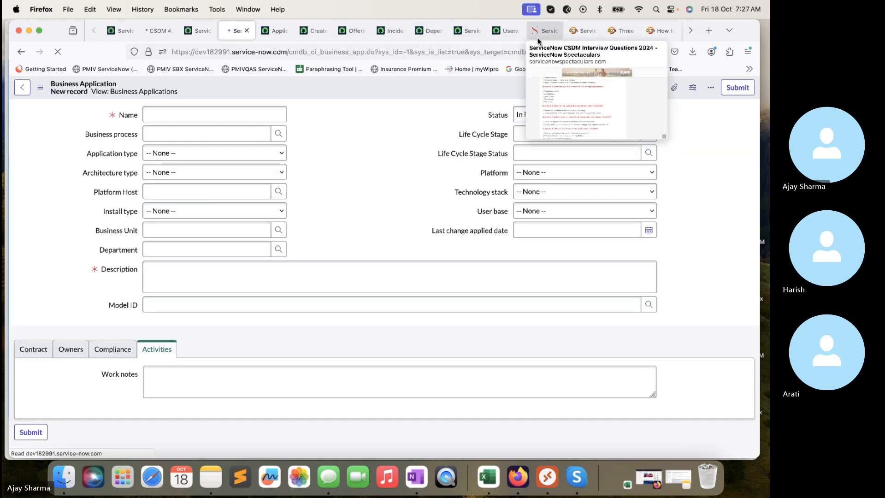
click(613, 31)
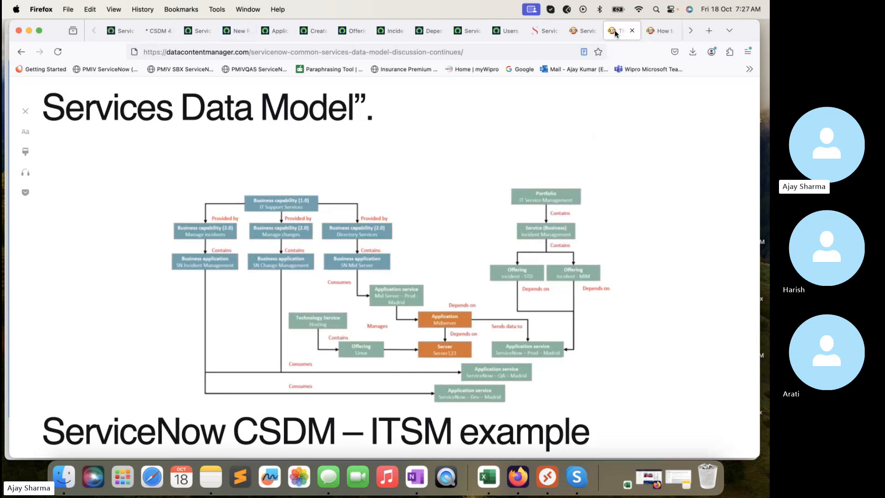
click(231, 32)
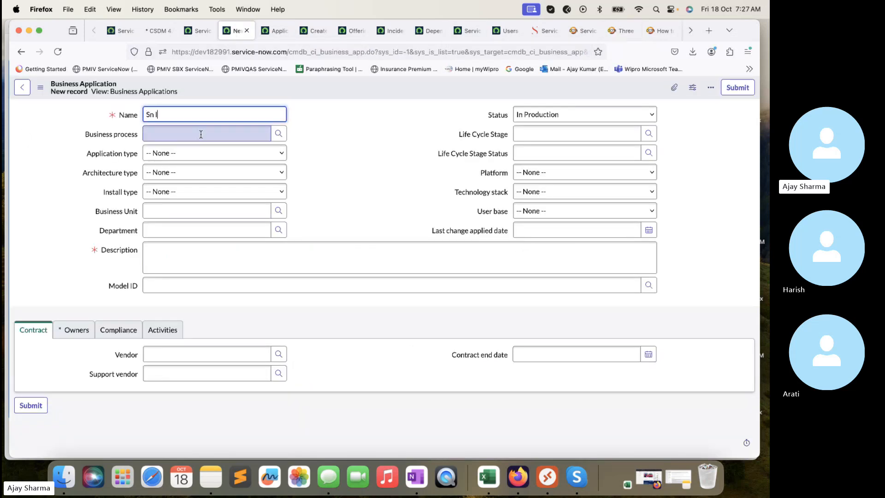
key(BackSpace)
text(N Inci)
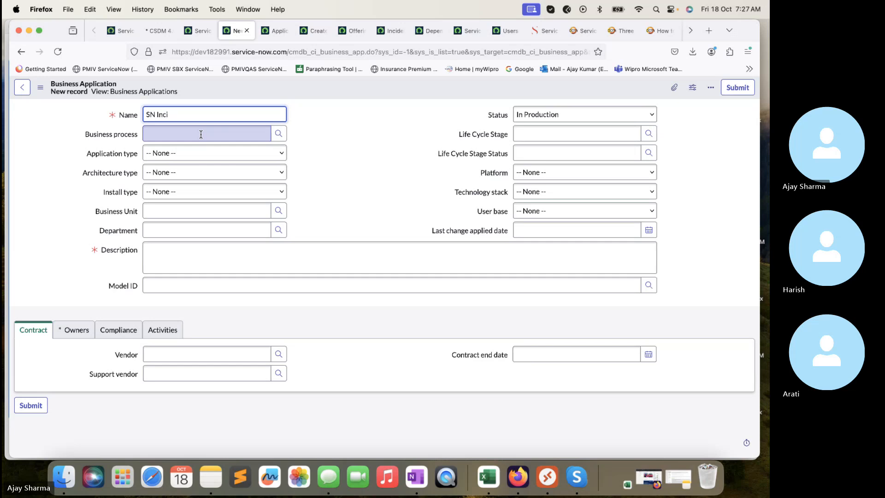
text(dent Maa)
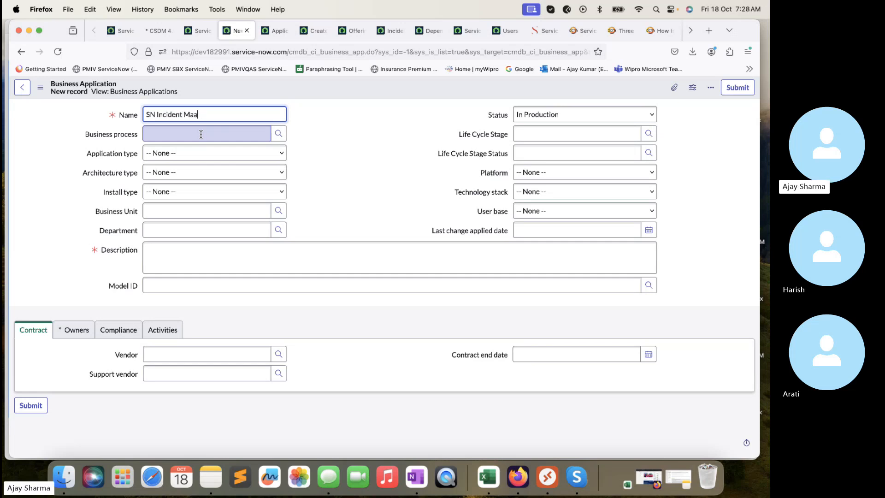
text(na)
key(BackSpace)
key(BackSpace)
key(BackSpace)
text(naga)
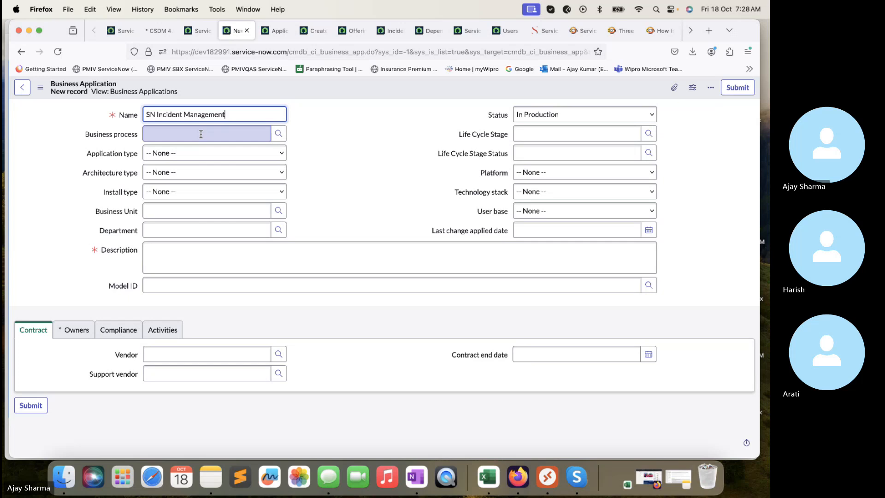
Step: Copy the business application's name into its description so it reads SN Incident Management
drag(239, 116, 133, 115)
key(super+c)
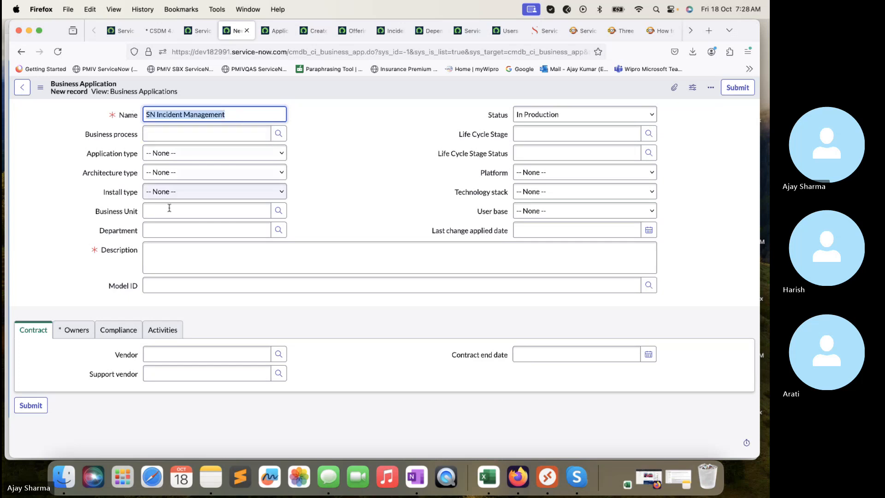
click(179, 247)
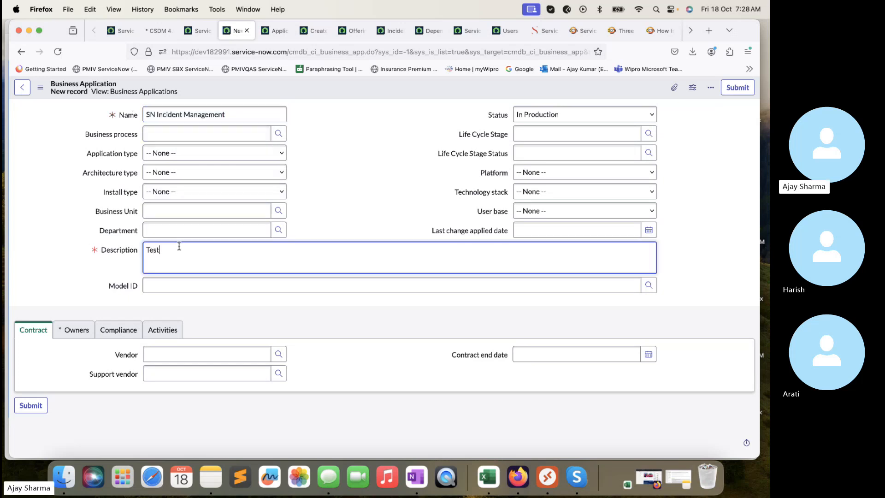
drag(188, 253, 134, 252)
key(super+v)
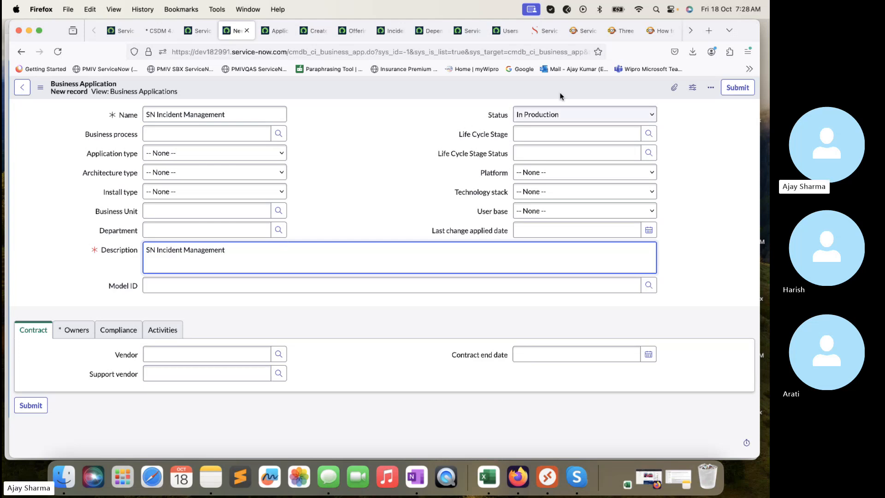
Step: Select a user from the user list as the mandatory IT Application owner and submit the business application
right_click(417, 84)
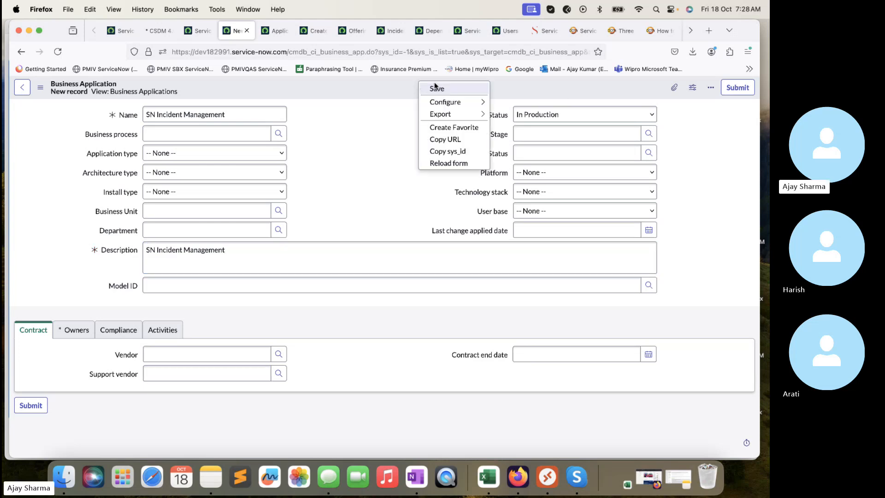
click(436, 86)
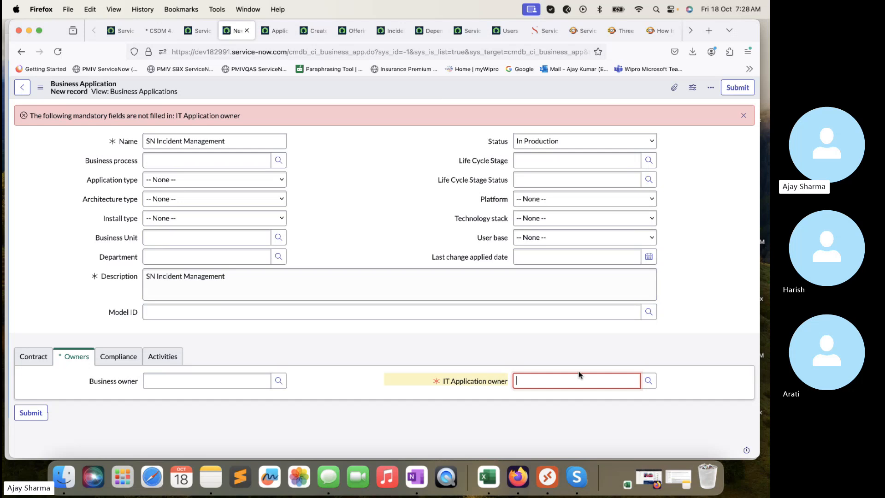
click(648, 380)
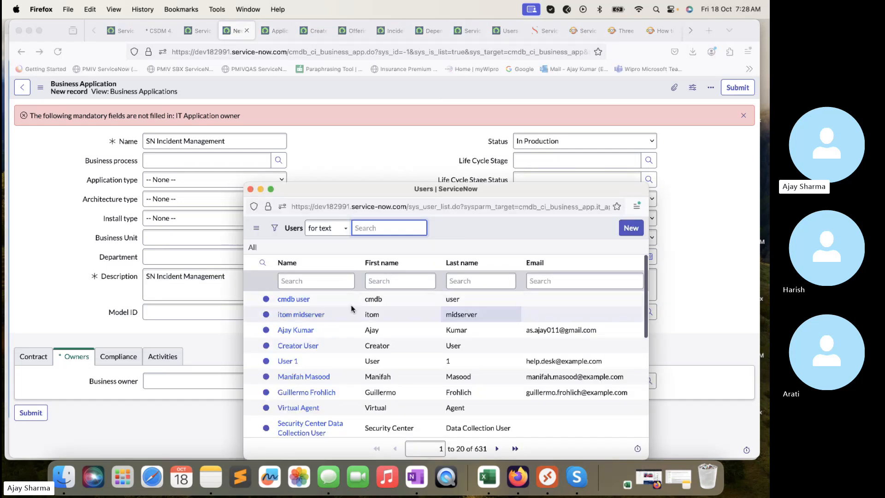
scroll(326, 399, down, 10)
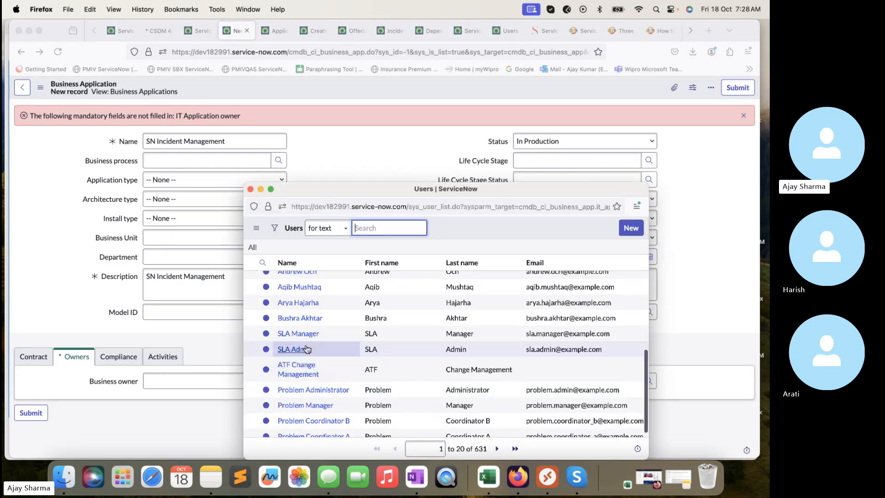
scroll(306, 350, up, 10)
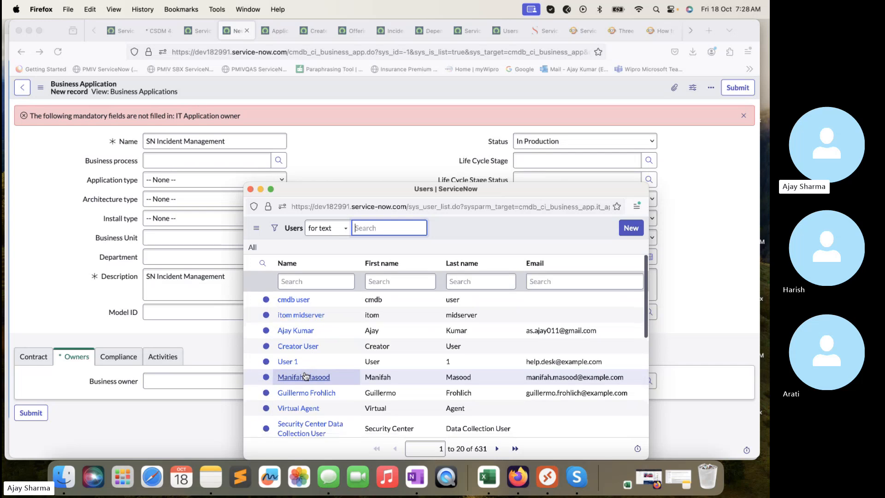
click(295, 329)
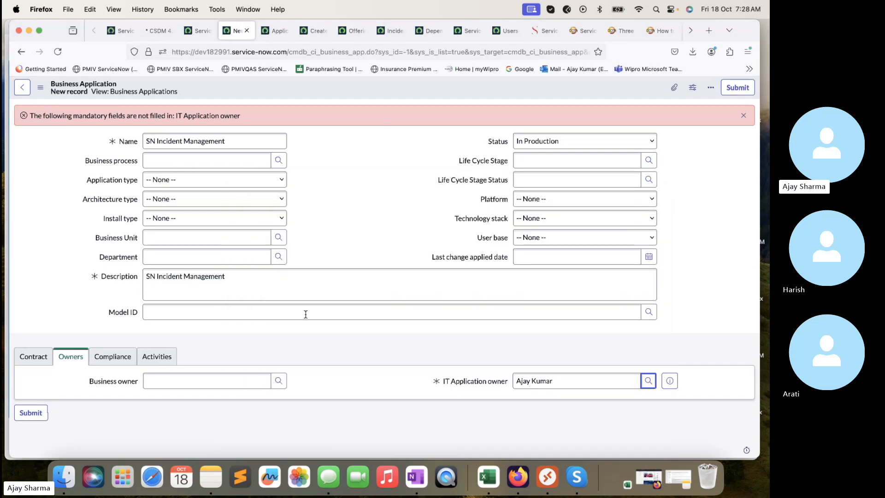
click(737, 87)
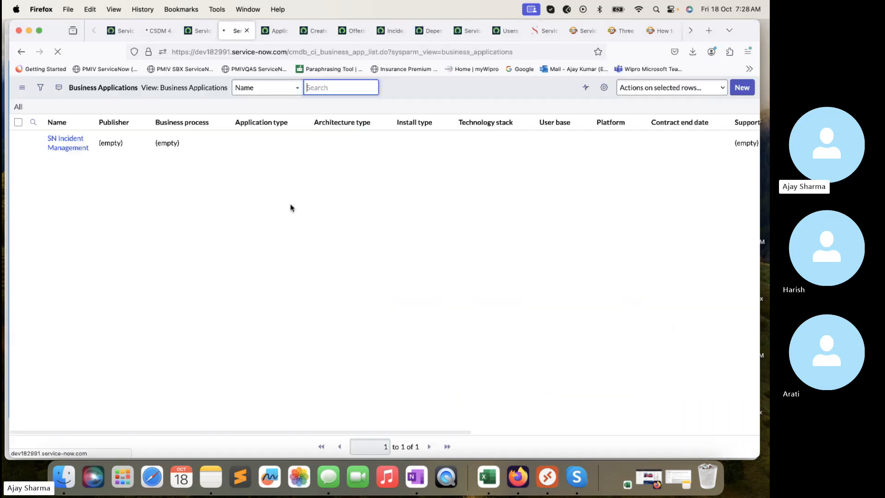
Step: Start a new business application record and name it SN Change Management
click(742, 87)
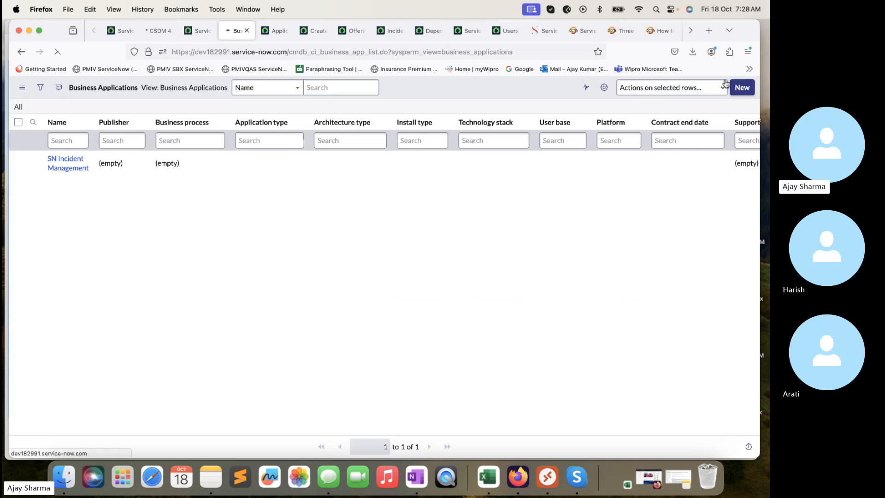
key(super+v)
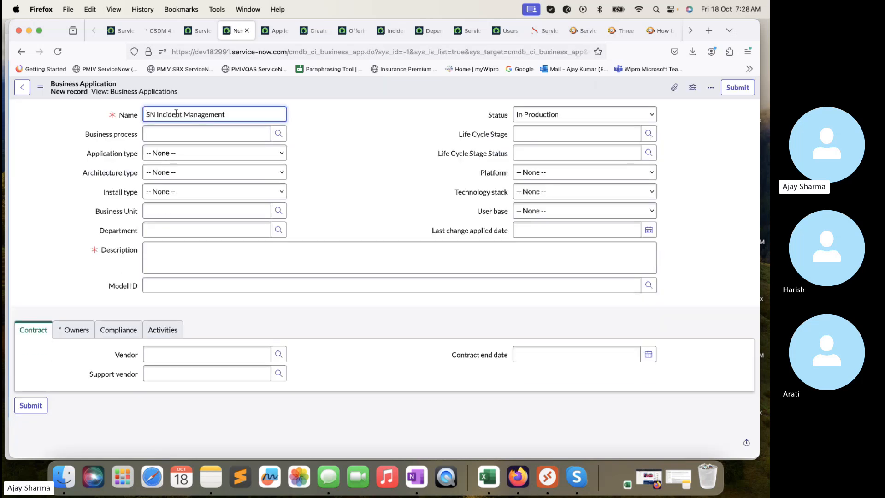
double_click(176, 113)
text(Chang)
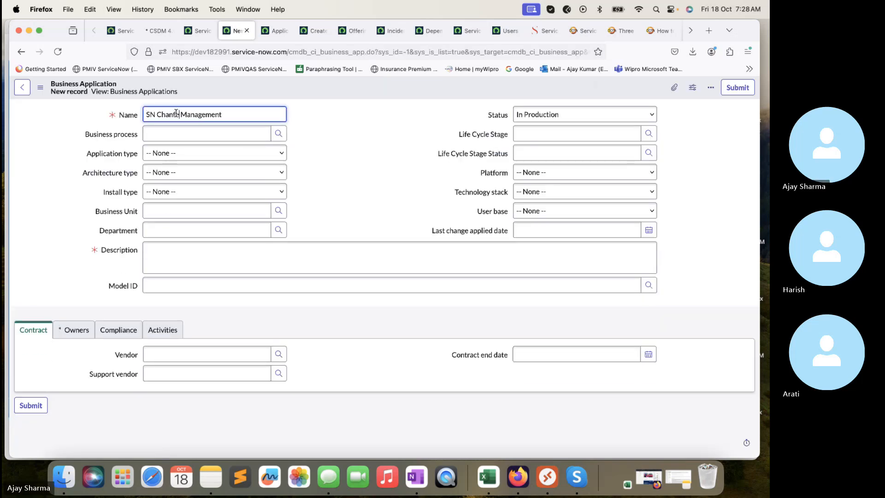
text(e)
key(BackSpace)
key(BackSpace)
key(BackSpace)
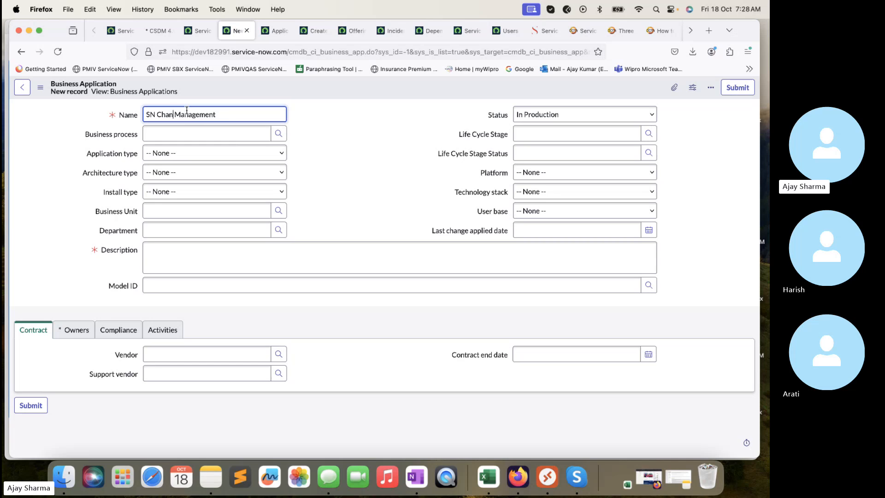
text(ge)
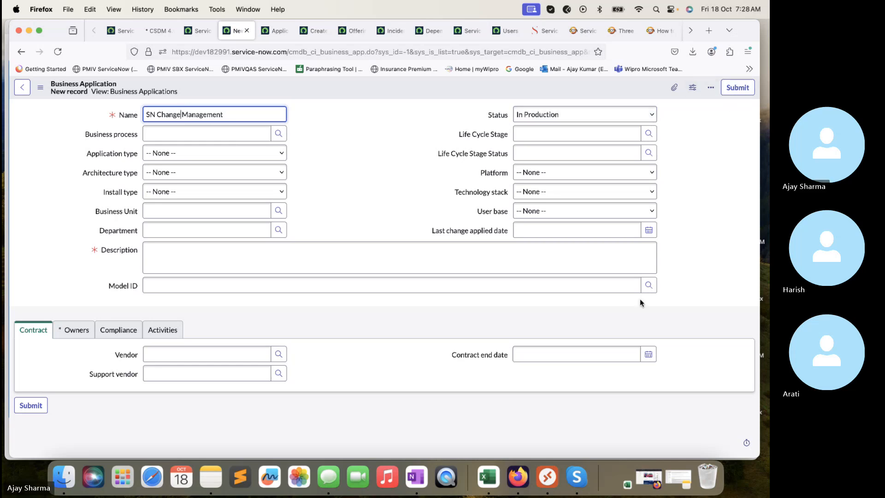
Step: Select a user as the IT Application owner, set the description to SN Incident Management, and submit the SN Change Management record
click(57, 333)
click(648, 354)
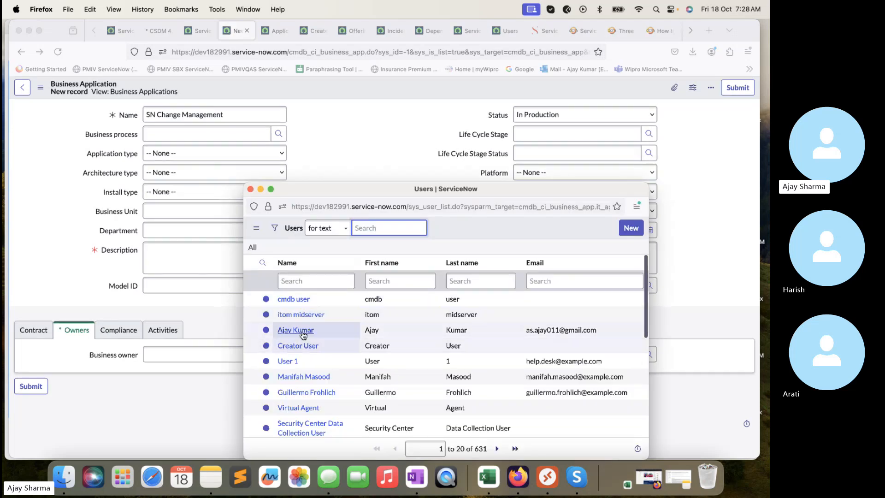
click(295, 330)
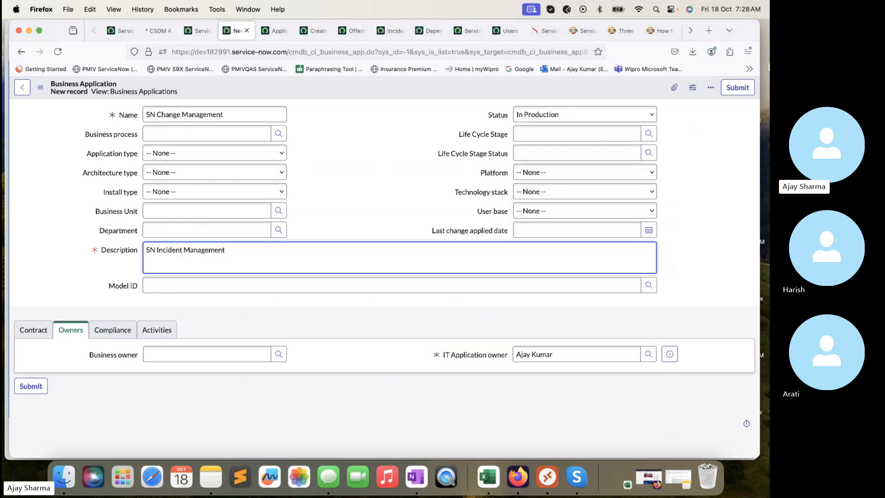
click(737, 88)
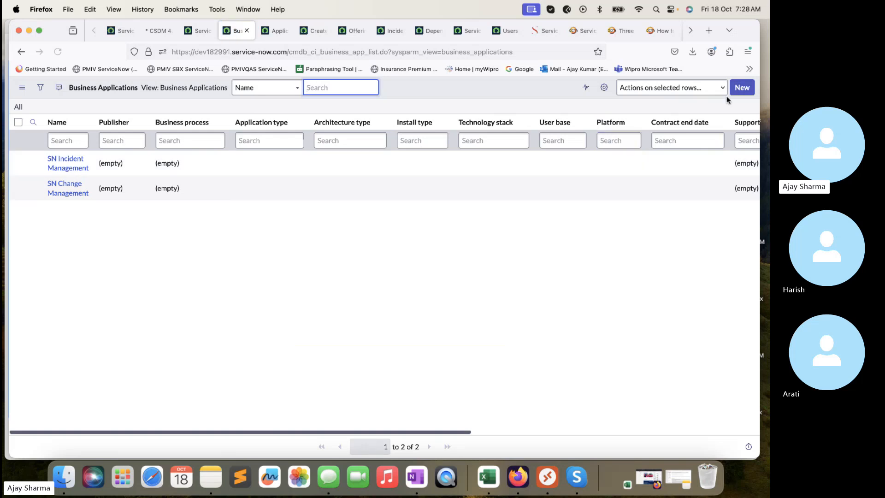
Step: Start another business application record with the name SN Mid Server and the description Sn Mid Server
click(741, 87)
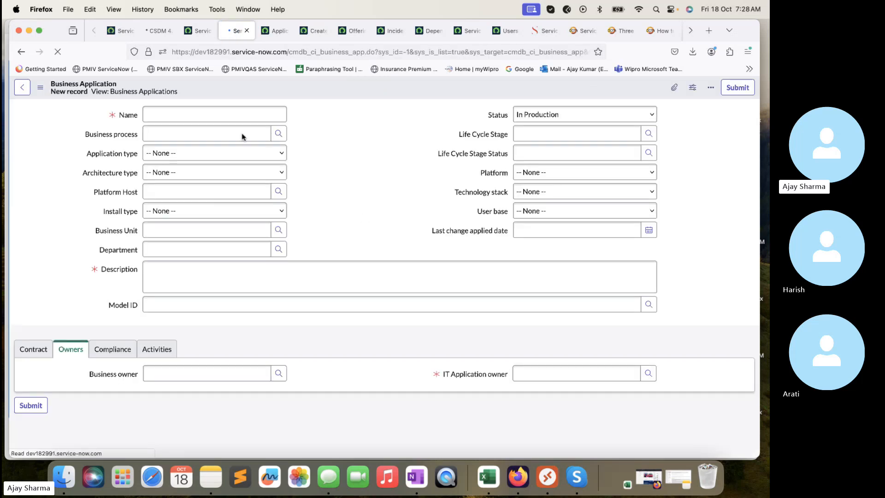
click(243, 115)
text(SN M)
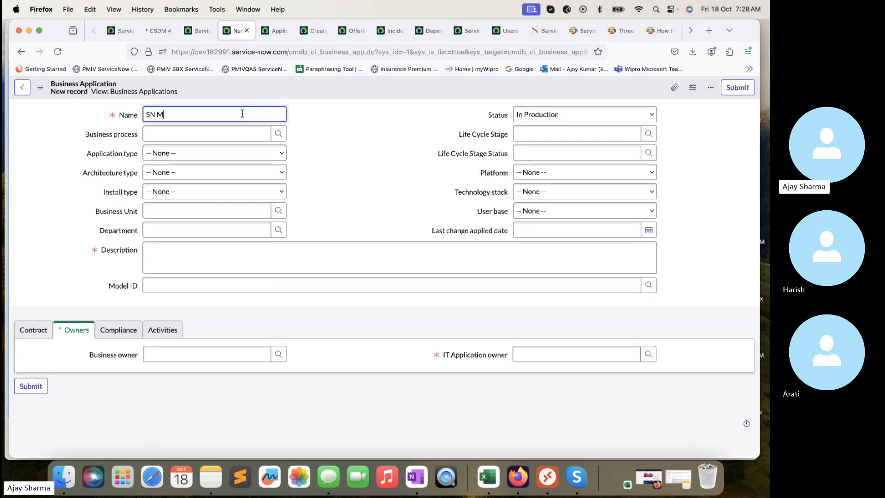
text(id Server)
click(235, 254)
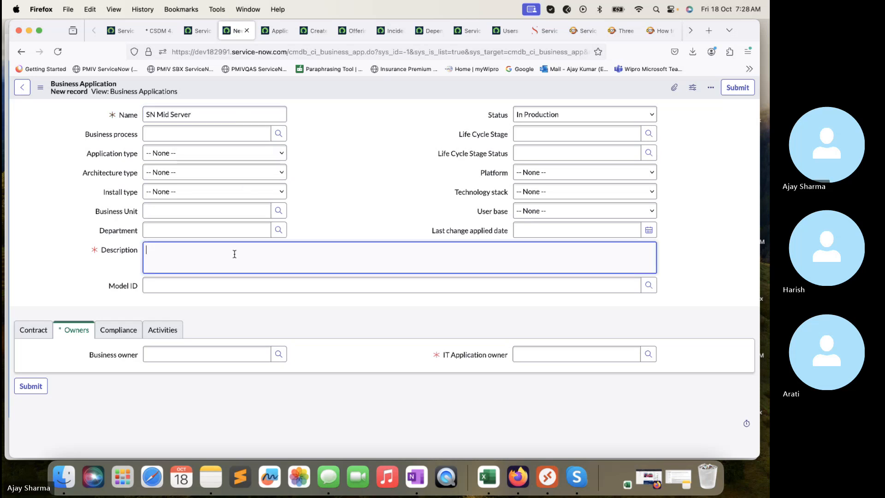
text(SN Incident Management)
drag(230, 249, 119, 242)
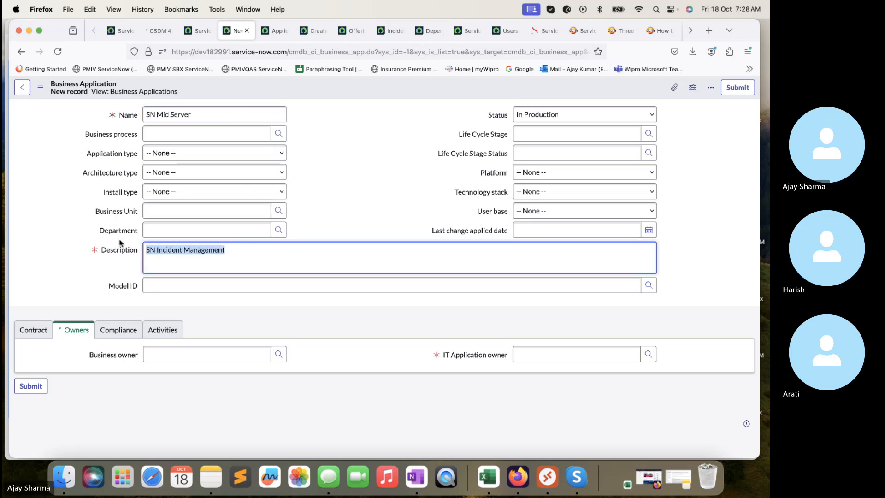
text(Sn Mid Server)
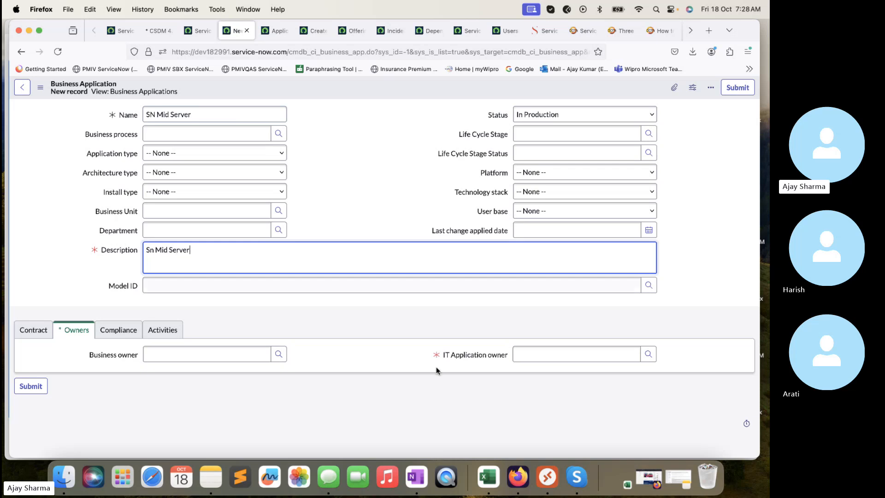
Step: Assign a user from the user list as SN Mid Server's IT Application owner and submit the record
click(647, 354)
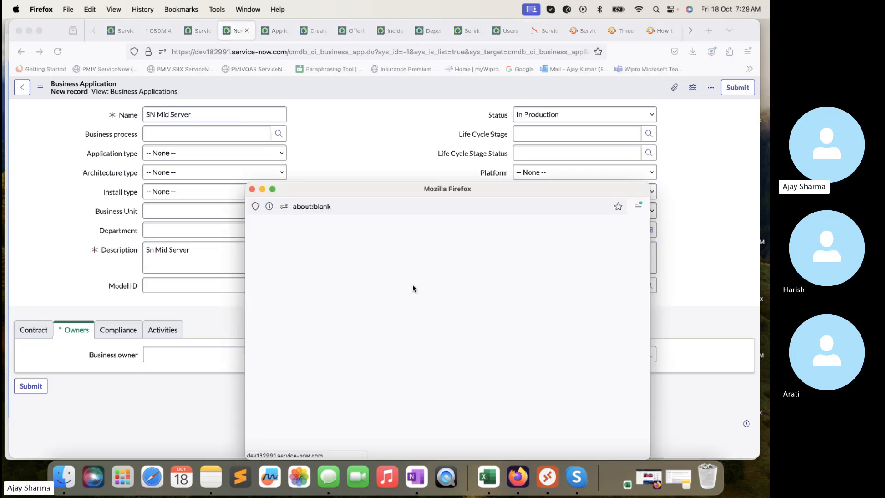
click(298, 329)
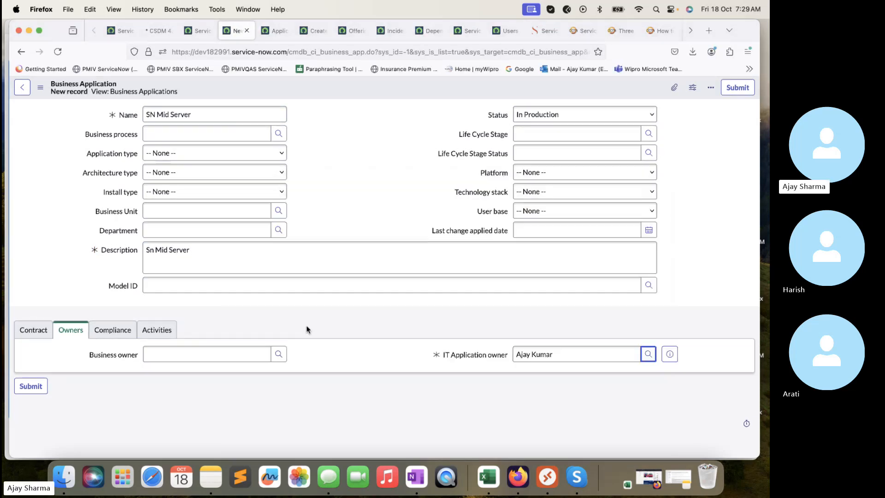
click(738, 87)
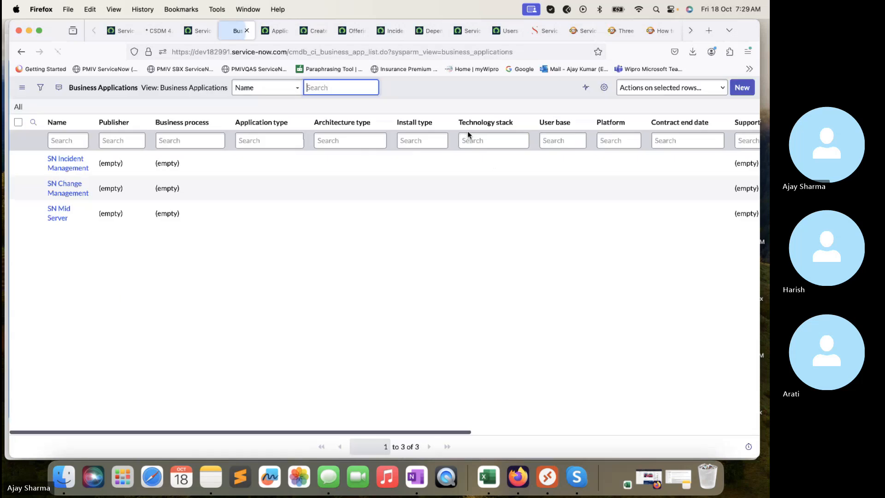
Step: Return to the ServiceNow- Prod - Madrid application service form, advance to populating the service, and open the method selection
click(275, 31)
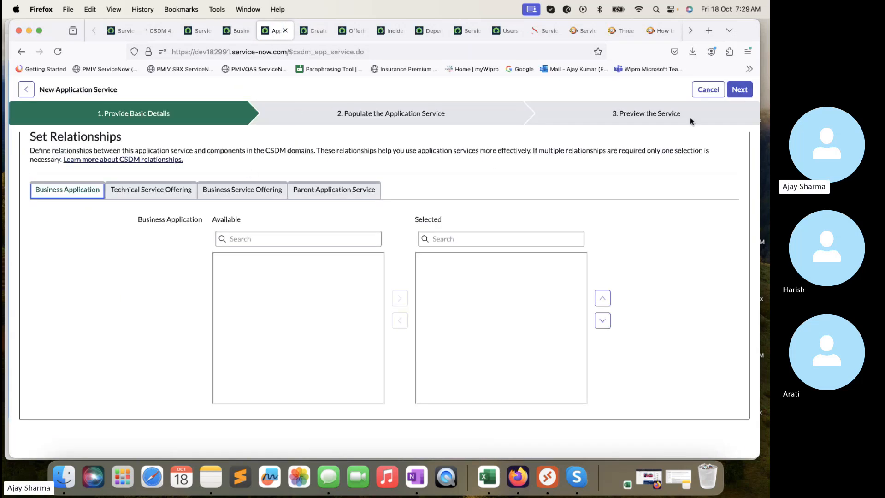
scroll(292, 150, up, 6)
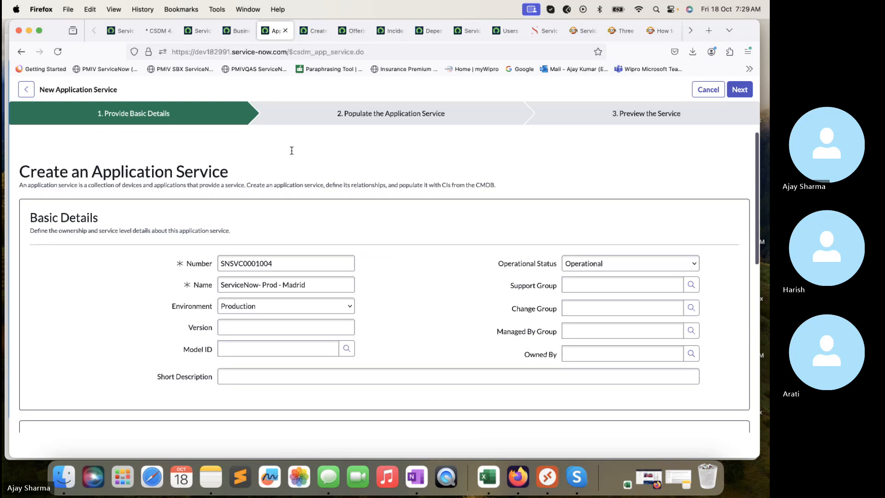
scroll(321, 233, down, 5)
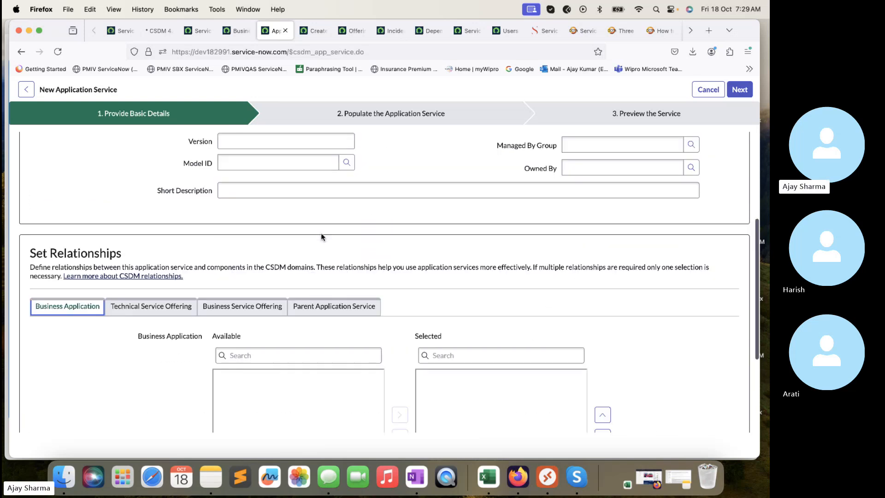
click(739, 90)
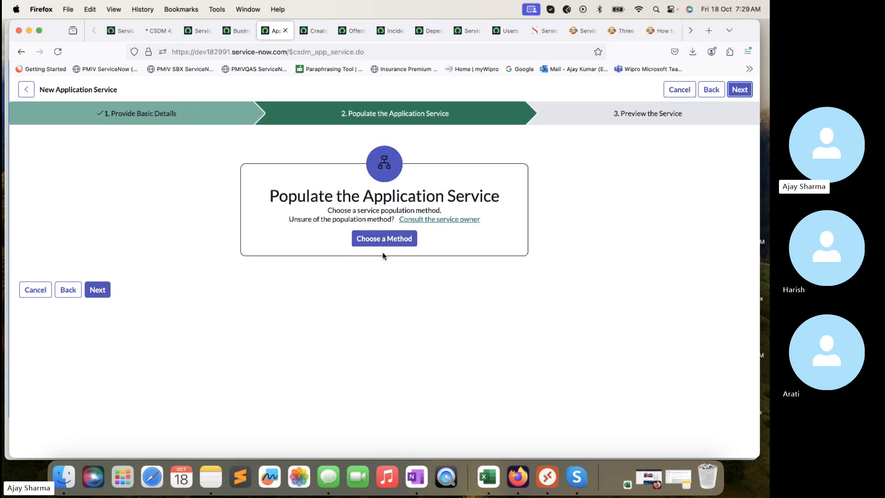
click(381, 239)
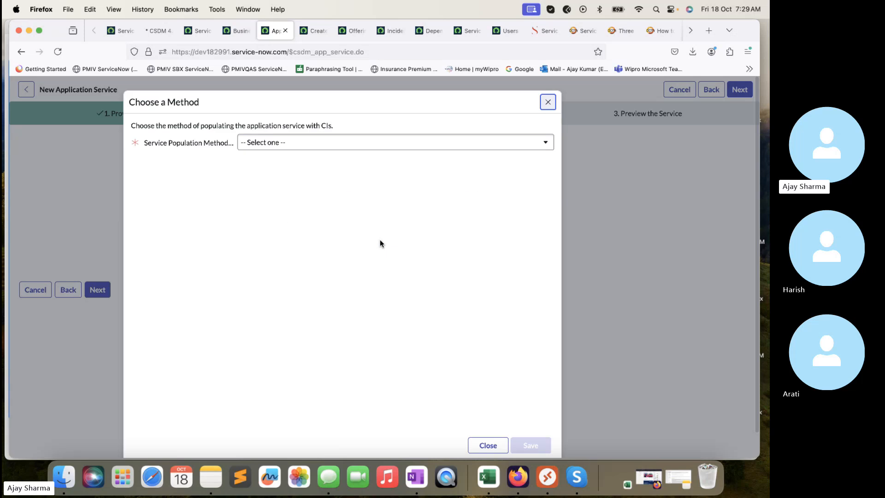
Step: Examine the available service population methods and their descriptions, from Top-Down Discovery to Dynamic Service
click(392, 147)
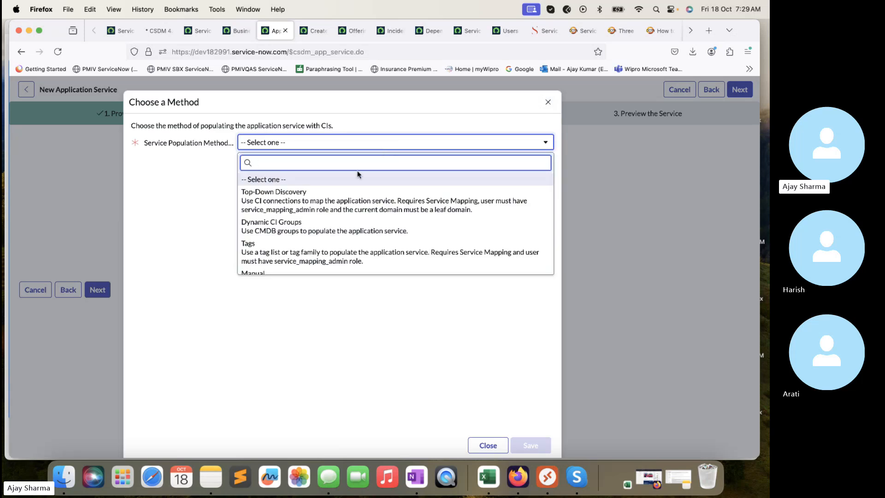
scroll(328, 211, down, 2)
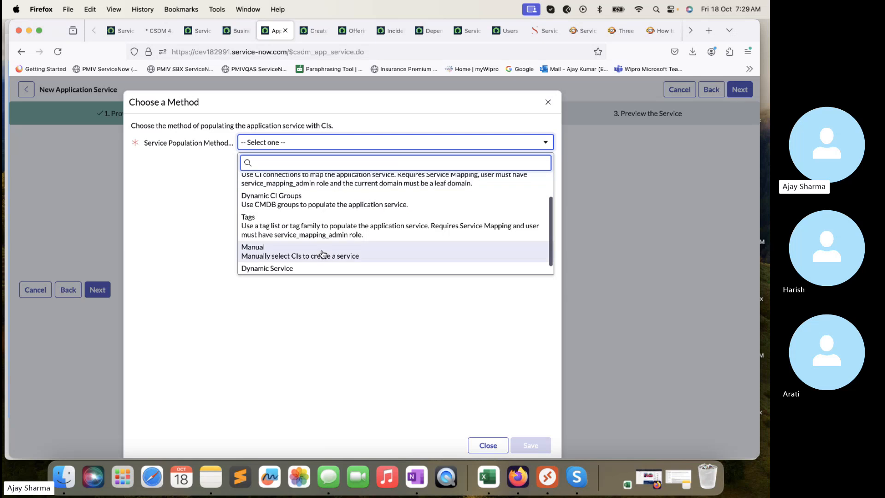
scroll(327, 234, down, 1)
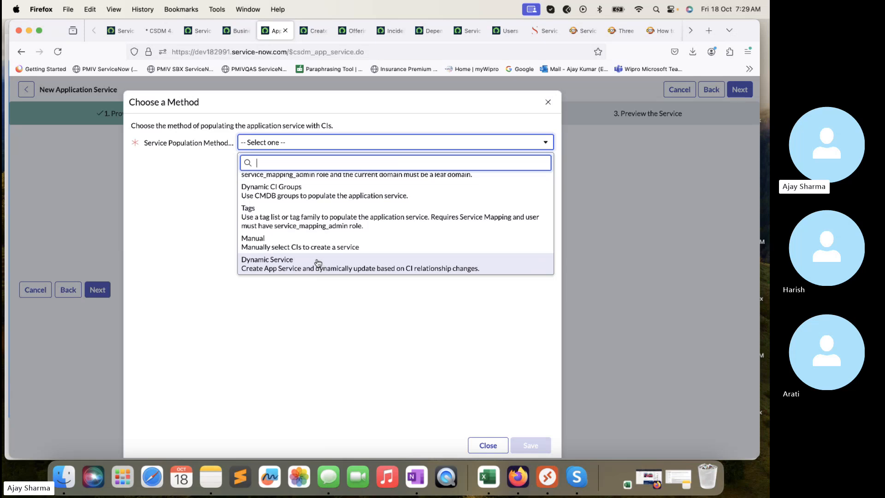
scroll(288, 212, up, 1)
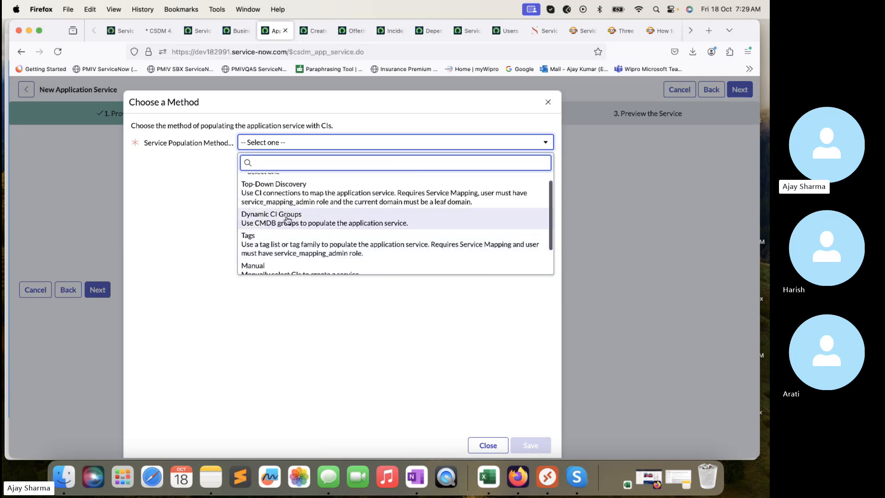
scroll(288, 220, up, 1)
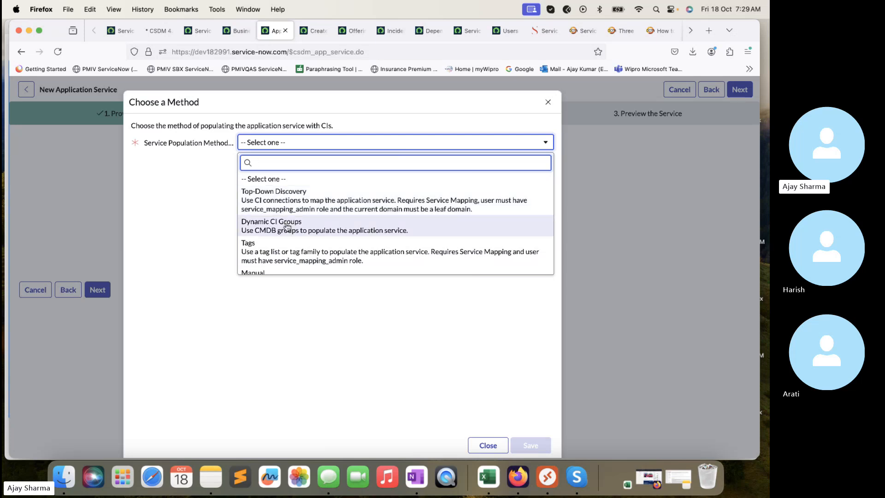
scroll(286, 226, down, 1)
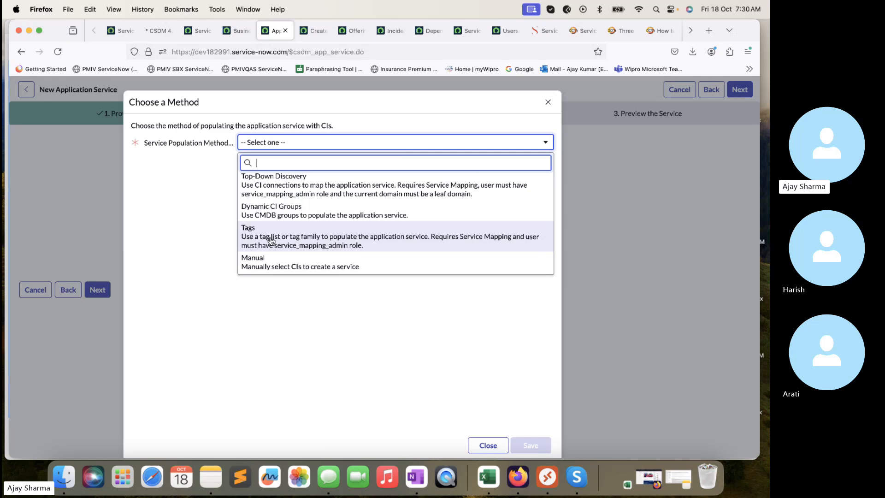
scroll(271, 240, down, 1)
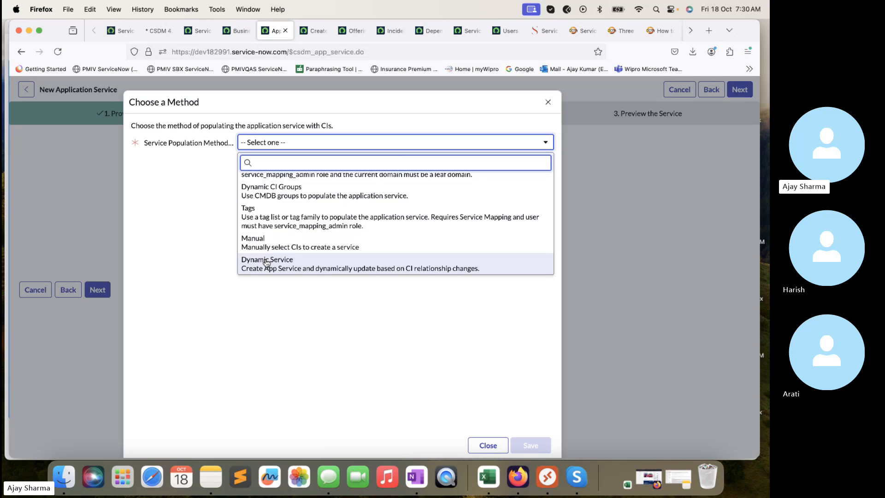
scroll(287, 207, up, 2)
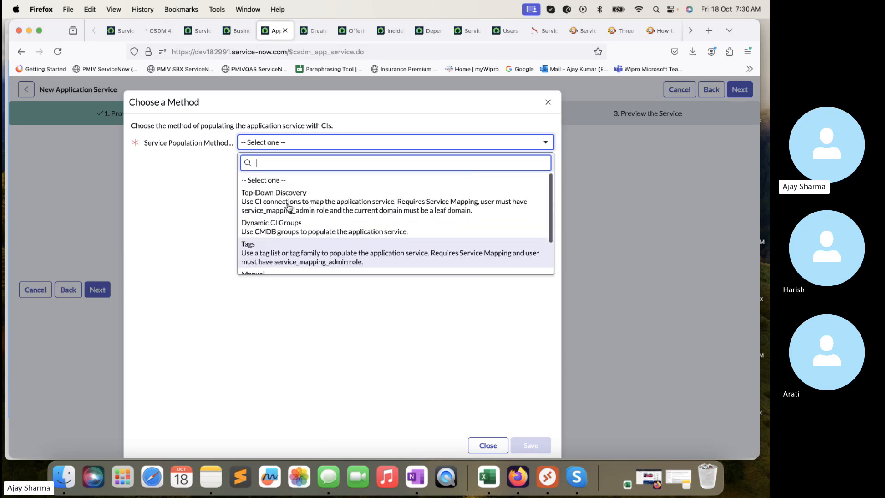
click(284, 179)
Step: Set the service population method to Top-Down Discovery and the application type to HTTP(S) Endpoint
click(283, 144)
click(331, 193)
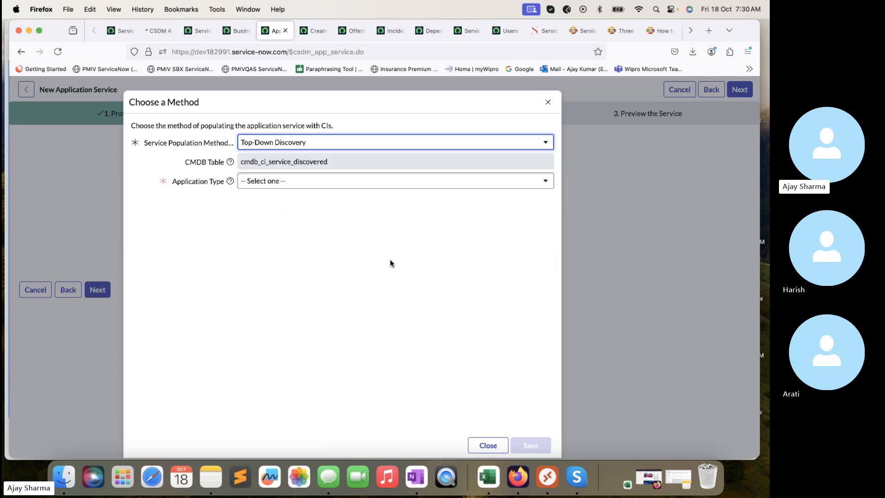
click(386, 181)
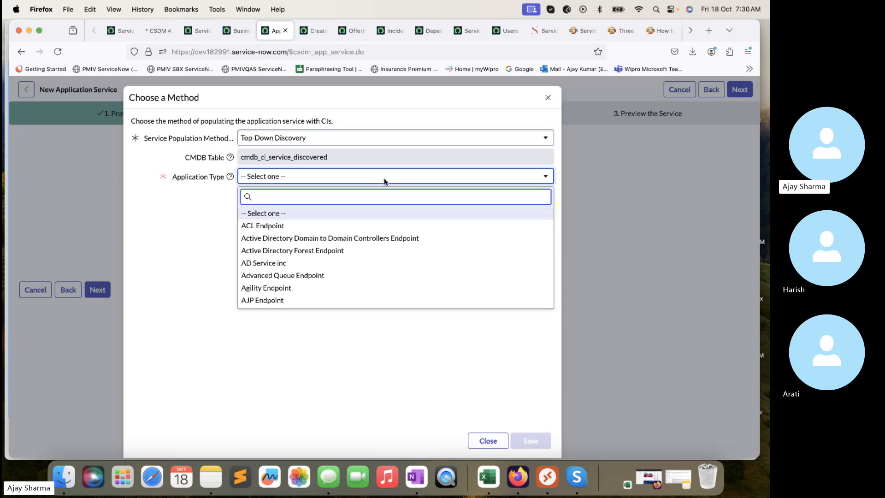
text(http)
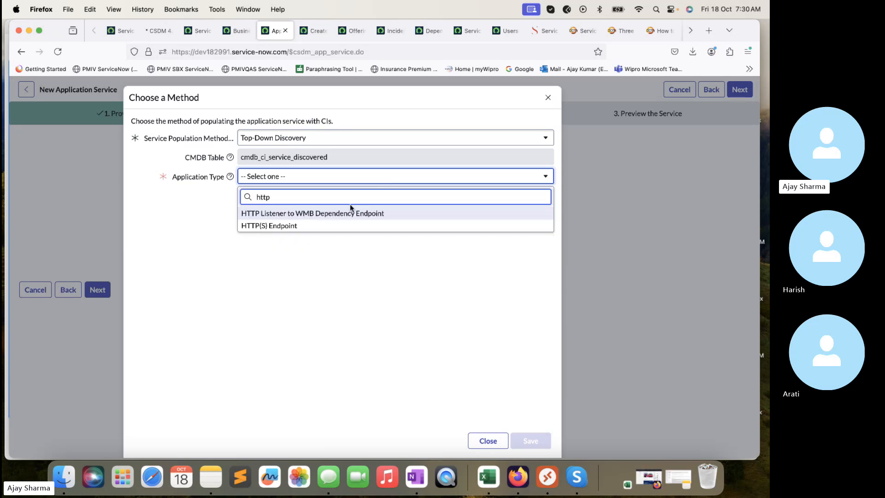
click(340, 225)
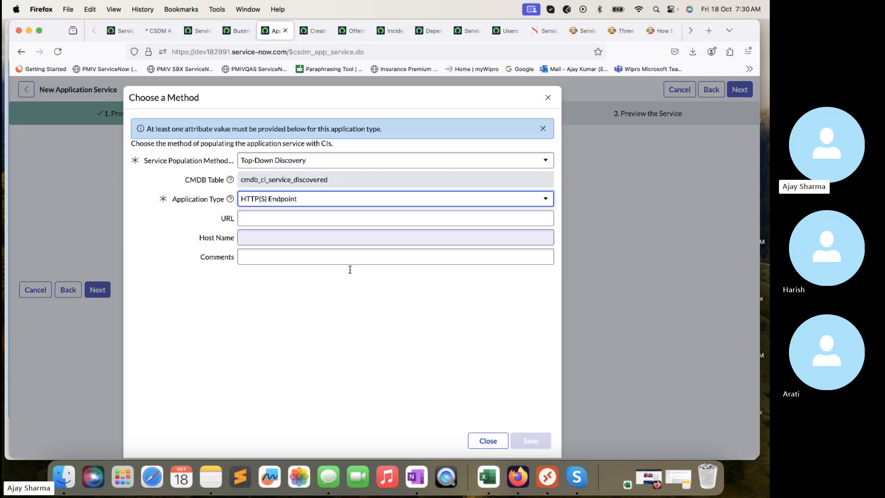
click(337, 215)
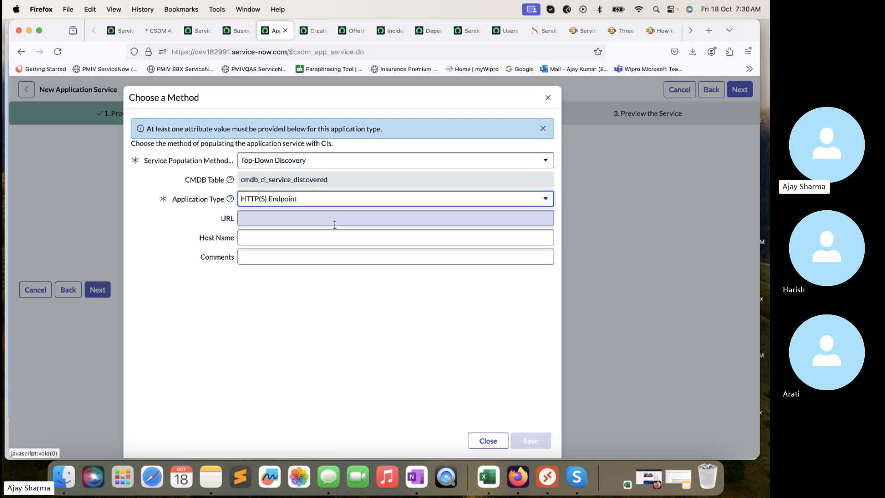
text(https)
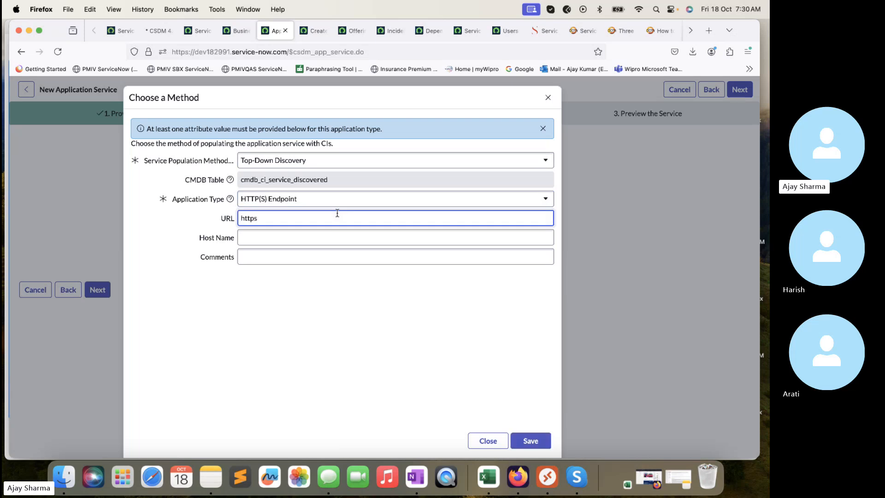
text(:..)
key(BackSpace)
text(991.service-now.com)
click(530, 440)
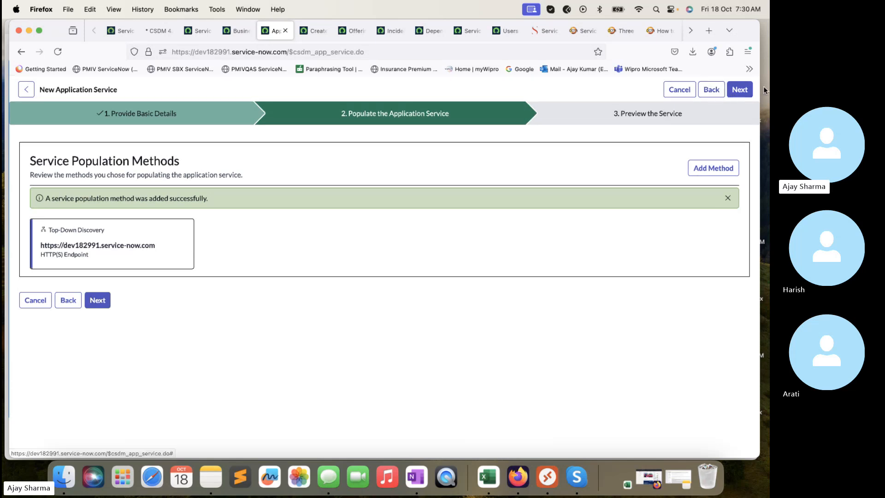
click(739, 89)
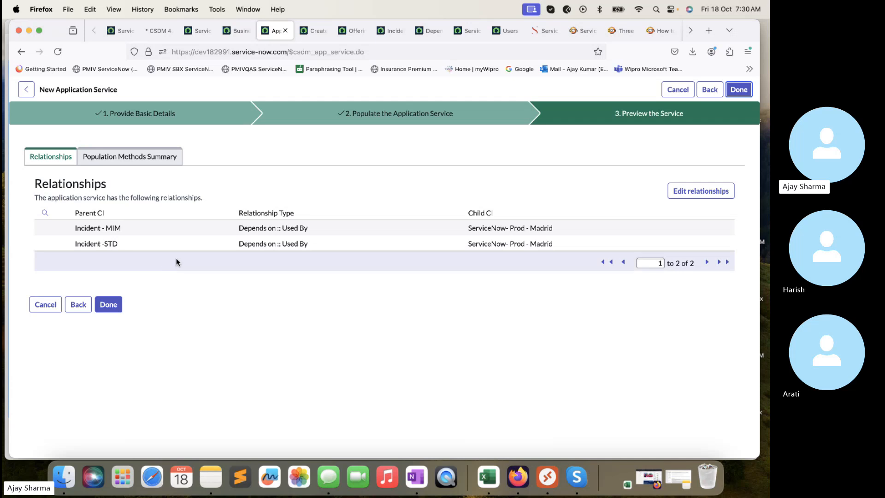
click(117, 302)
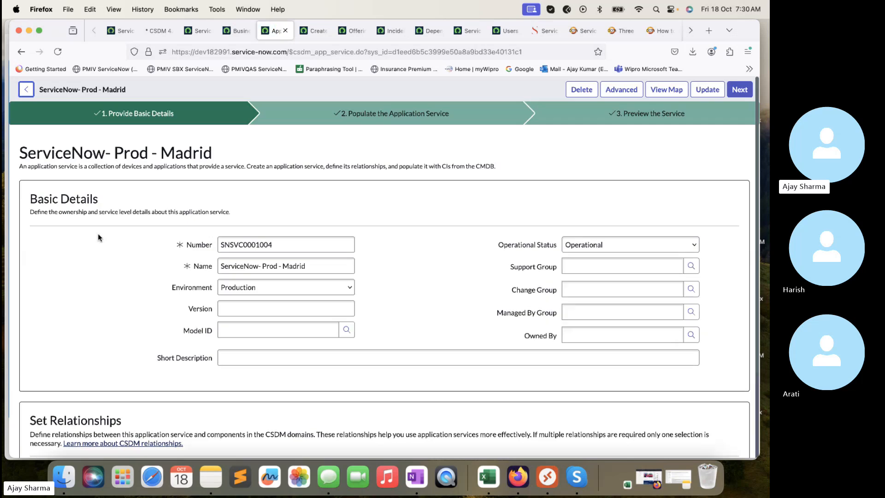
Step: Relate the business applications SN Change Management, SN Incident Management and SN Mid Server to ServiceNow- Prod - Madrid and update the service
scroll(98, 234, down, 5)
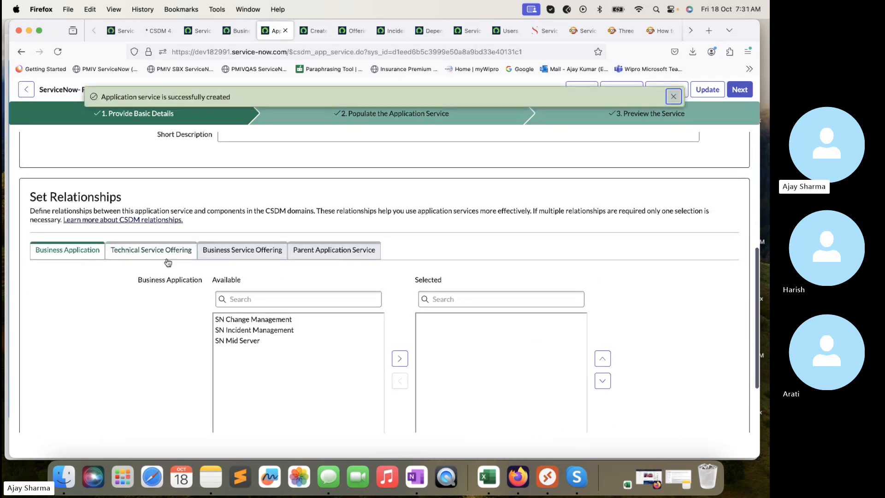
click(319, 249)
click(264, 249)
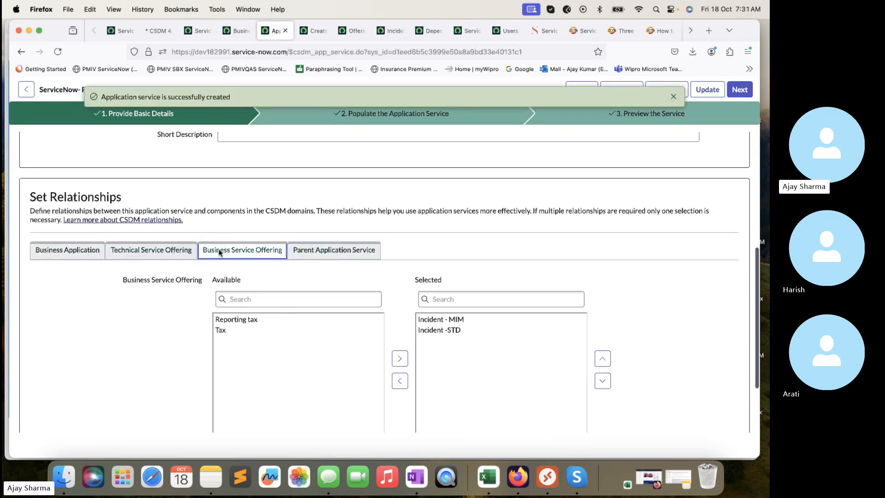
click(287, 322)
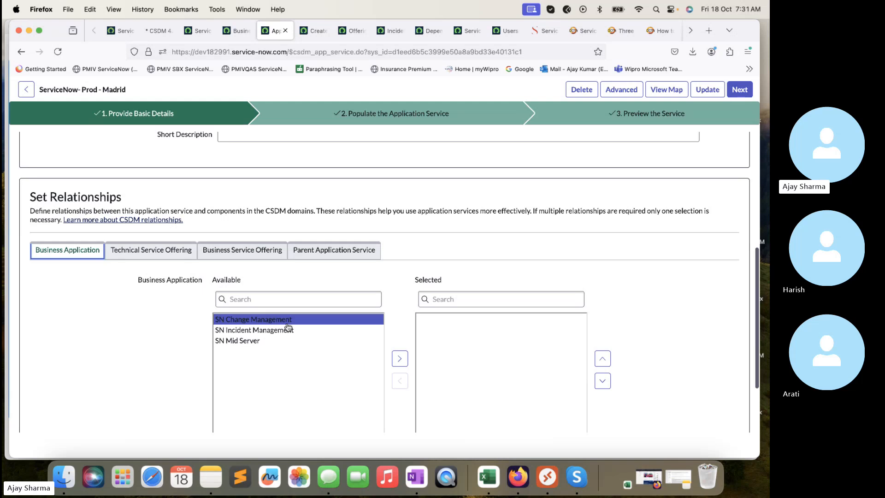
shift+click(287, 330)
shift+click(286, 341)
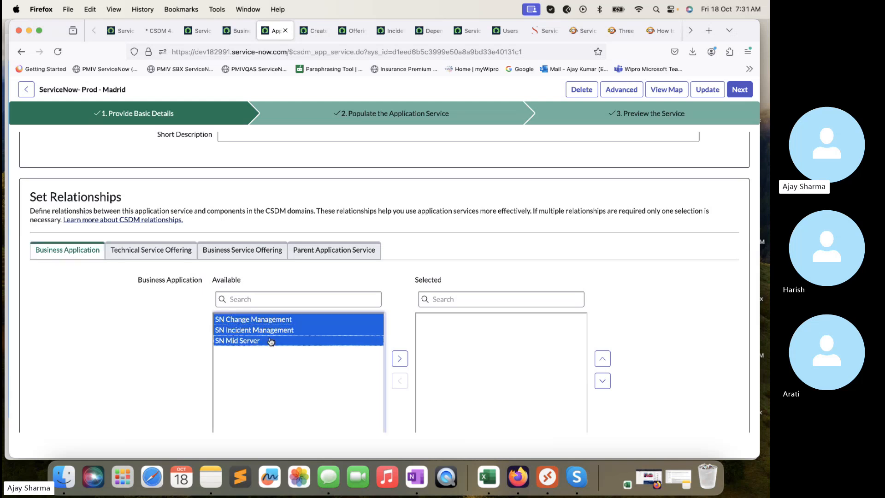
scroll(276, 339, down, 3)
click(400, 277)
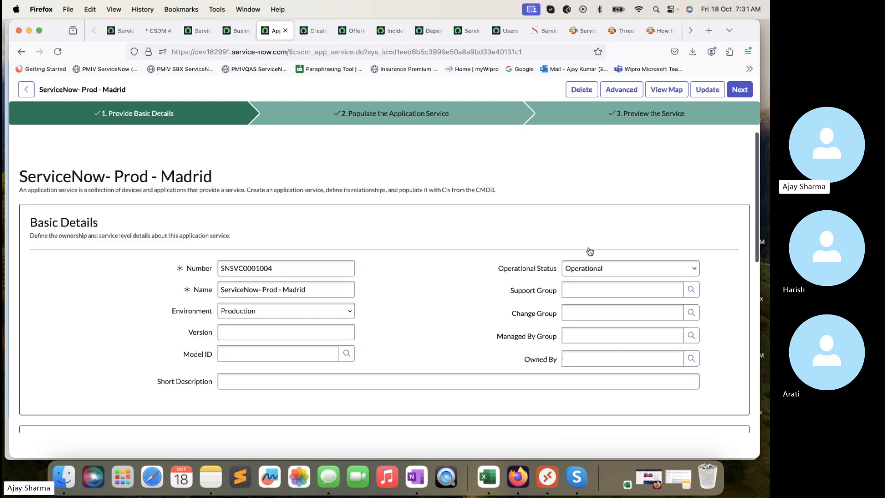
click(741, 90)
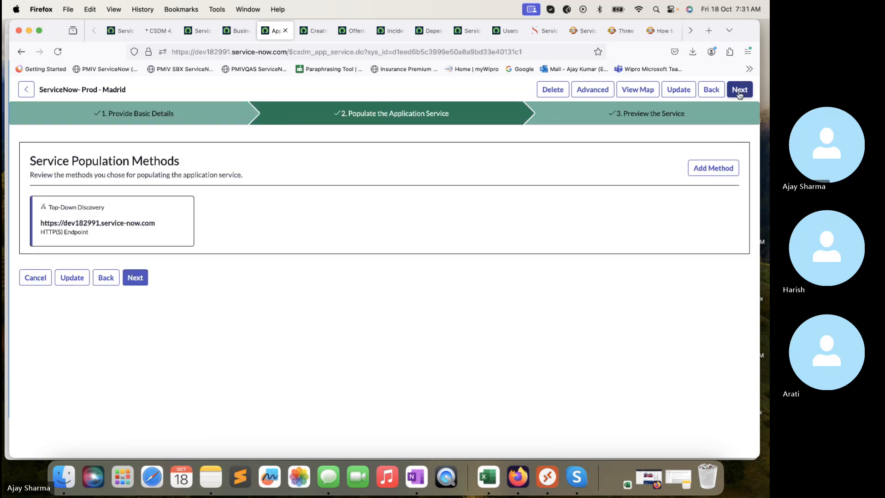
click(675, 92)
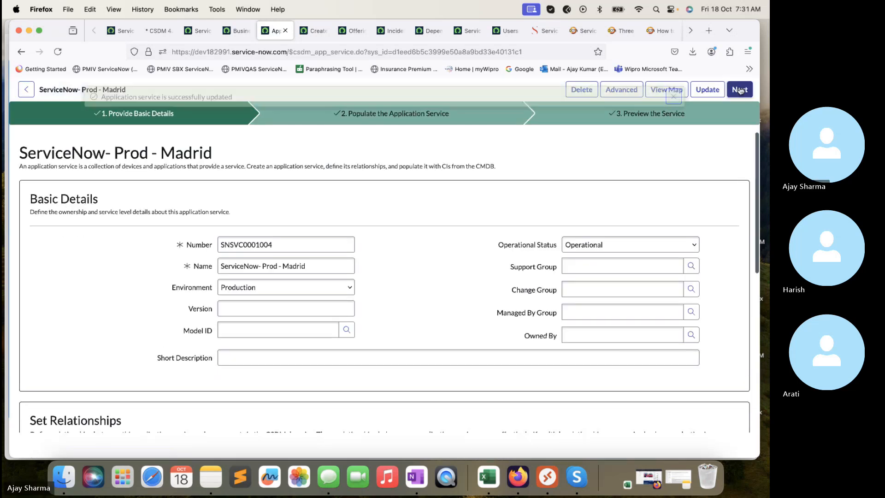
Step: Preview the ServiceNow- Prod - Madrid relationships and compare them with the CSDM ITSM example diagram on the Data Content Manager page
click(740, 90)
click(740, 90)
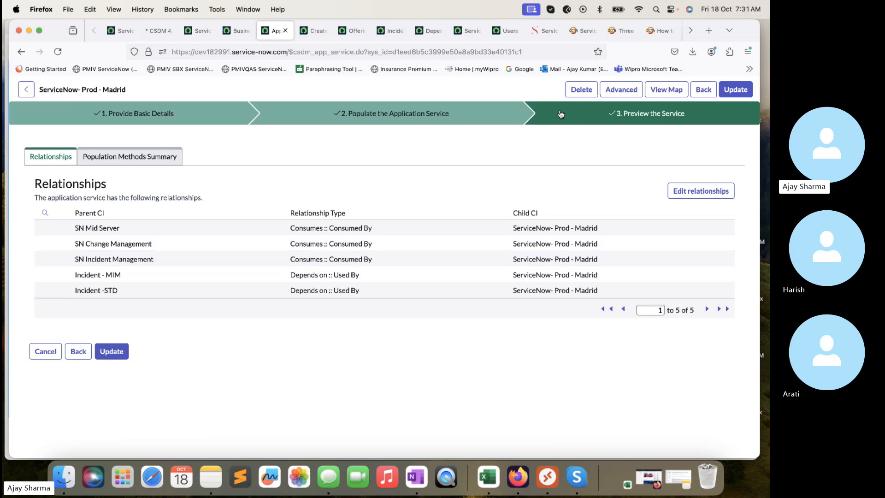
click(577, 33)
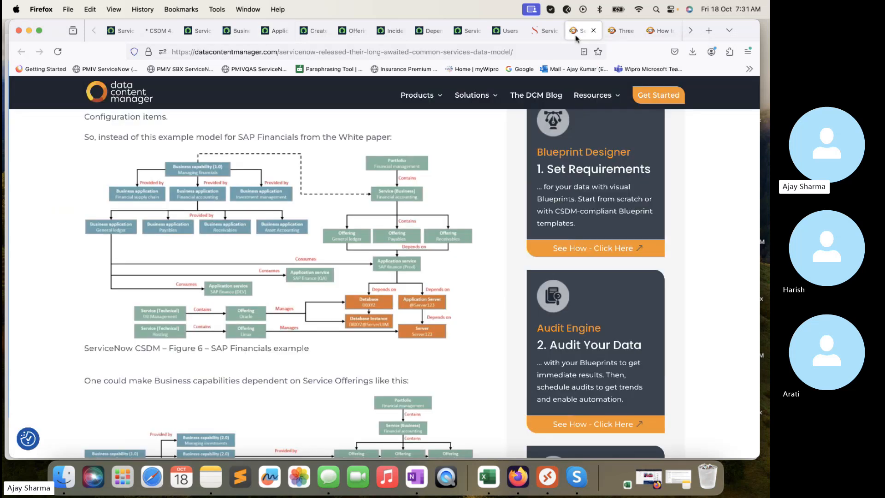
click(617, 31)
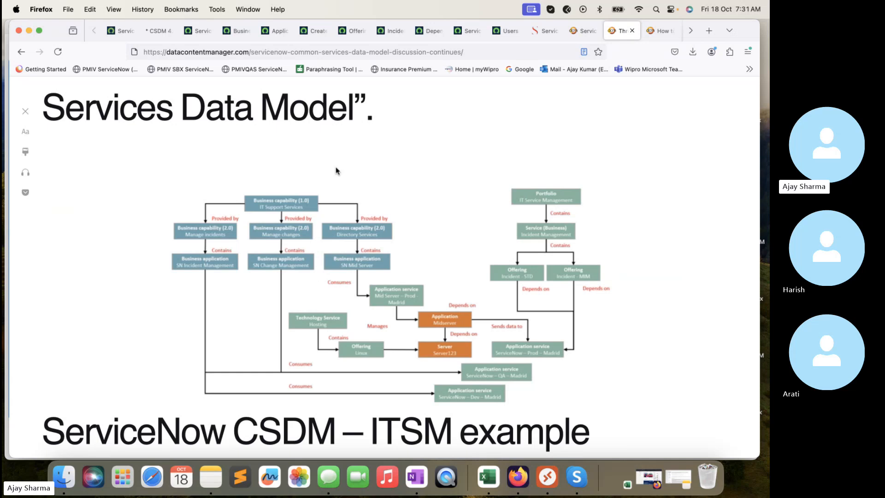
click(278, 31)
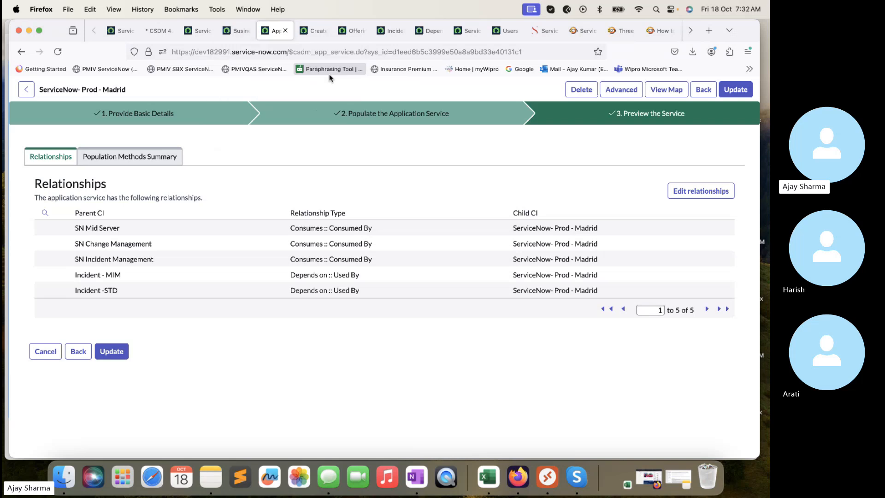
click(621, 31)
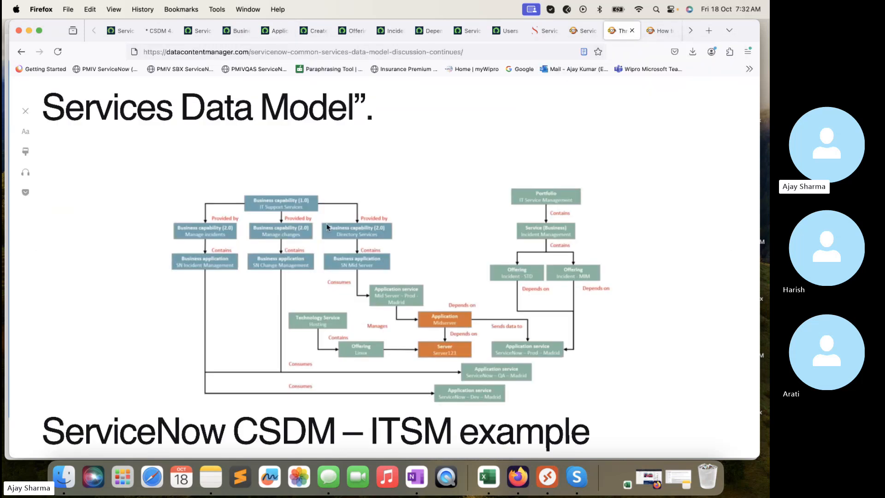
Step: Find the CSDM Business Capability module by filtering on "Business Capa", open it on a separate page, and start a new record
click(186, 31)
click(174, 31)
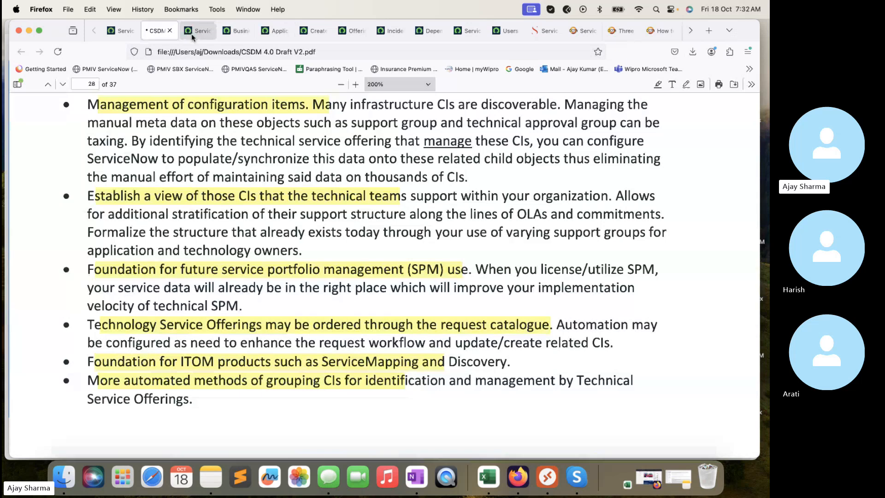
click(193, 33)
click(118, 89)
click(119, 116)
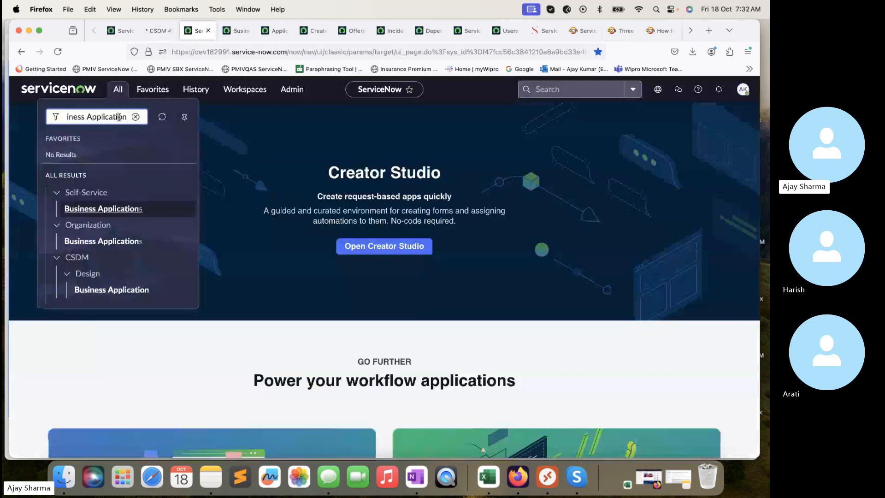
click(135, 117)
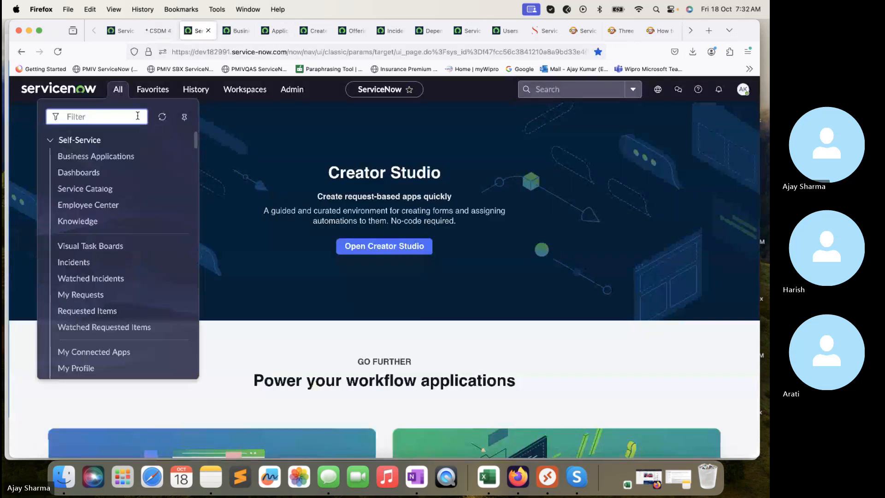
text(Business Caoa)
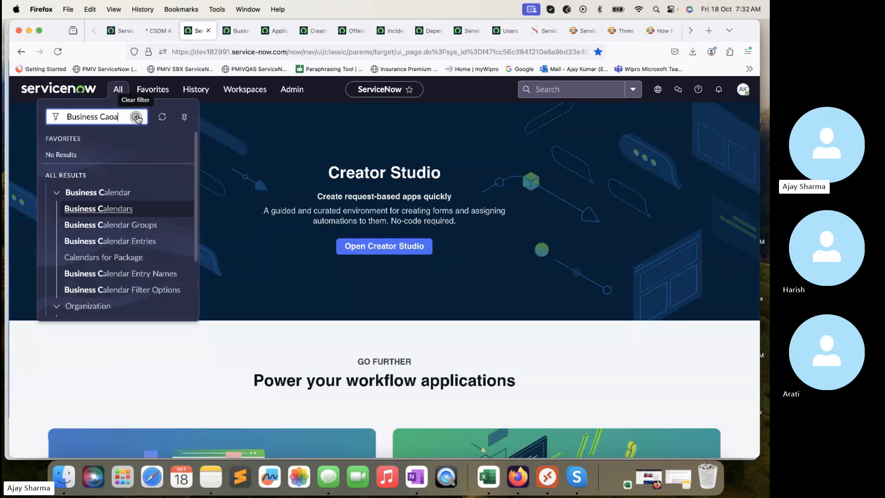
key(BackSpace)
key(BackSpace)
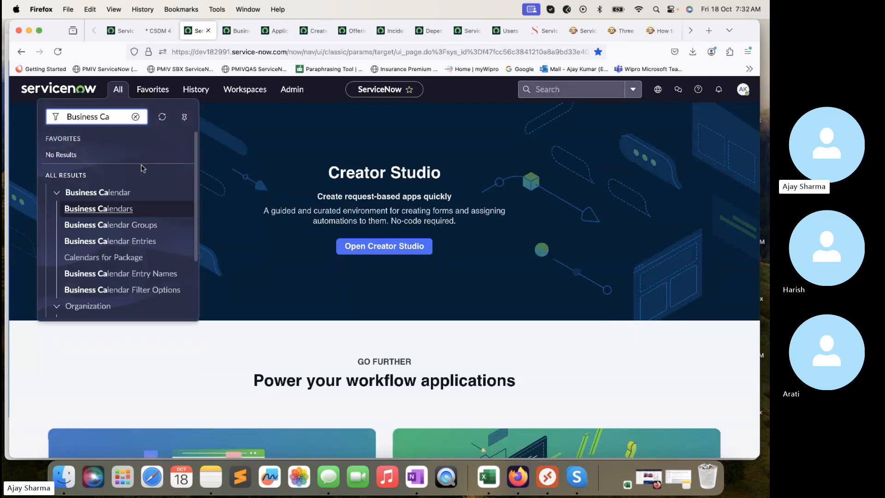
text(pa)
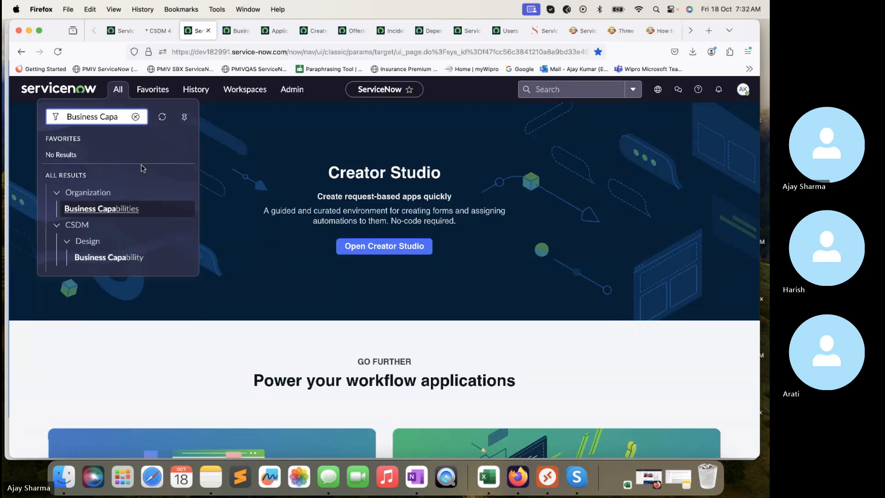
super+click(117, 258)
click(234, 30)
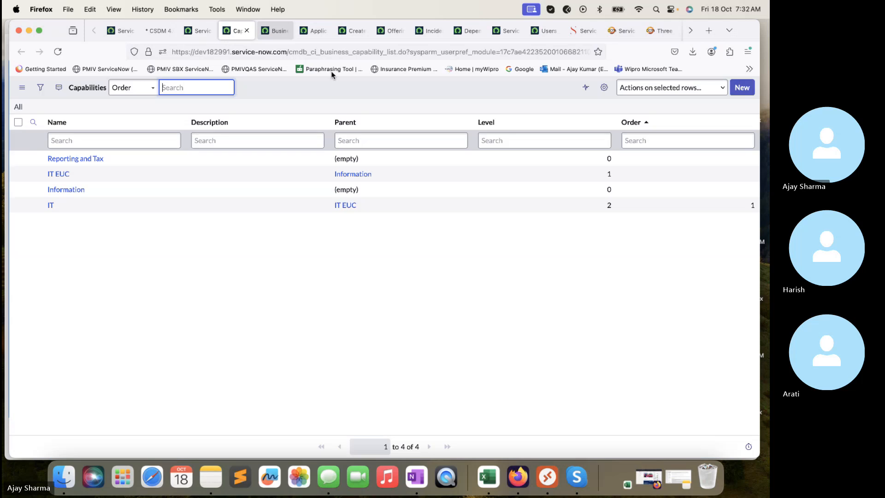
click(748, 94)
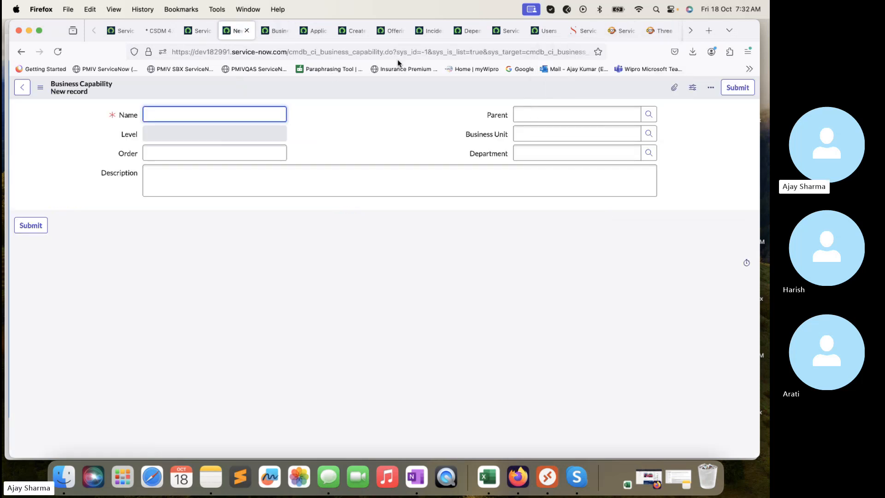
Step: Close the unneeded browser pages between the application service and the user list, including Offerings and Services, keeping the dependency map
click(358, 33)
click(362, 31)
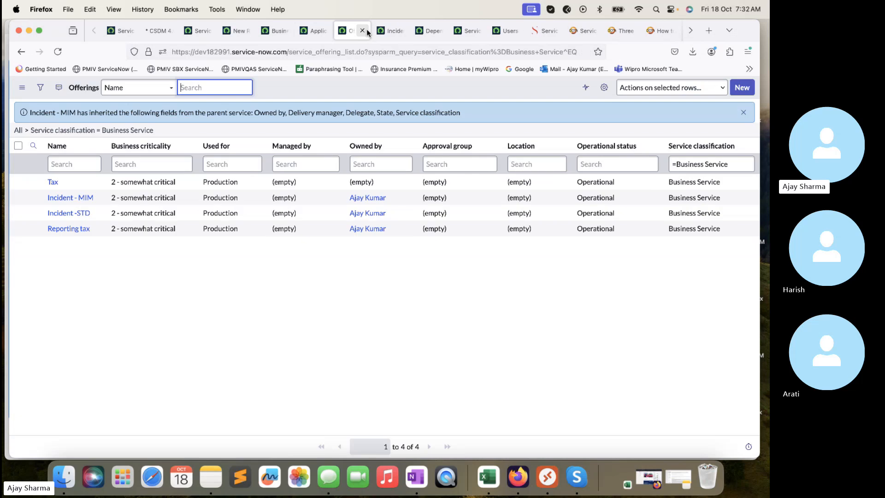
click(366, 31)
click(366, 32)
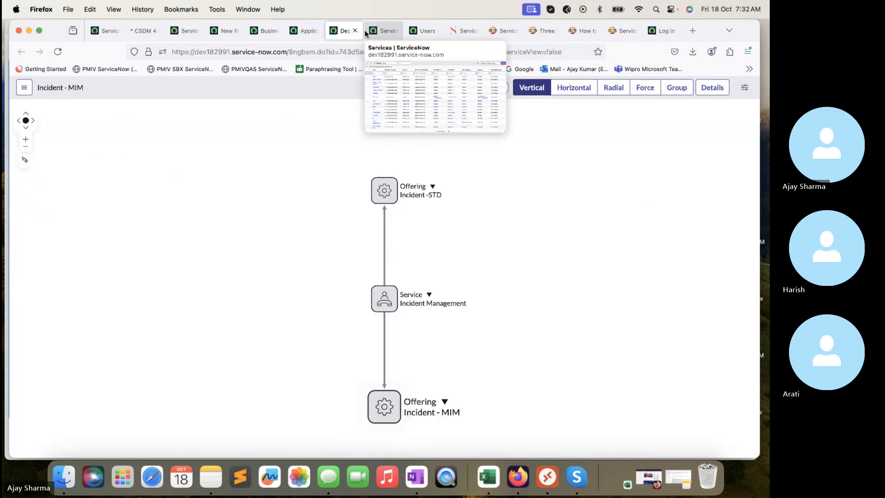
click(368, 32)
click(395, 31)
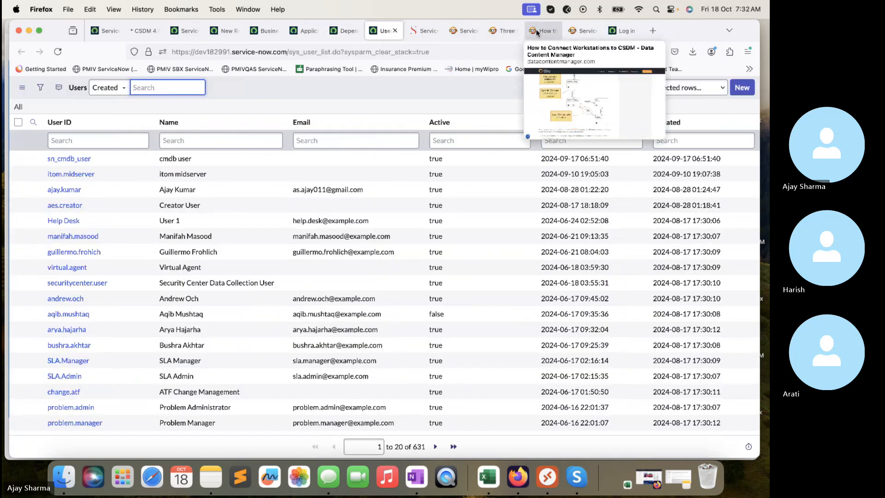
Step: Following the ITSM example diagram, name the new business capability IT Support Services and set its business unit to IT
click(506, 32)
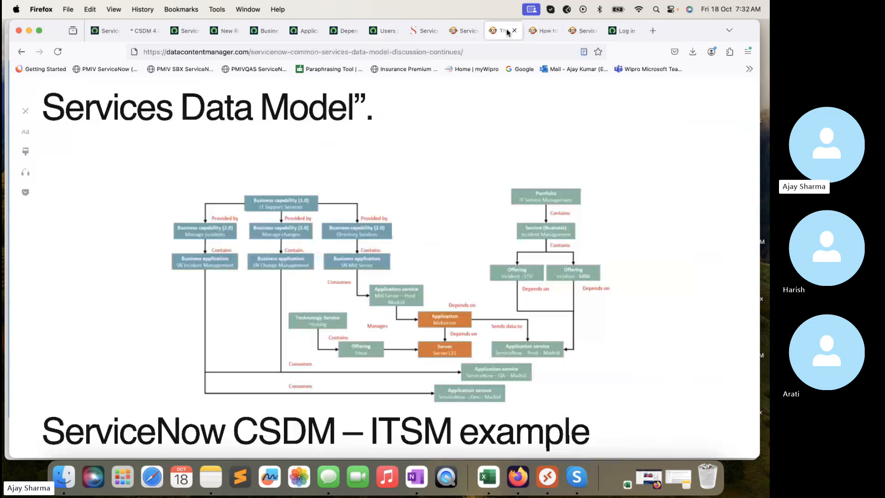
click(226, 30)
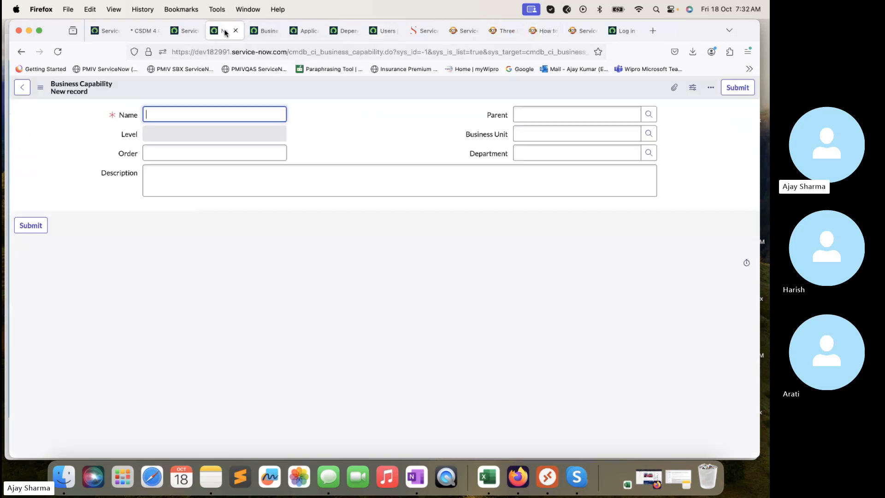
click(198, 119)
text(IT Suppor)
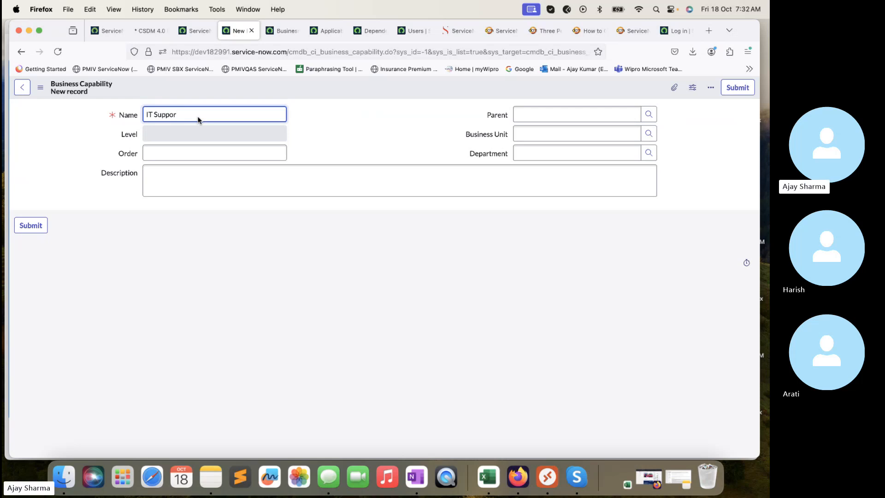
text(t Services)
click(648, 133)
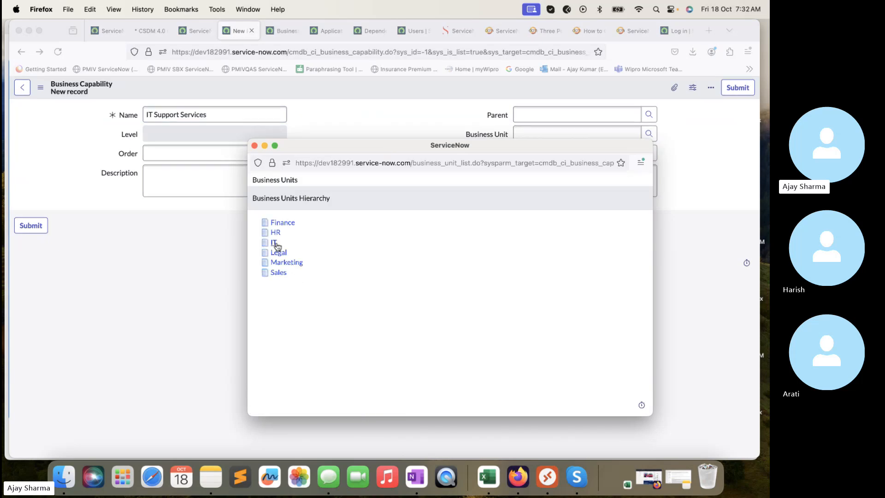
click(276, 242)
Step: Create a department named IT and assign it to the IT Support Services capability
click(649, 153)
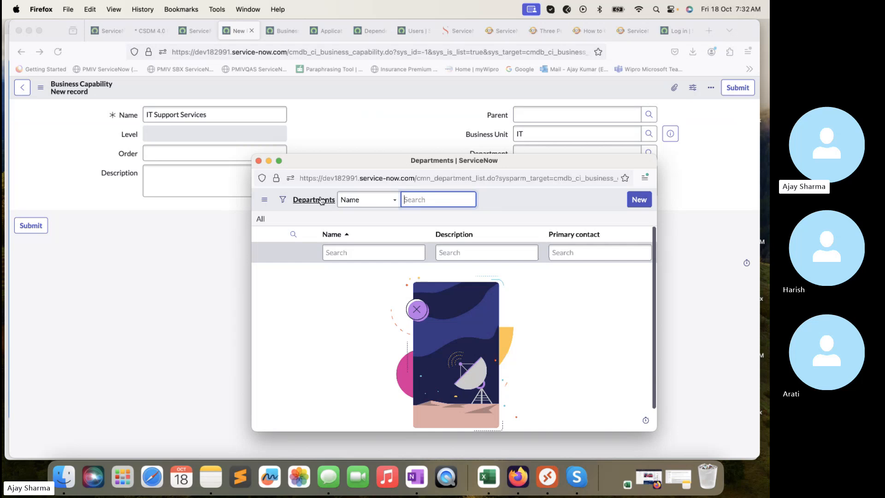
click(638, 199)
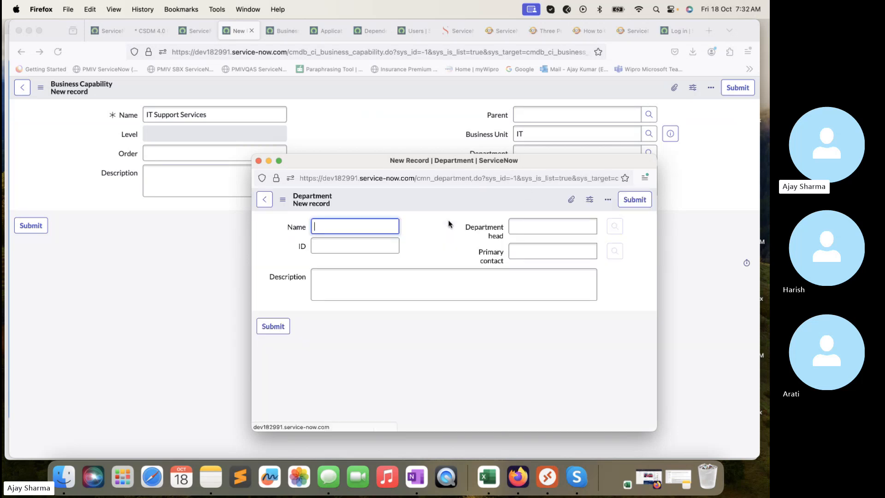
text(IT)
click(630, 207)
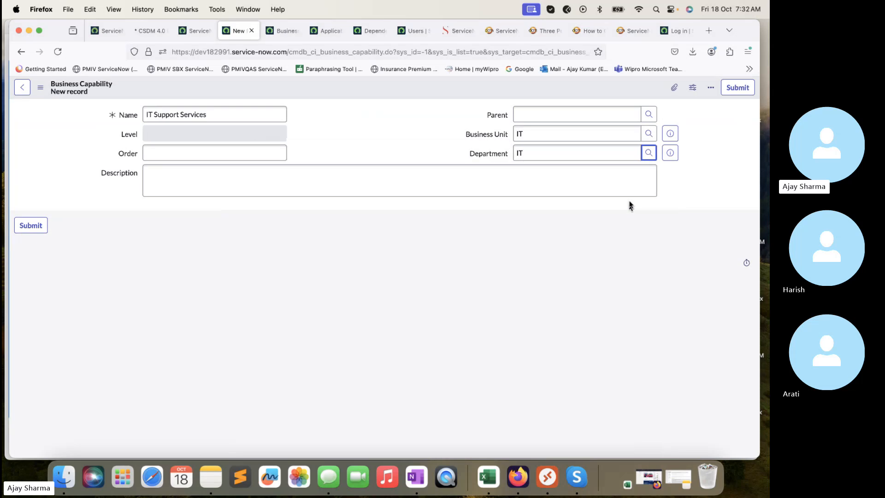
Step: Save the IT Support Services capability, and following the ITSM example diagram, create a Manage Incidents capability with IT Support Services as its parent
click(737, 88)
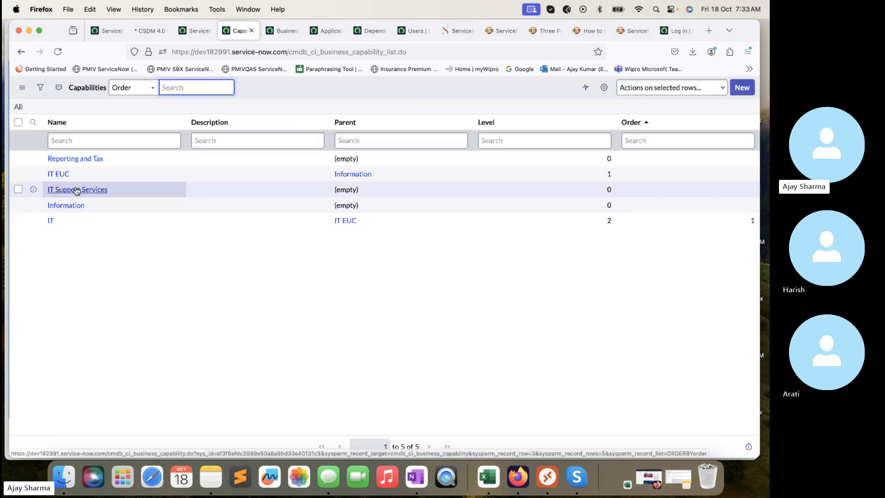
click(741, 88)
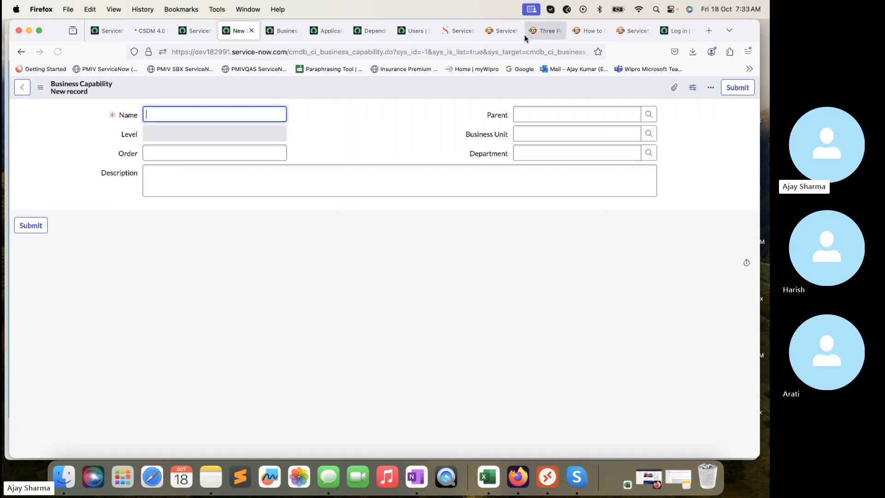
click(580, 32)
click(544, 31)
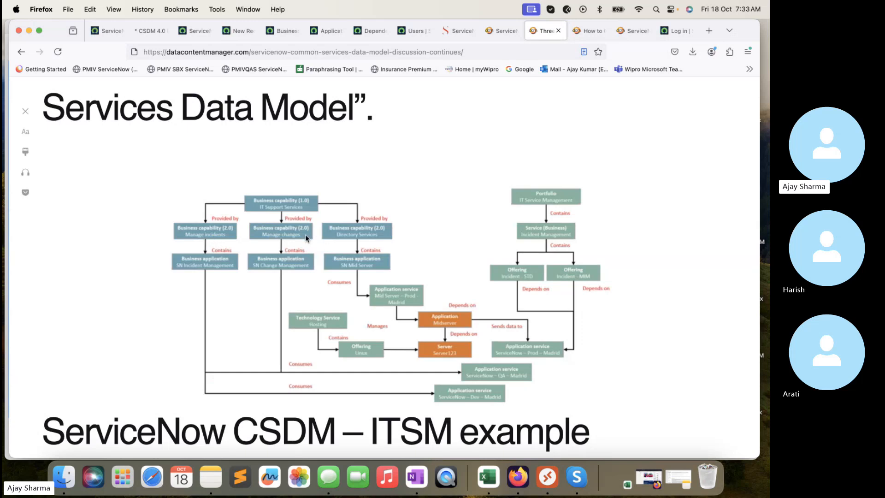
click(235, 31)
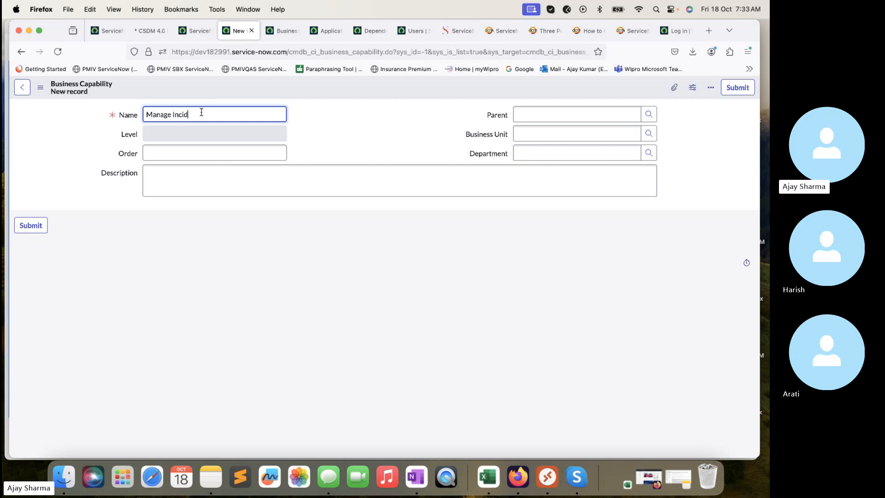
click(615, 115)
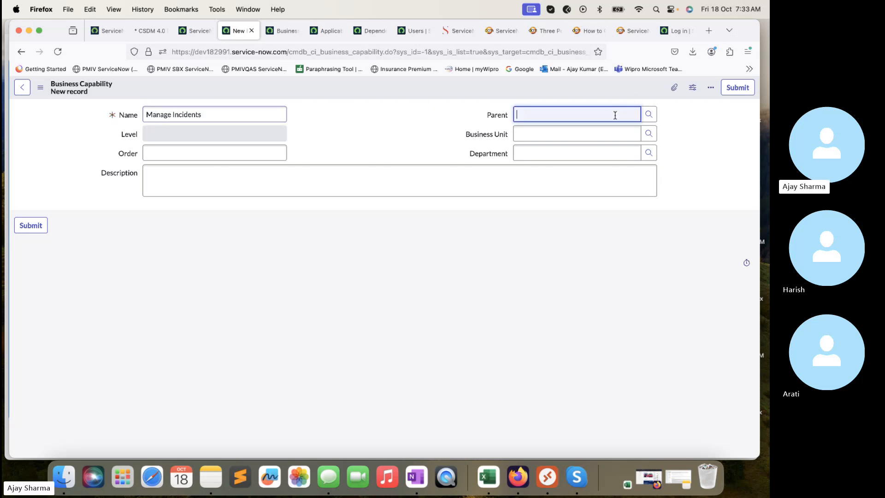
text(IT S)
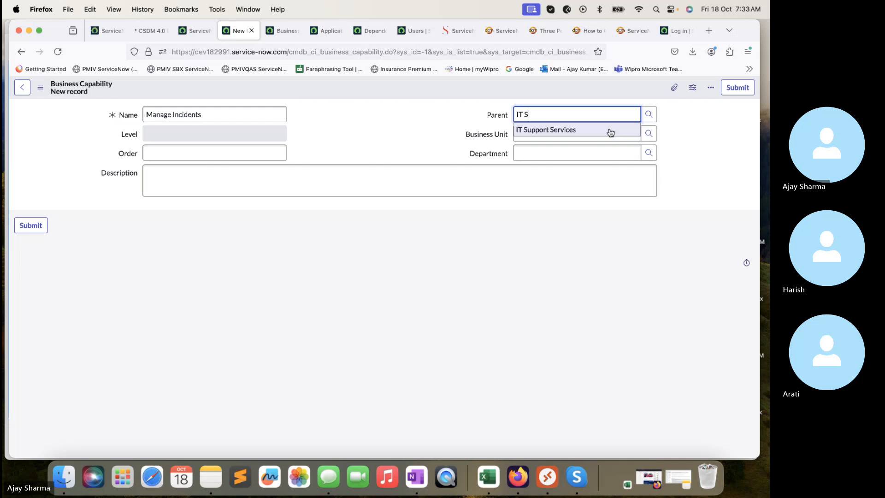
click(611, 130)
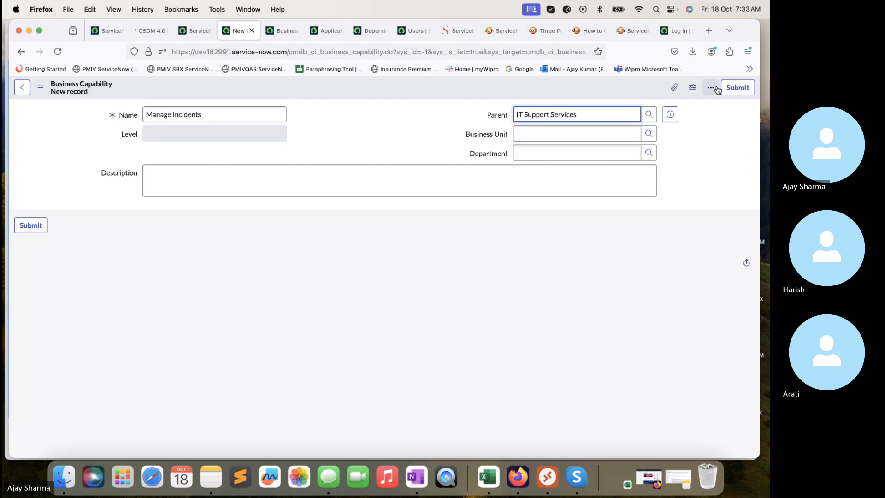
click(736, 87)
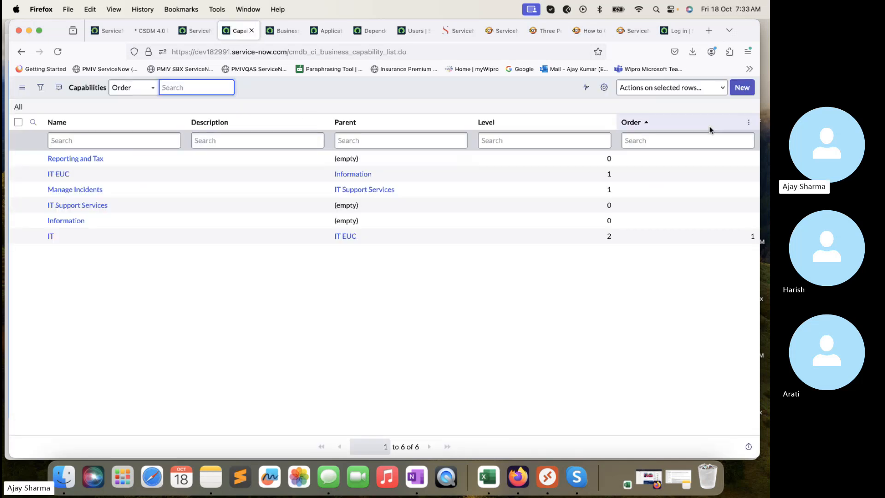
Step: Create a business capability named Manage Change with IT Support Services as its parent
click(740, 87)
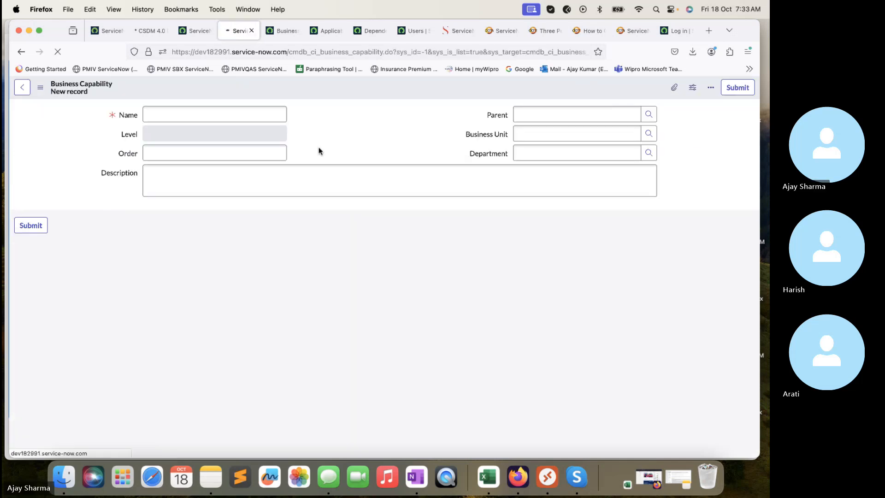
text(Manage Change)
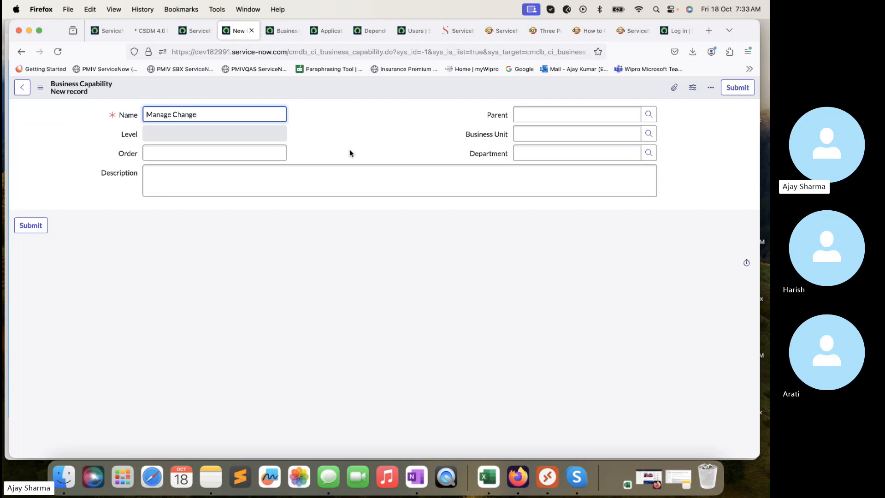
click(534, 117)
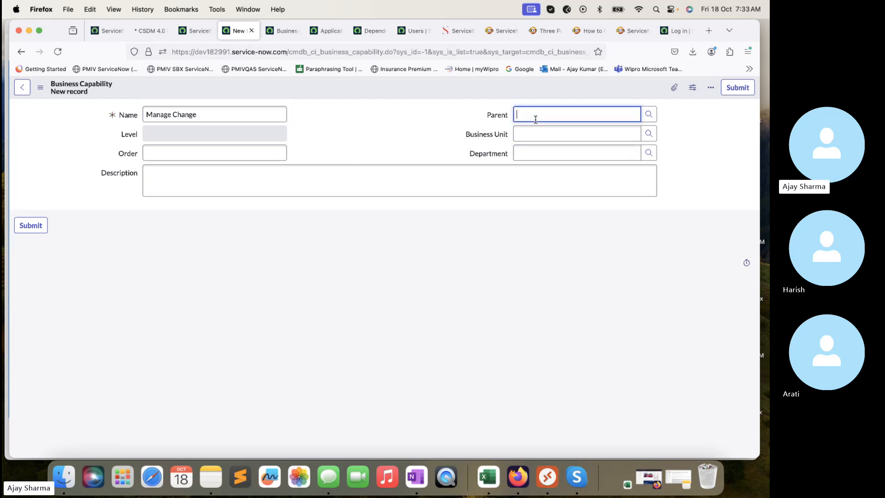
click(547, 138)
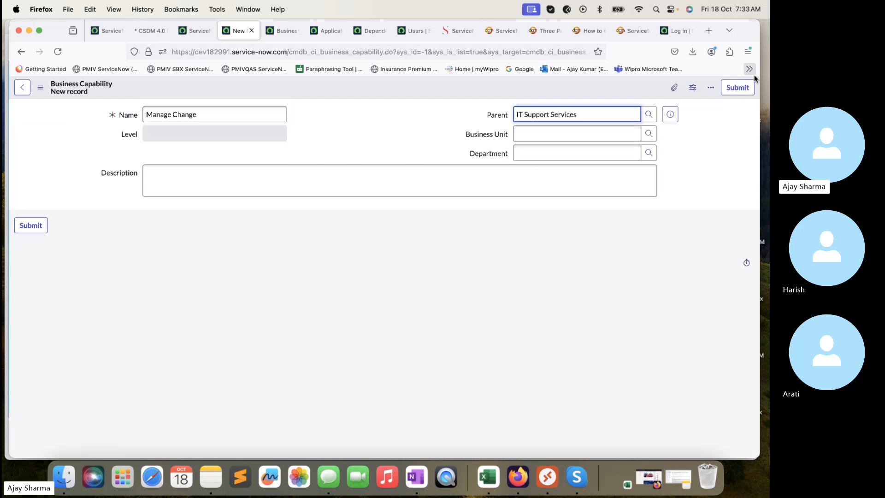
click(738, 87)
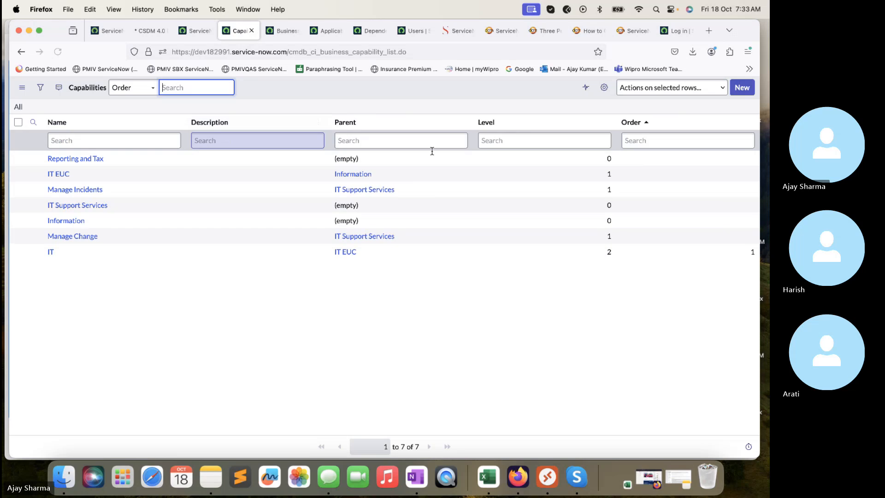
Step: Create a business capability named Directory Services with IT Support Services as its parent
click(744, 88)
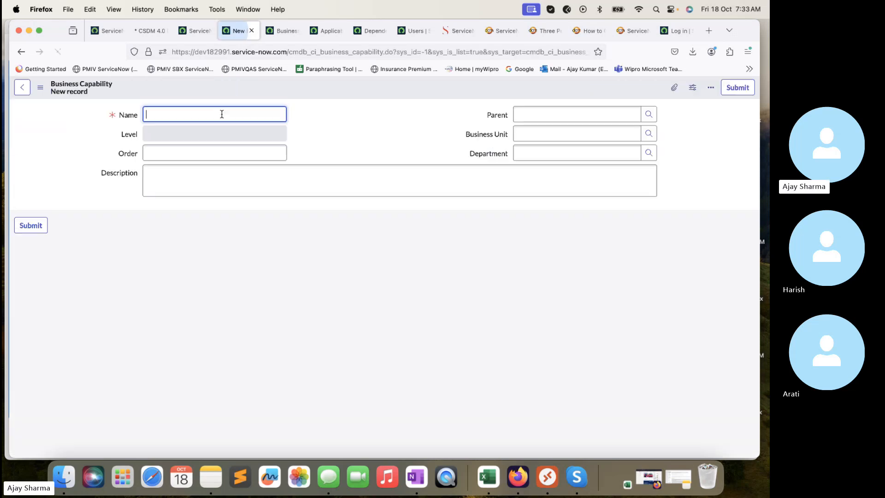
text(Dir)
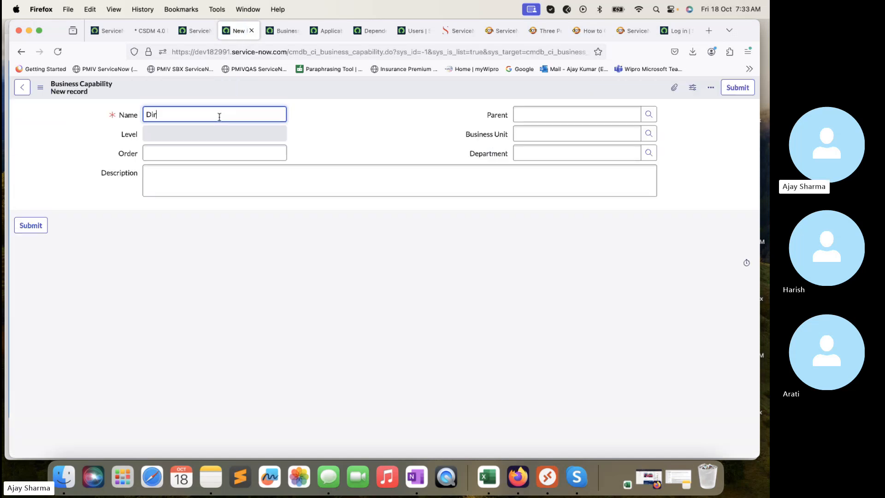
text(ectory Services)
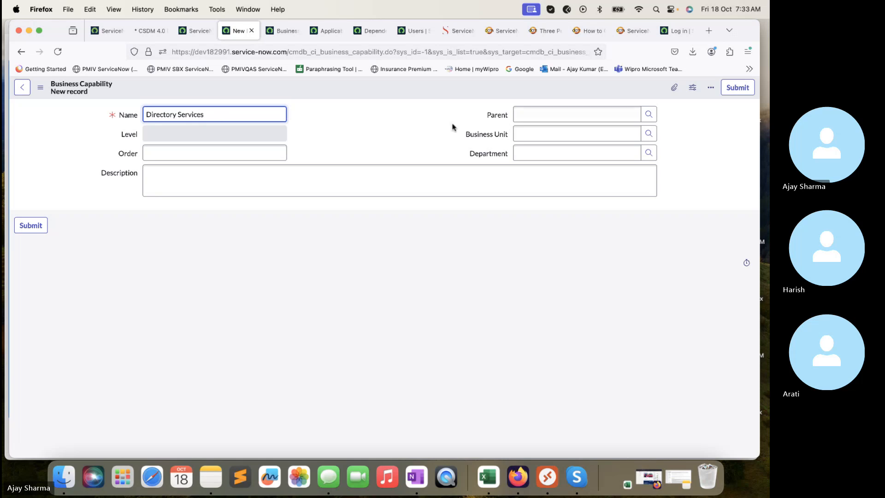
click(520, 118)
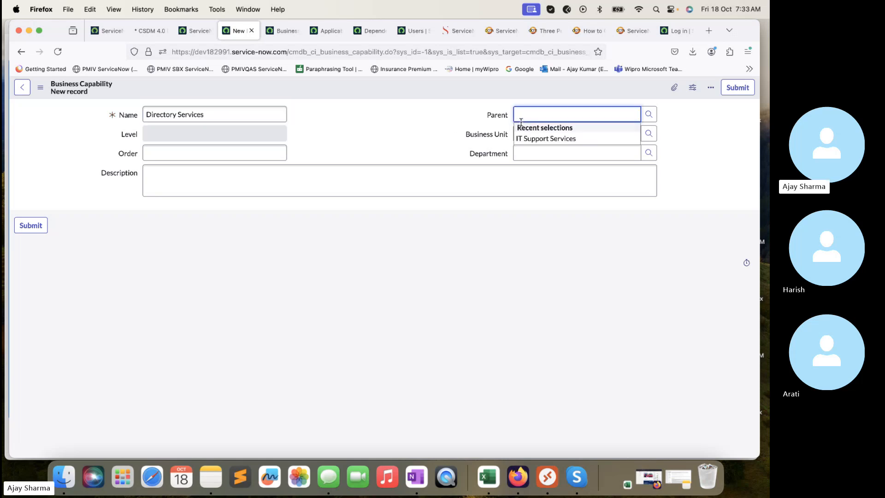
text(IT)
click(535, 140)
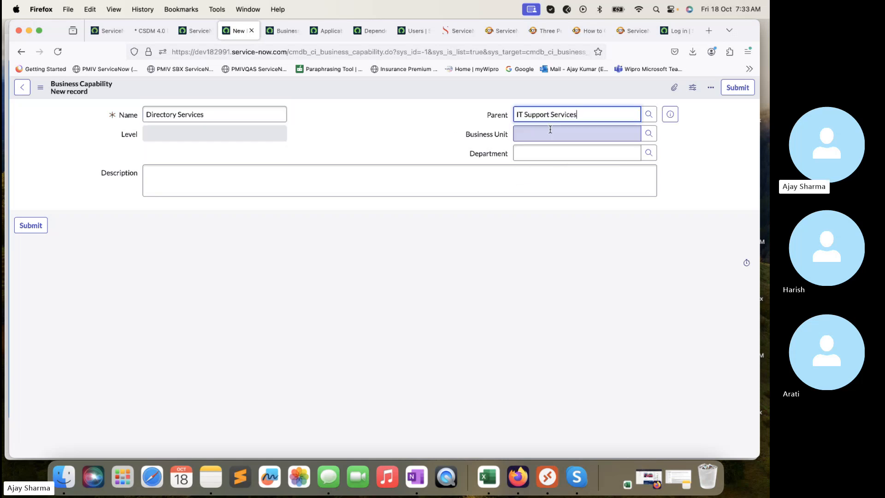
click(736, 90)
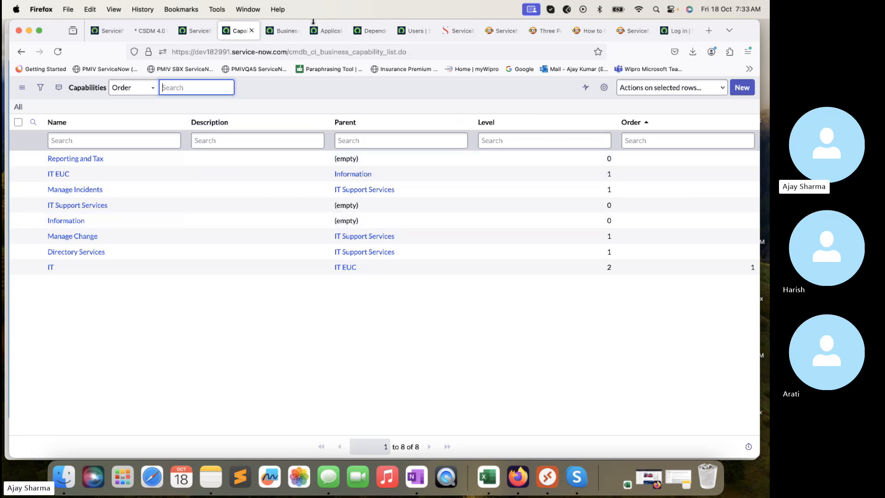
Step: After consulting the ITSM example diagram, open the CI relationship table with cmdb_rel_ci.LIST and start a new relationship record
click(588, 31)
click(553, 32)
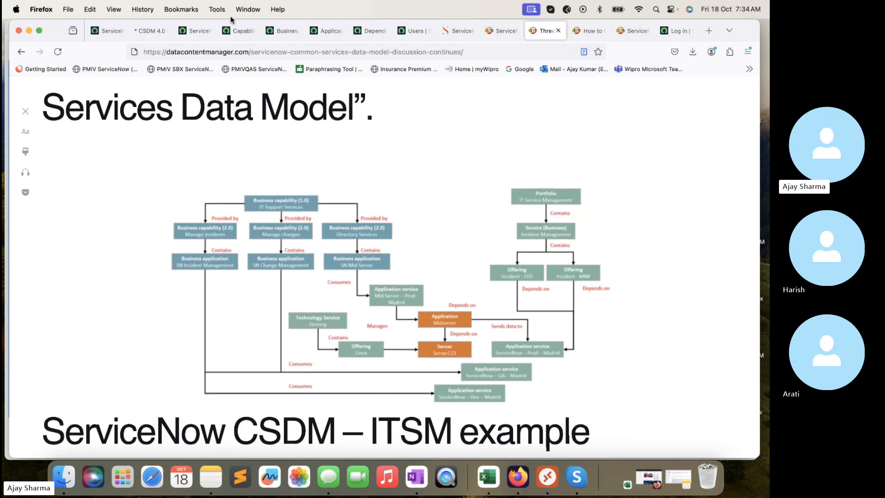
click(192, 30)
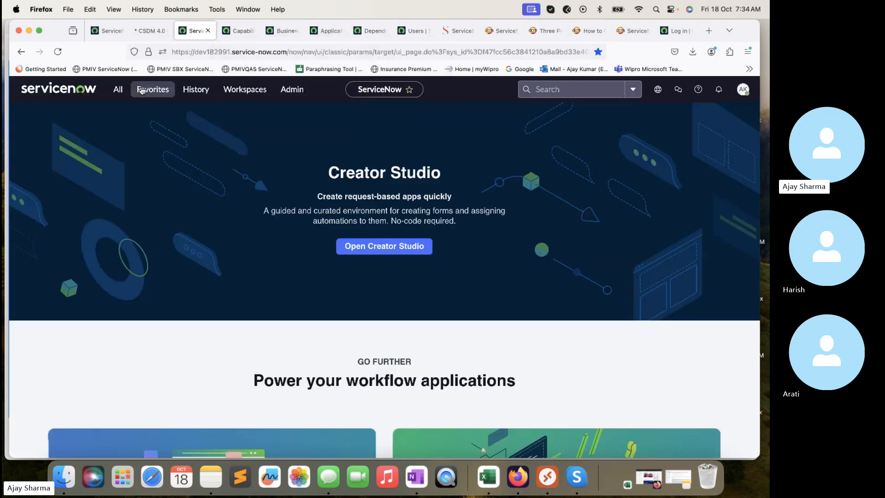
click(115, 95)
text(cm)
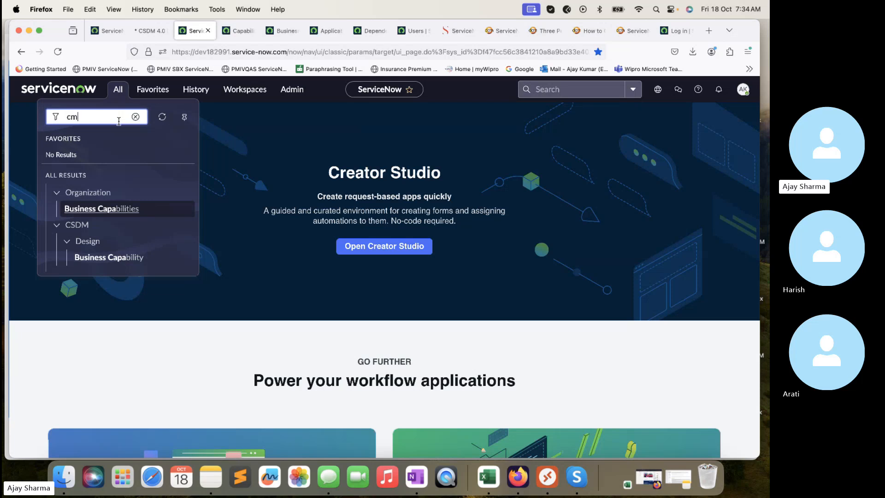
text(db_rel)
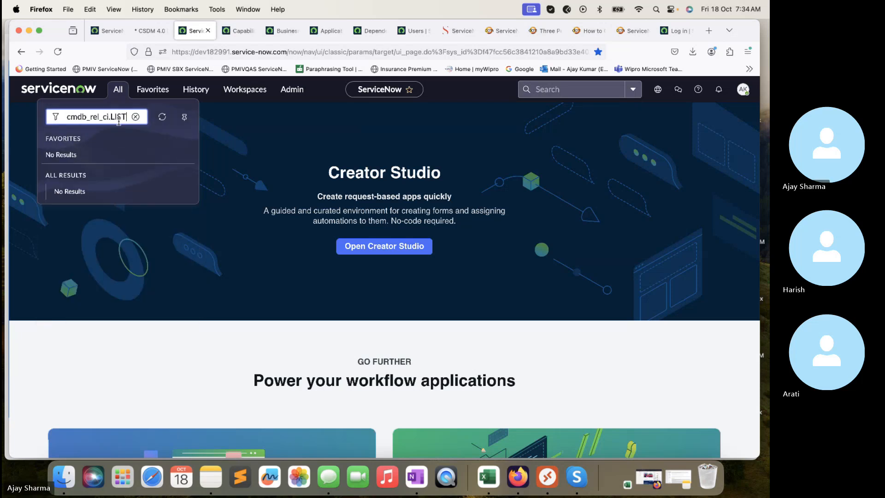
text(_ci.LIST)
key(Return)
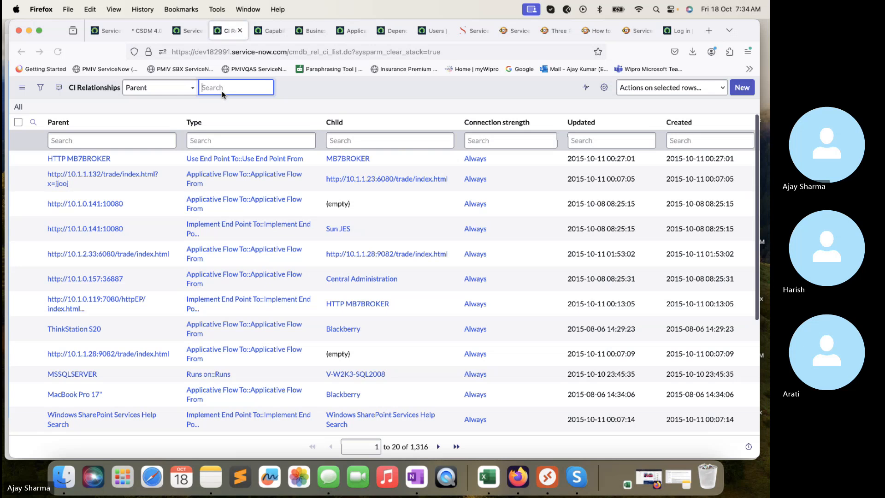
click(742, 88)
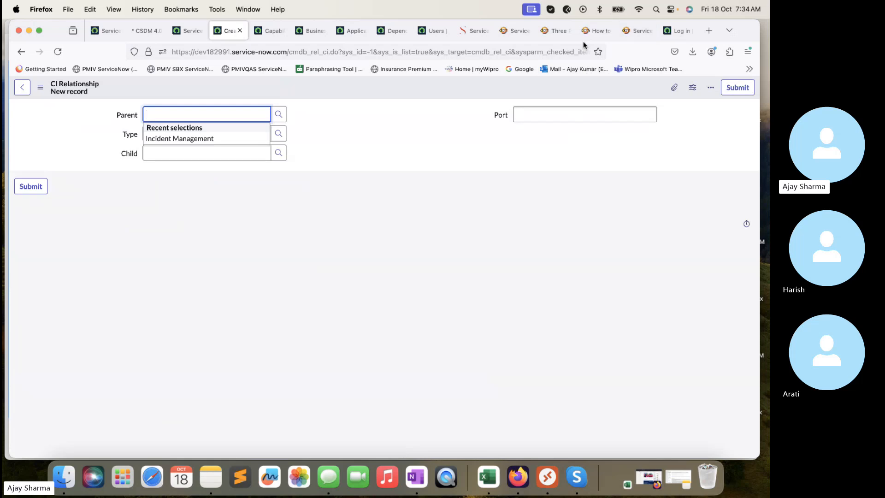
Step: Check the ITSM diagram and the business application list, and set Manage Incidents as the new relationship's parent
click(599, 29)
click(554, 30)
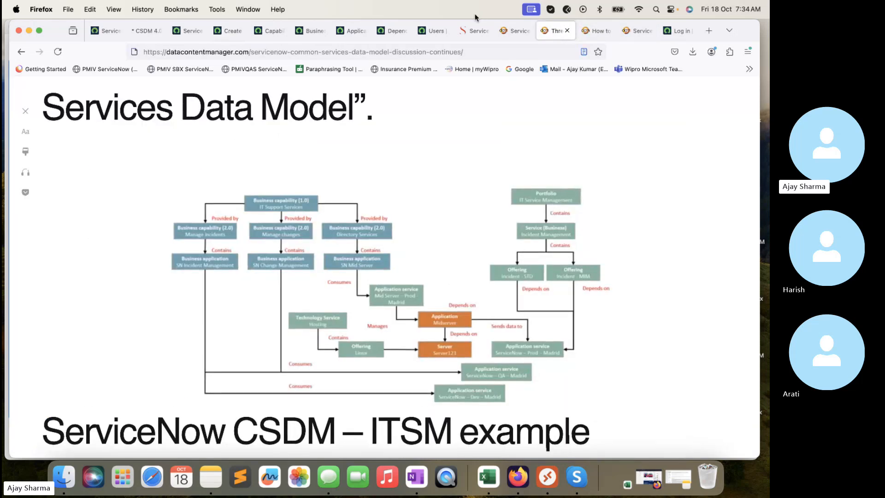
click(269, 31)
click(303, 35)
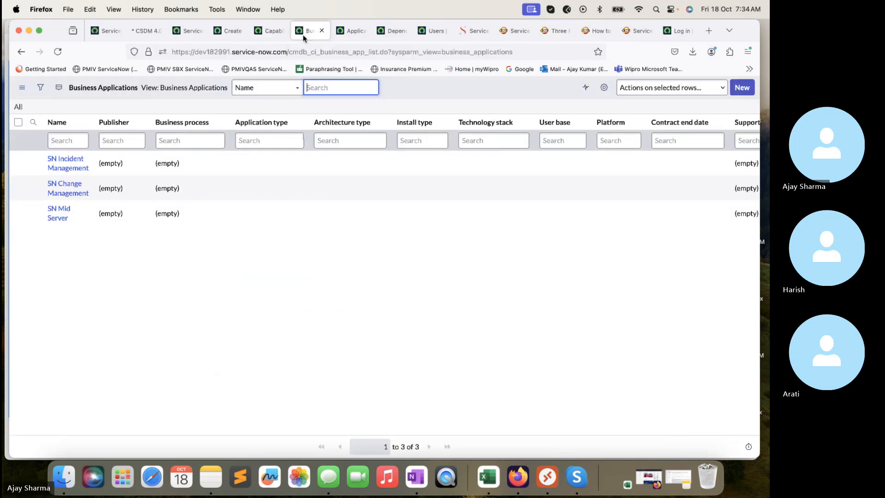
click(234, 34)
text(an)
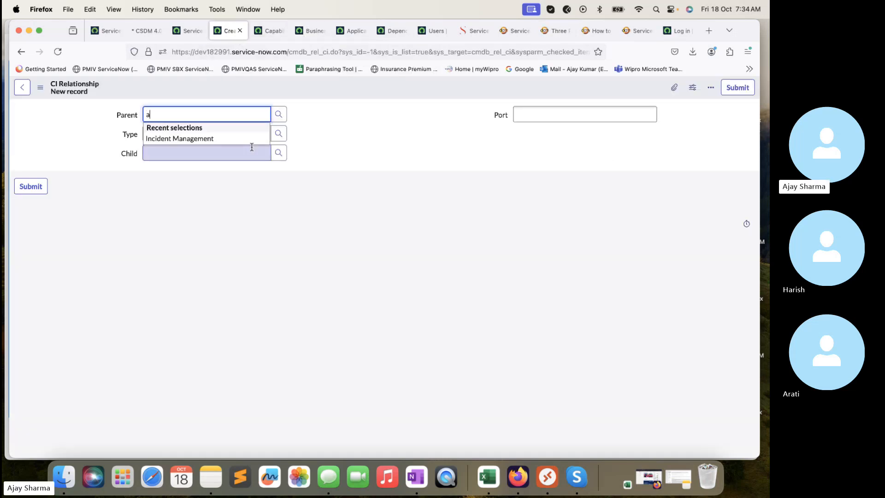
key(BackSpace)
text(Manage)
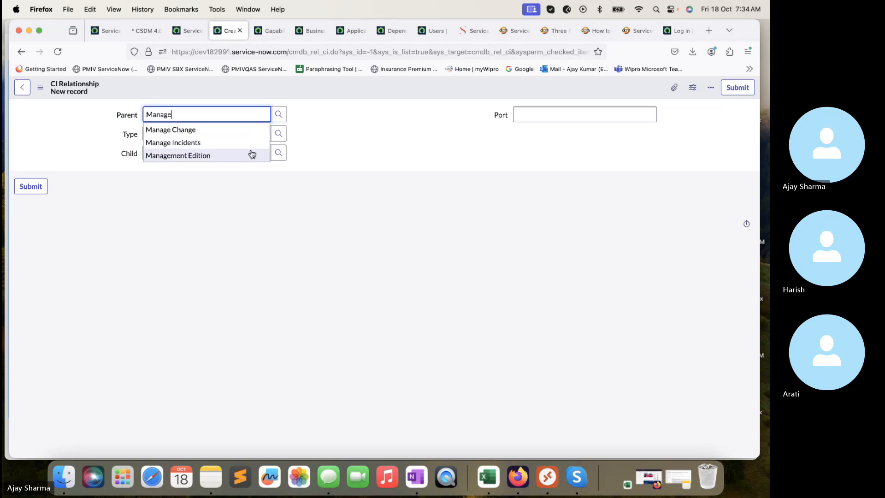
click(223, 141)
Step: Following the diagram, set the relationship type to Contains::Contained by and the child to SN Incident Management, and submit the record
click(226, 133)
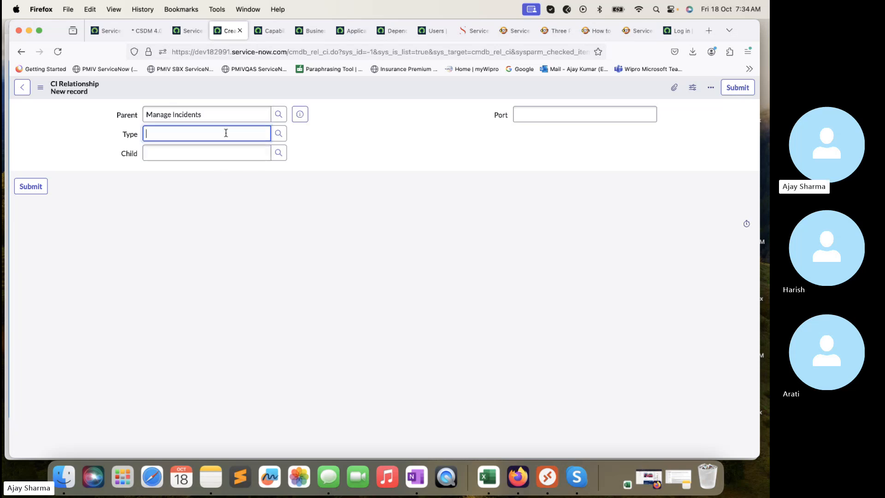
click(559, 35)
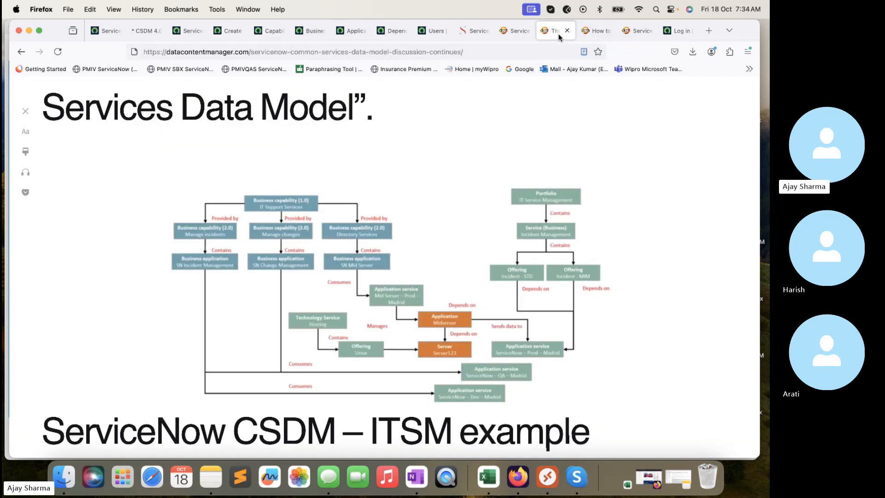
click(229, 31)
text(co)
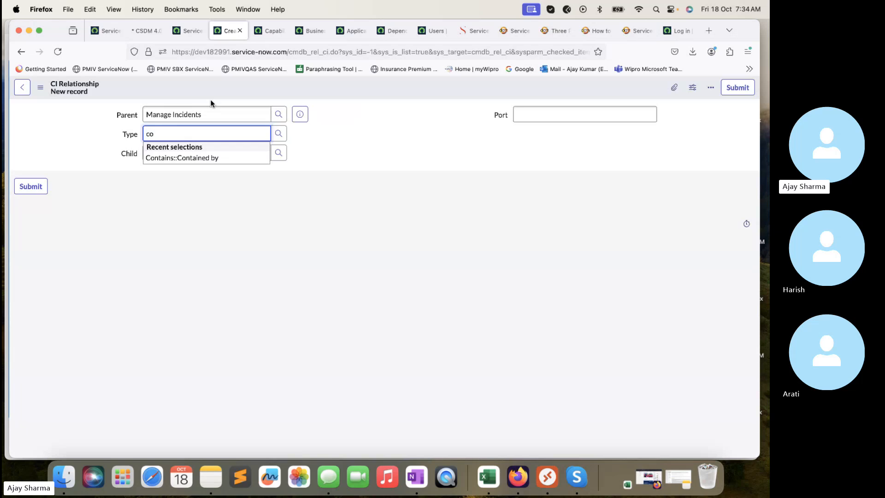
click(193, 158)
click(195, 153)
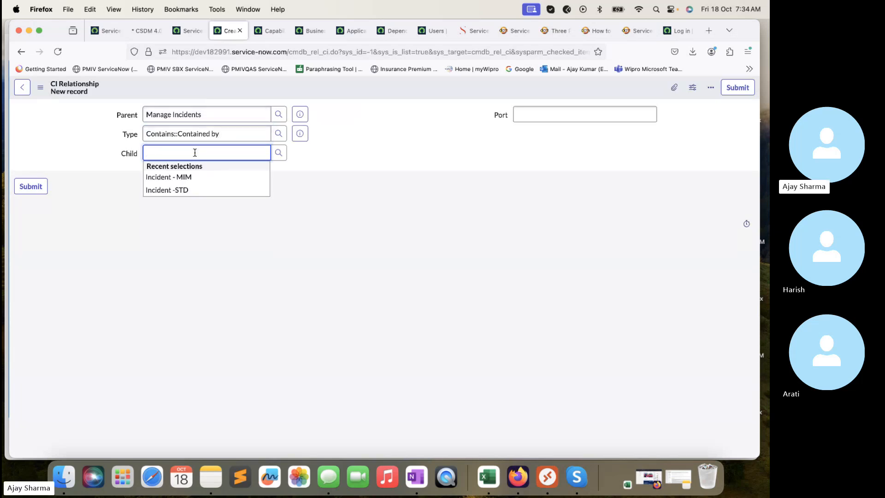
text(SN Inci)
click(195, 167)
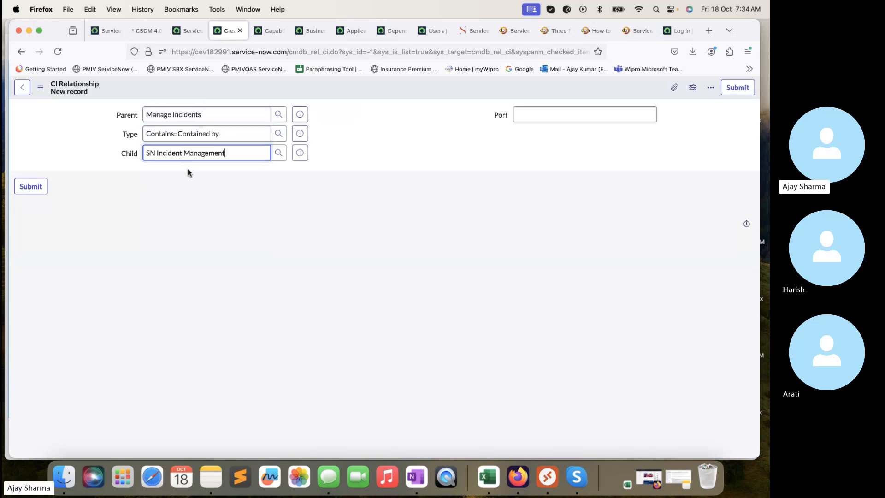
click(731, 84)
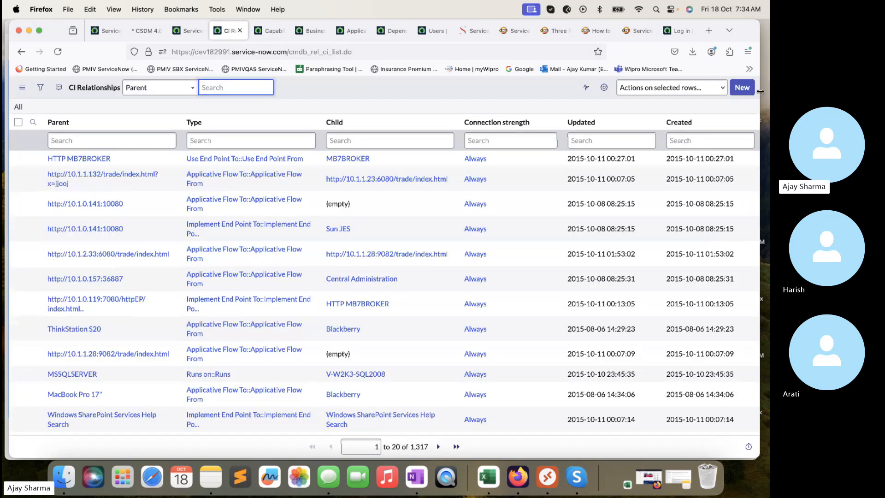
Step: Create and submit a CI relationship with parent Manage Change, type Contains::Contained by and child SN Change Management
click(743, 87)
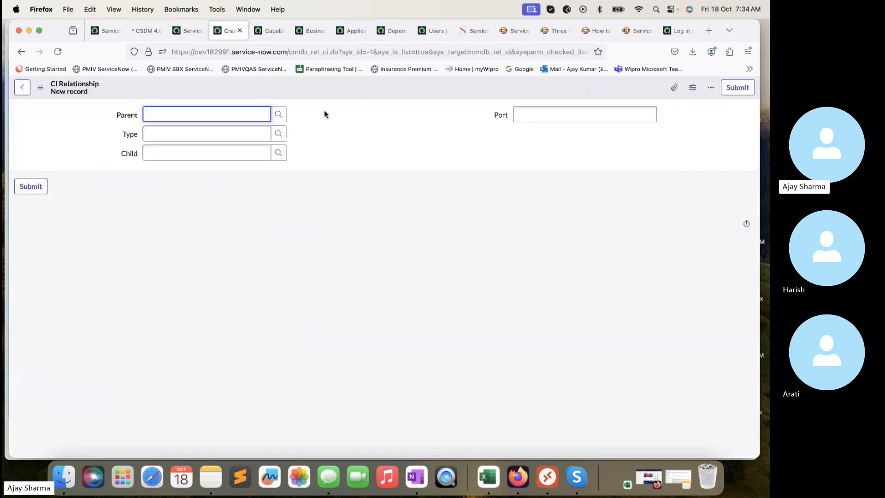
text(Manage Change)
click(219, 133)
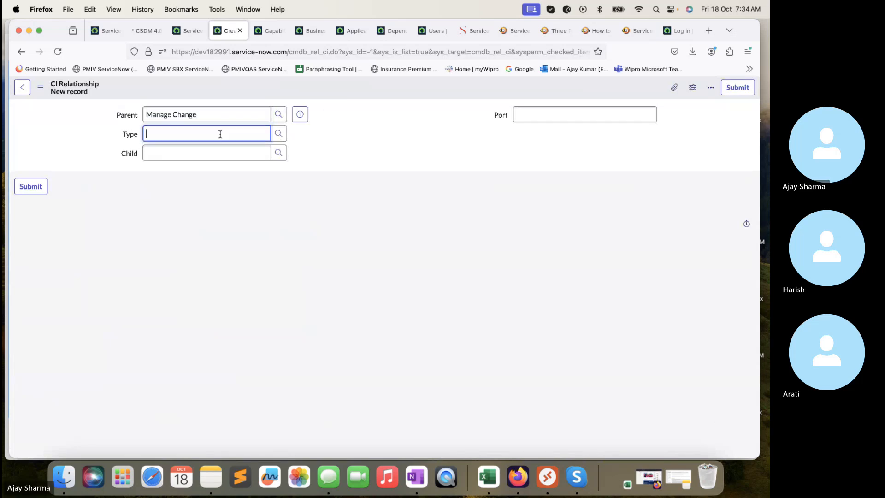
click(214, 153)
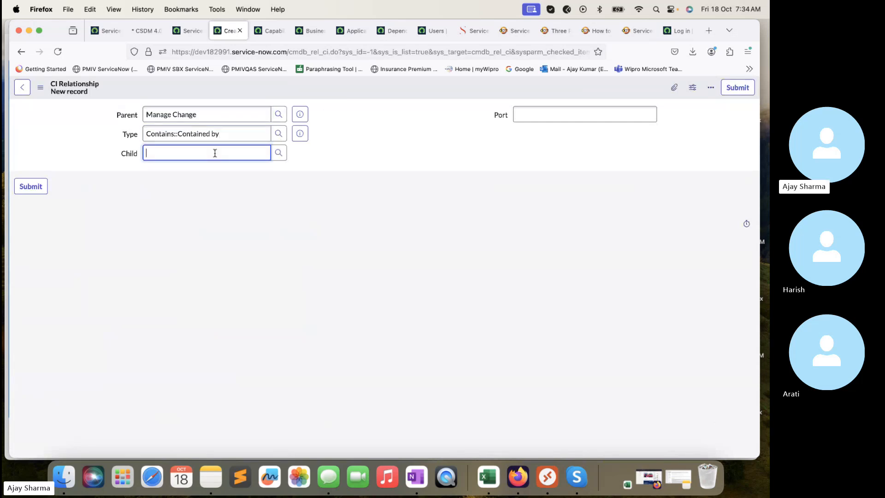
text(SN Chan)
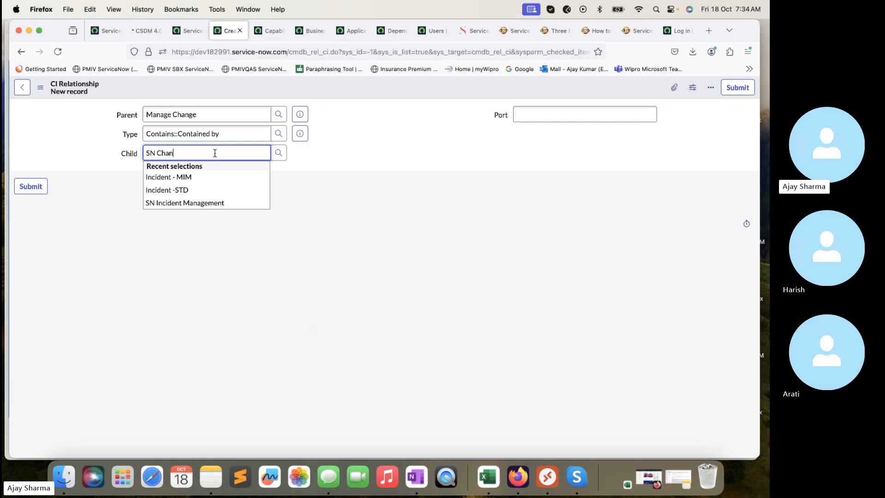
click(207, 168)
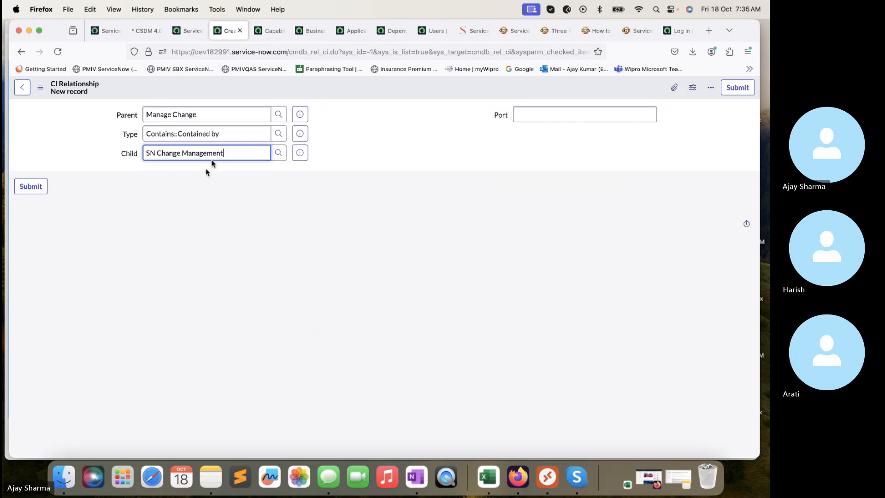
click(736, 87)
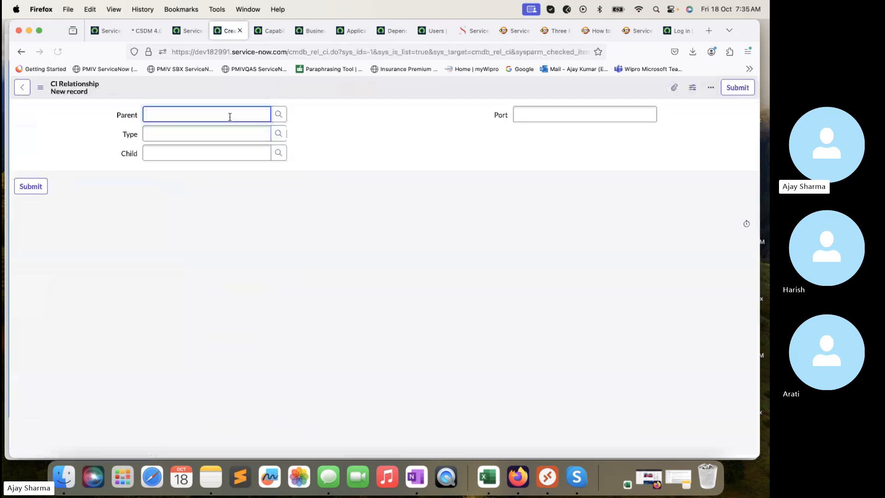
Step: Create and submit a CI relationship with parent Directory Services, type Contains::Contained by and child SN Mid Server
text(Direc)
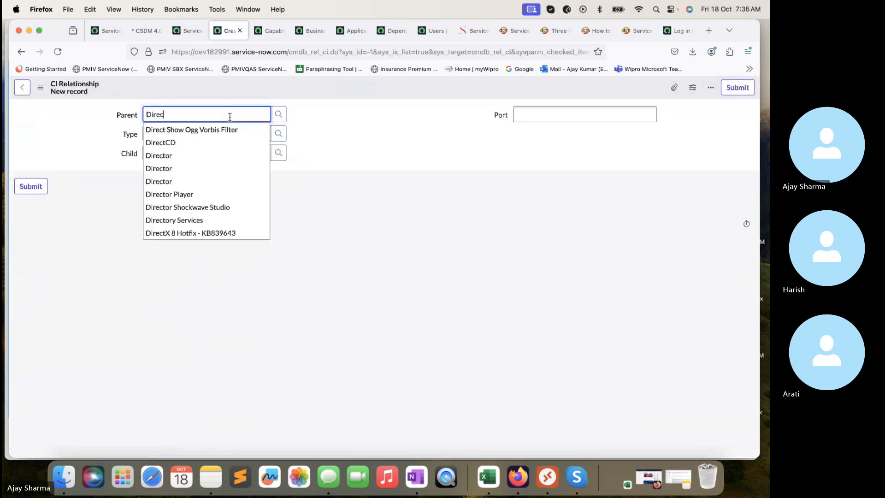
text(tory Ser)
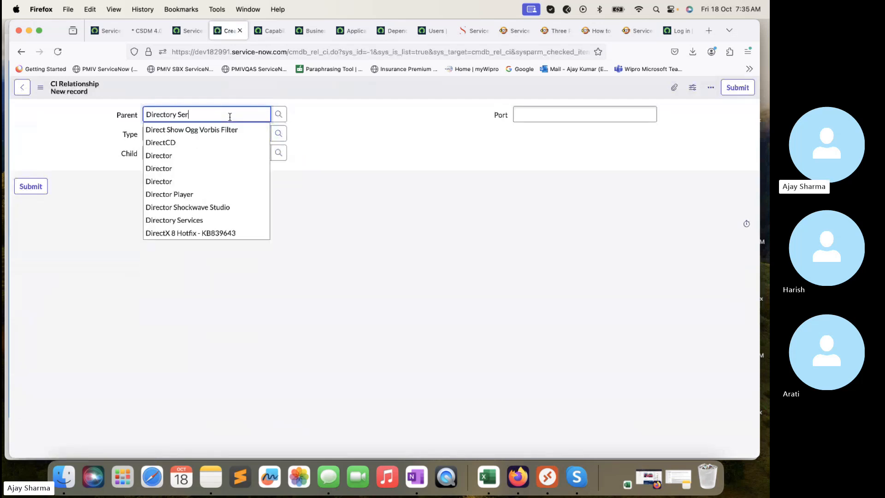
click(218, 135)
click(210, 134)
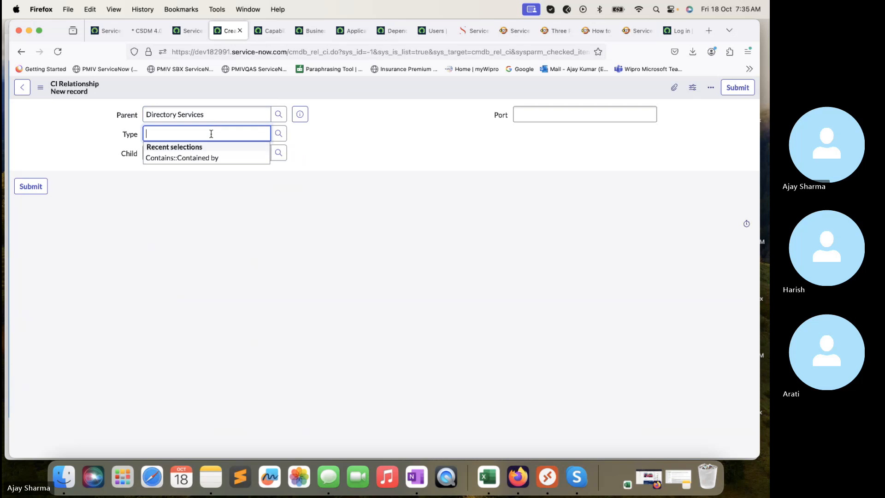
click(201, 157)
click(201, 154)
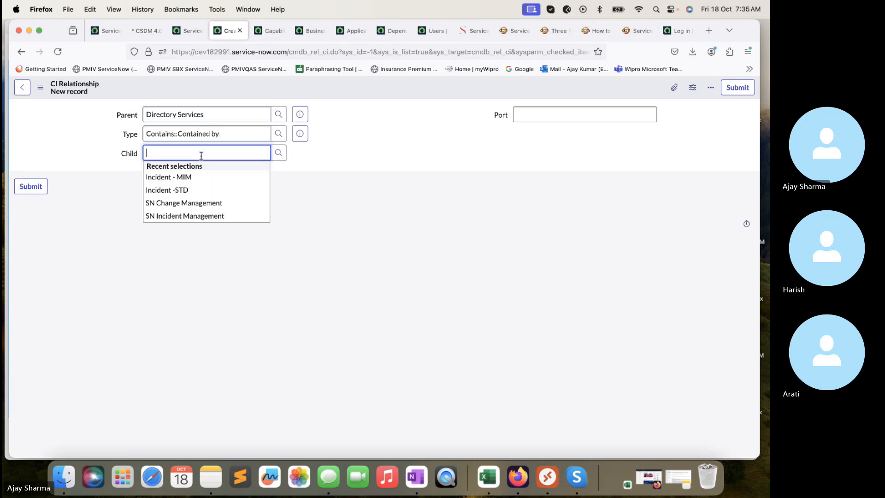
text(SN Mid)
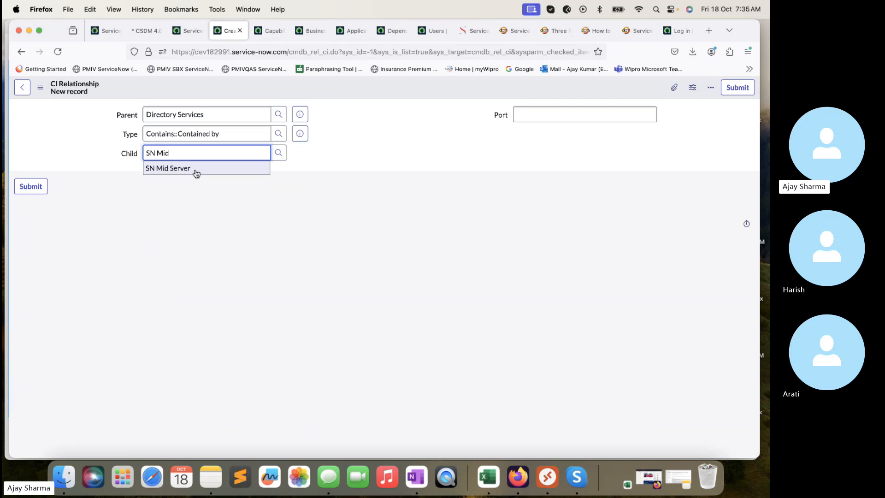
click(192, 173)
click(730, 87)
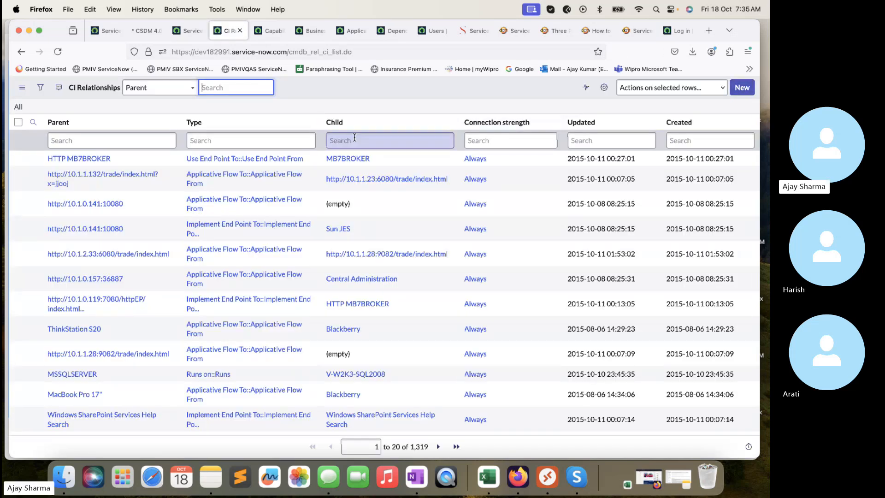
Step: Compare the ITSM example diagram with the CSDM 4.0 relationships figure in the CSDM 4.0 Draft V2 PDF
click(586, 31)
click(559, 31)
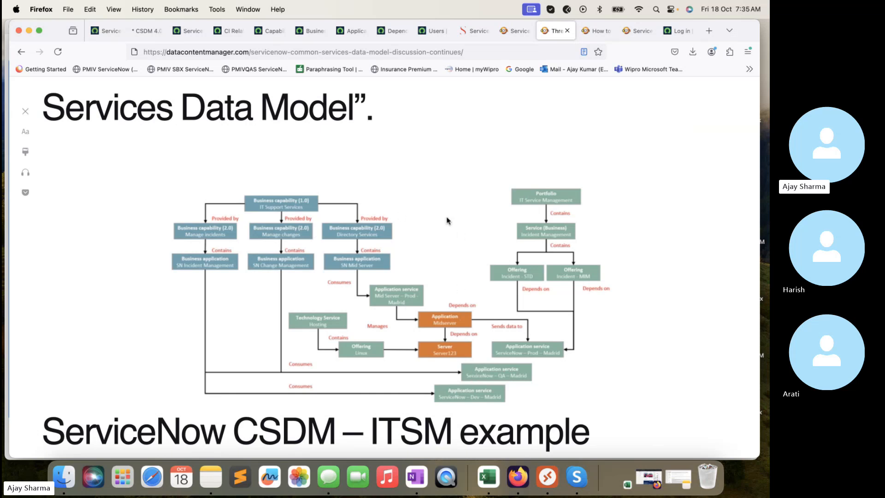
scroll(445, 217, down, 1)
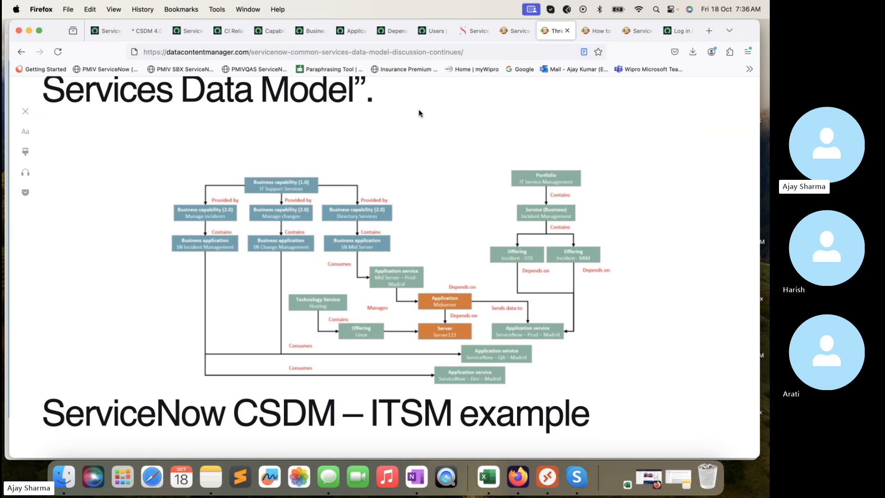
click(145, 35)
scroll(273, 204, down, 20)
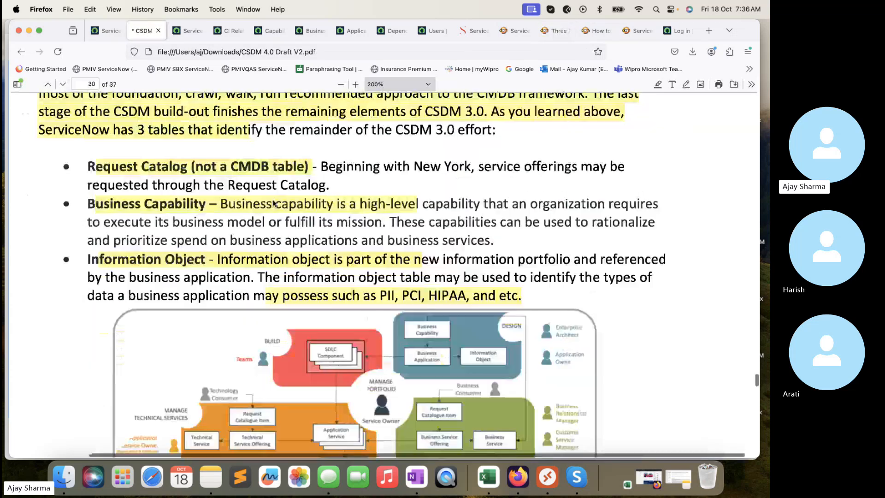
scroll(273, 203, down, 10)
scroll(273, 199, up, 4)
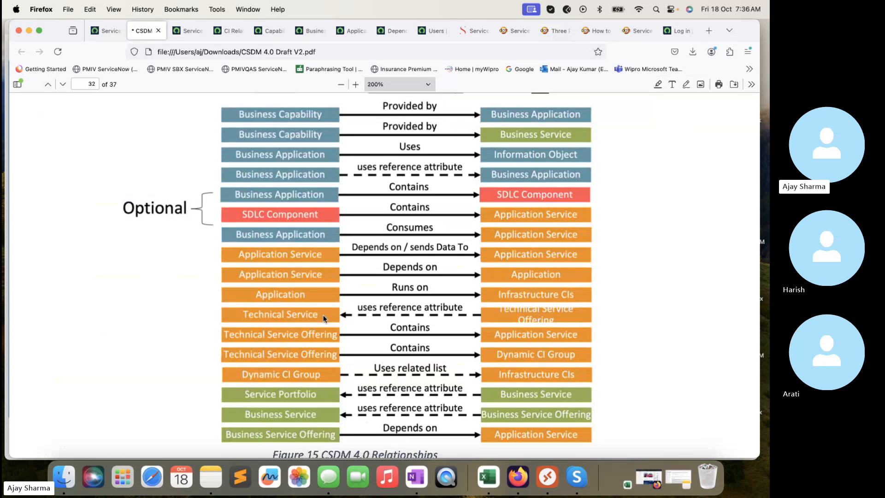
click(547, 34)
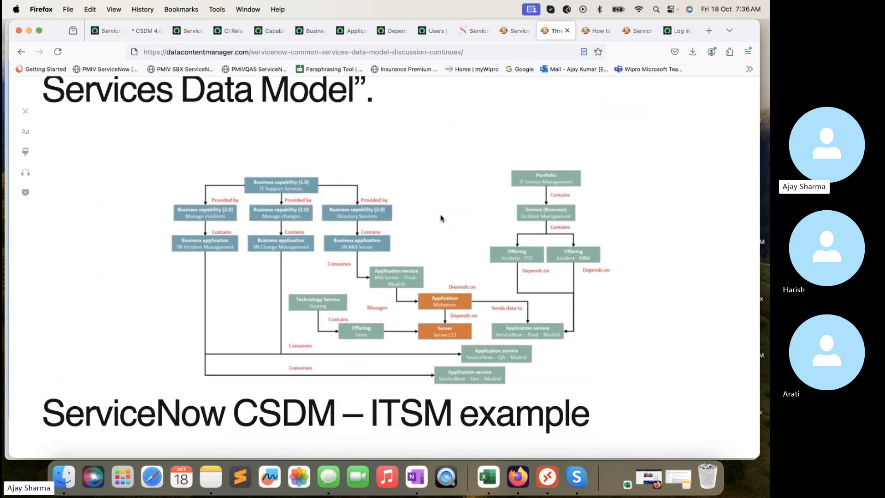
click(632, 447)
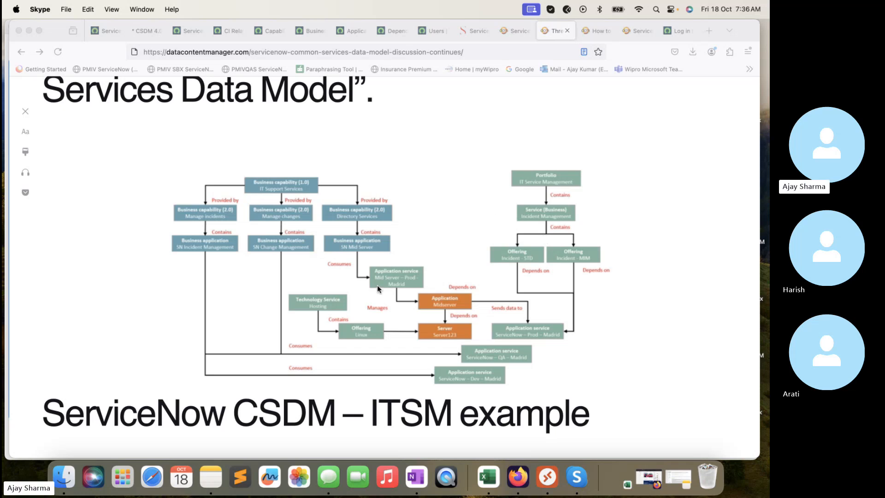
Step: From the business application list, open the SN Incident Management record and inspect its dependency map
click(176, 30)
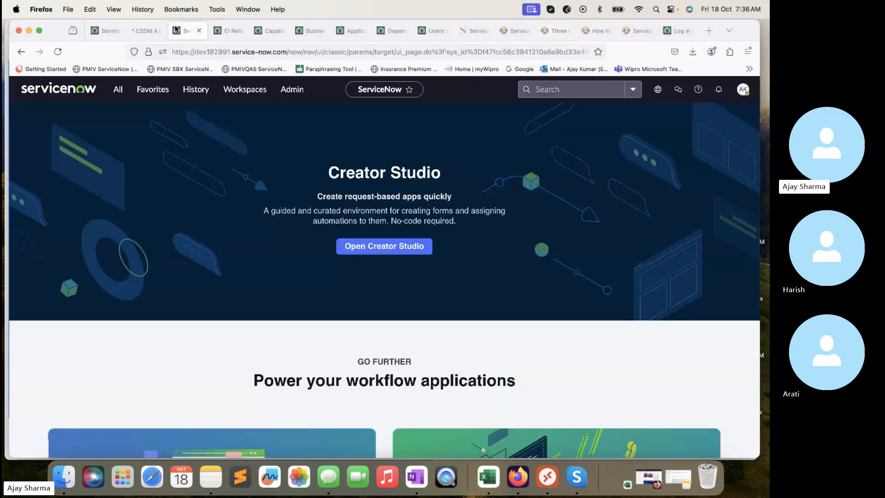
click(221, 31)
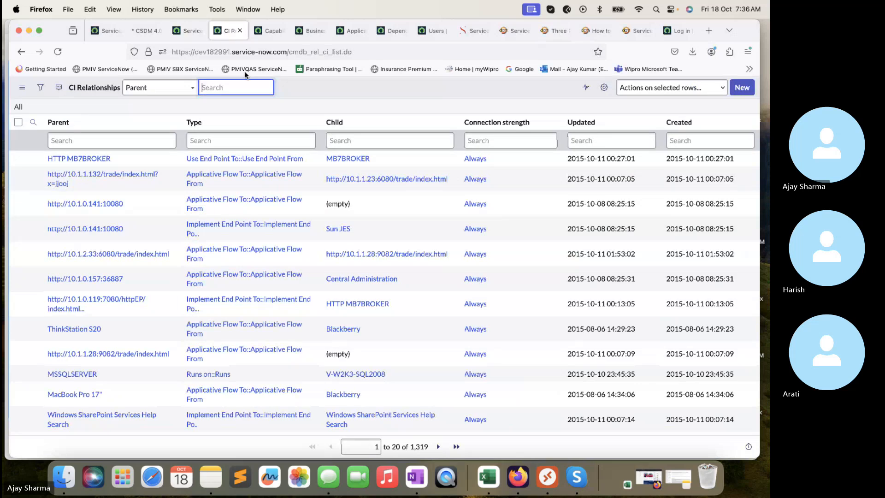
click(265, 31)
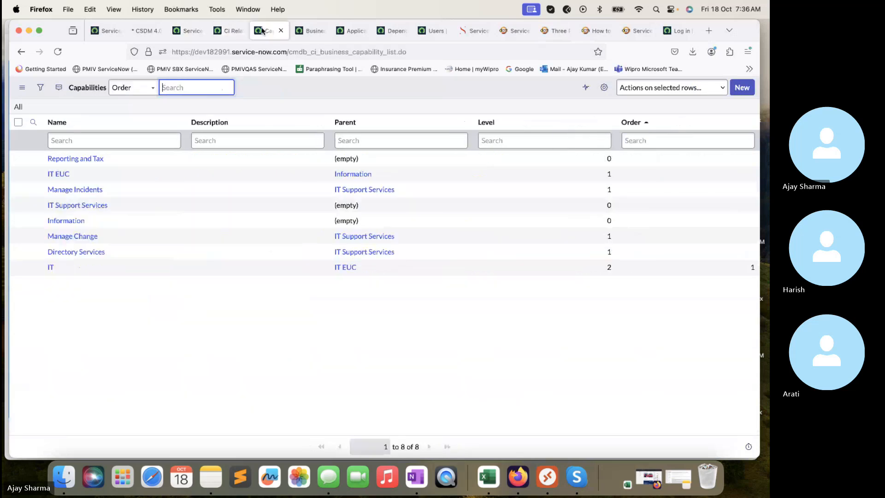
click(308, 35)
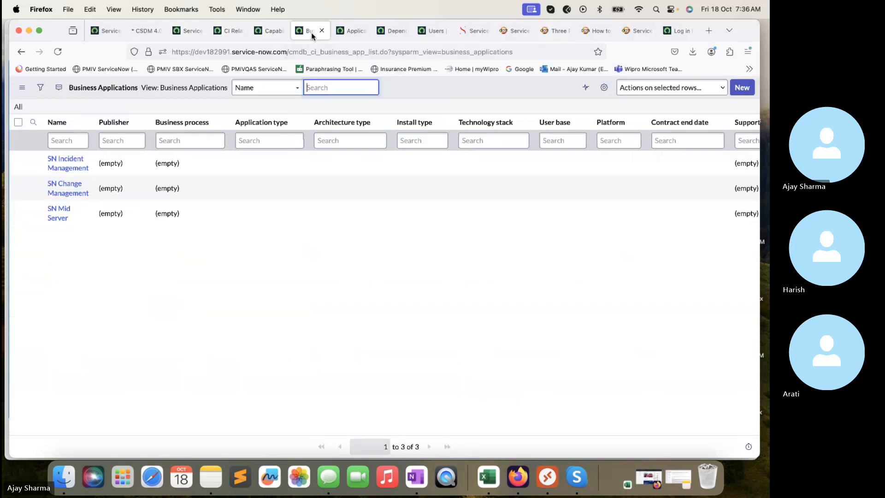
click(345, 33)
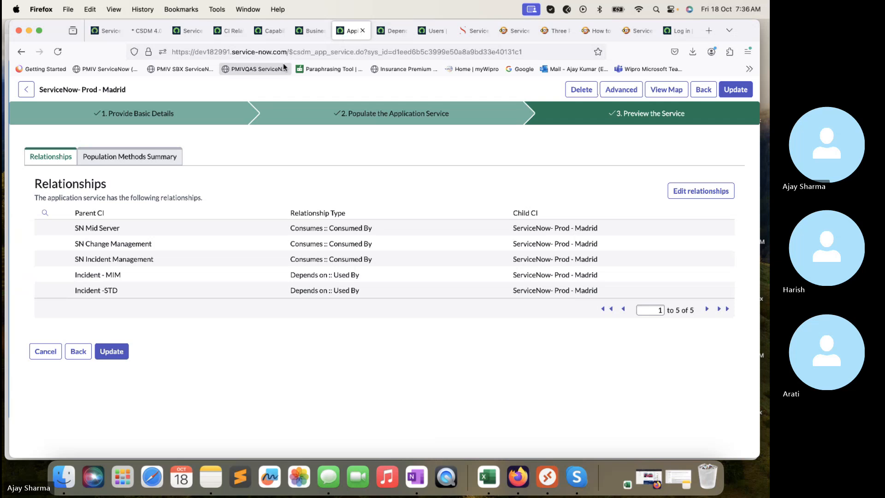
click(310, 32)
click(68, 164)
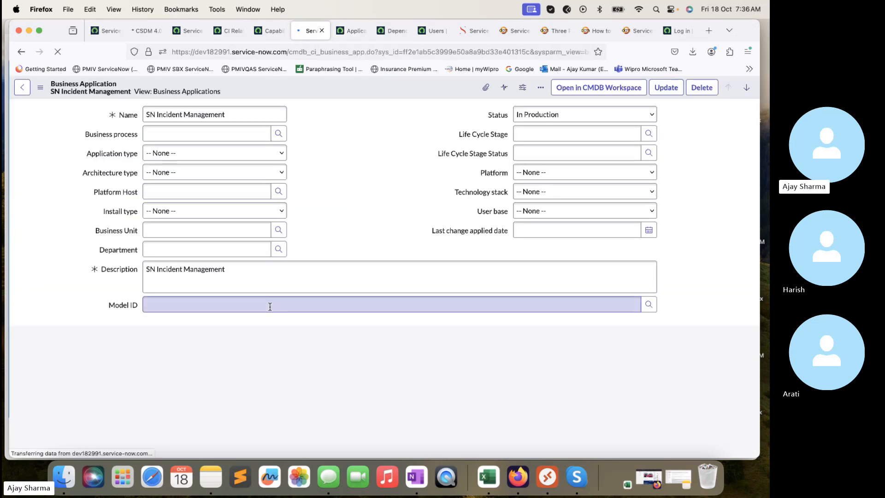
scroll(270, 306, down, 2)
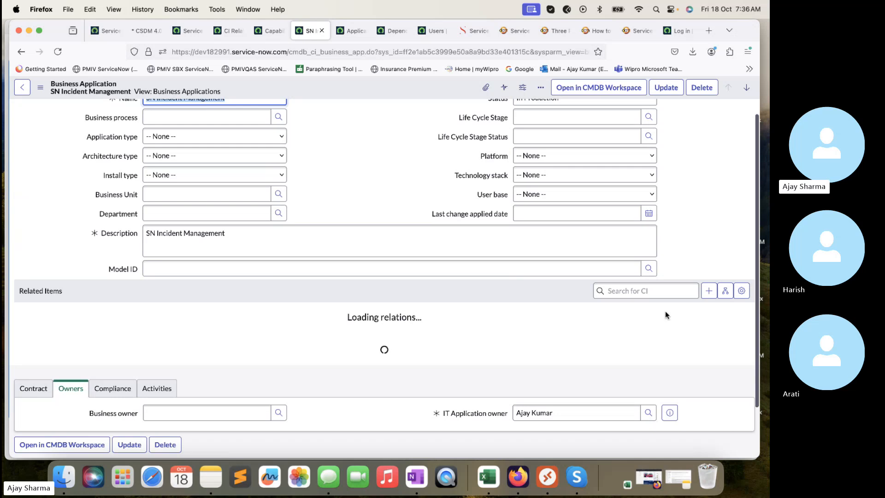
click(725, 292)
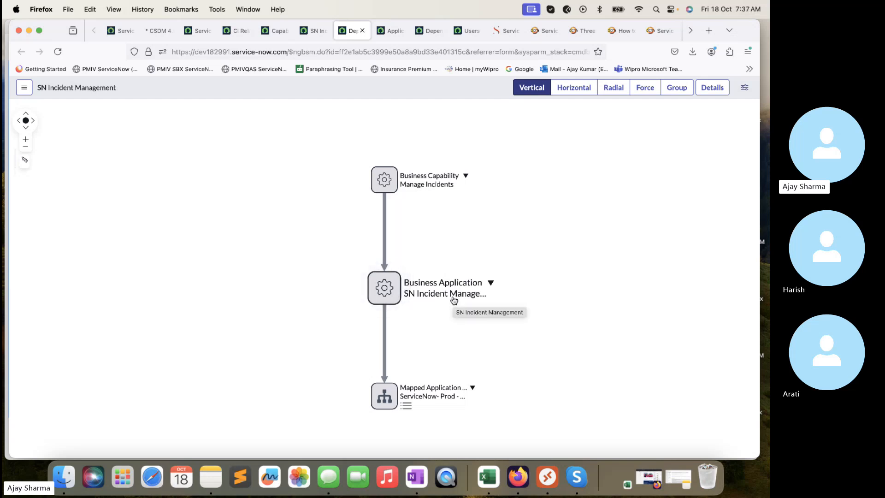
drag(312, 355, 289, 332)
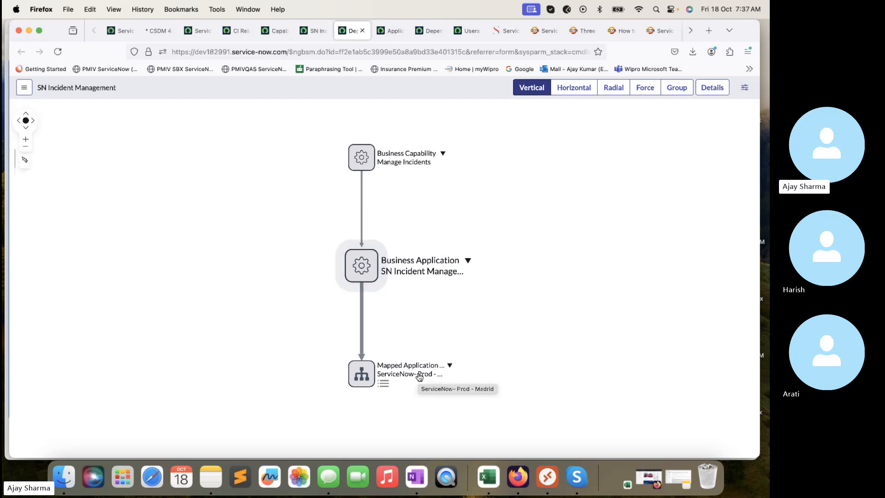
Step: Set the Max Levels of the SN Incident Management dependency map to 6, apply it and examine the redrawn map
click(744, 87)
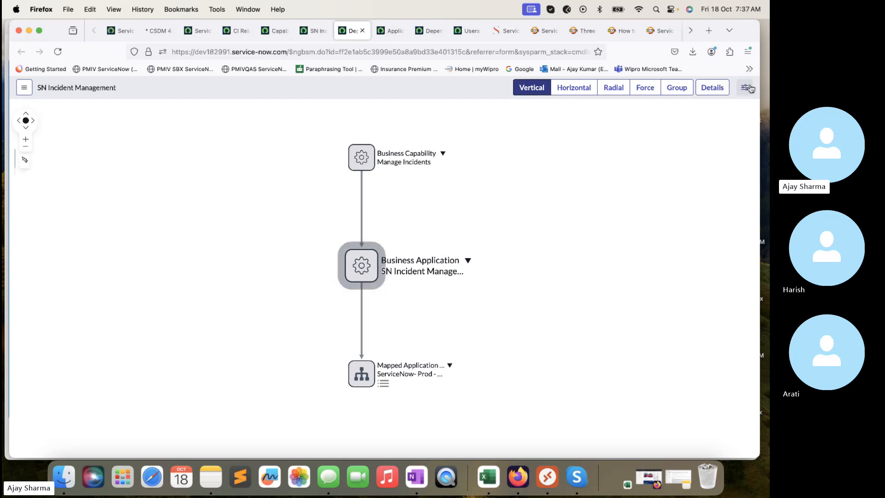
click(681, 324)
click(681, 324)
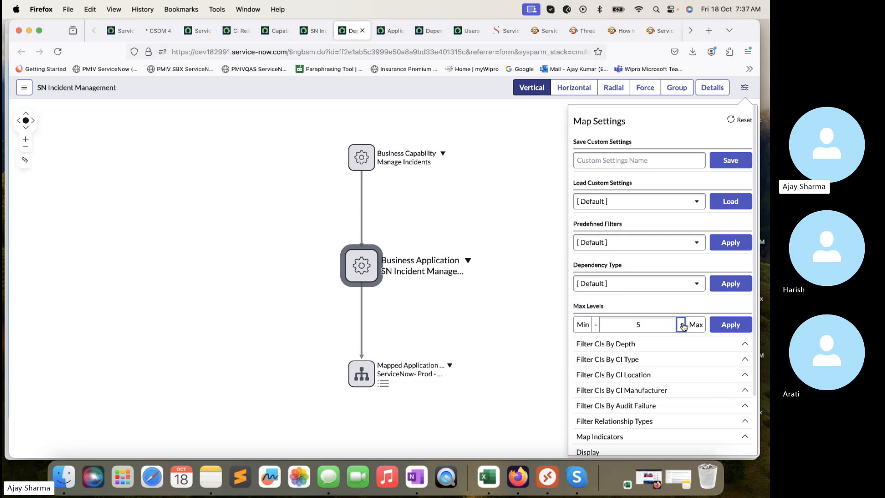
click(680, 324)
click(731, 324)
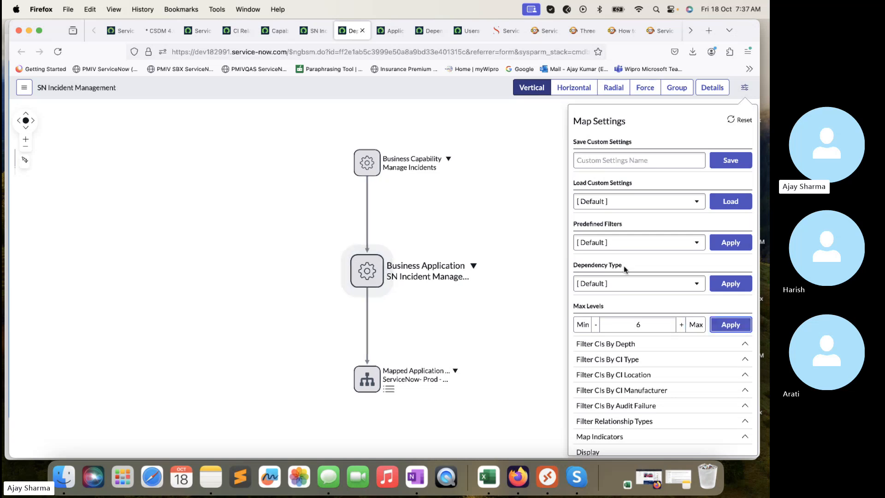
click(534, 232)
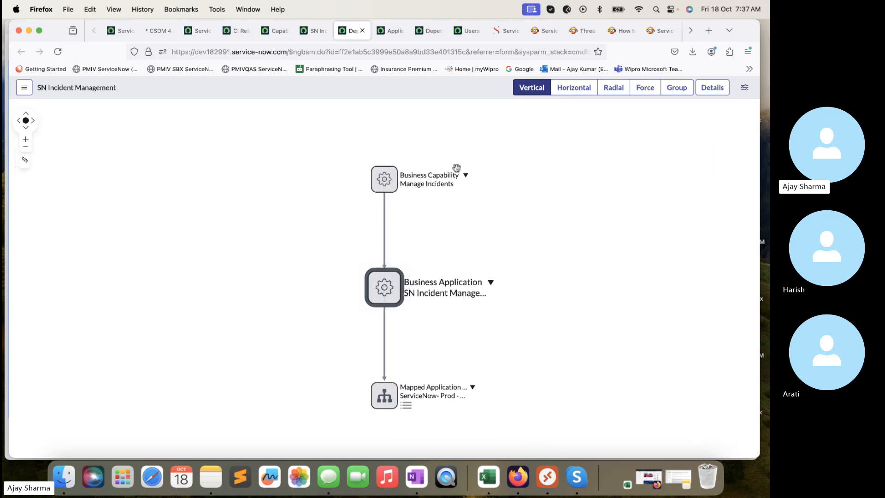
drag(387, 126, 267, 121)
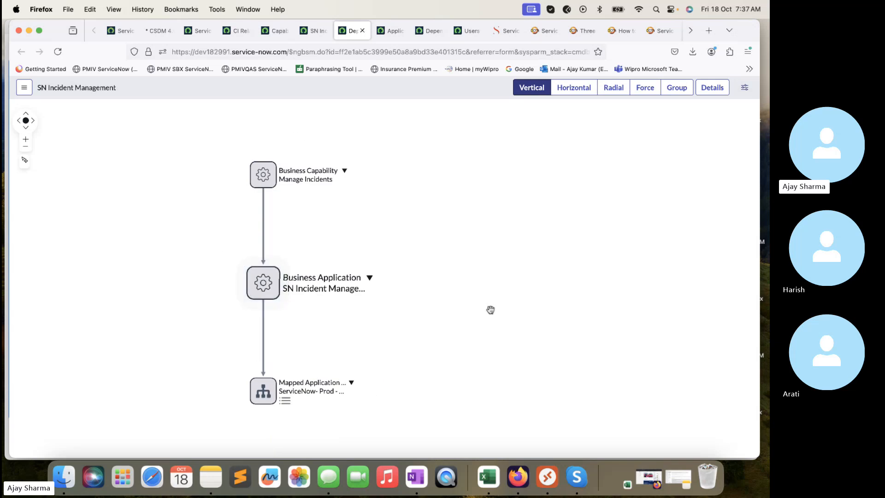
Step: After consulting the ITSM example diagram, start a new CI relationship with IT Support Services as the parent
click(567, 28)
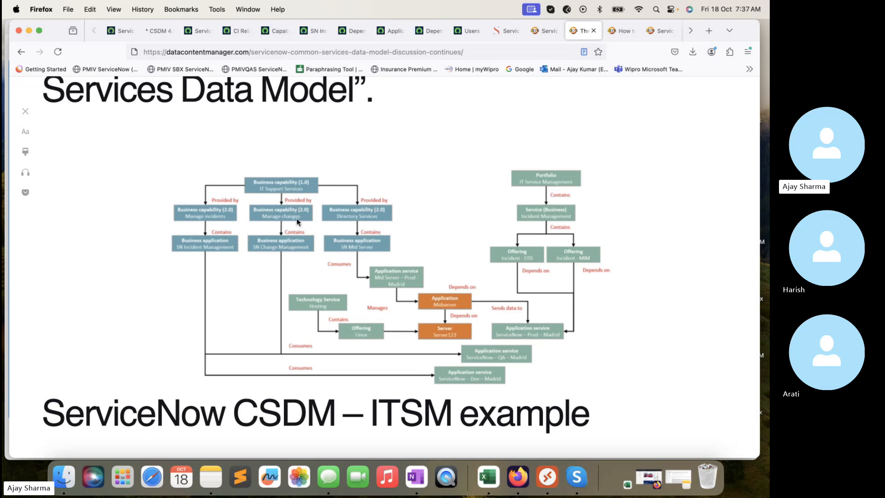
click(239, 32)
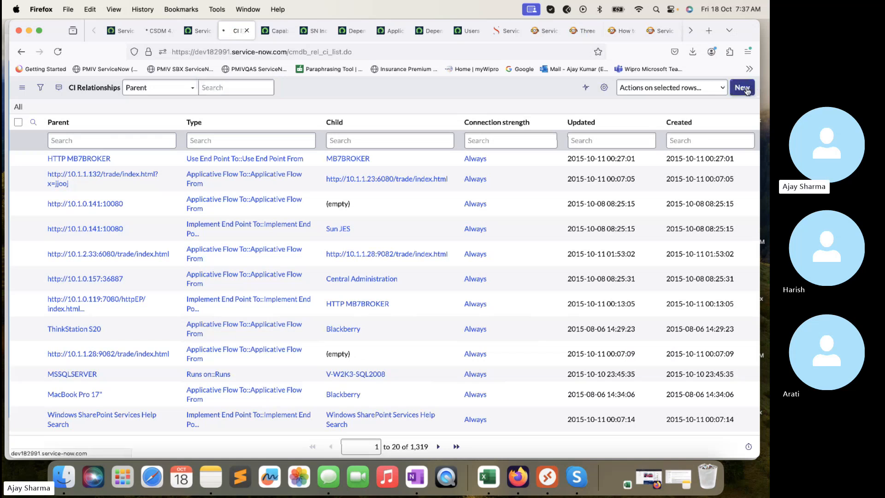
text(I)
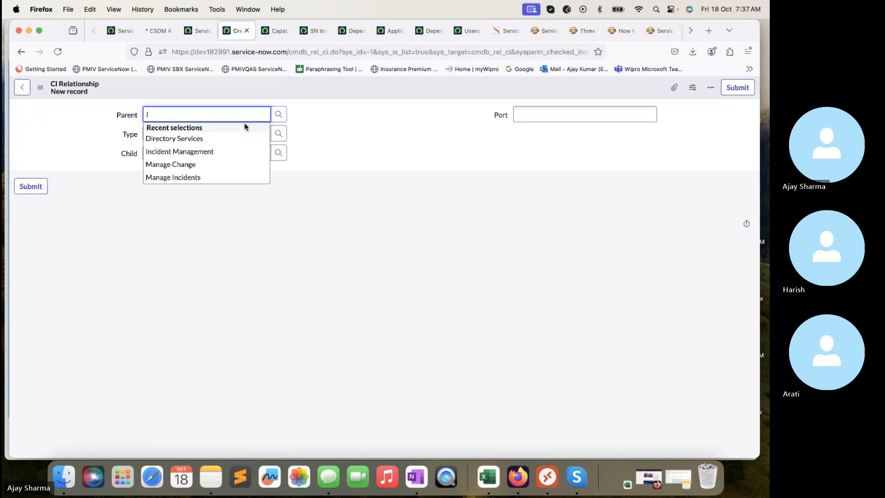
text(t Suppo)
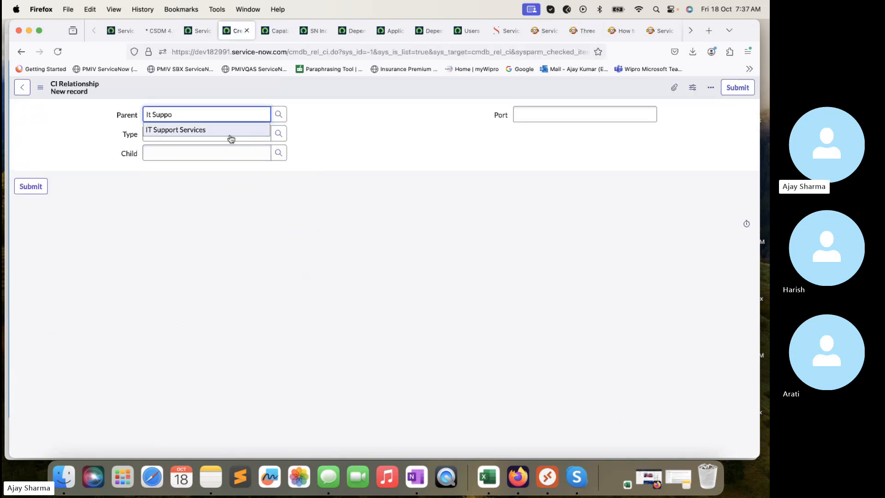
click(230, 131)
Step: Check the relationship label in the ITSM example diagram and set the relationship type to Provided By::Provides
text(Prov)
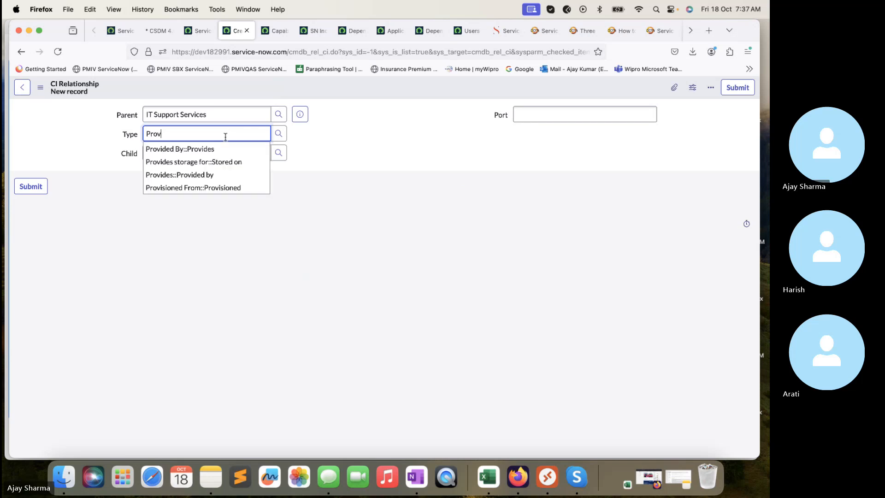
key(BackSpace)
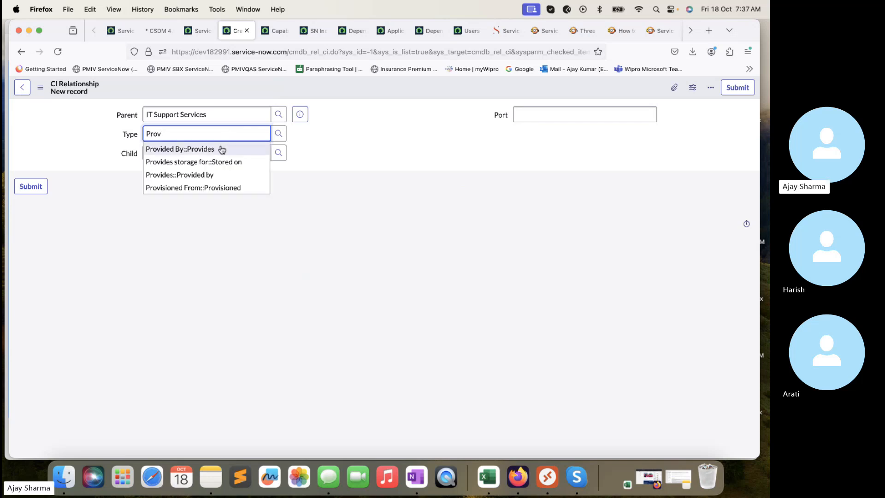
click(583, 32)
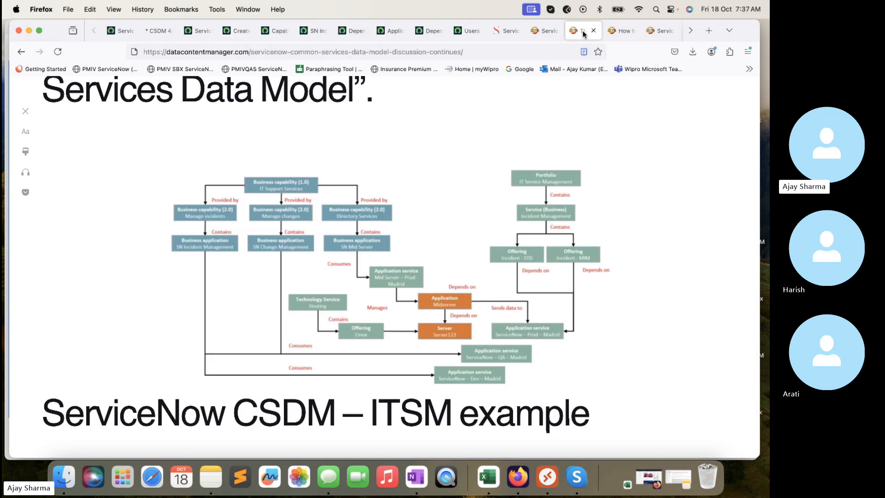
click(198, 33)
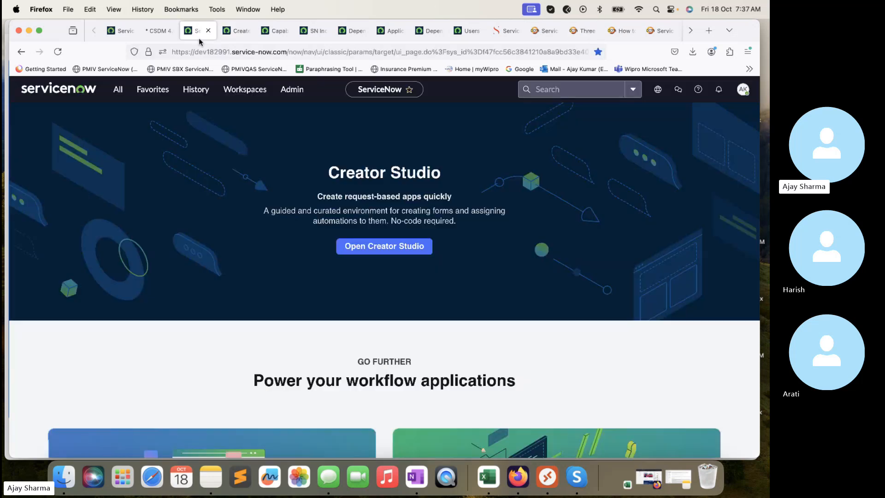
click(232, 36)
key(BackSpace)
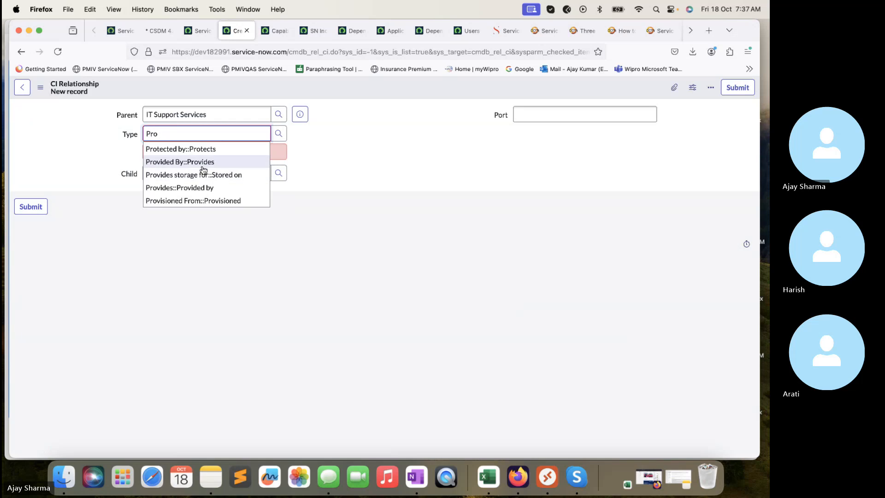
click(204, 163)
click(212, 154)
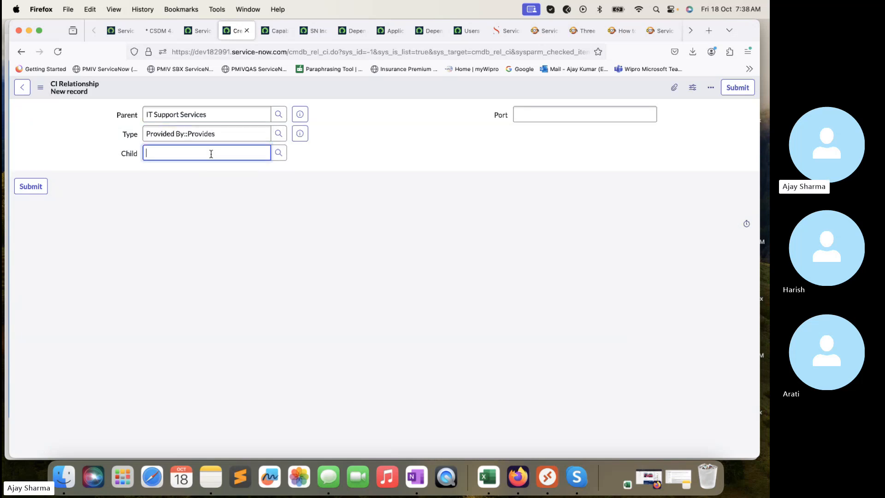
Step: Set Manage Incidents as the child of the IT Support Services relationship and submit the record
click(582, 31)
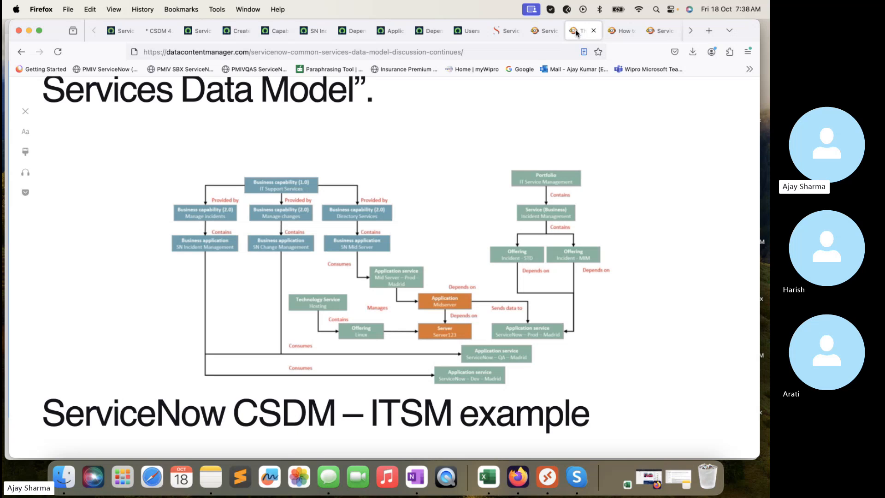
click(236, 30)
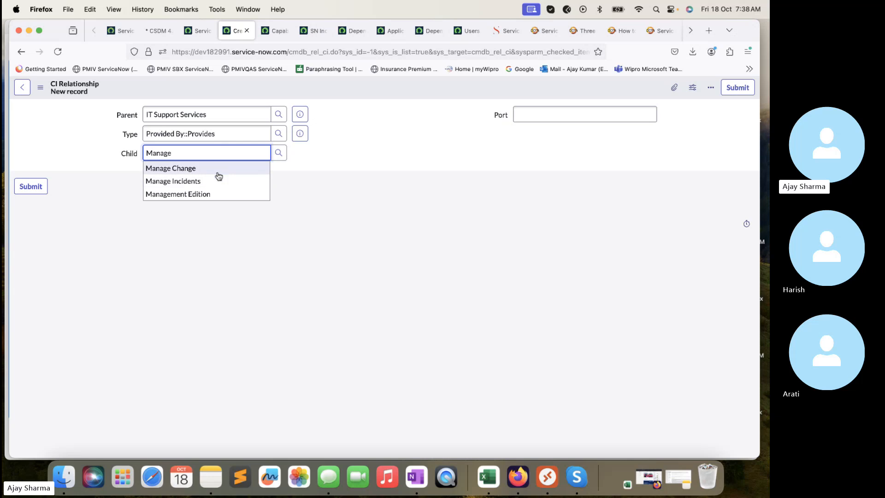
click(223, 179)
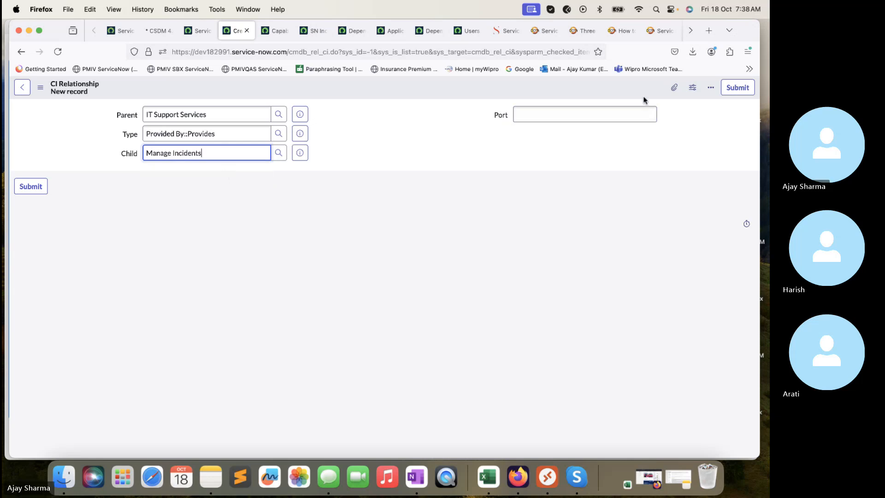
click(733, 87)
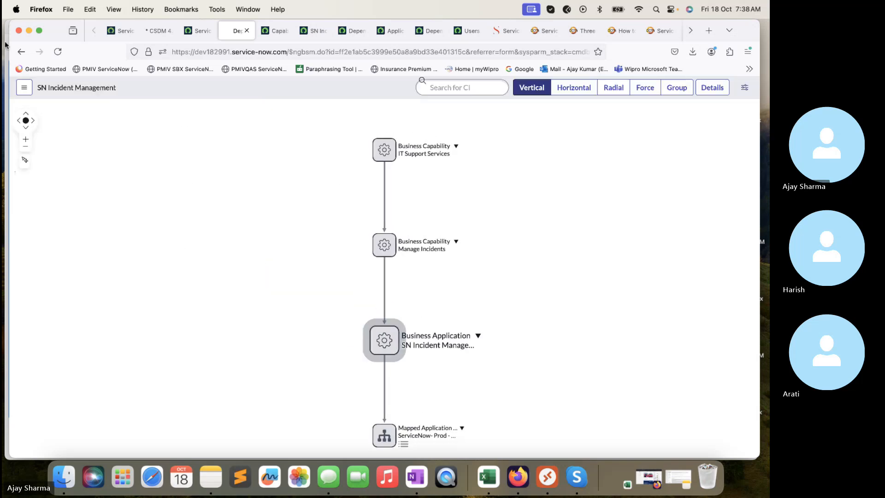
Step: Create and submit a CI relationship with parent IT Support Services, type Provided By::Provides and child Manage Change
click(21, 52)
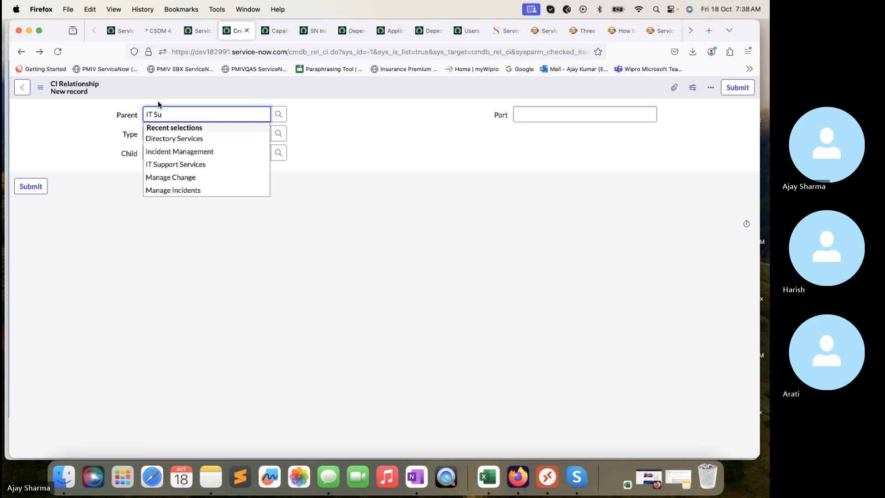
text(ppo)
click(173, 139)
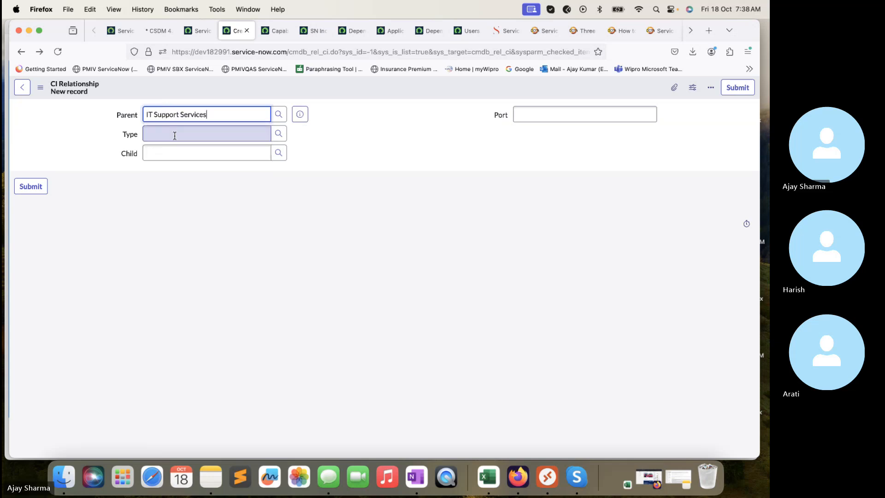
click(175, 135)
click(174, 171)
click(174, 157)
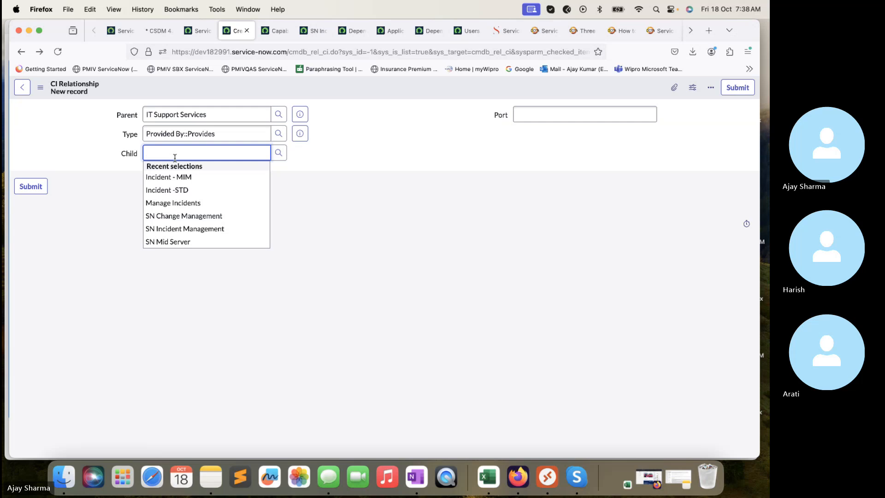
text(Manage Chan)
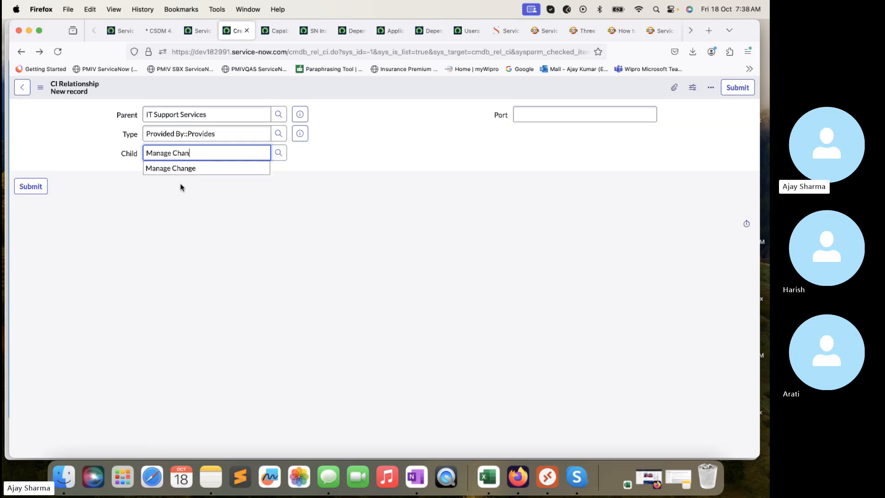
click(178, 169)
click(751, 87)
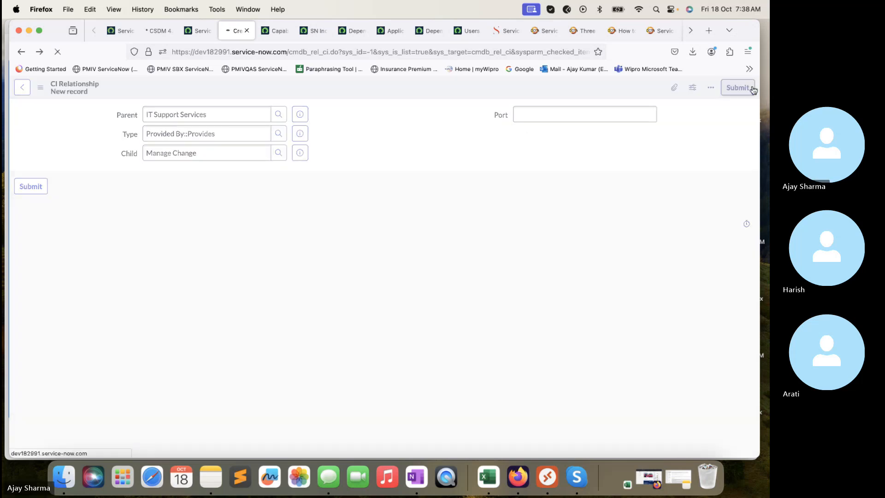
Step: Create and submit a CI relationship with parent IT Support Services, type Provided By::Provides and child Directory Services
click(21, 51)
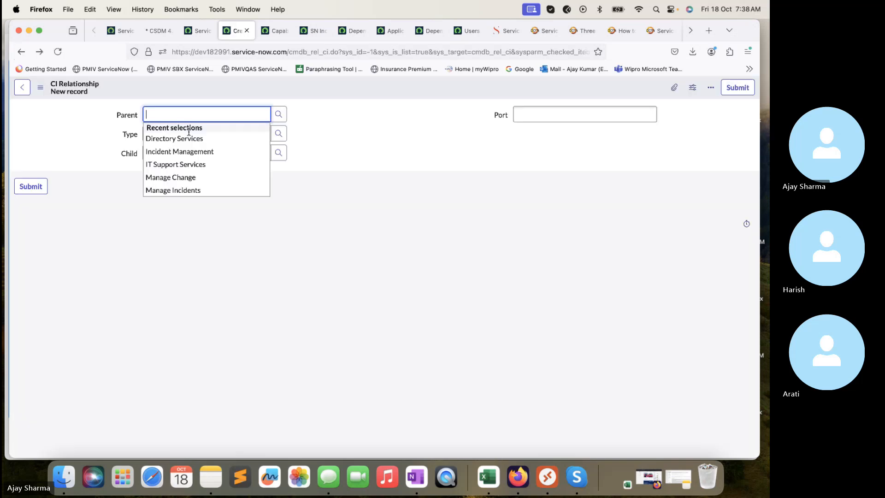
text(IT supp)
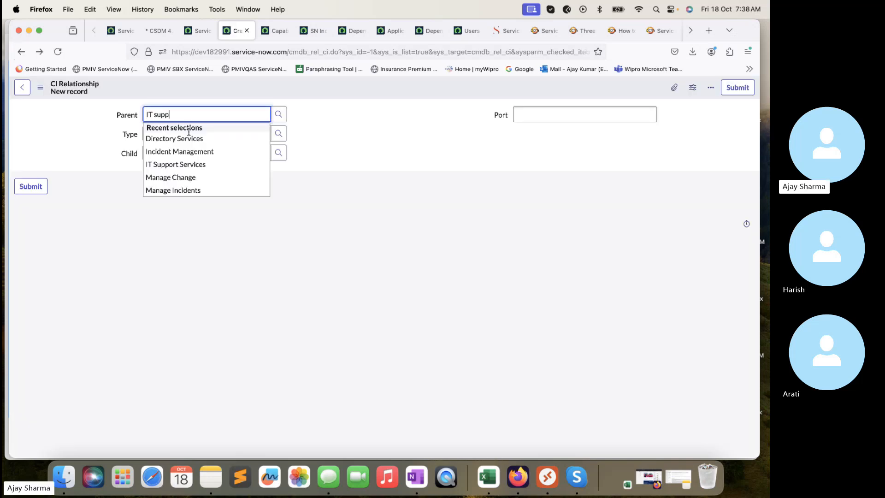
text(o)
click(194, 139)
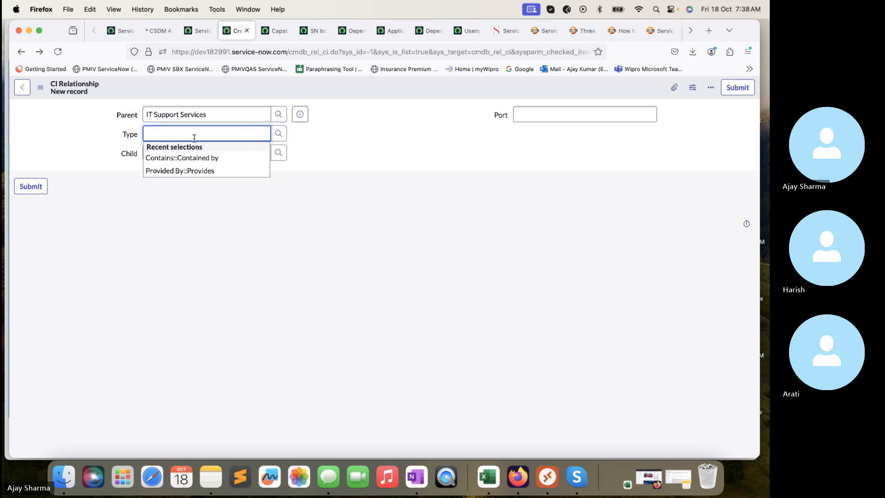
click(178, 171)
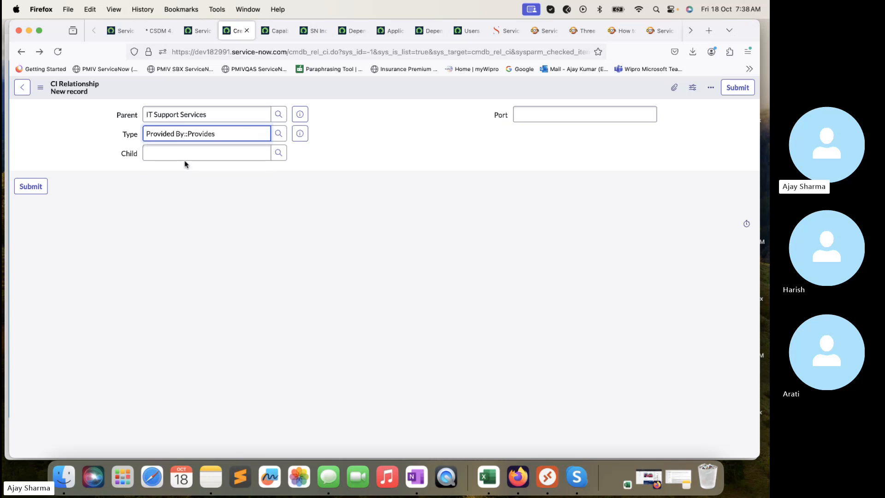
click(189, 153)
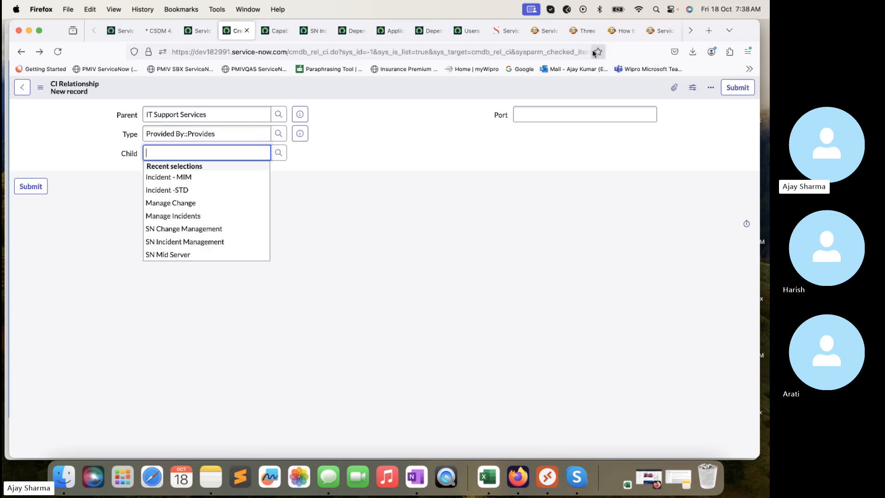
click(580, 34)
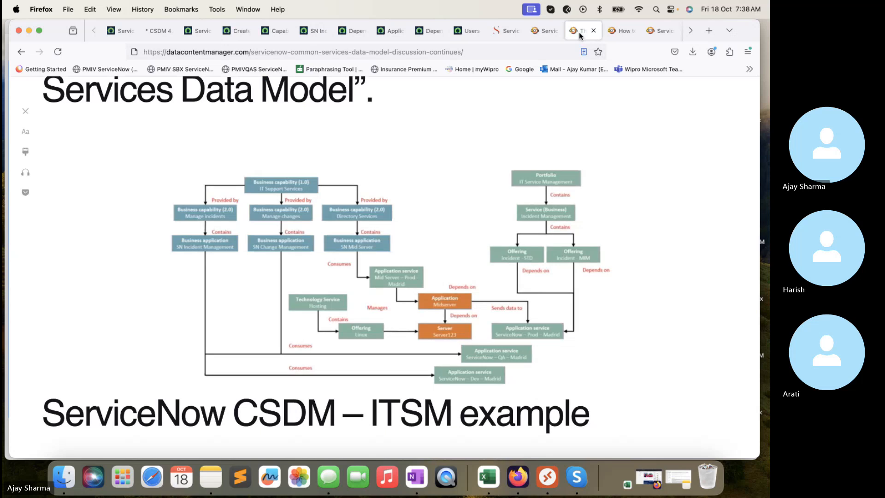
click(198, 37)
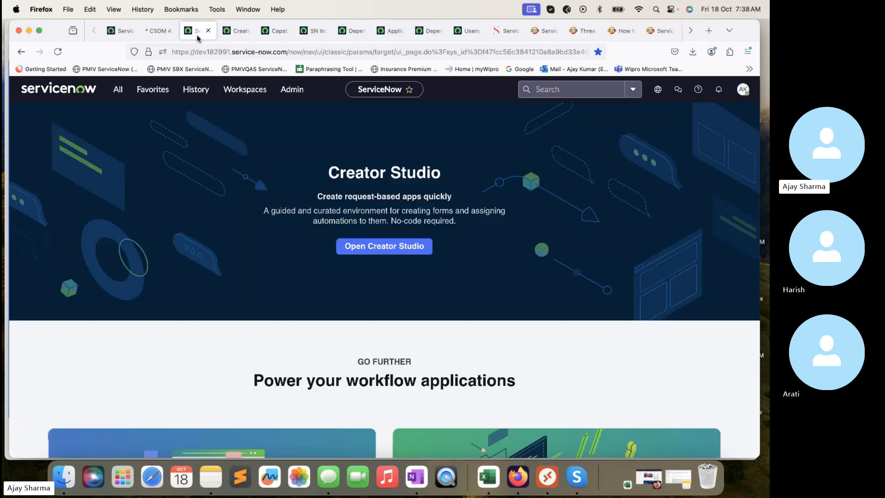
click(237, 30)
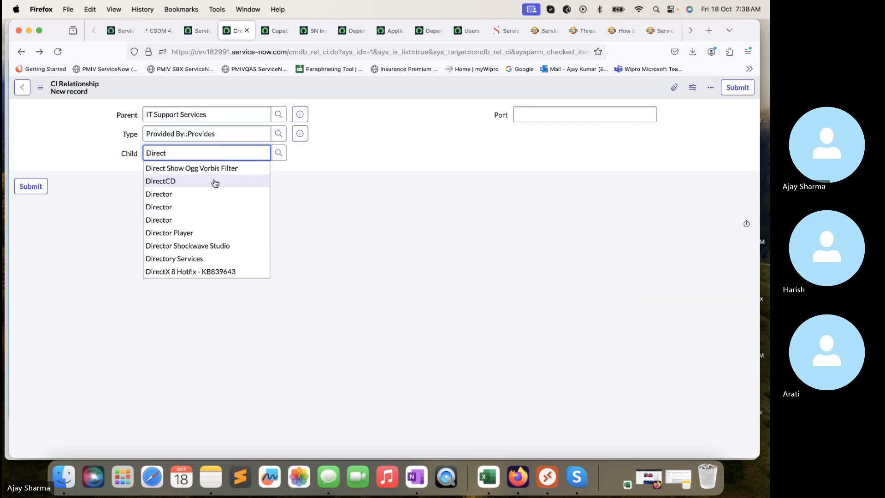
click(200, 259)
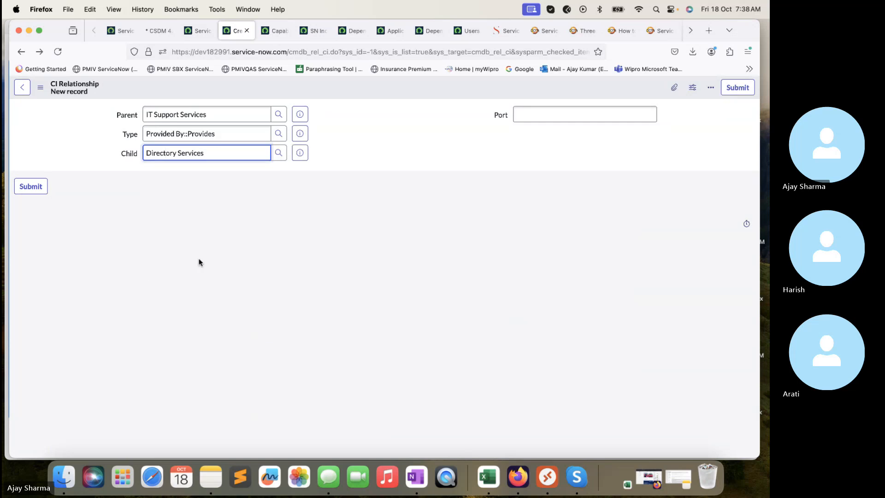
click(737, 87)
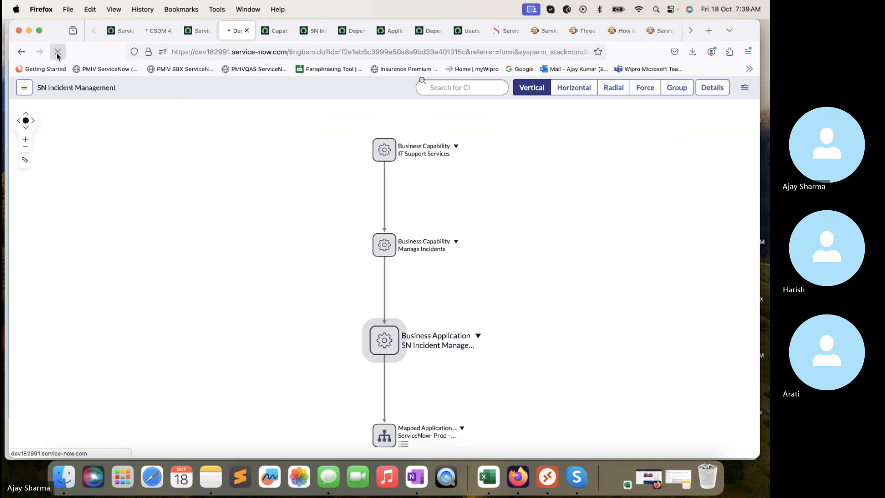
Step: Reload the SN Incident Management dependency map and examine the chain from IT Support Services down to the mapped application service
click(57, 53)
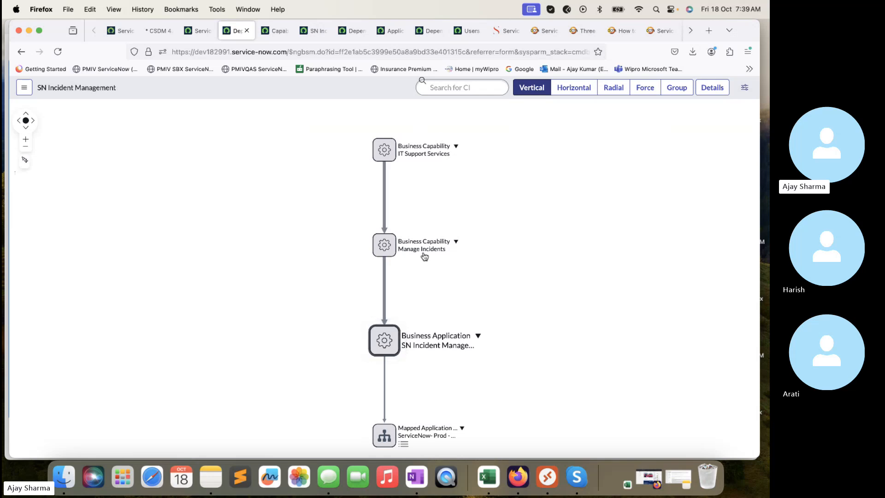
scroll(417, 258, down, 1)
drag(335, 333, 323, 302)
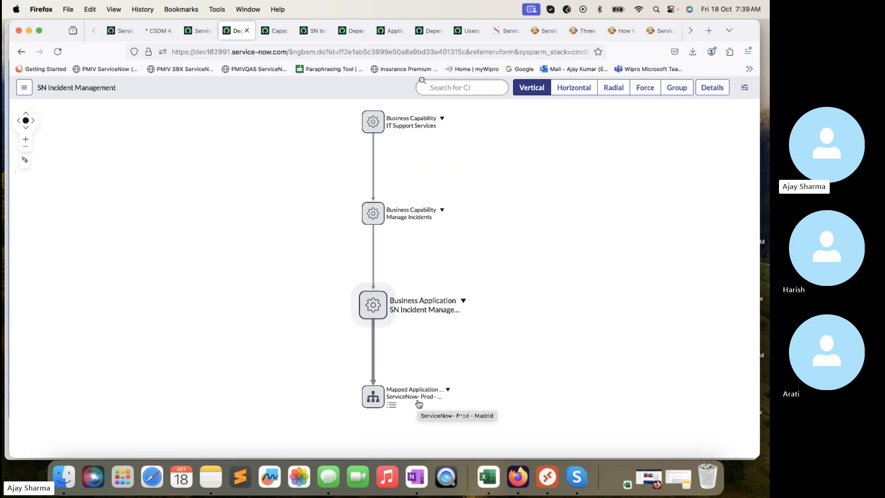
Step: Check the CSDM ITSM example diagram, and search the ServiceNow navigator for "Technolo" modules
click(589, 36)
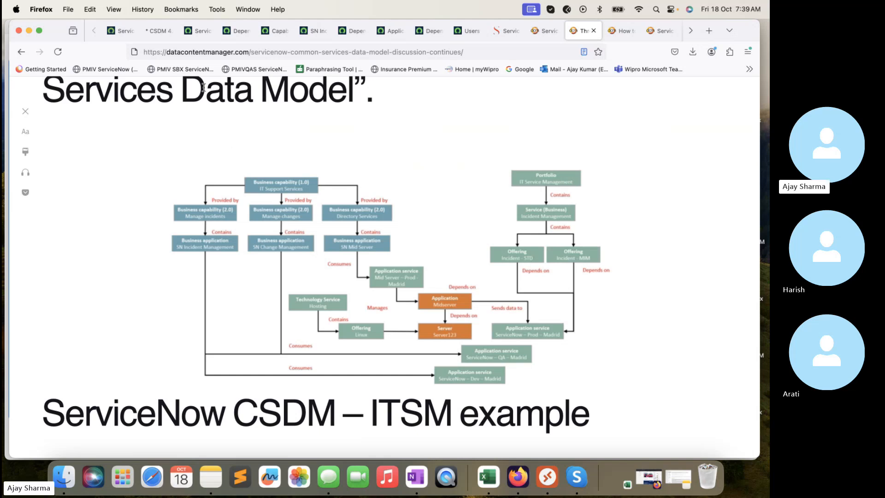
click(198, 30)
click(119, 89)
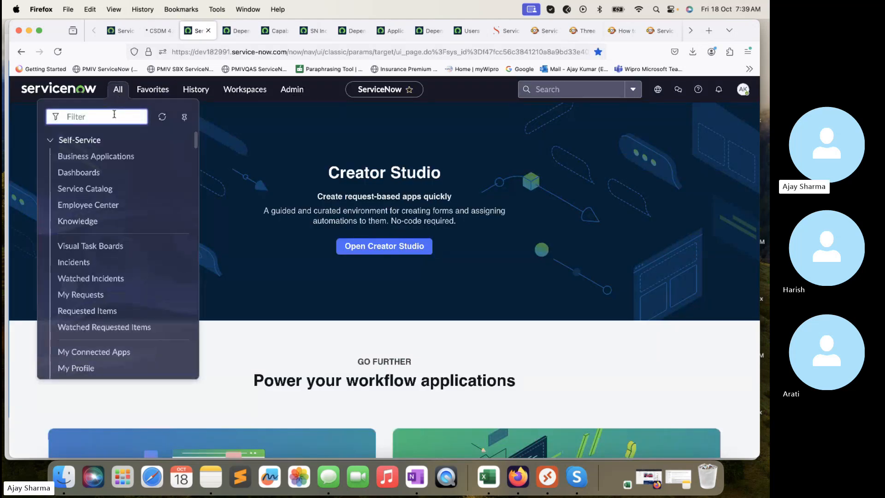
text(Technolo)
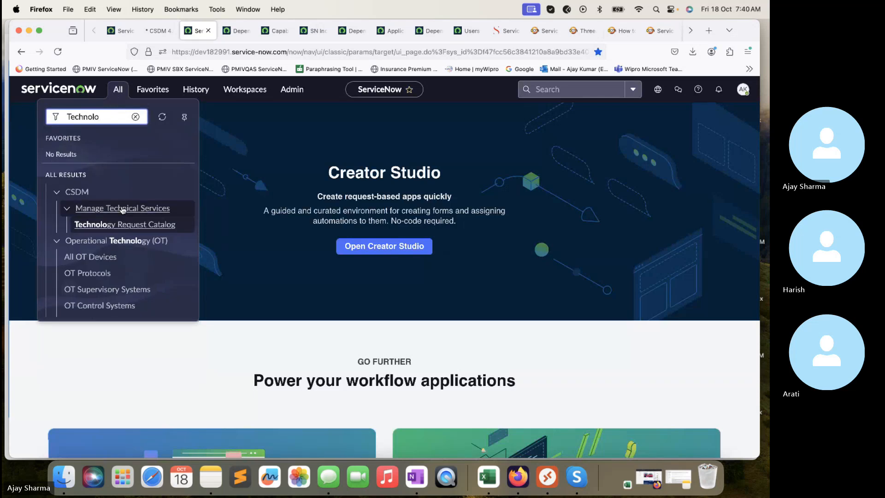
scroll(122, 208, down, 5)
scroll(122, 207, up, 3)
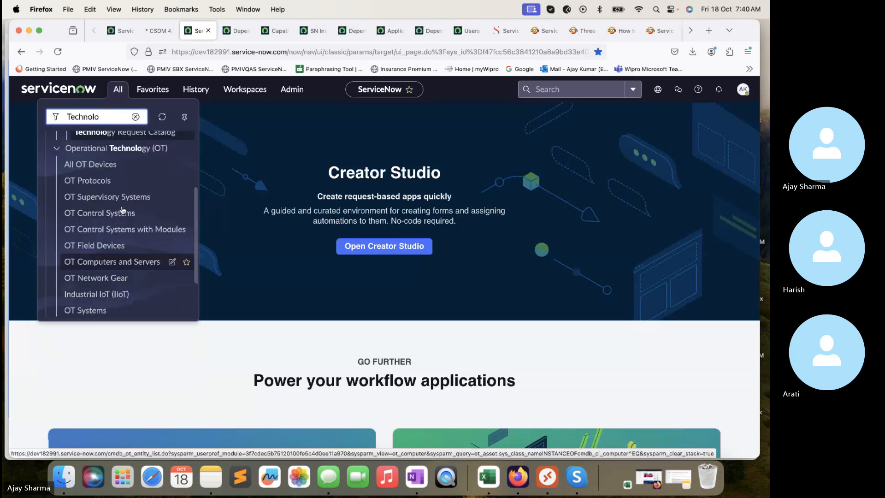
scroll(122, 210, up, 1)
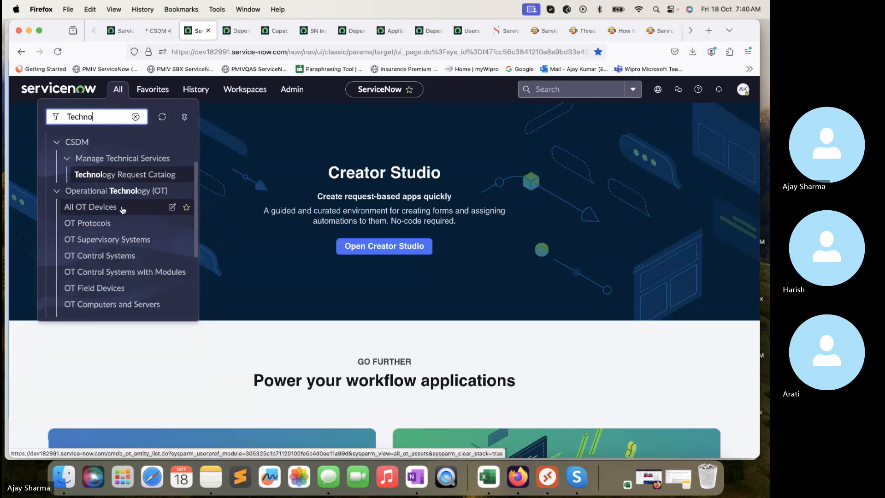
Step: Shorten the navigator filter to "Tech" and open the CSDM Technical Service and Technical Service Offering modules in separate browser tabs
key(BackSpace)
key(BackSpace)
scroll(130, 253, down, 5)
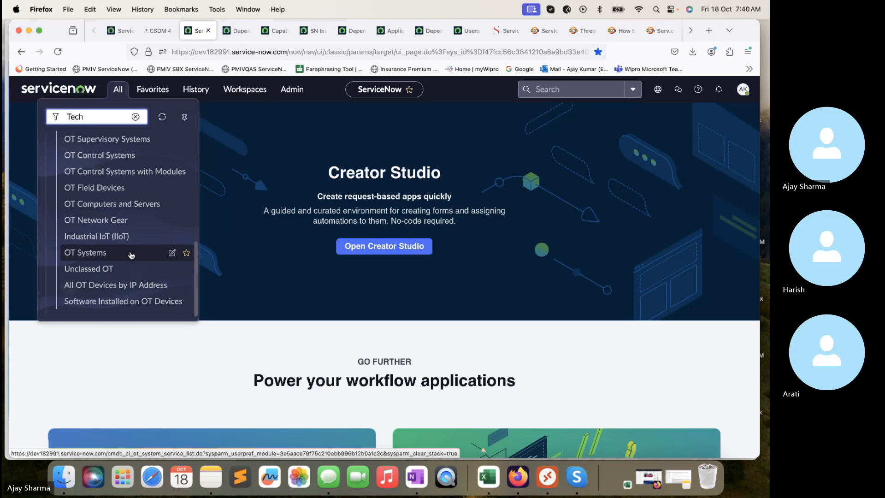
scroll(129, 245, up, 10)
scroll(122, 219, down, 1)
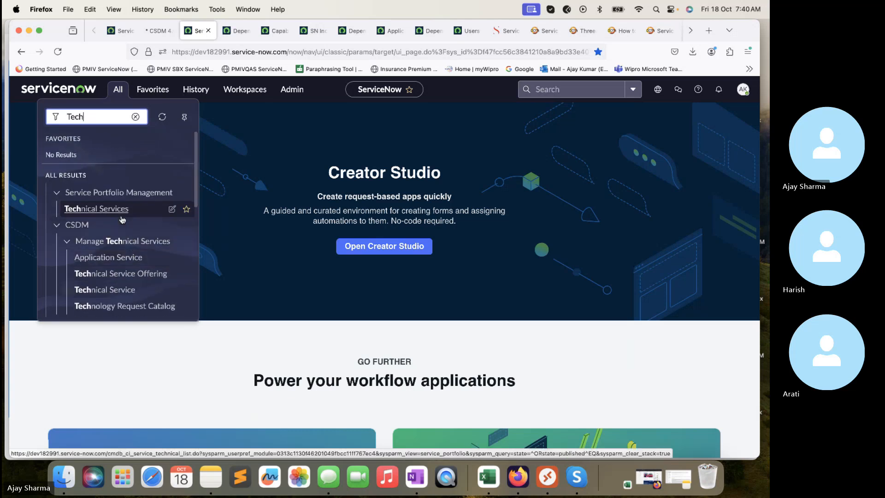
scroll(114, 241, down, 2)
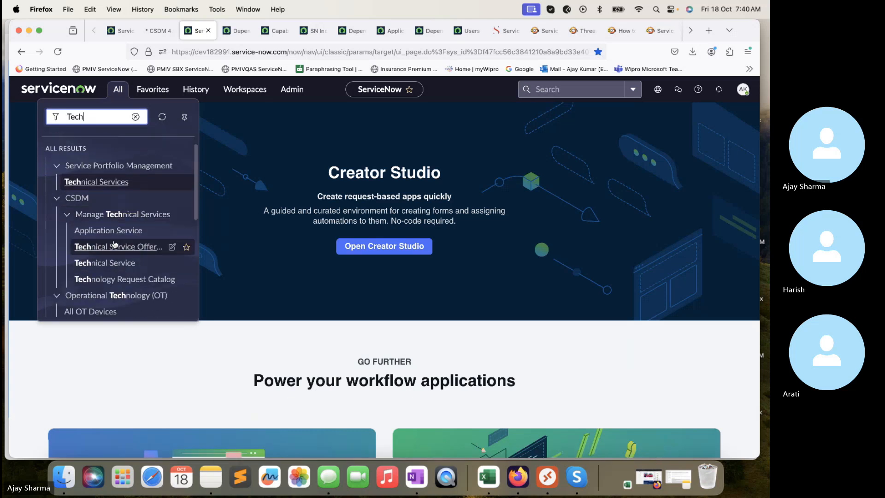
super+click(112, 265)
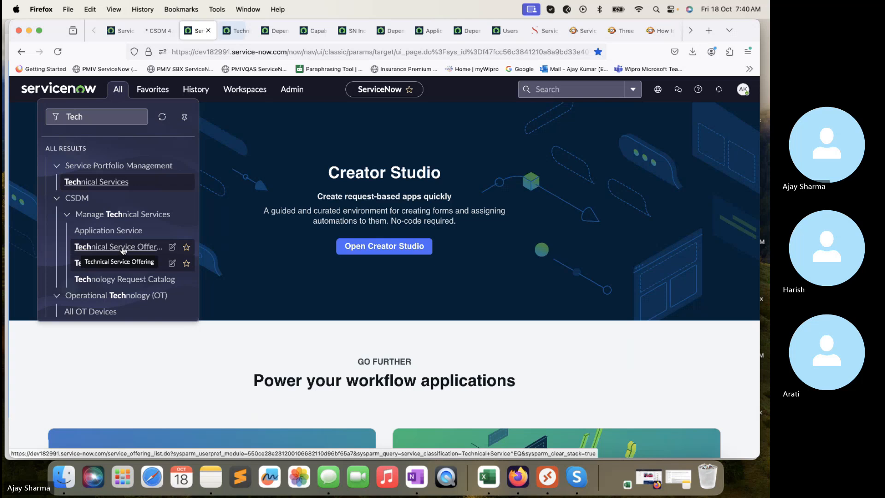
super+click(123, 250)
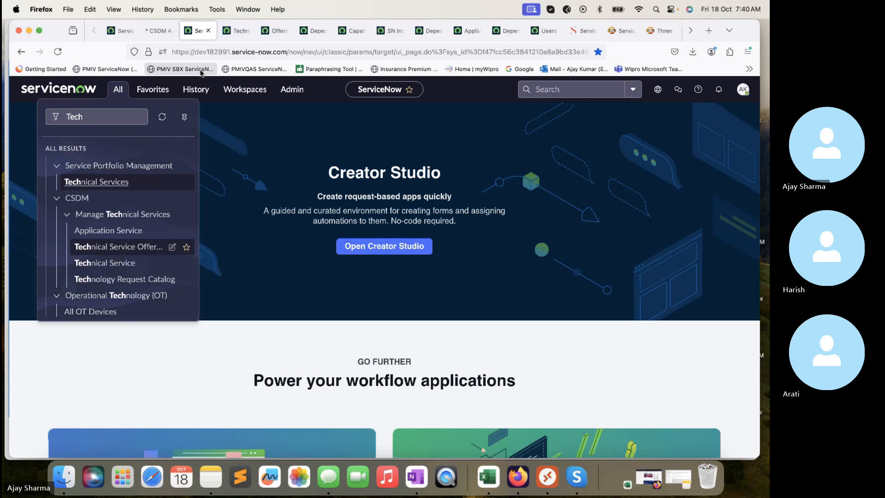
Step: Create and submit a technical service record named Hosting, and return to the empty Technical Service form
click(236, 30)
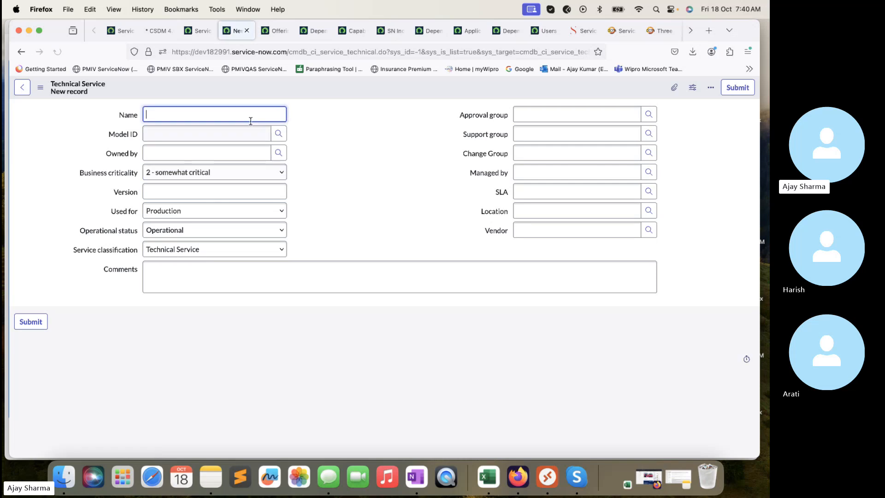
text(Hosting)
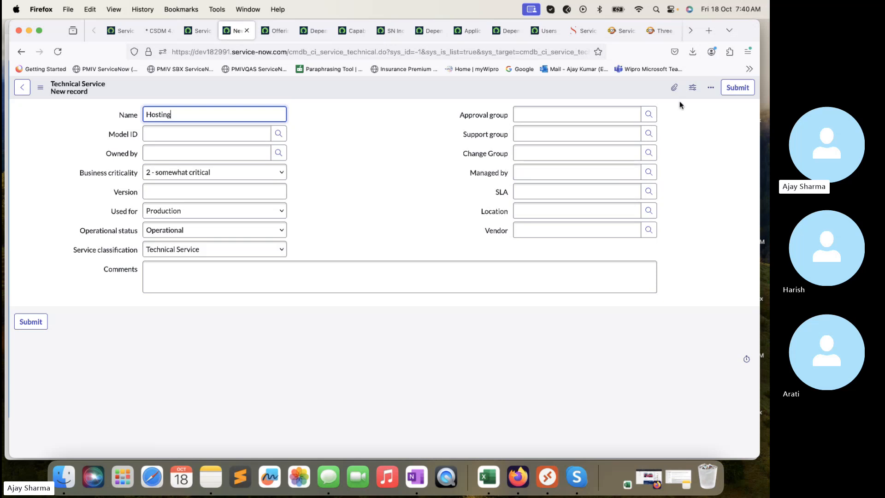
click(737, 88)
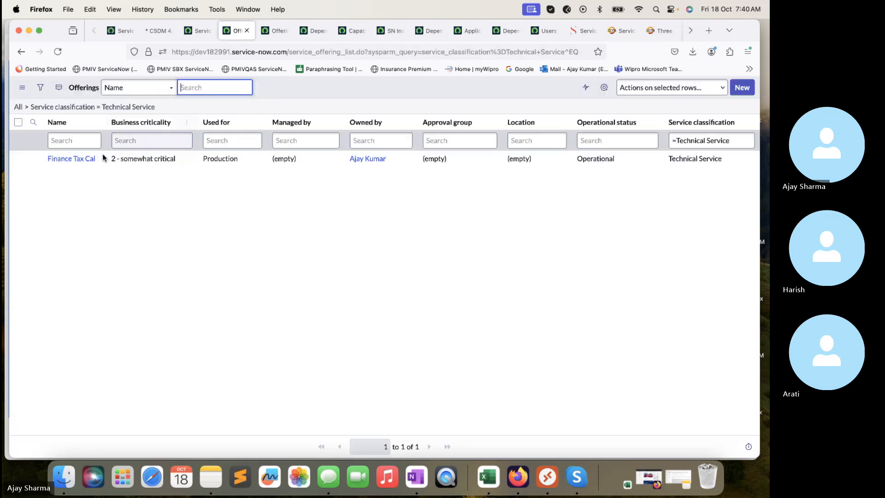
click(57, 51)
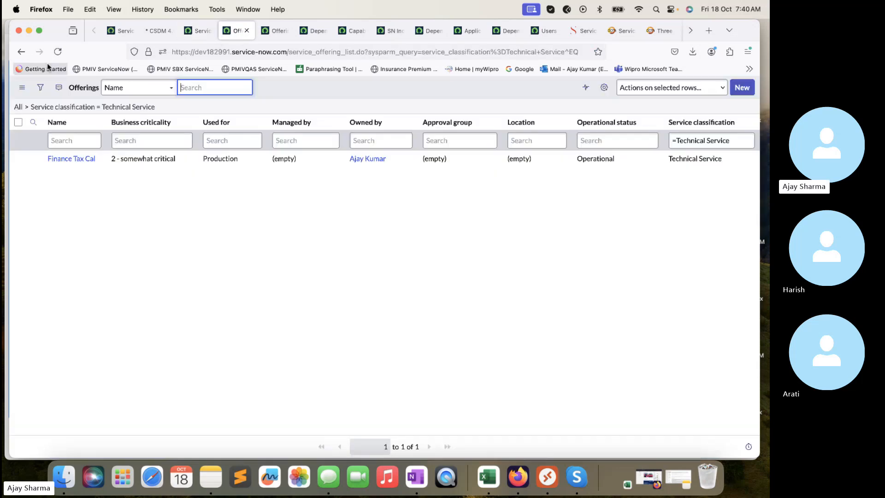
click(21, 51)
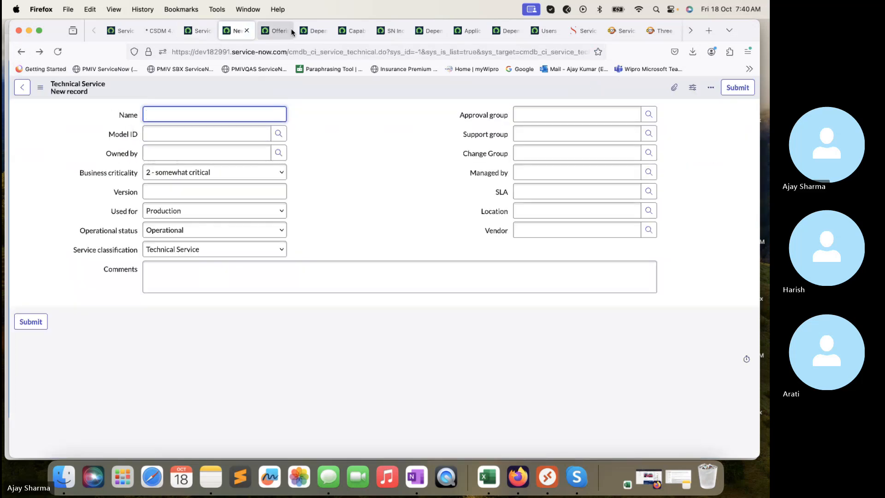
Step: Start a new technical service offering record and check the offering's name in the ITSM example diagram
click(274, 31)
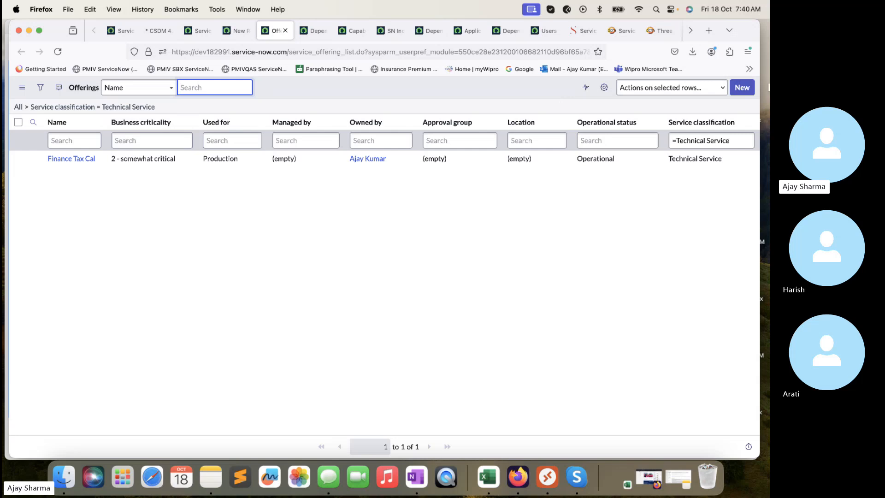
click(742, 87)
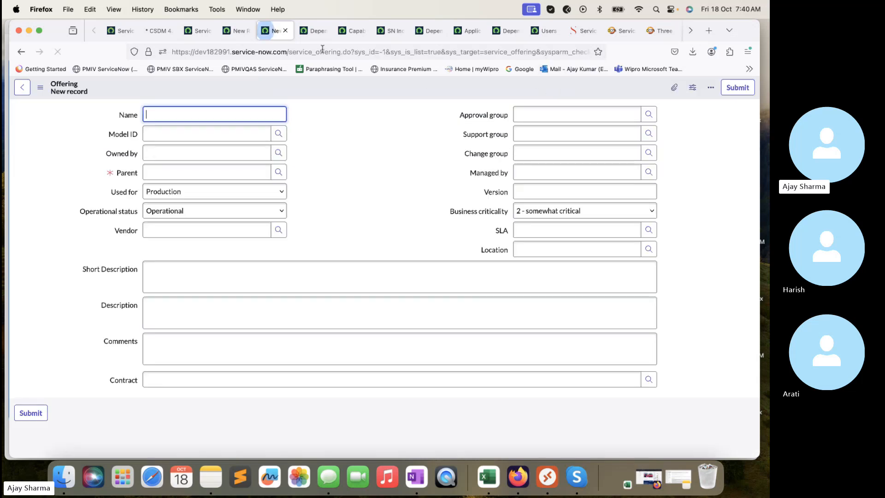
click(659, 31)
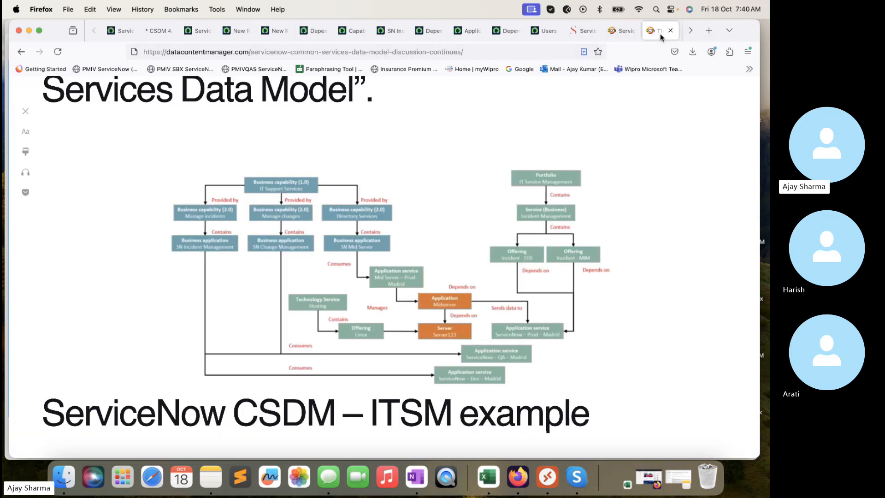
click(238, 33)
text(Linux)
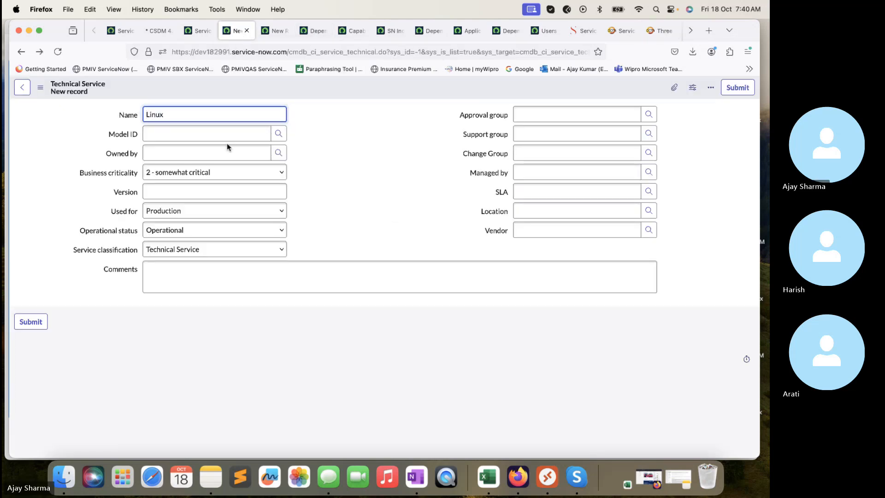
click(246, 31)
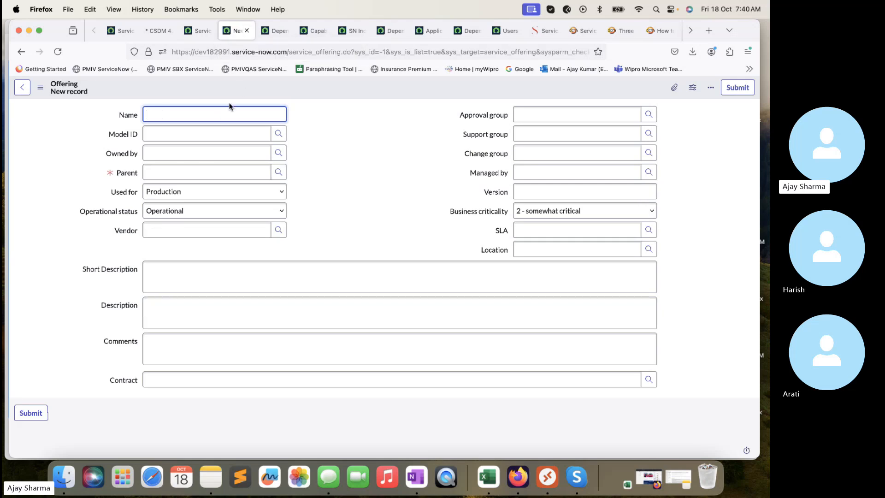
Step: Name the new offering Linux, set its parent to the Hosting service, submit it and close the leftover blank record
text(Linux)
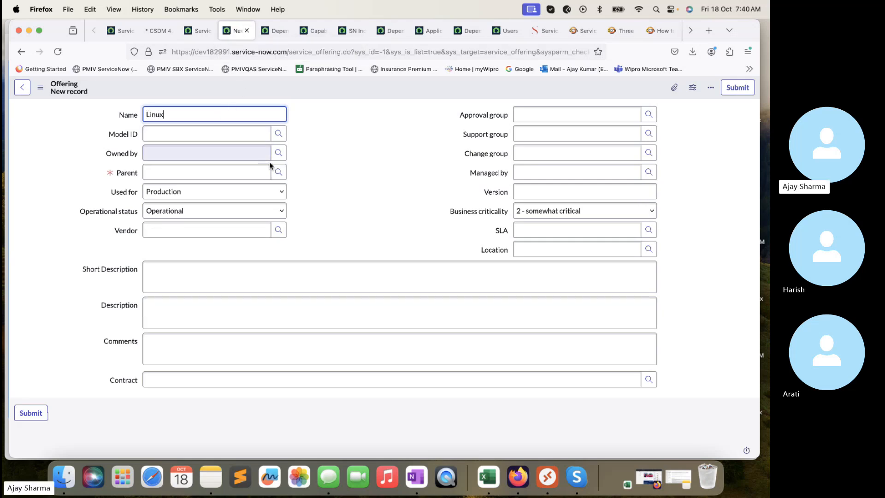
click(278, 172)
click(69, 275)
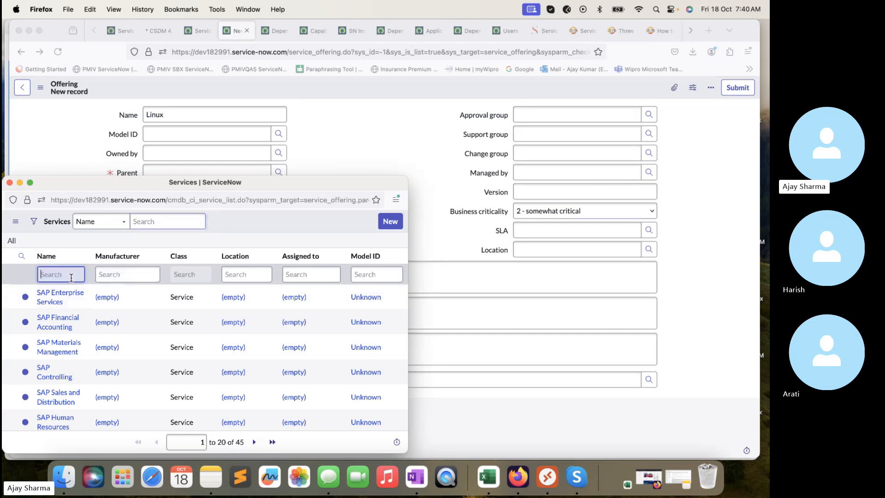
text(Ho)
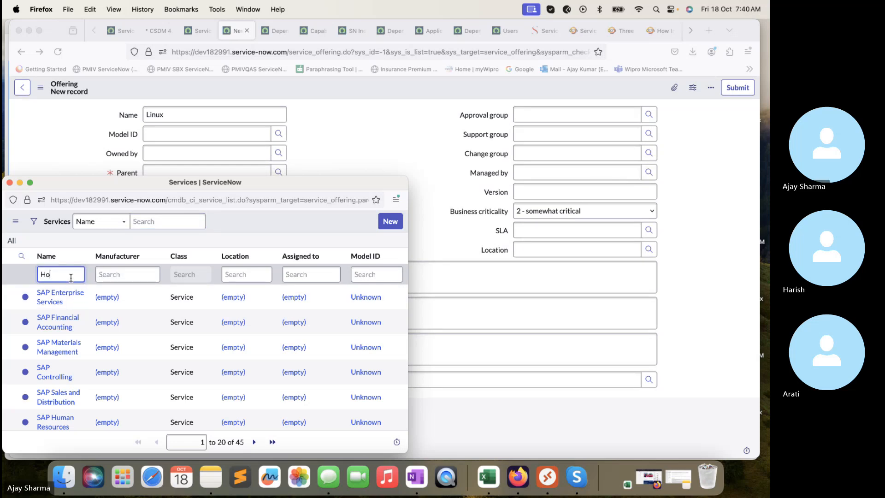
text(sting)
key(Return)
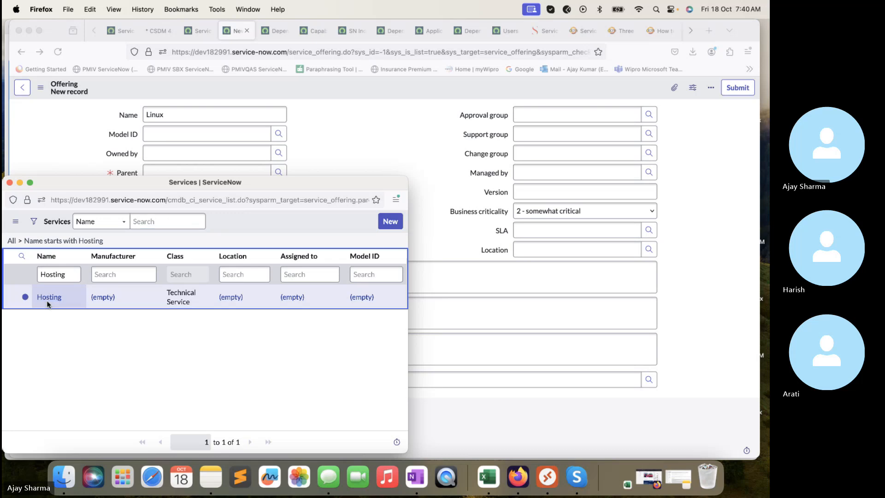
click(50, 297)
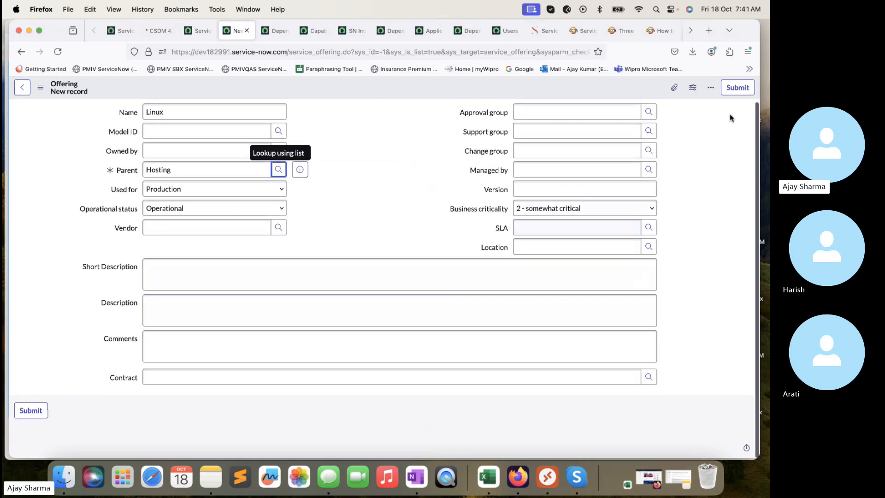
click(737, 89)
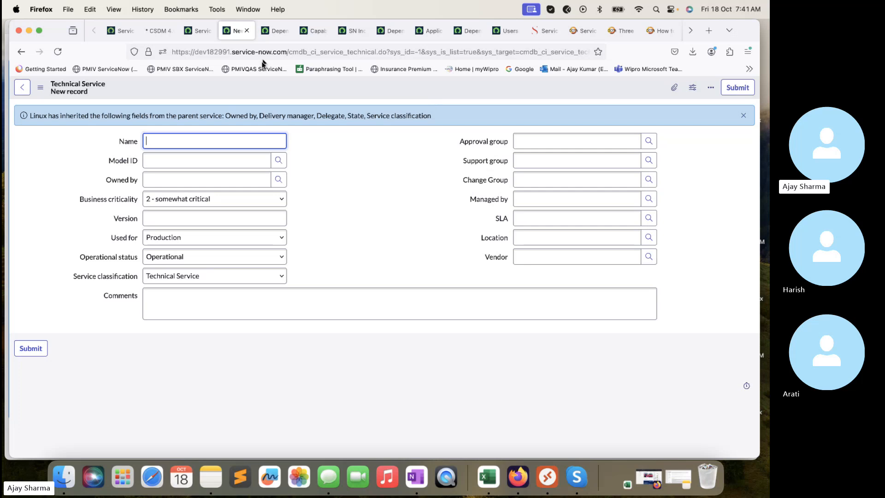
click(743, 115)
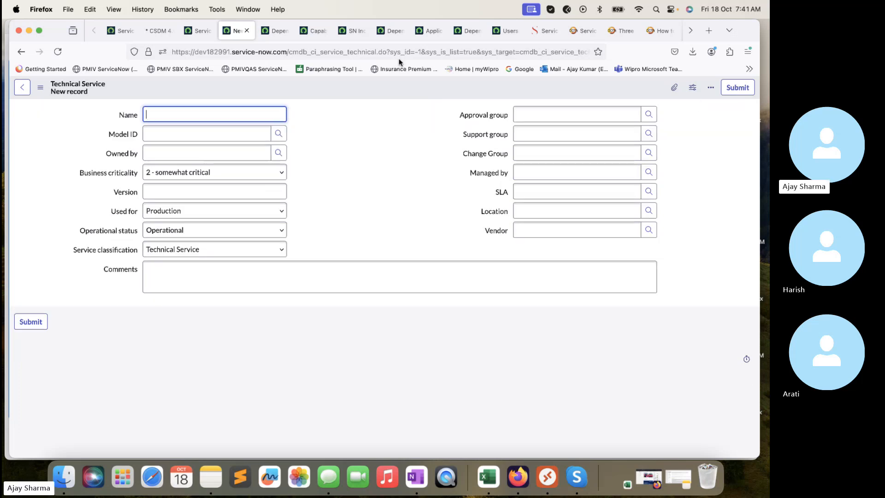
click(246, 31)
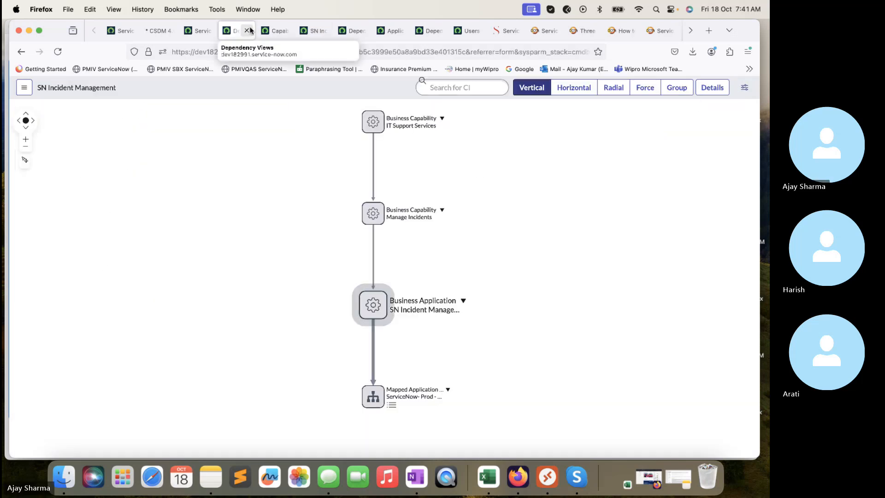
Step: Reload the SN Incident Management dependency map and compare it with the CSDM ITSM example diagram
click(58, 51)
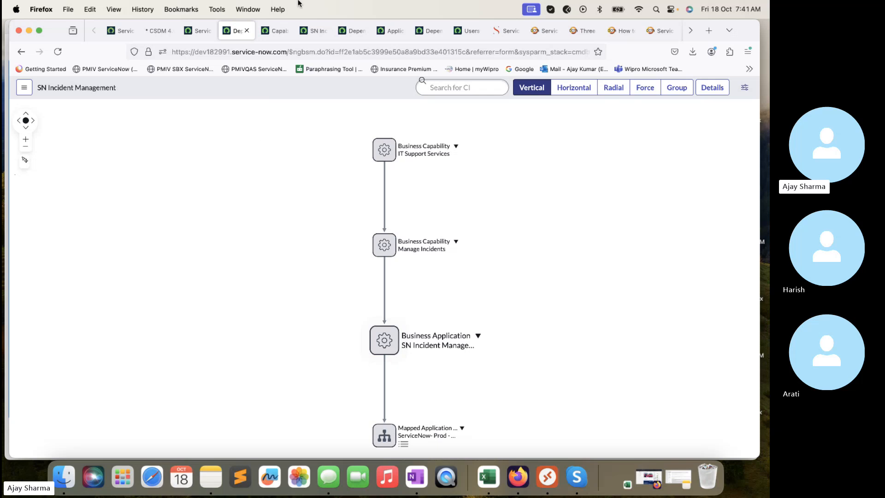
click(203, 32)
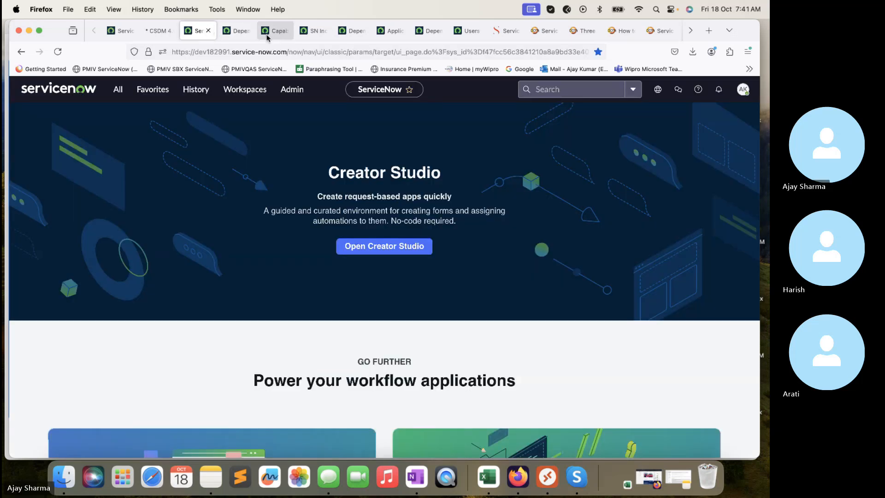
click(242, 33)
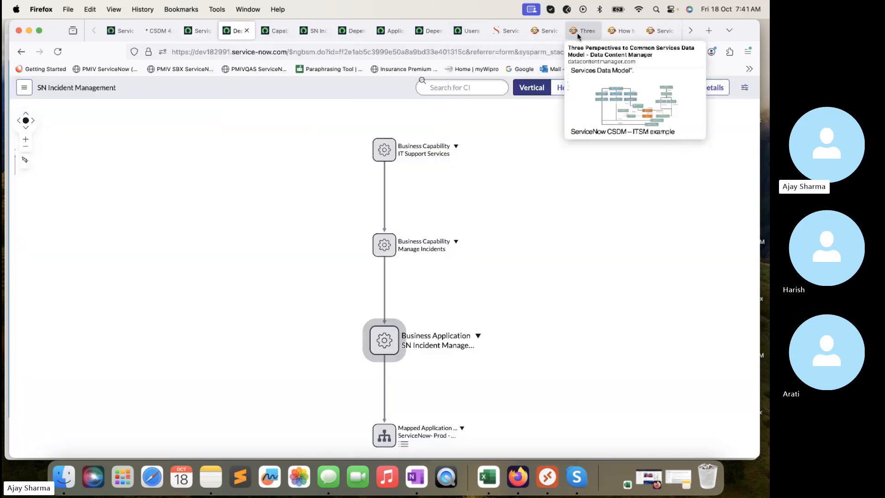
click(581, 30)
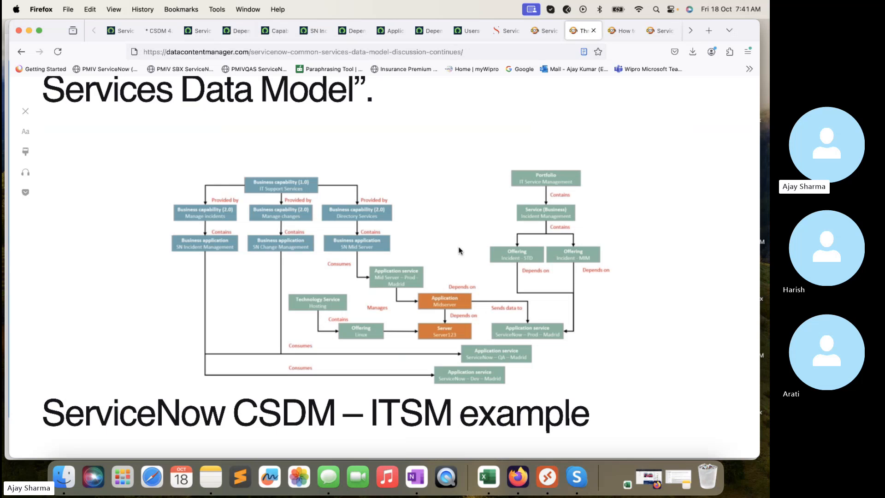